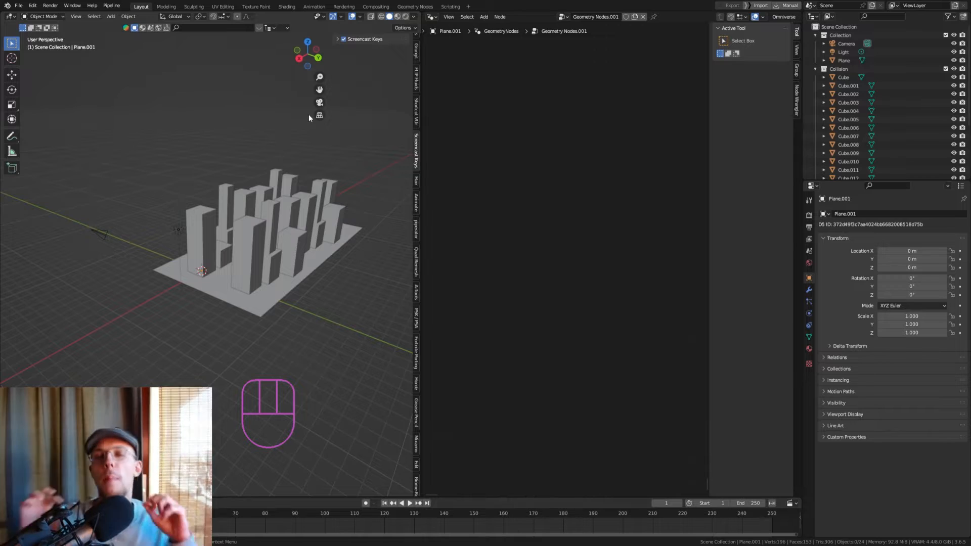
Examine the block buildings from perspective, front and right side views.
middle_click_drag(309, 114, 228, 229)
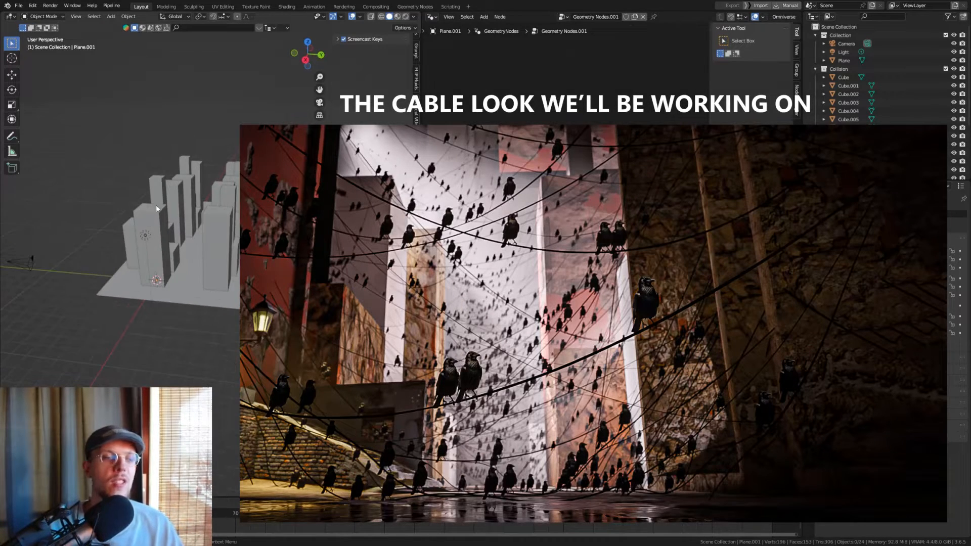
scroll(167, 203, "up", 4)
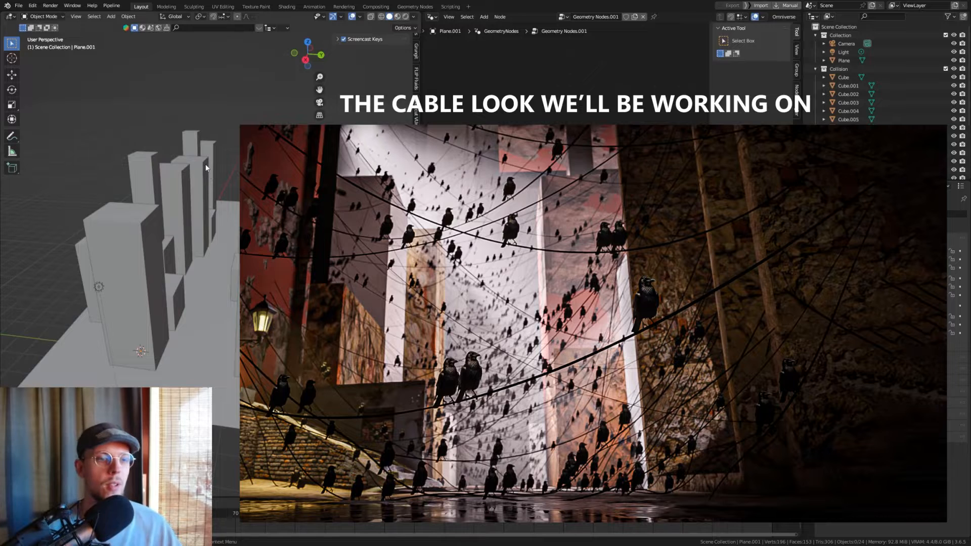
scroll(210, 253, "down", 2)
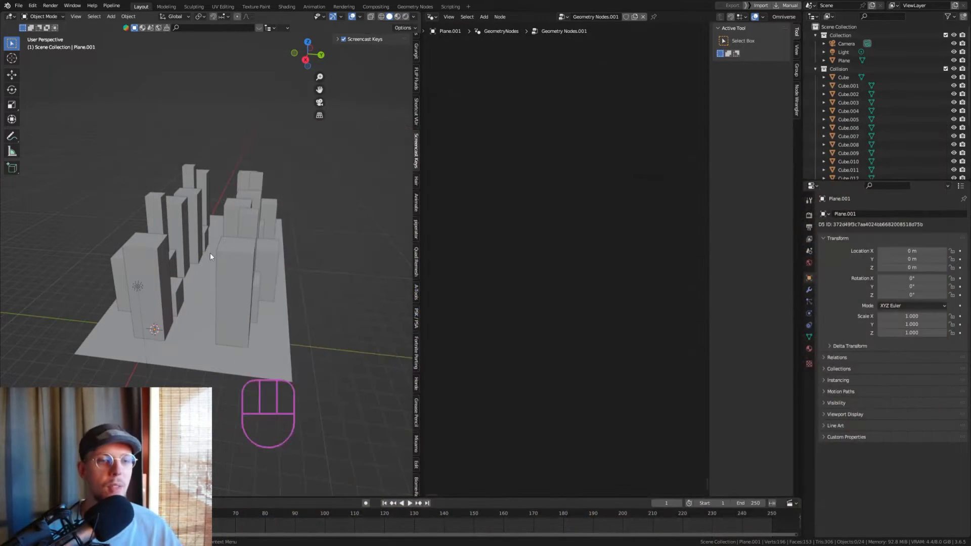
middle_click_drag(210, 253, 210, 230)
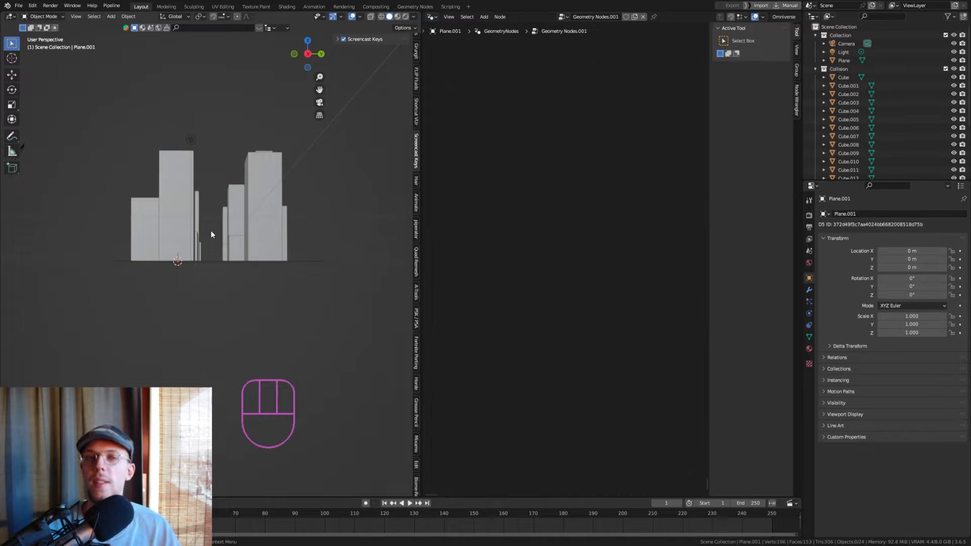
key("KP_1")
scroll(211, 226, "up", 2)
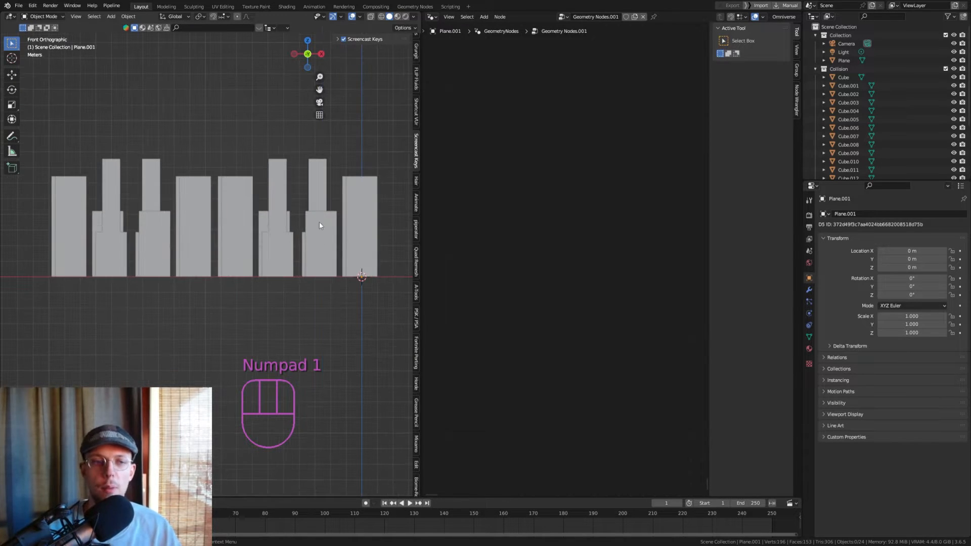
middle_click_drag(320, 221, 191, 236)
key("KP_3")
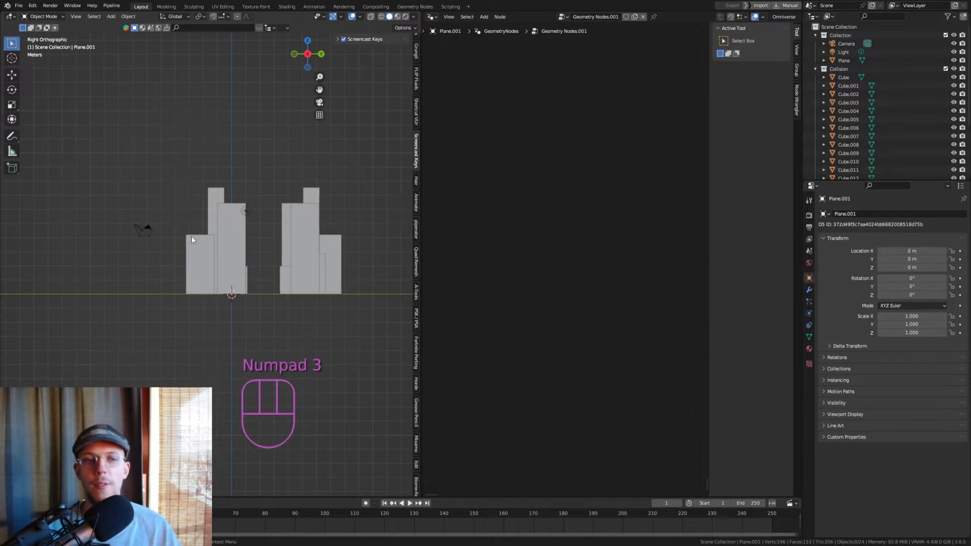
scroll(305, 205, "up", 1)
middle_click_drag(267, 229, 212, 230, "shift")
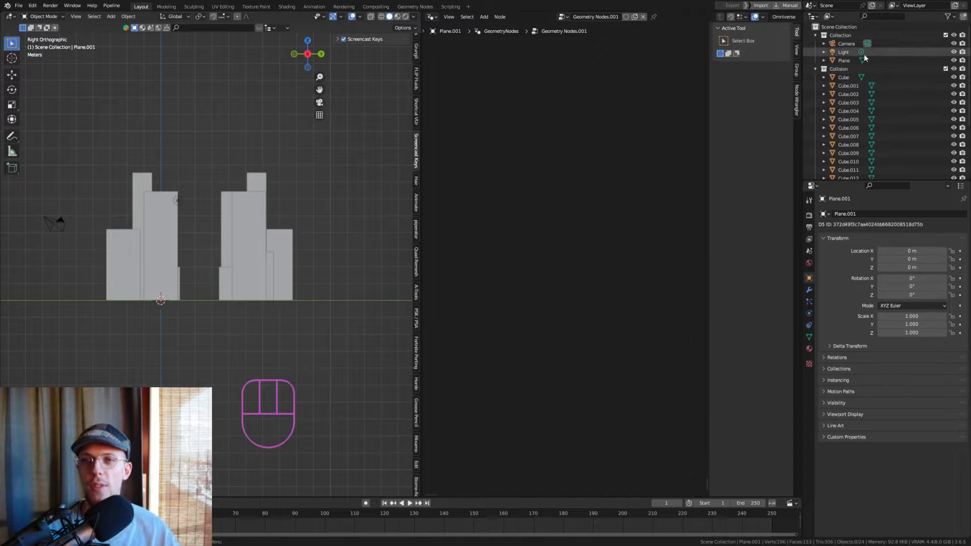
Delete the Collision collection while keeping the cubes it contains.
left_click(851, 69)
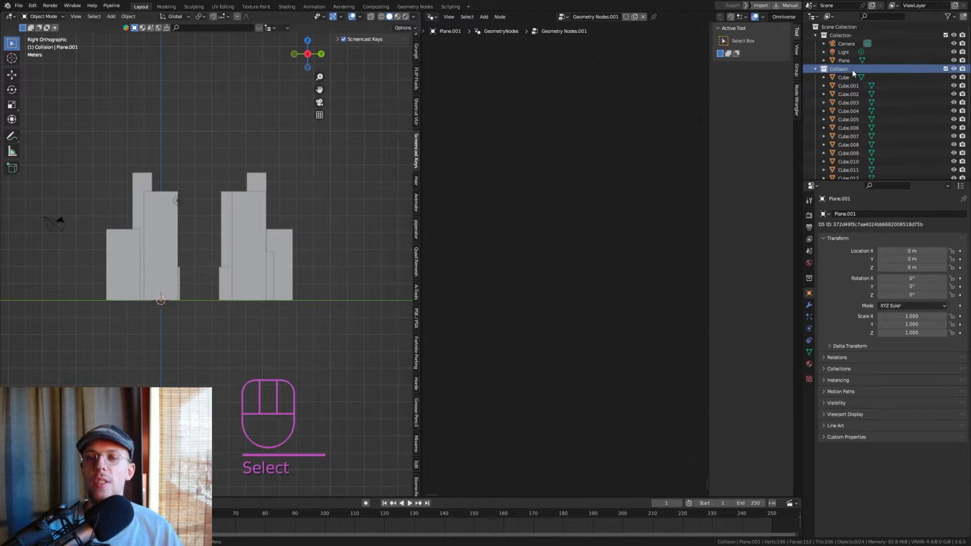
key("Delete")
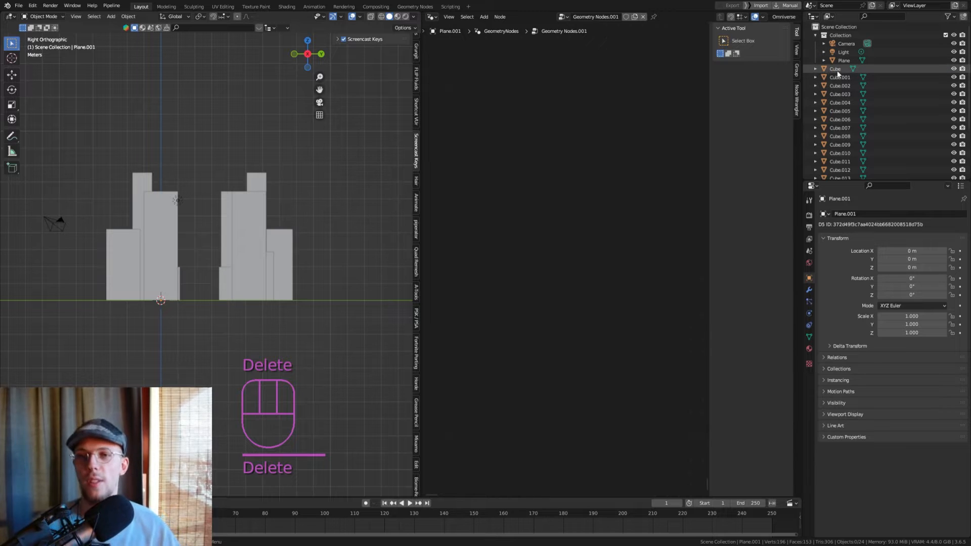
middle_click_drag(95, 324, 238, 207, "shift")
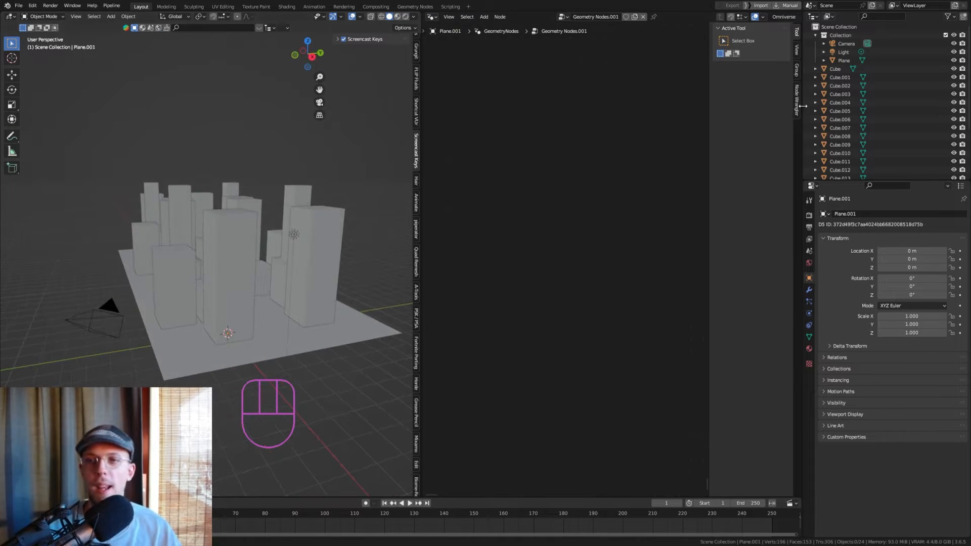
Move all building cubes, Cube through Cube.019, into a new collection named Collision and collapse it in the outliner.
left_click(842, 69)
scroll(845, 101, "down", 4)
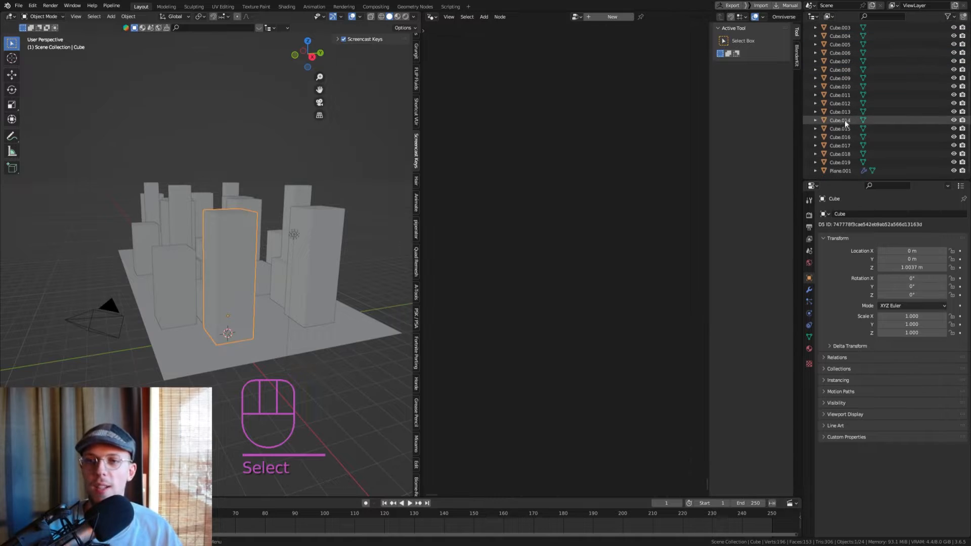
left_click(840, 162, "shift")
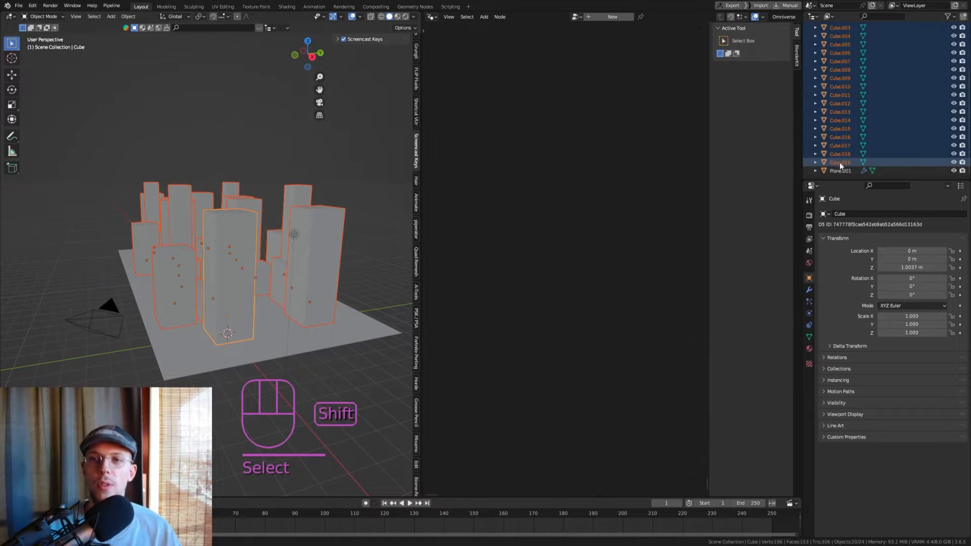
key("m")
left_click(261, 167)
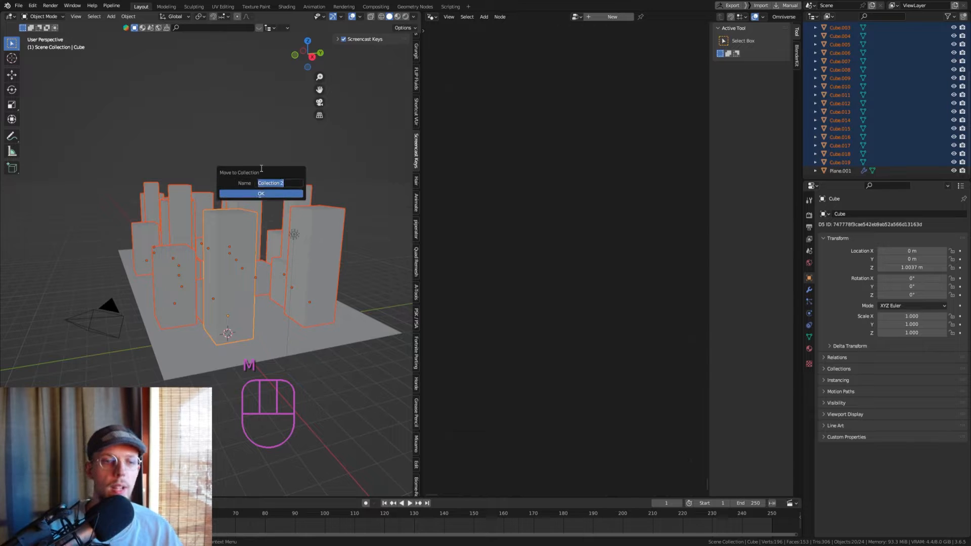
type("Col")
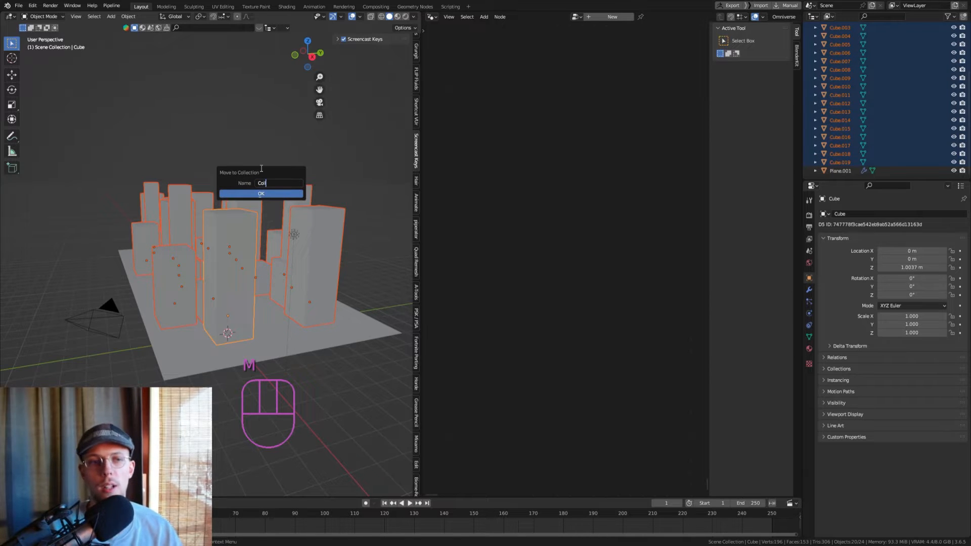
key("Return")
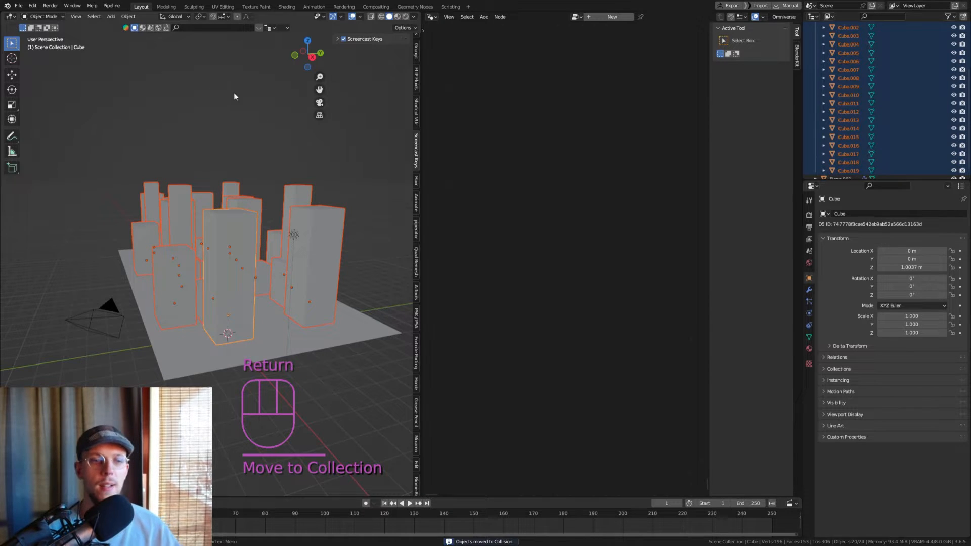
scroll(860, 101, "up", 4)
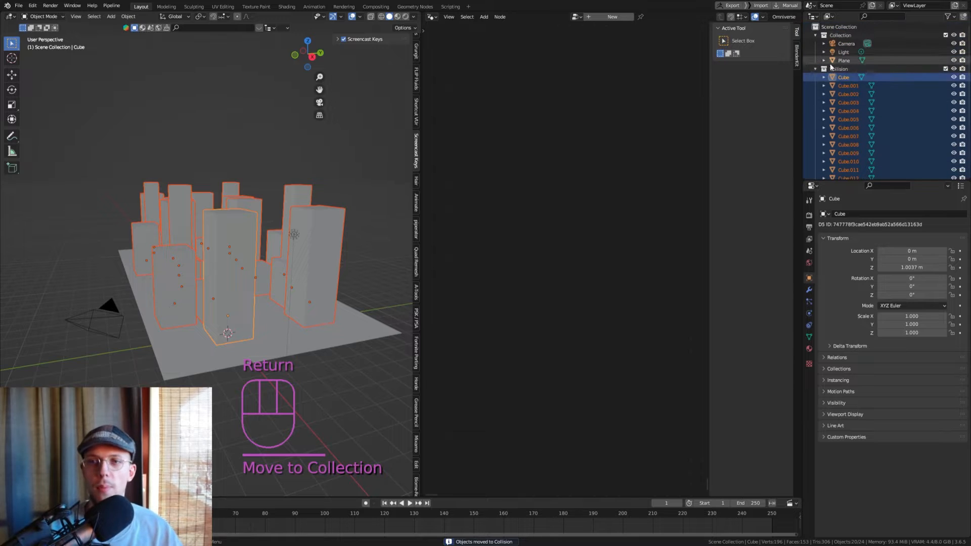
left_click(815, 69)
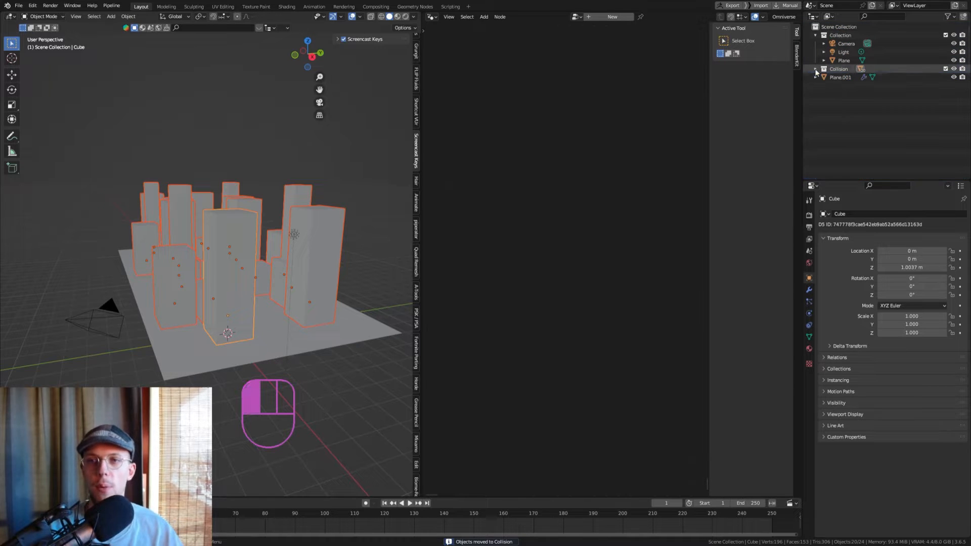
Deselect the buildings and add a new mesh plane at the 3D cursor.
left_click(294, 118)
key("shift+a")
mouse_move(232, 143)
left_click(269, 141)
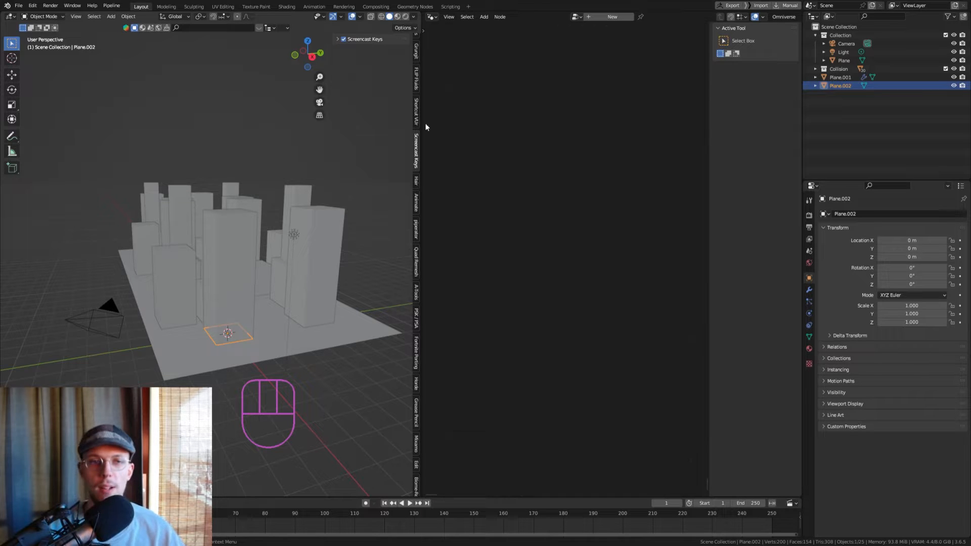
Rebuild the workspace split so the viewport sits beside a Geometry Node Editor of roughly equal width.
left_click_drag(422, 15, 468, 34)
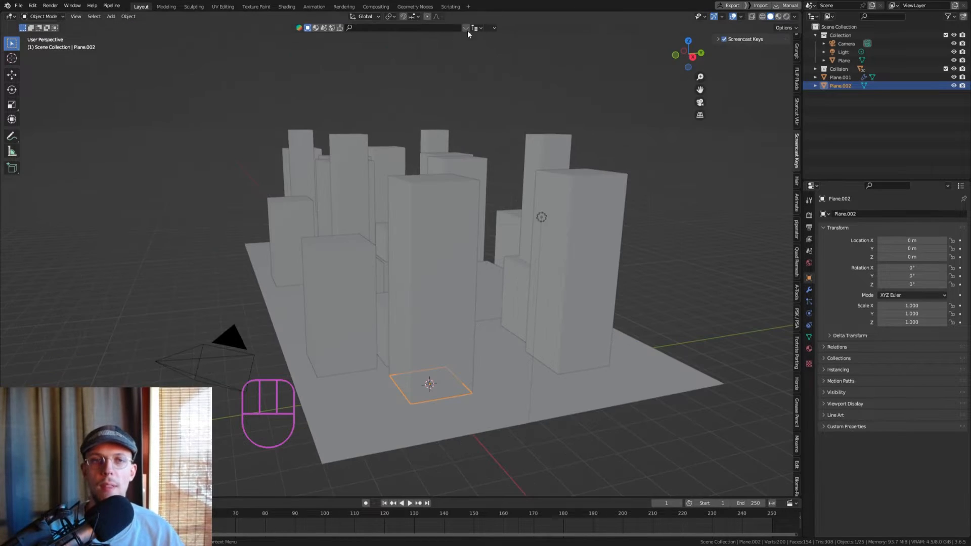
left_click_drag(799, 10, 455, 47)
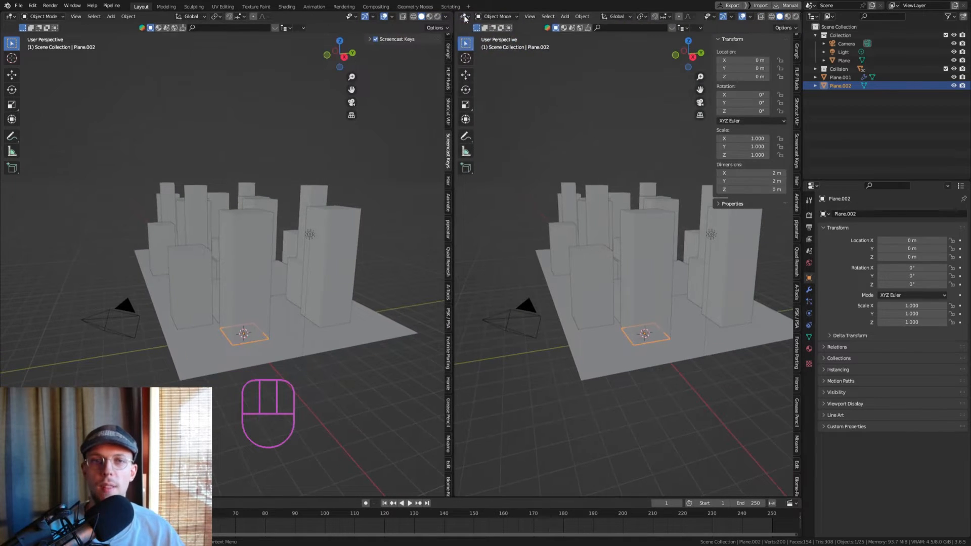
left_click(465, 16)
left_click(485, 86)
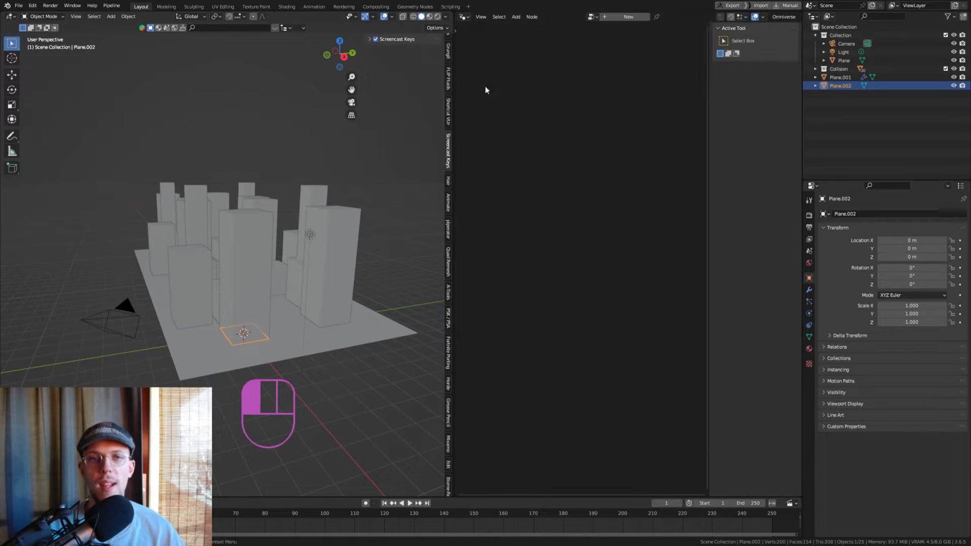
Create a new geometry node tree on the new plane and hide the node editor's sidebar.
left_click(629, 16)
left_click_drag(710, 46, 789, 76)
middle_click_drag(617, 241, 683, 137)
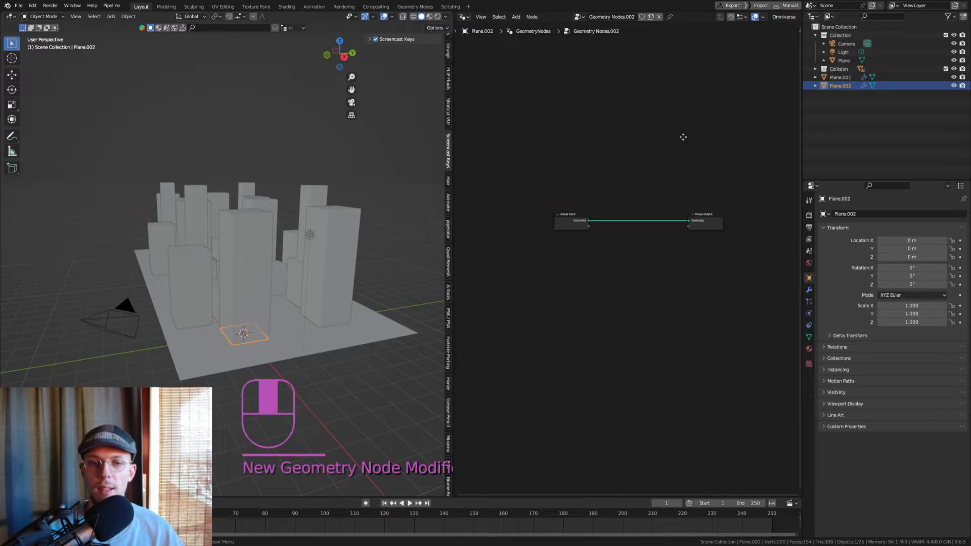
scroll(636, 216, "up", 3)
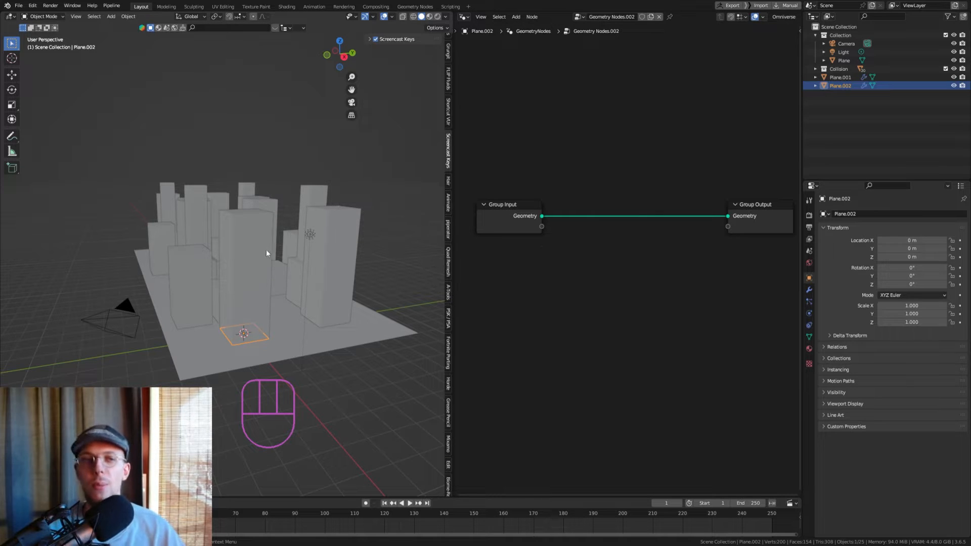
Bring the Collision collection into the node tree as a Collection Info node and link its Instances to the Group Output geometry.
scroll(249, 238, "up", 2)
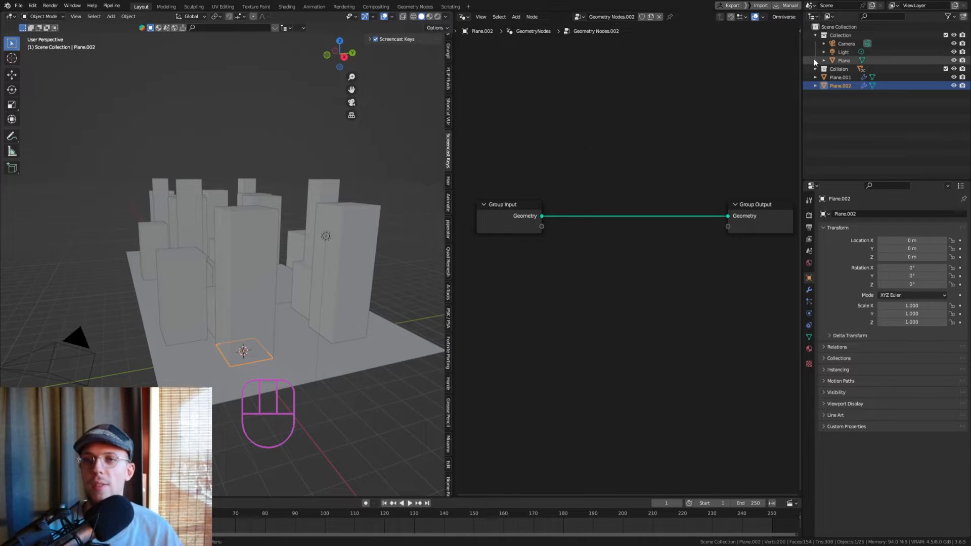
left_click(832, 68)
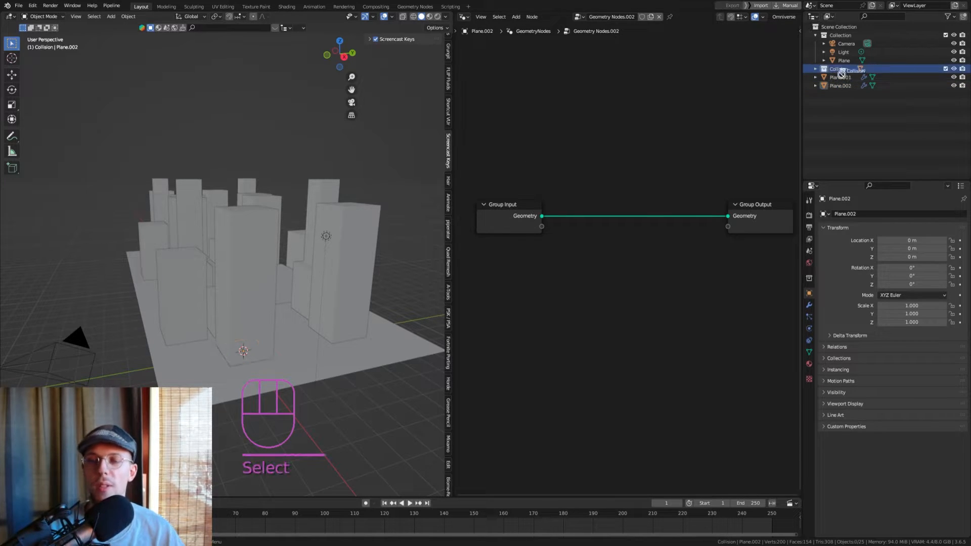
left_click_drag(838, 69, 728, 216)
middle_click_drag(627, 246, 621, 195)
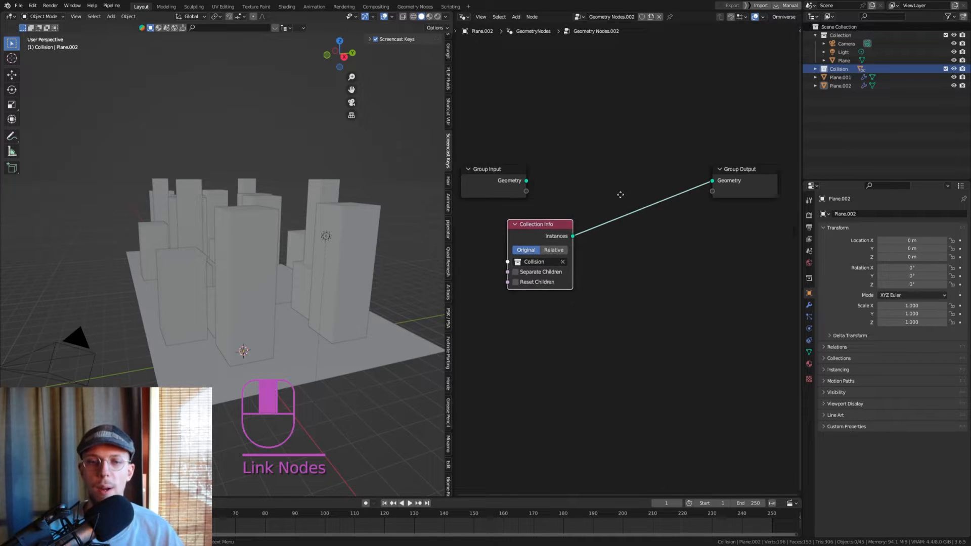
Insert a Distribute Points on Faces node between Collection Info and Group Output.
scroll(634, 208, "up", 1)
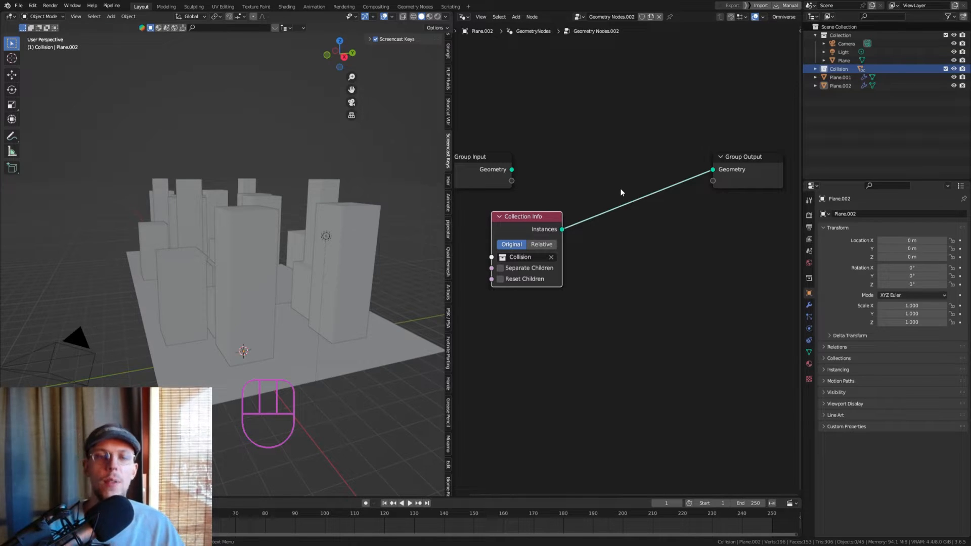
scroll(597, 194, "up", 1)
key("shift+a")
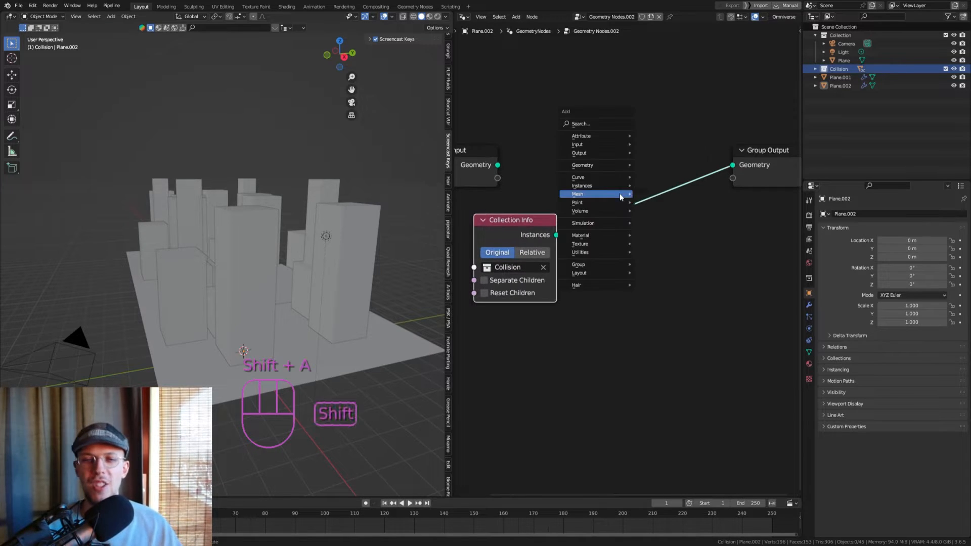
left_click(601, 123)
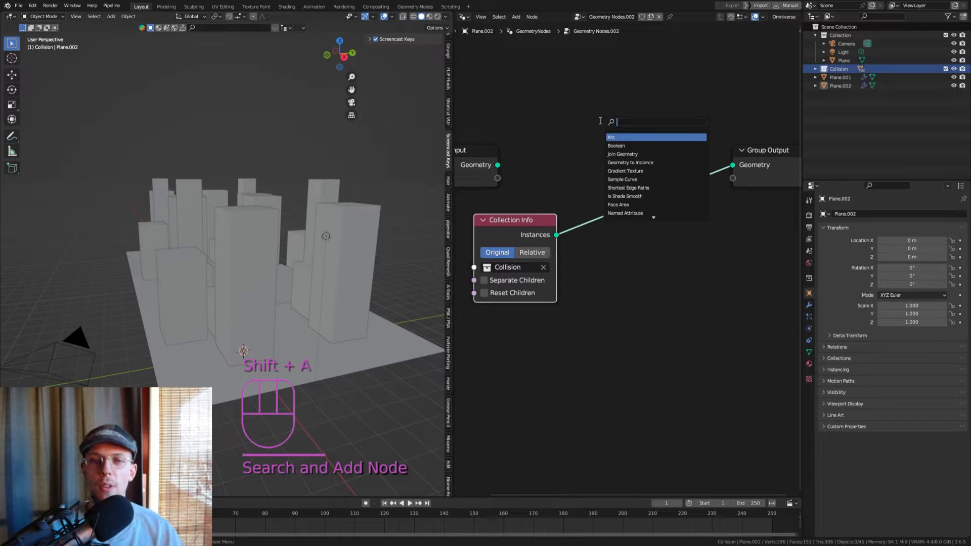
type("dist")
key("Return")
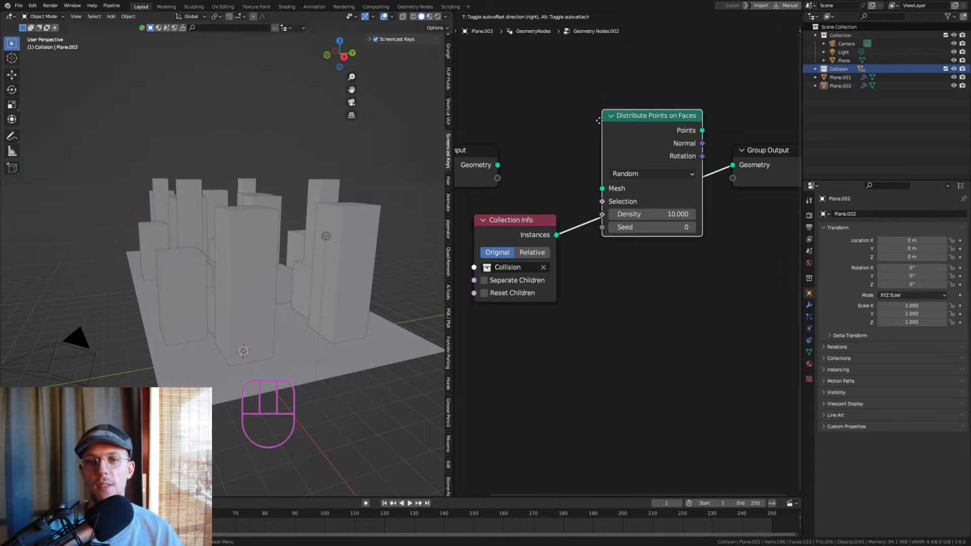
left_click(594, 170)
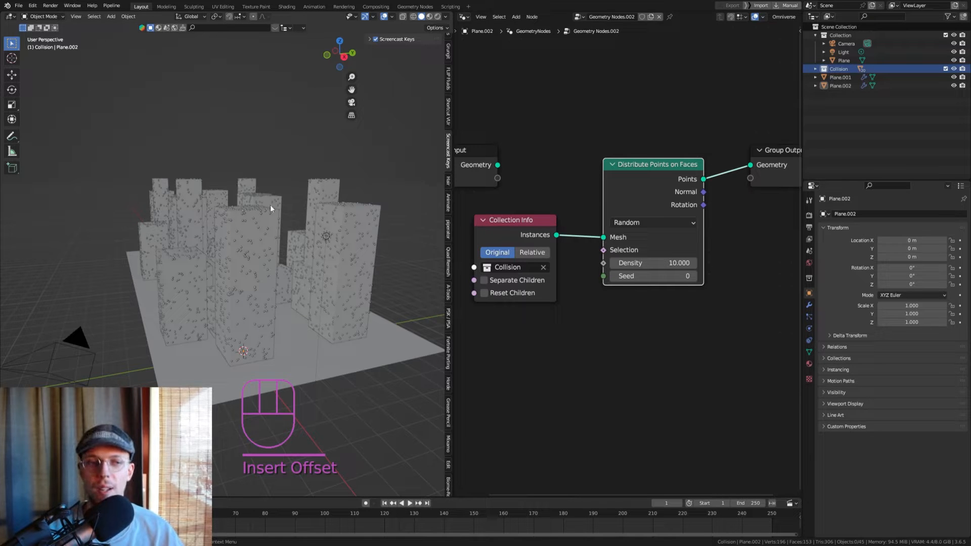
Tidy the node layout by moving Distribute Points on Faces closer to Collection Info and aligning Group Output with it.
key("g")
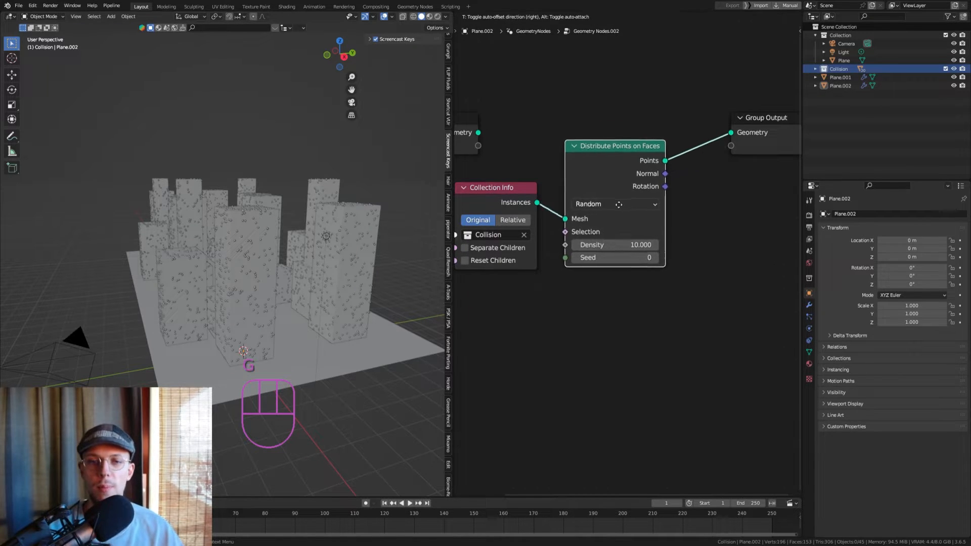
middle_click_drag(658, 185, 634, 177)
scroll(632, 175, "down", 3)
left_click(692, 117)
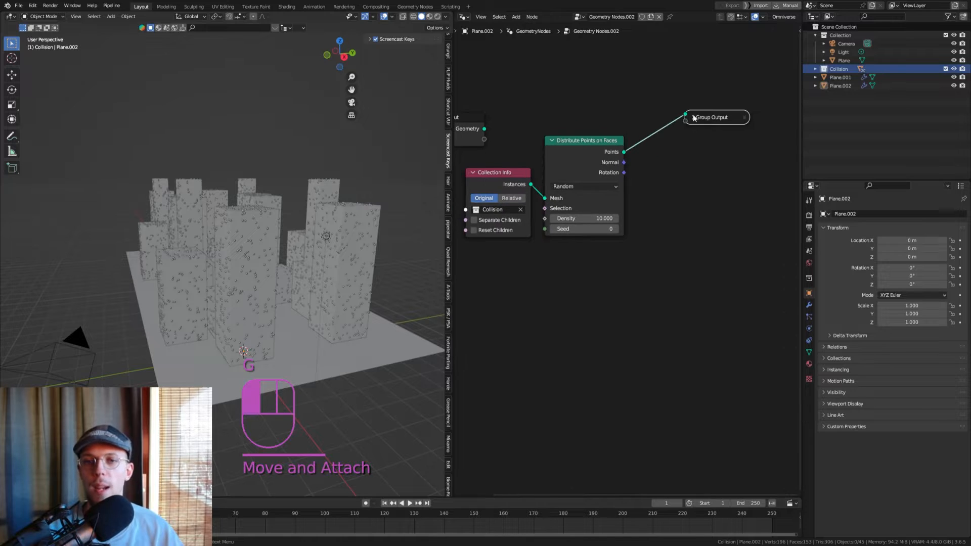
key("g")
left_click(698, 143)
left_click(697, 142)
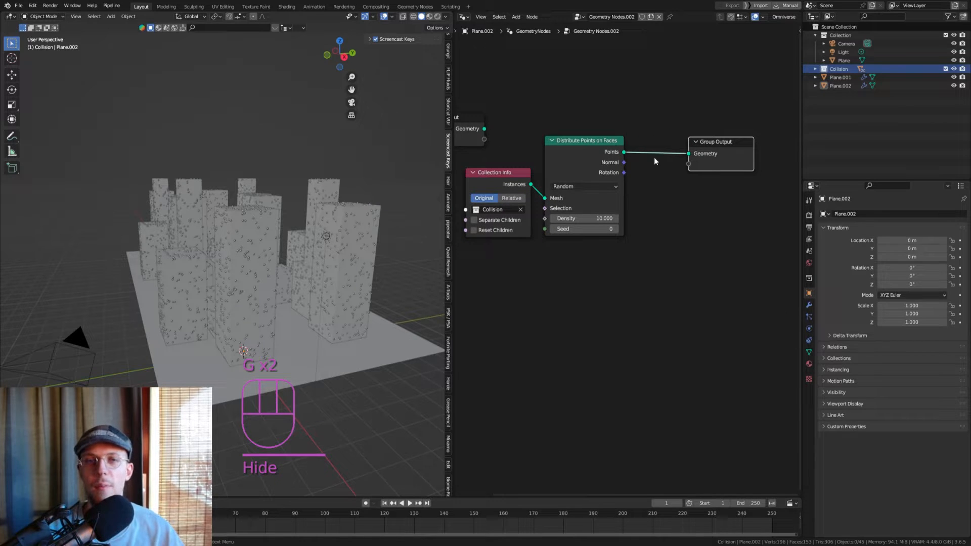
scroll(640, 162, "up", 4)
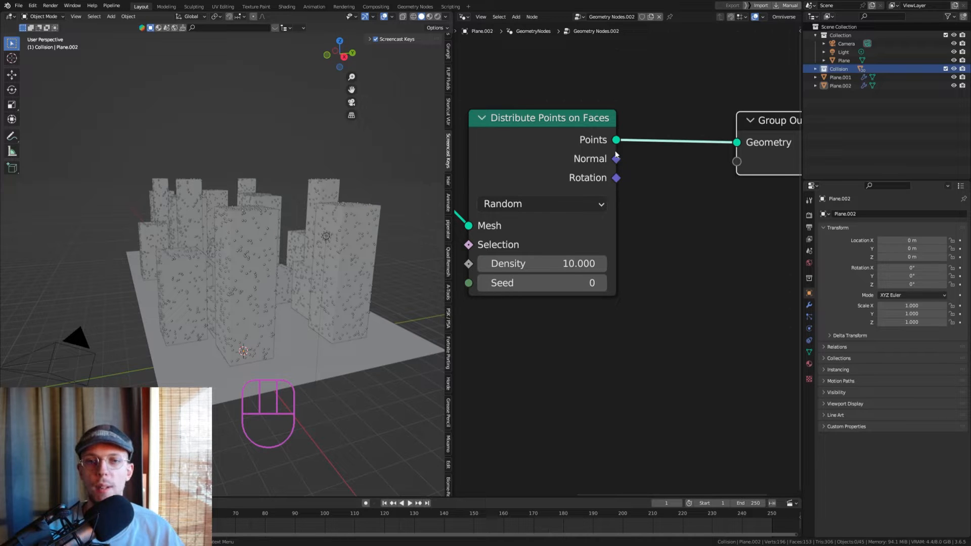
Move Group Output farther from Distribute Points on Faces to make room for more nodes.
scroll(614, 149, "down", 2)
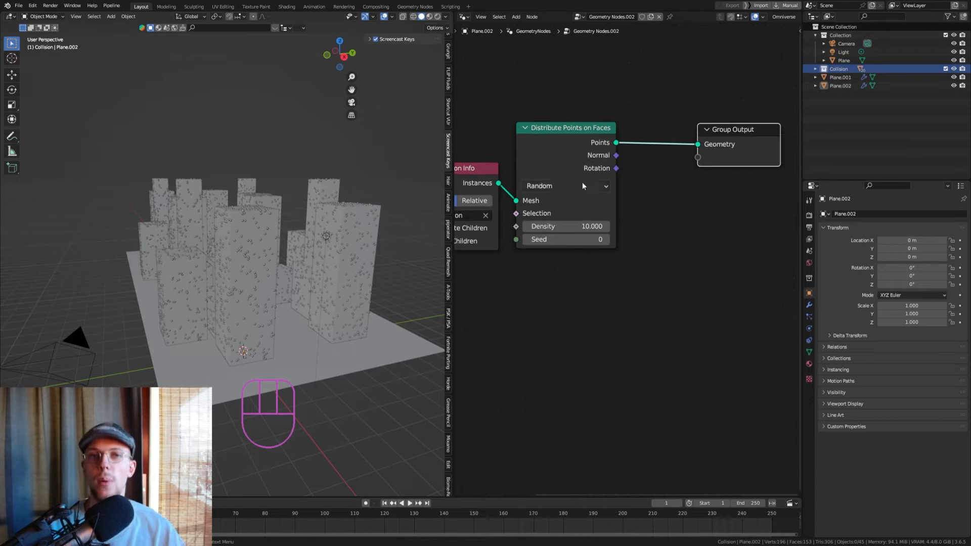
scroll(676, 130, "down", 2)
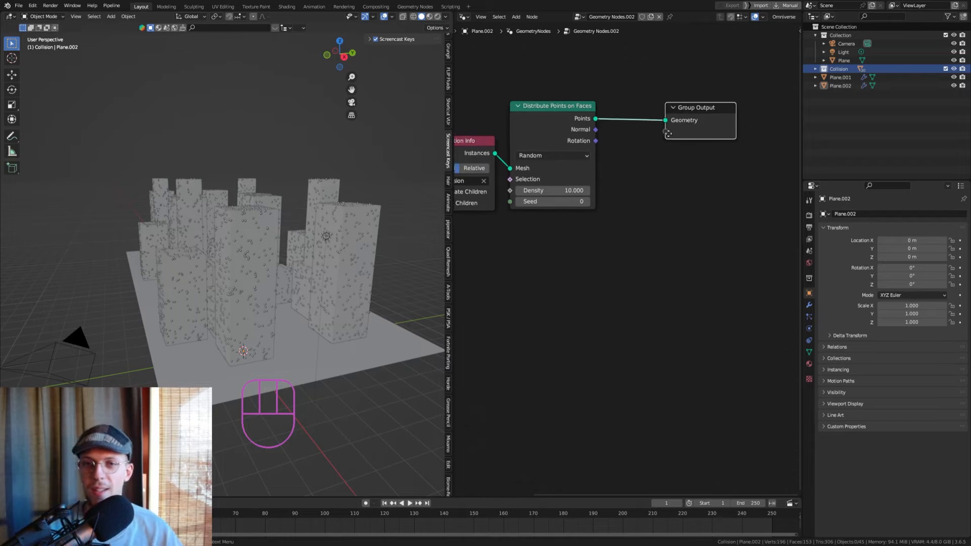
key("g")
mouse_move(668, 133)
middle_mouse_down()
mouse_move(631, 133)
mouse_move(665, 143)
middle_mouse_up()
left_click(726, 142)
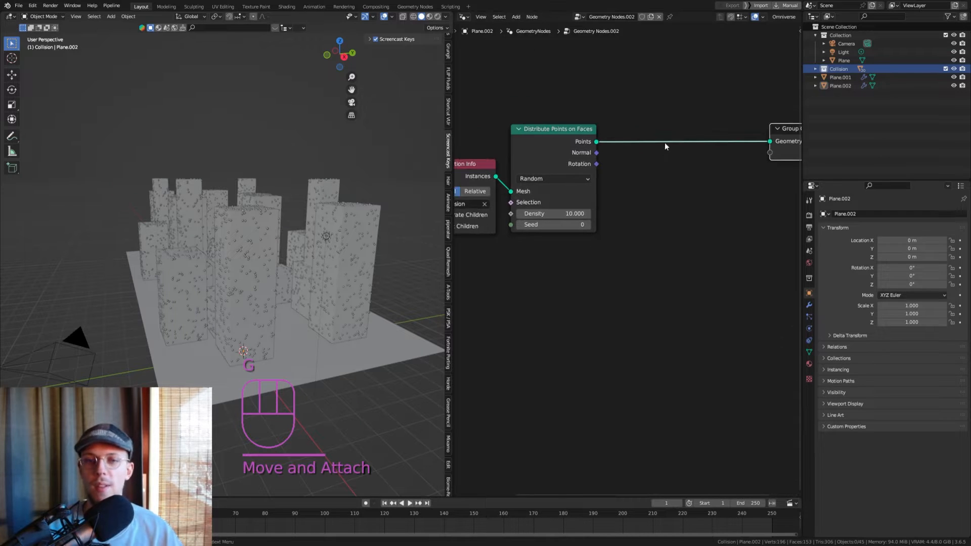
Insert a Store Named Attribute node between Distribute Points on Faces and Group Output and set its data type to Vector.
scroll(666, 140, "up", 2)
key("shift+a")
left_click(601, 136)
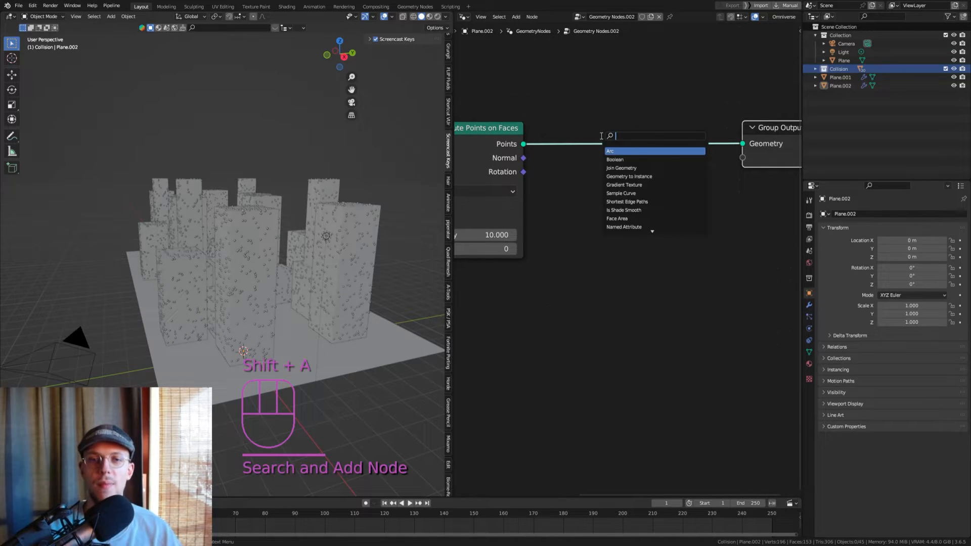
type("store na")
key("Return")
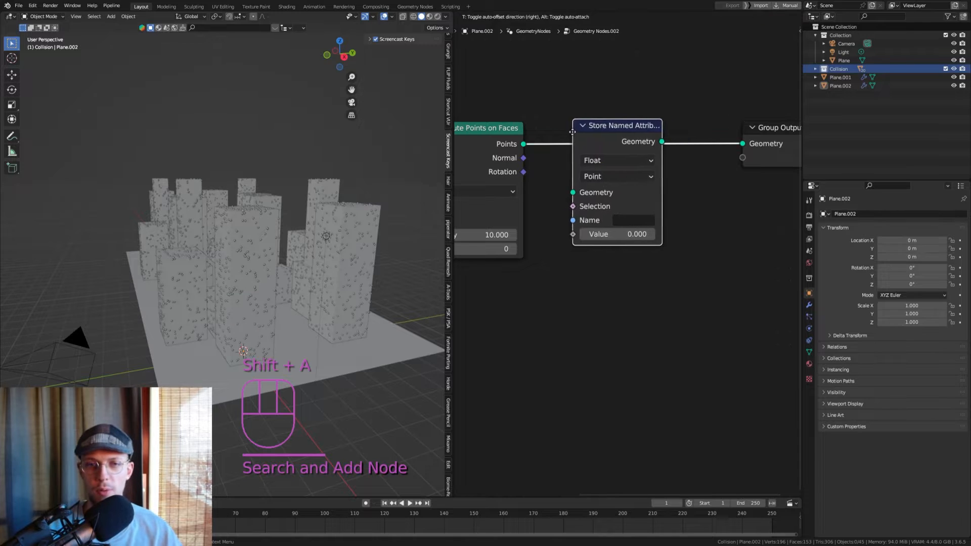
left_click(584, 132)
left_click(582, 159)
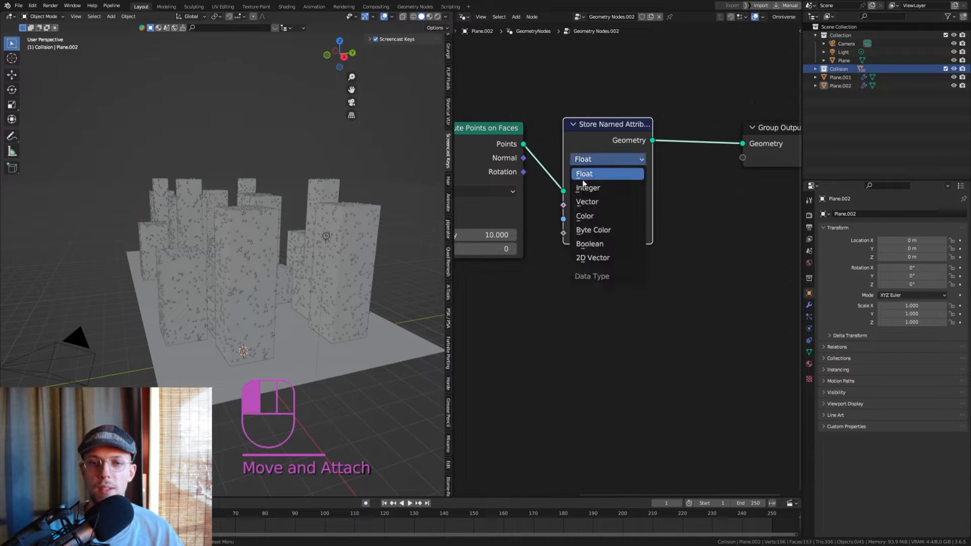
left_click(586, 202)
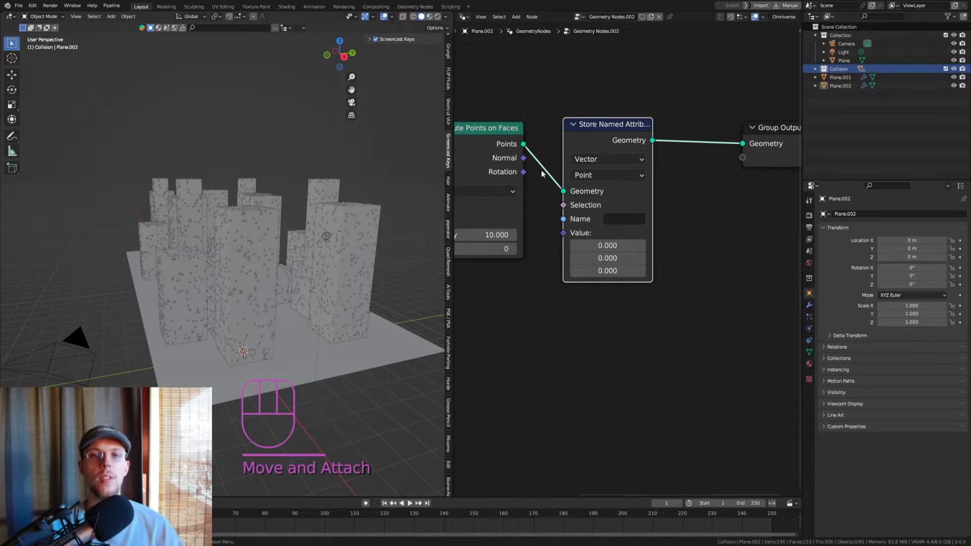
Link the Normal output of Distribute Points on Faces to the Store Named Attribute Value and name the attribute Normal.
middle_click_drag(515, 158, 550, 142)
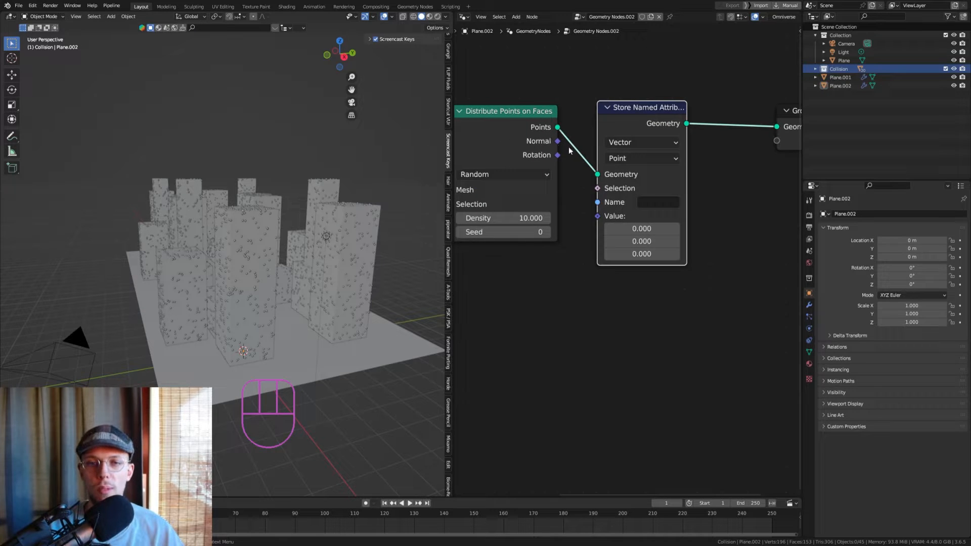
left_click_drag(558, 142, 597, 216)
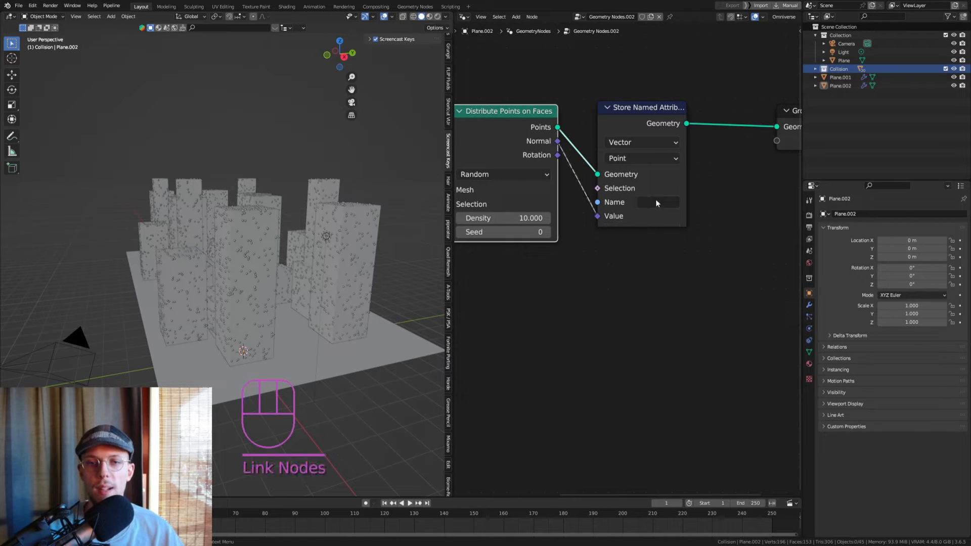
left_click(653, 201)
type("Normal")
key("Return")
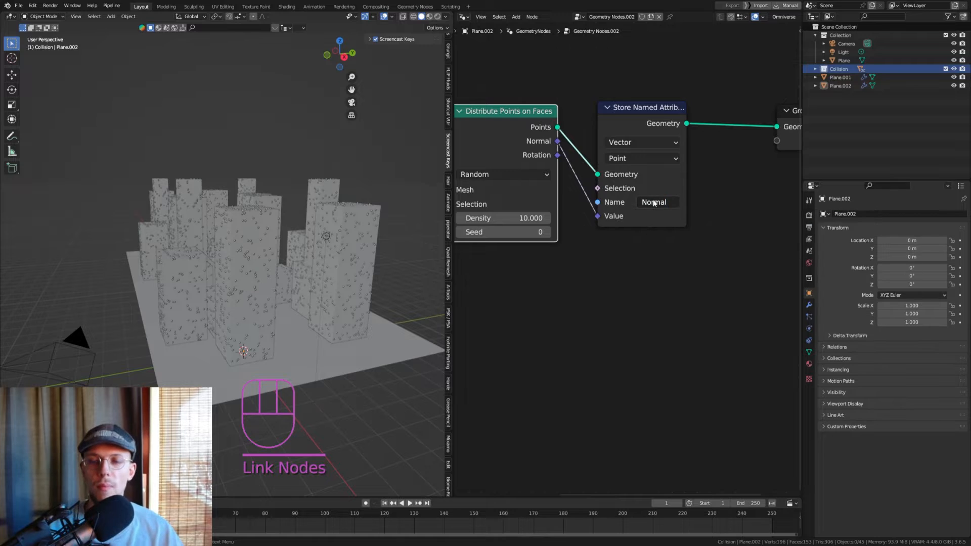
Look over the node chain from Group Input and Collection Info through to Group Output.
scroll(595, 137, "down", 2)
middle_click_drag(595, 137, 634, 157)
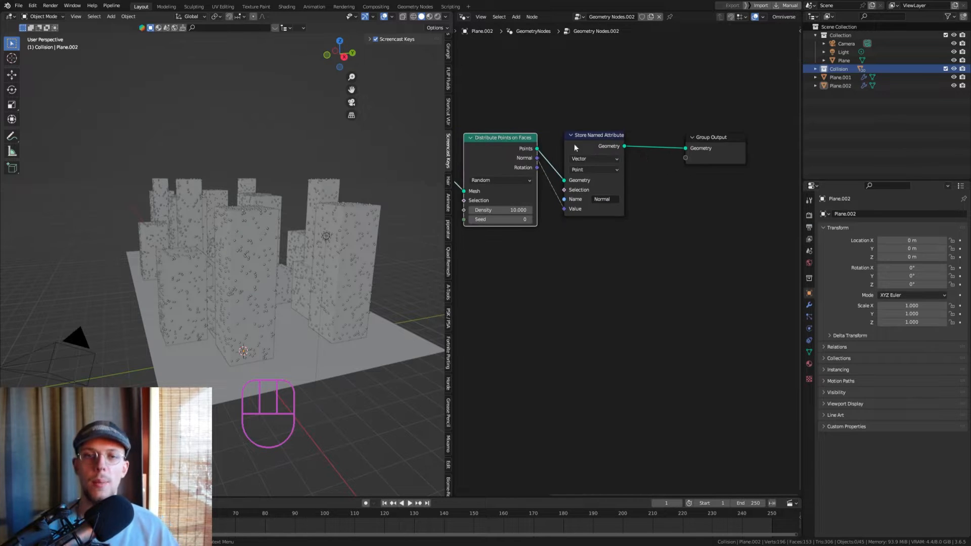
scroll(698, 145, "down", 10)
middle_click_drag(698, 144, 606, 195)
scroll(694, 182, "down", 3)
middle_click_drag(696, 182, 525, 190)
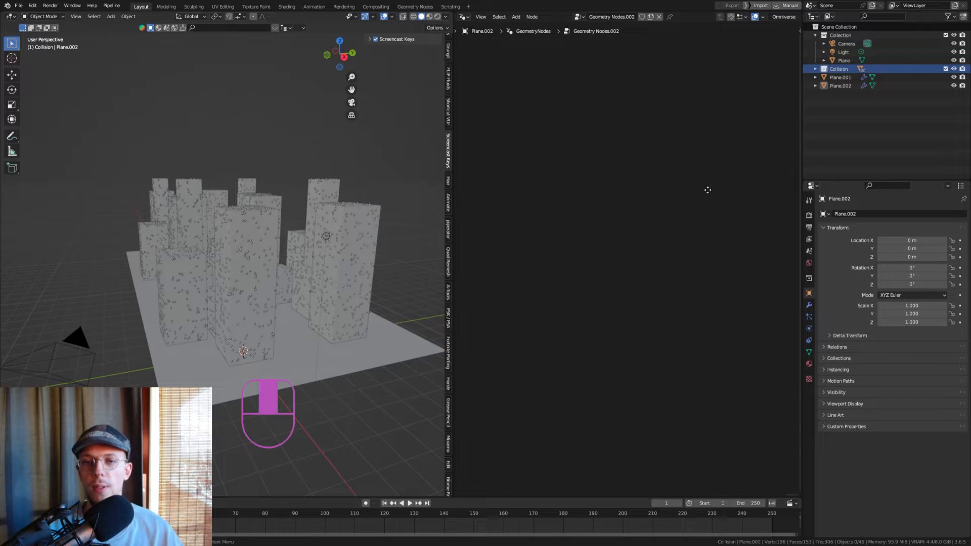
mouse_move(707, 190)
middle_mouse_down()
mouse_move(664, 187)
mouse_move(719, 189)
middle_mouse_up()
scroll(593, 202, "up", 12)
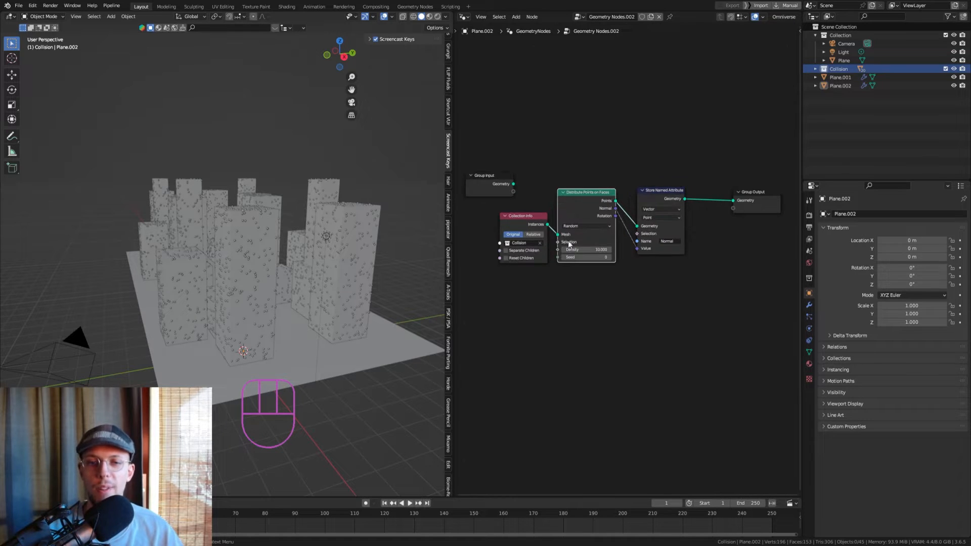
scroll(613, 223, "up", 3)
middle_click_drag(649, 213, 458, 158)
scroll(541, 178, "up", 5)
scroll(577, 138, "down", 2)
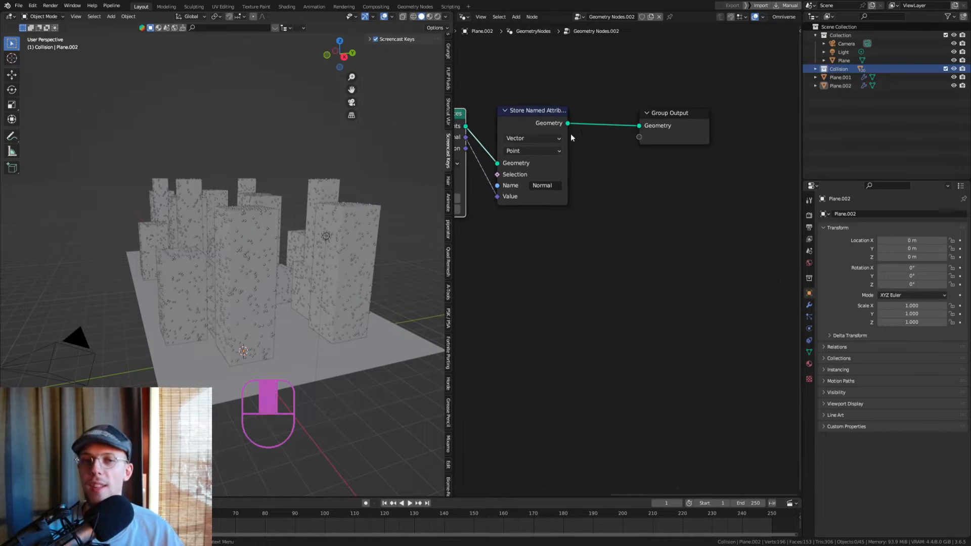
Add a Named Attribute node below Group Output, set to the Vector type and reading the Normal attribute.
scroll(582, 142, "up", 2)
middle_click_drag(595, 149, 540, 154)
key("shift+a")
type("named")
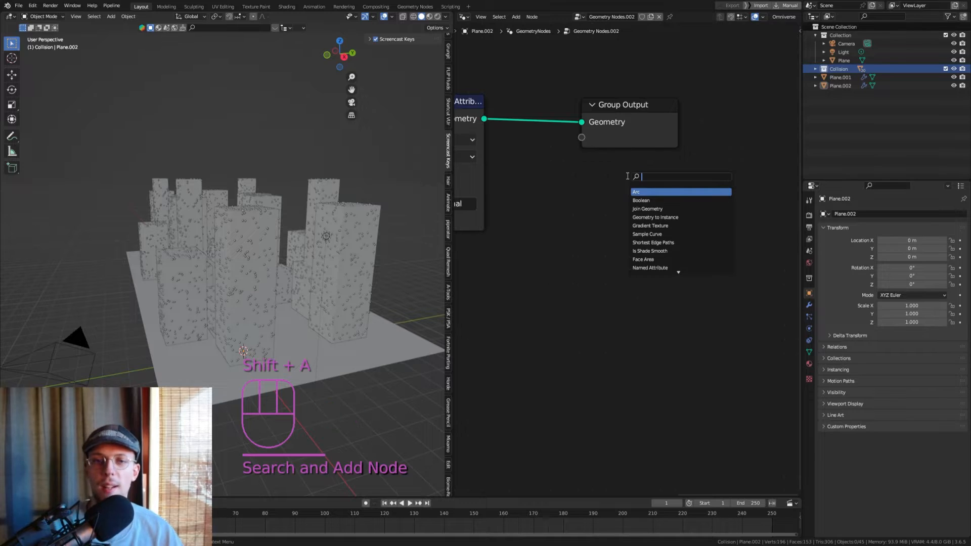
key("Return")
left_click(552, 181)
left_click(602, 228)
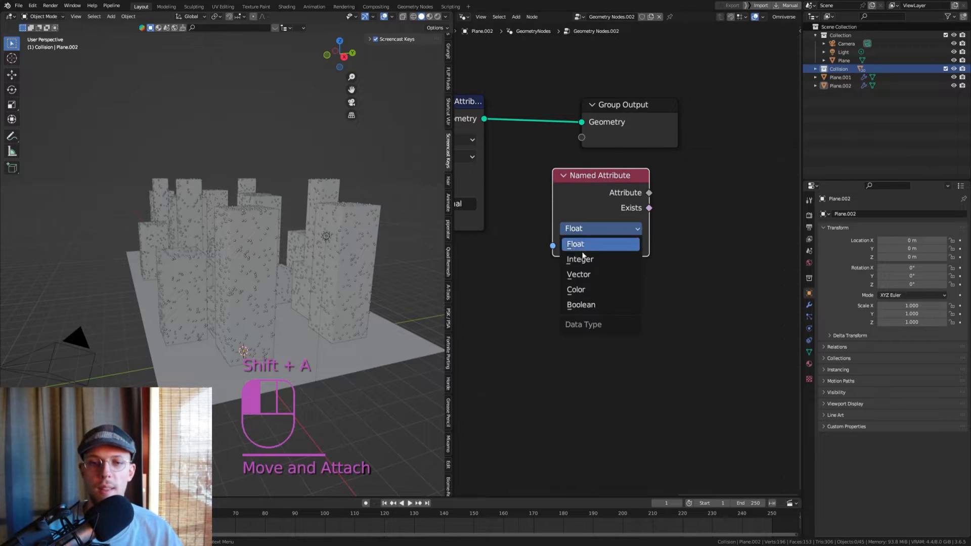
left_click(587, 259)
left_click(628, 246)
left_click(635, 319)
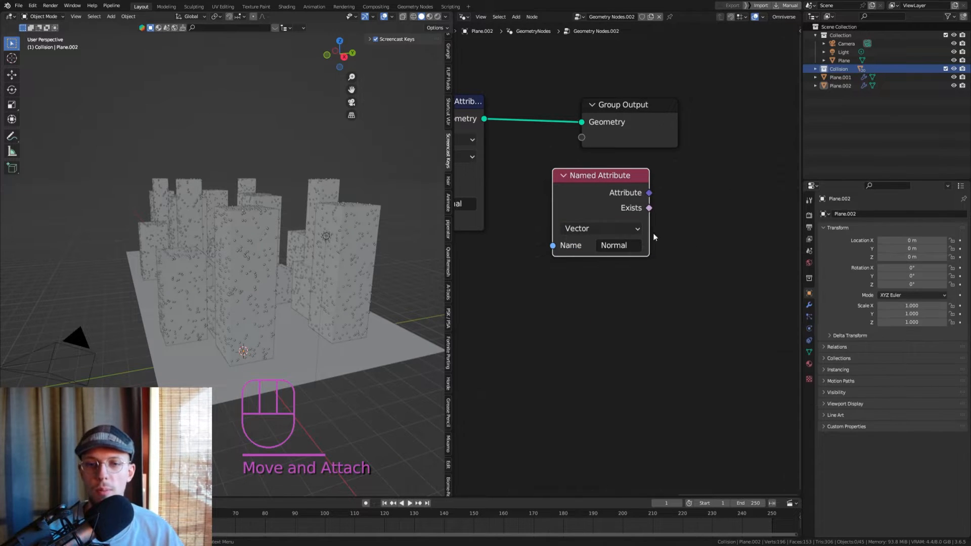
Delete the Named Attribute node below Group Output.
scroll(582, 223, "down", 2)
middle_click_drag(576, 212, 607, 211)
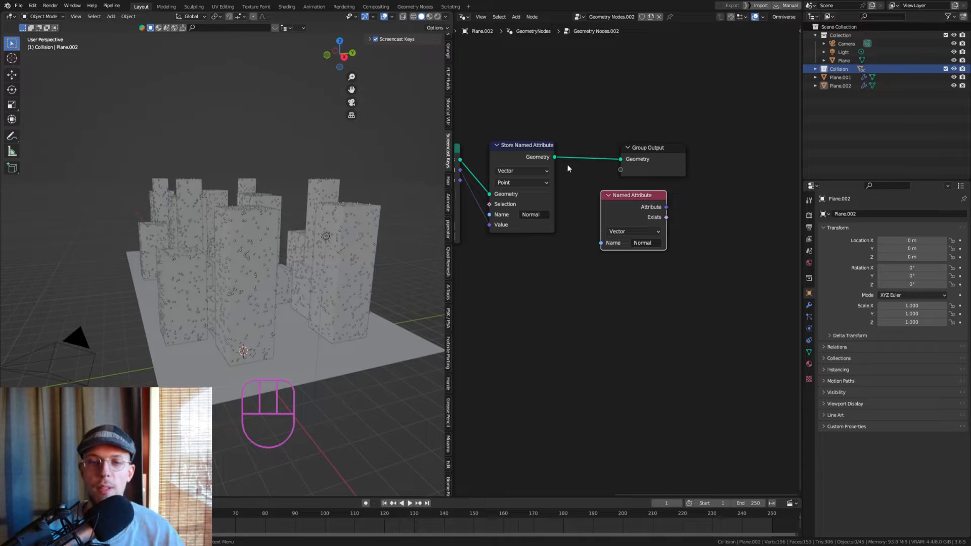
middle_click_drag(487, 137, 575, 144)
middle_click_drag(750, 167, 719, 162)
key("Delete")
scroll(617, 177, "up", 2)
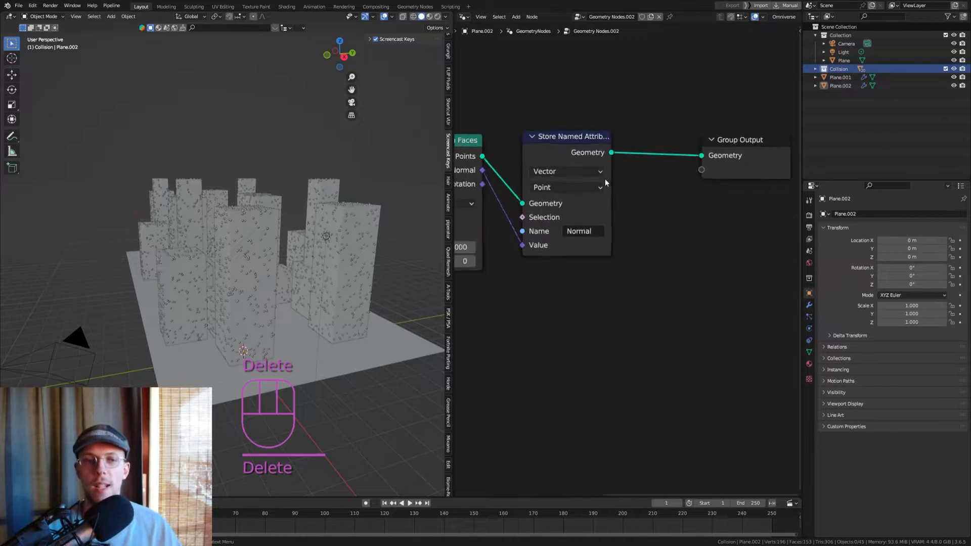
Insert an Instance on Points node between Store Named Attribute and Group Output.
middle_click_drag(307, 229, 206, 223)
scroll(226, 238, "up", 1)
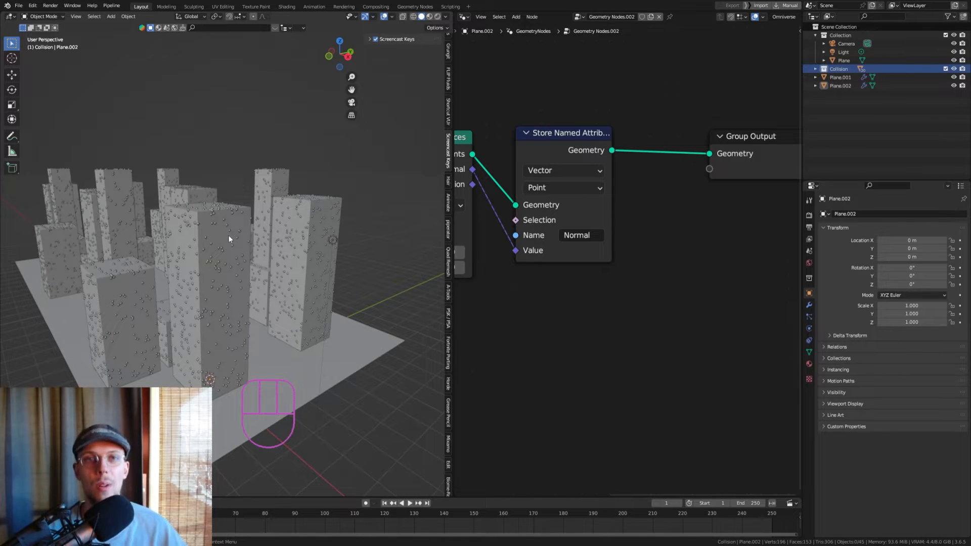
middle_click_drag(664, 171, 601, 174)
key("shift+a")
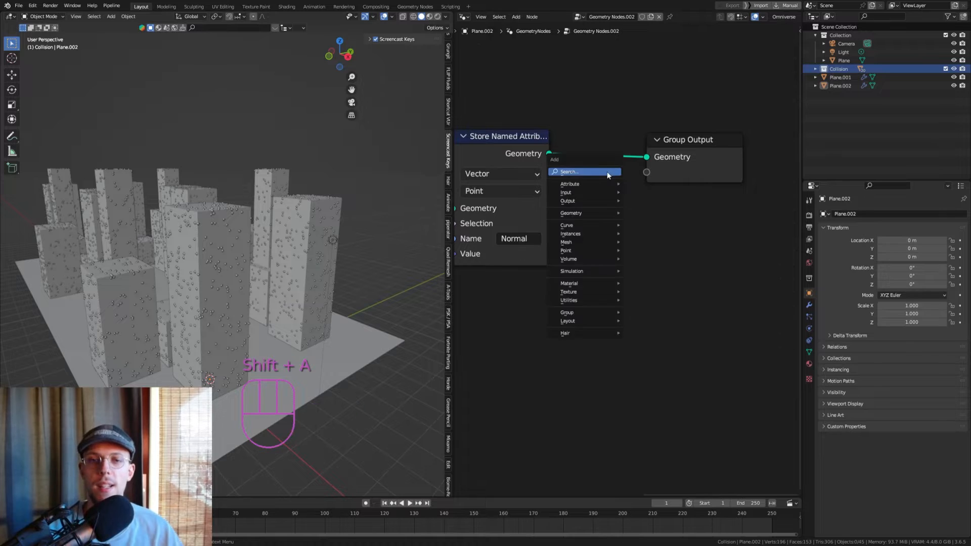
type("inst on")
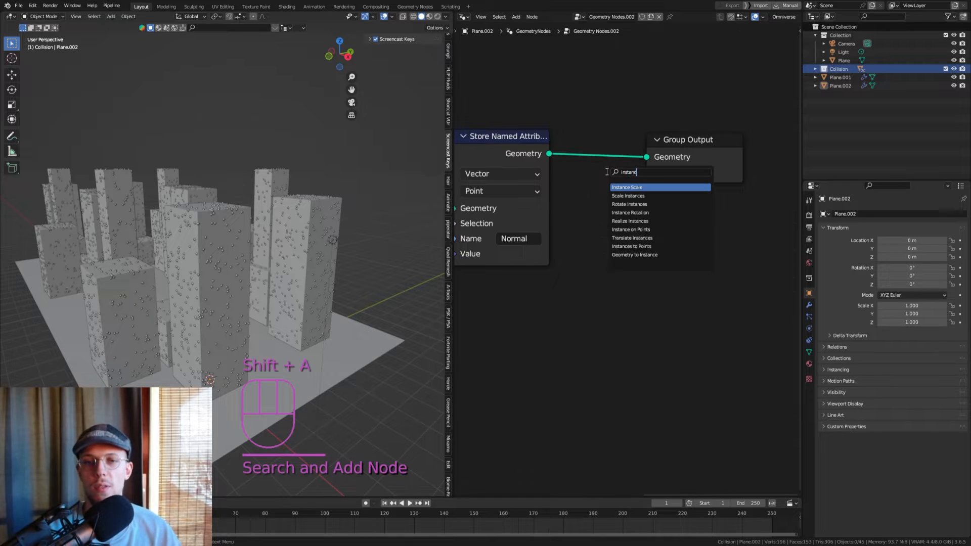
key("Return")
left_click_drag(617, 144, 592, 144)
Add a Points node and link its Geometry to the Instance input of Instance on Points.
scroll(581, 178, "down", 5)
middle_click_drag(549, 243, 603, 236)
middle_click_drag(640, 177, 659, 173)
scroll(659, 173, "up", 1)
left_click_drag(656, 171, 589, 264)
type("point")
key("Return")
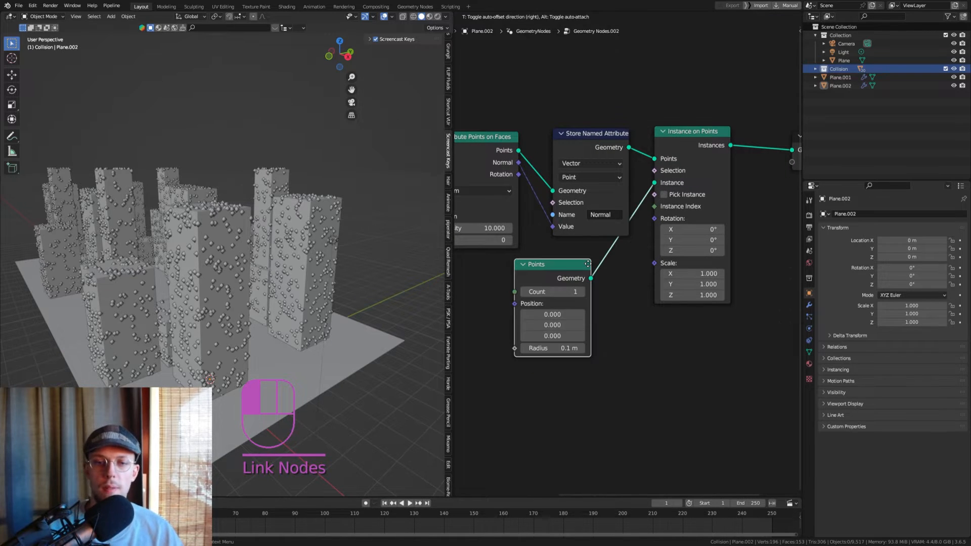
left_click(633, 255)
Align the Points node directly beneath Store Named Attribute.
scroll(618, 241, "down", 4)
scroll(549, 200, "up", 4)
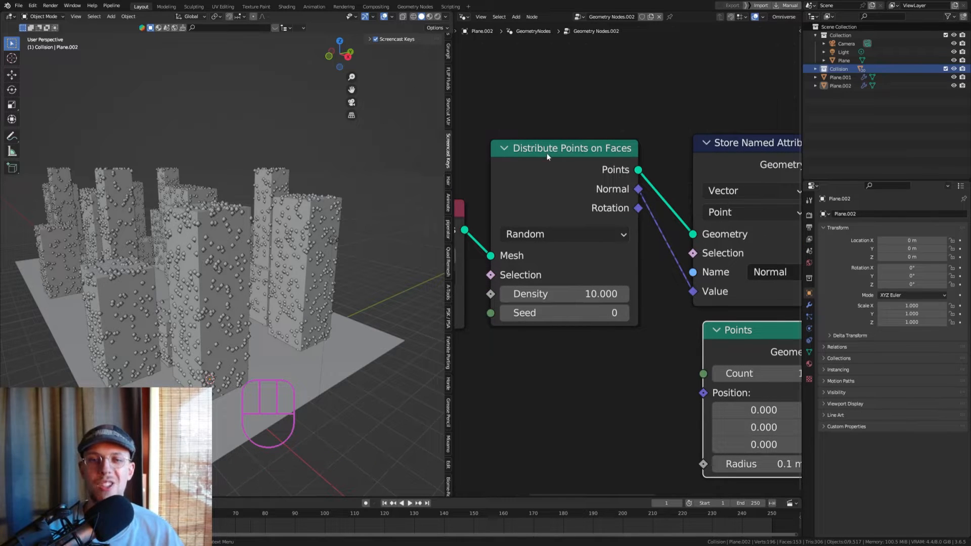
scroll(539, 155, "down", 4)
middle_click_drag(653, 166, 574, 178, "shift")
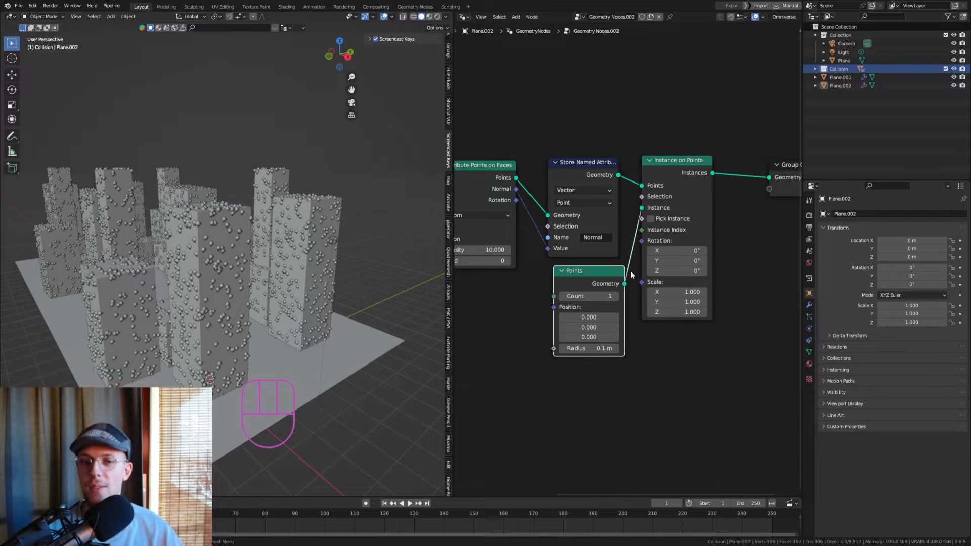
key("g")
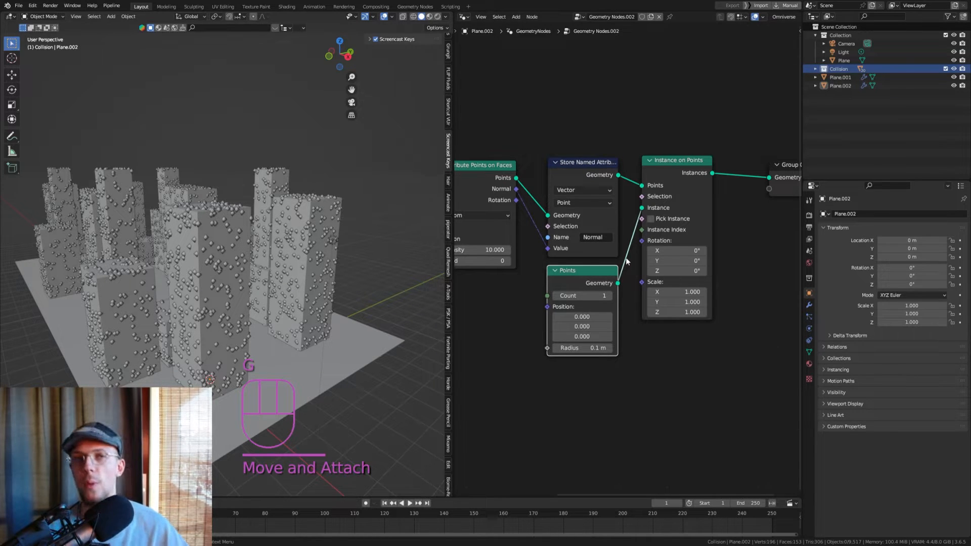
Move Group Output well away from Instance on Points to free space for further nodes.
middle_click_drag(638, 253, 456, 236)
left_click(629, 146)
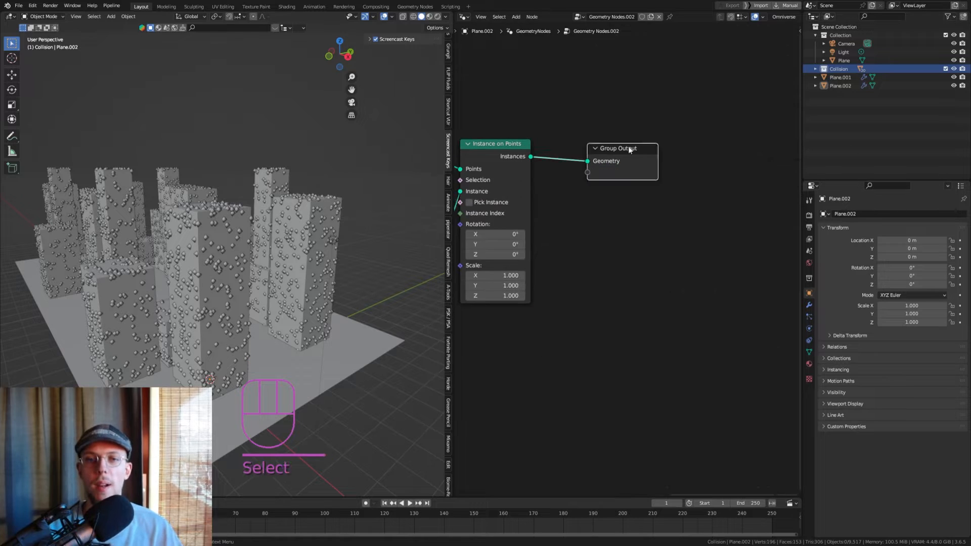
key("g")
scroll(594, 162, "up", 2)
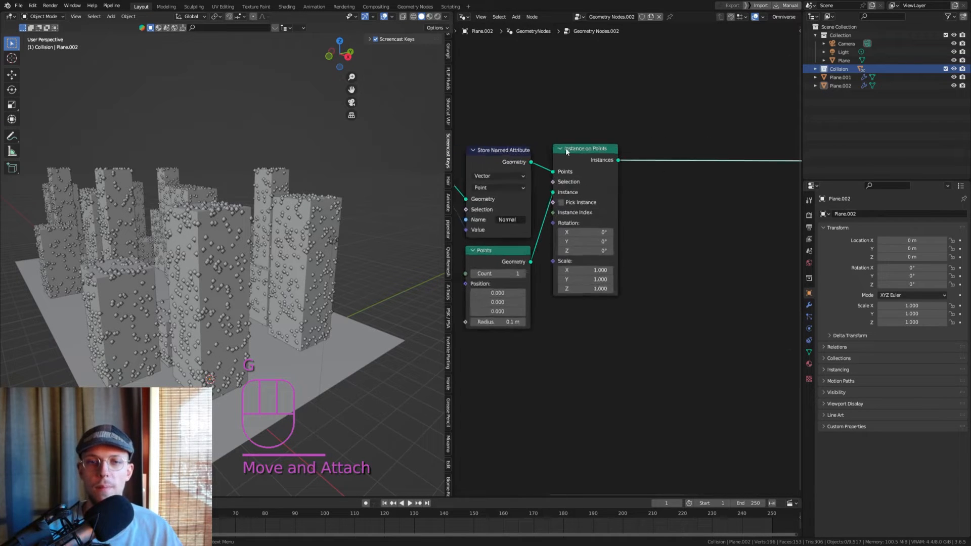
Insert a Realize Instances node after Instance on Points and place it close beside that node.
middle_click_drag(579, 155, 535, 152)
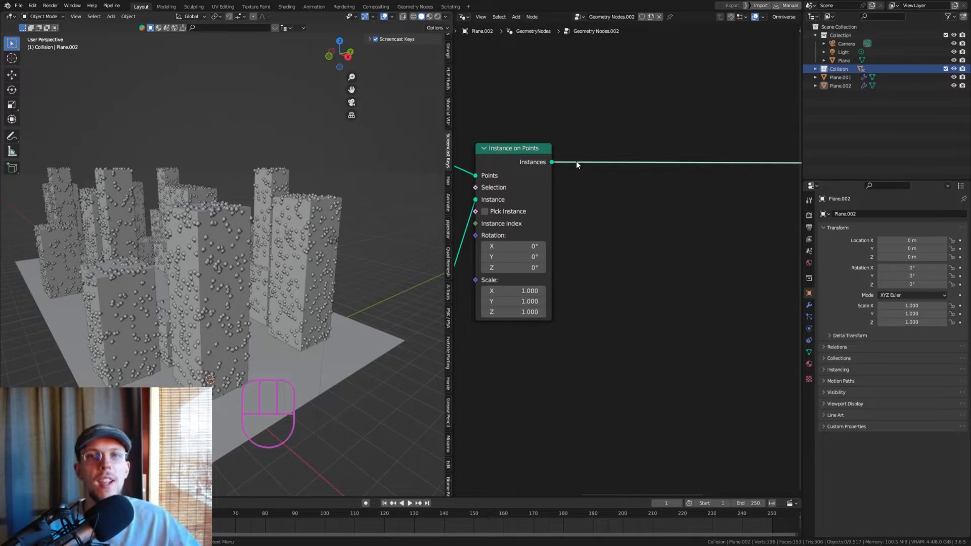
key("shift+a")
type("rea")
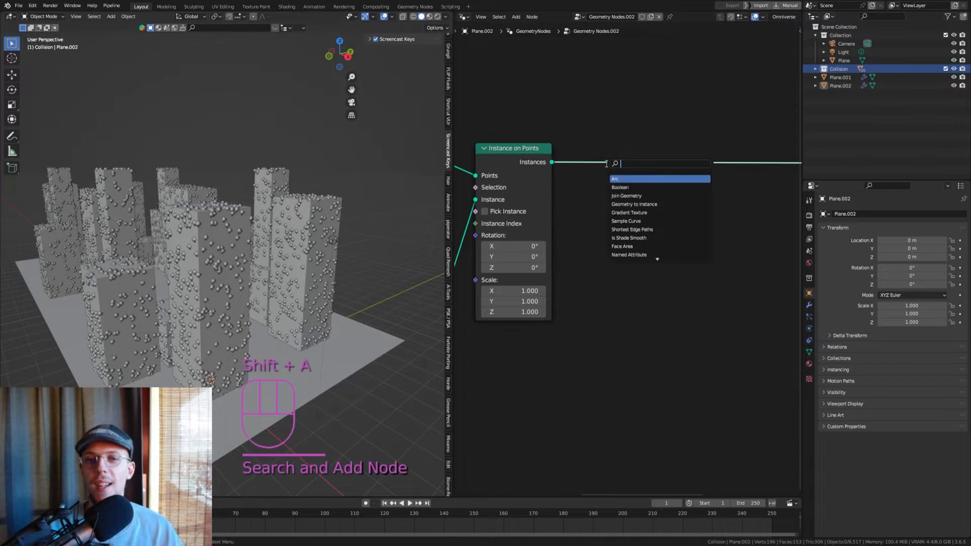
key("Return")
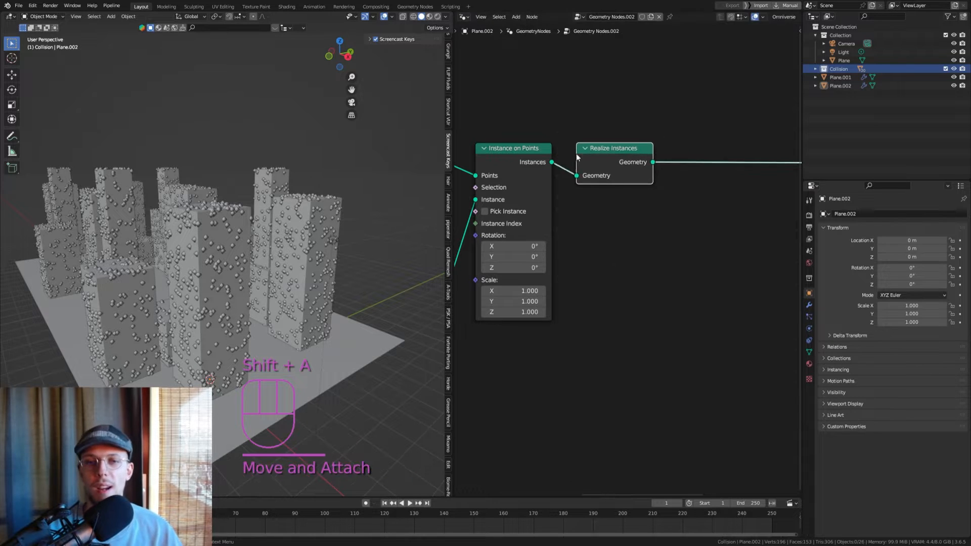
left_click(639, 160)
key("g")
left_click(609, 159)
middle_click_drag(702, 145, 625, 153)
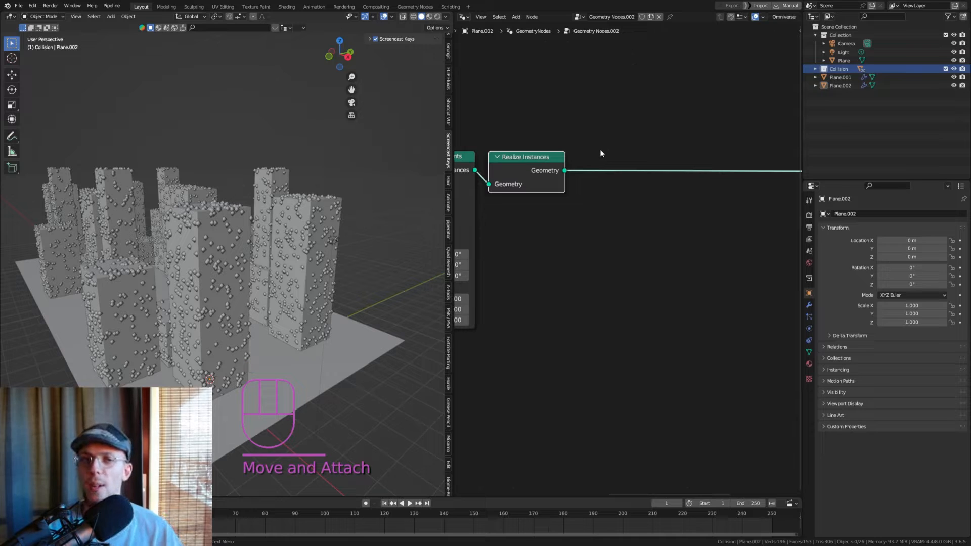
key("shift+a")
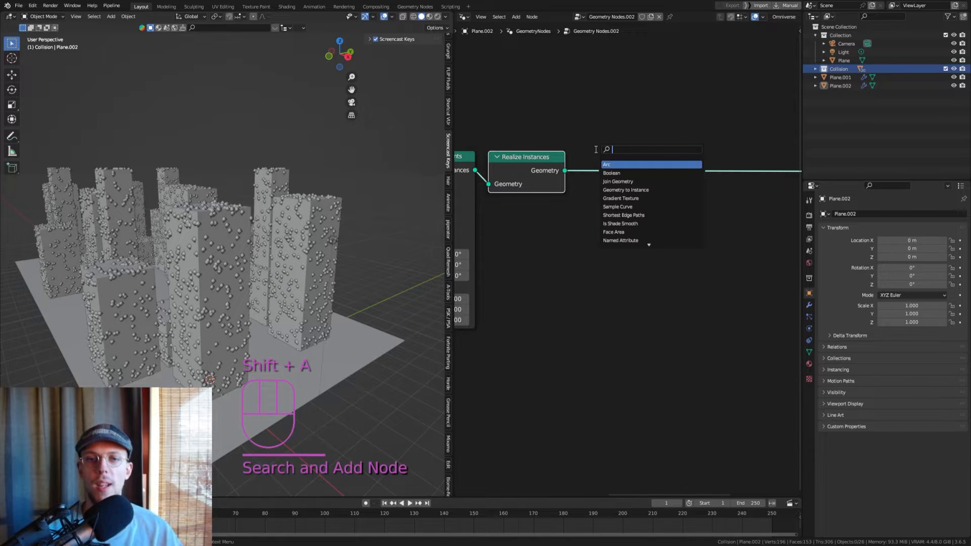
type("points to vol")
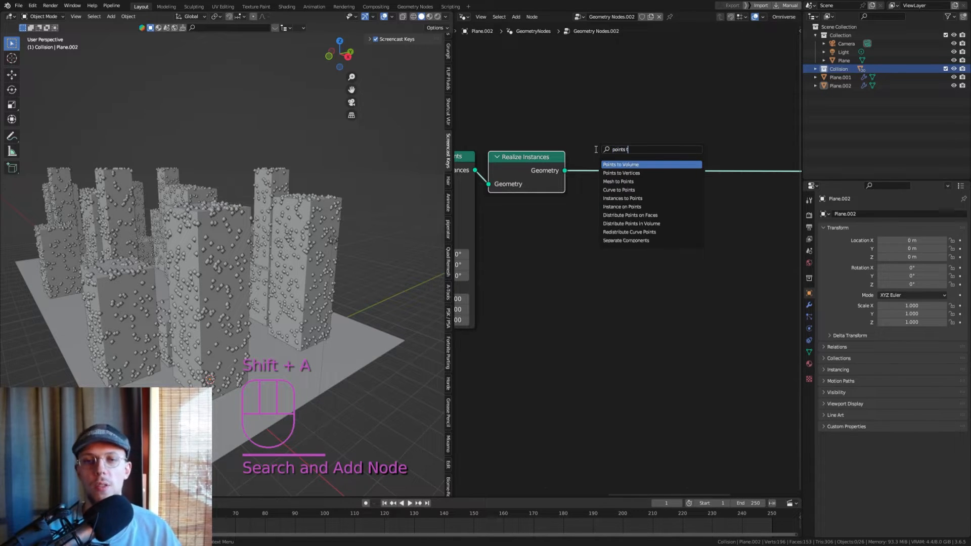
key("Return")
key("Escape")
Insert a Points to Vertices node directly after Realize Instances on the link to Group Output.
key("shift+a")
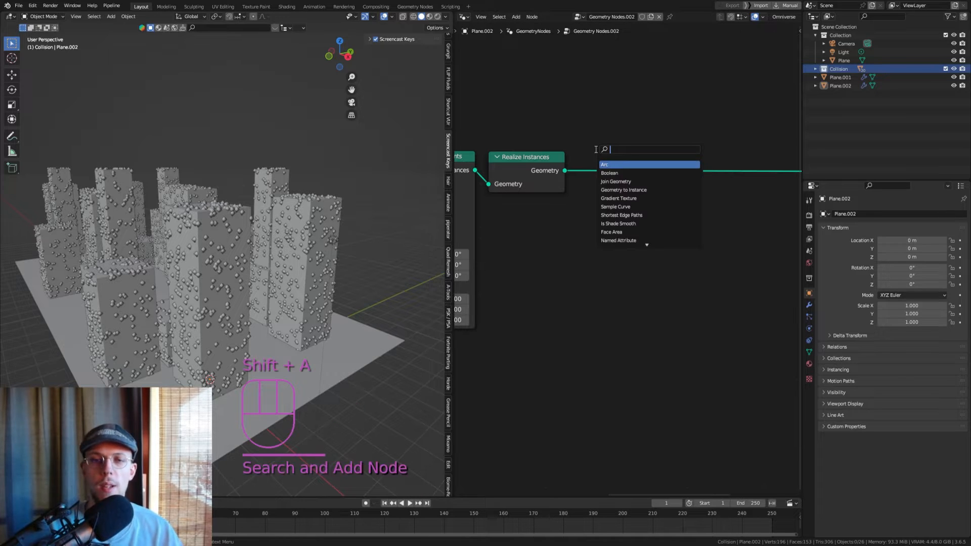
type("points to ver")
key("Return")
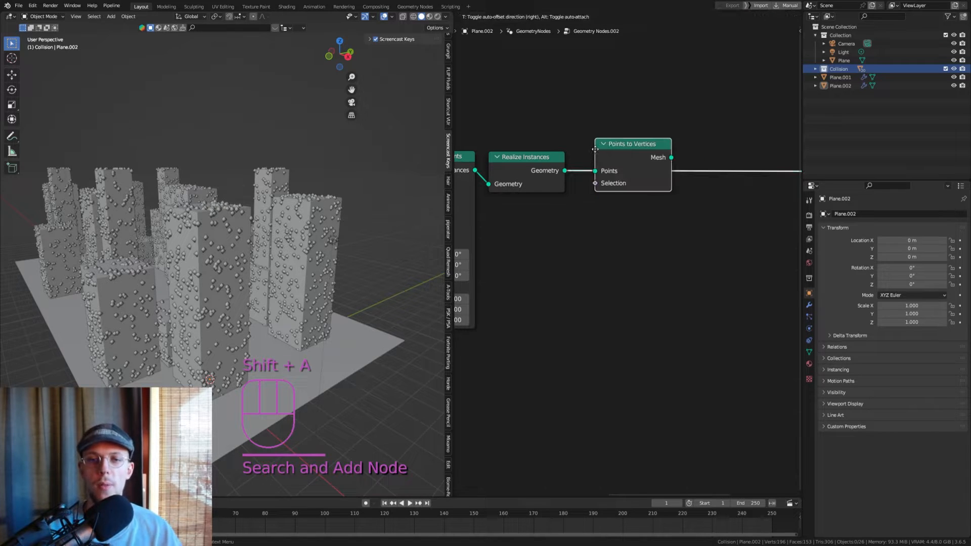
left_click(578, 161)
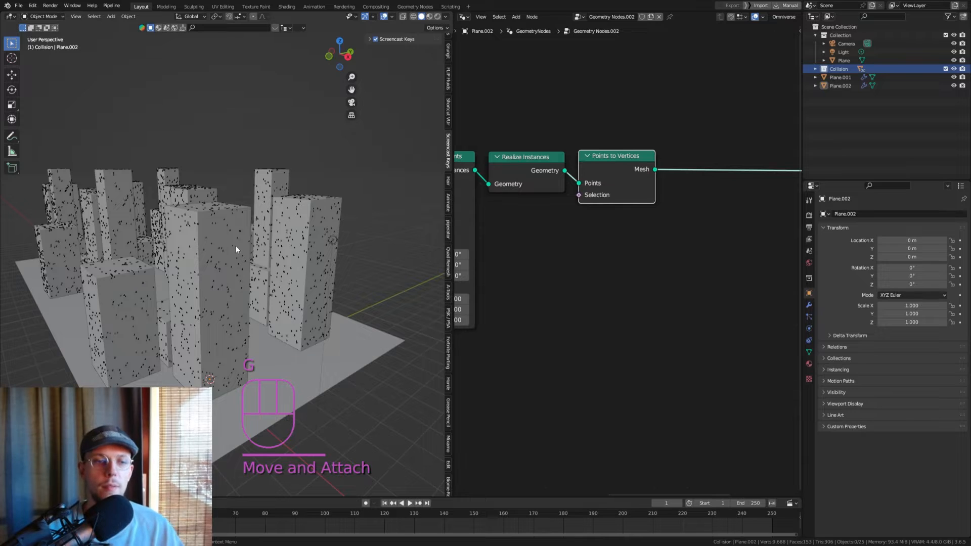
Insert an Extrude Mesh node after Points to Vertices and set its mode to Vertices.
middle_click_drag(632, 203, 615, 193, "shift")
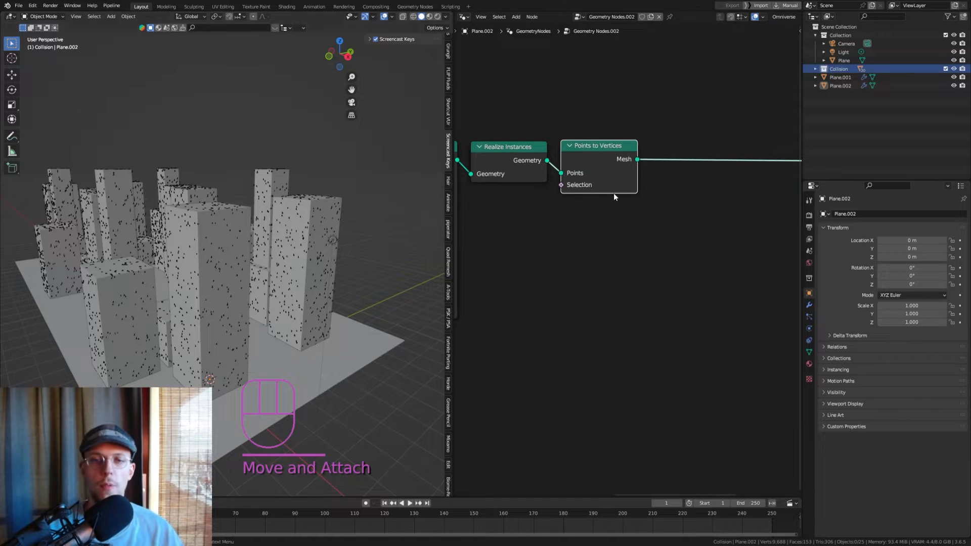
scroll(614, 193, "down", 4)
middle_click_drag(241, 238, 281, 241, "shift")
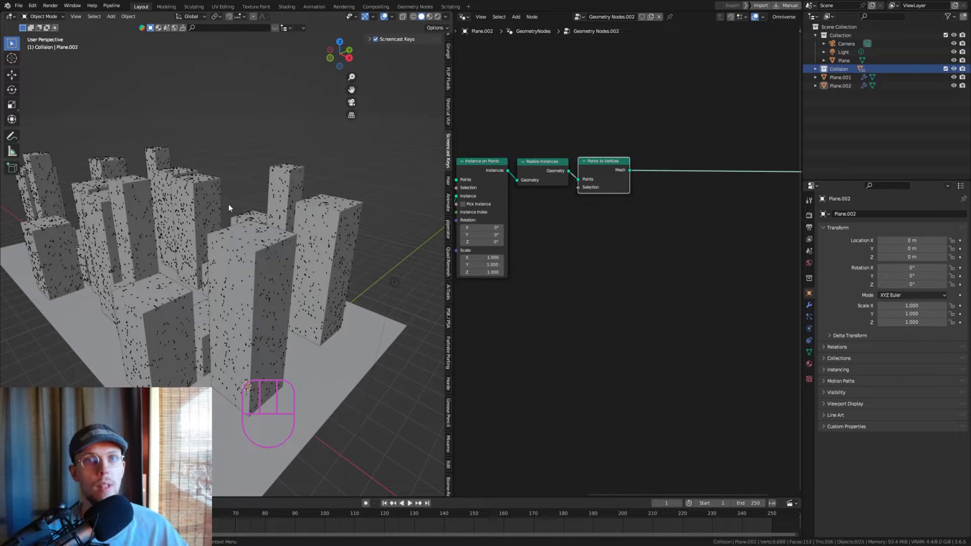
scroll(652, 142, "up", 1)
key("shift+a")
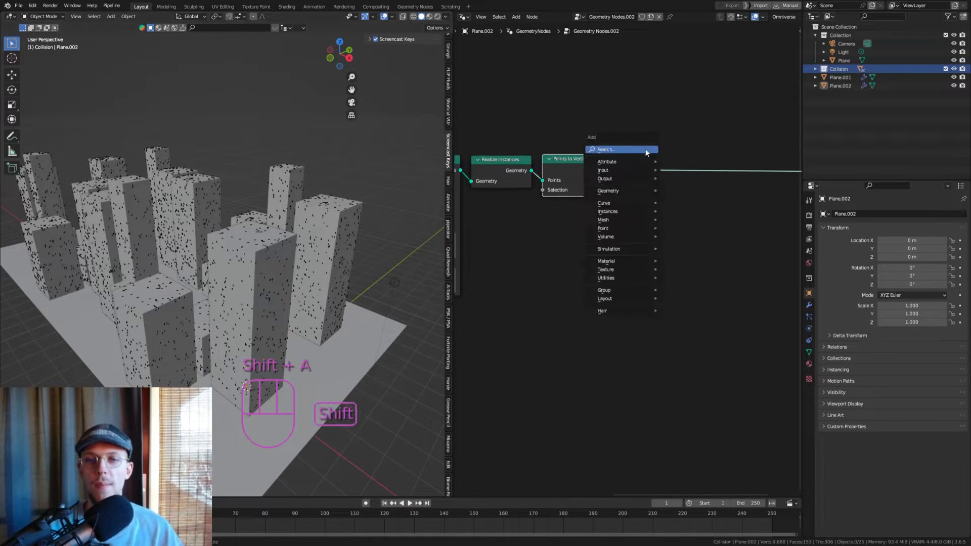
type("ex")
key("Return")
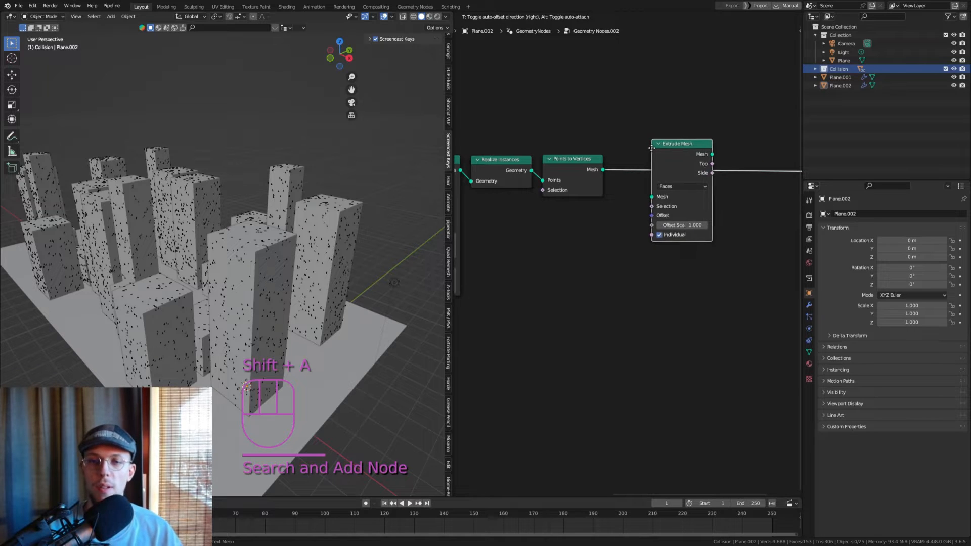
left_click(699, 159)
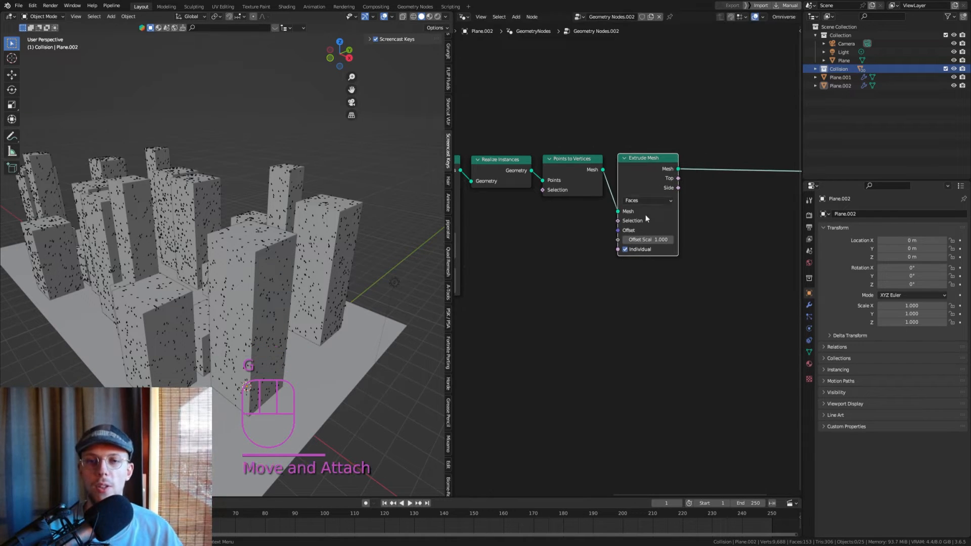
left_click(643, 202)
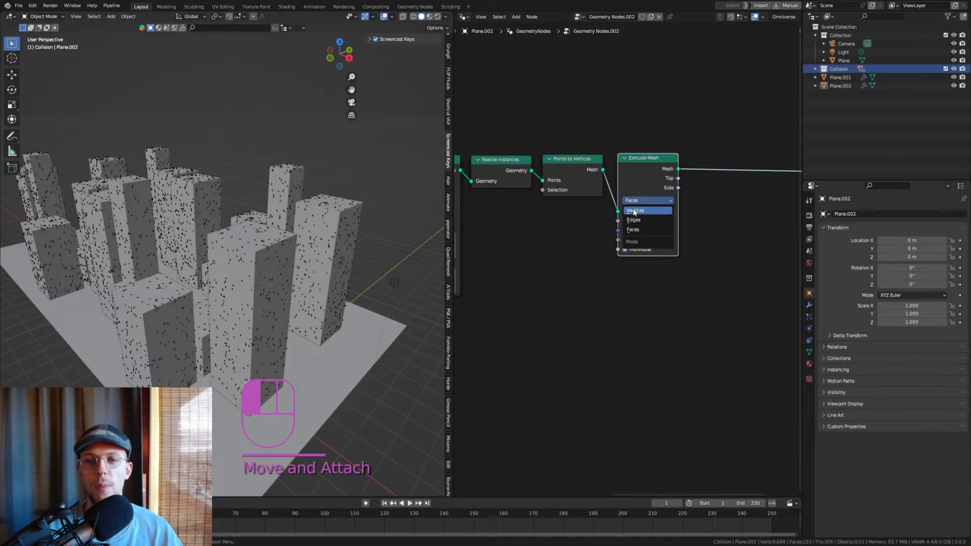
left_click(643, 211)
Feed the Extrude Mesh Offset from a Vector Named Attribute node named Normal, placed beneath Points to Vertices.
middle_click_drag(574, 207, 608, 175)
scroll(610, 176, "down", 1)
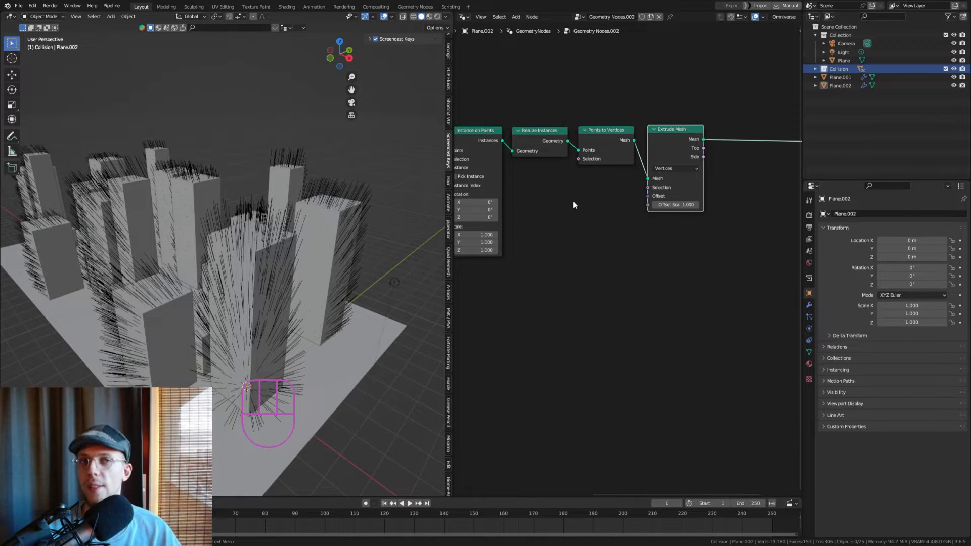
scroll(678, 196, "up", 1)
scroll(618, 206, "down", 1)
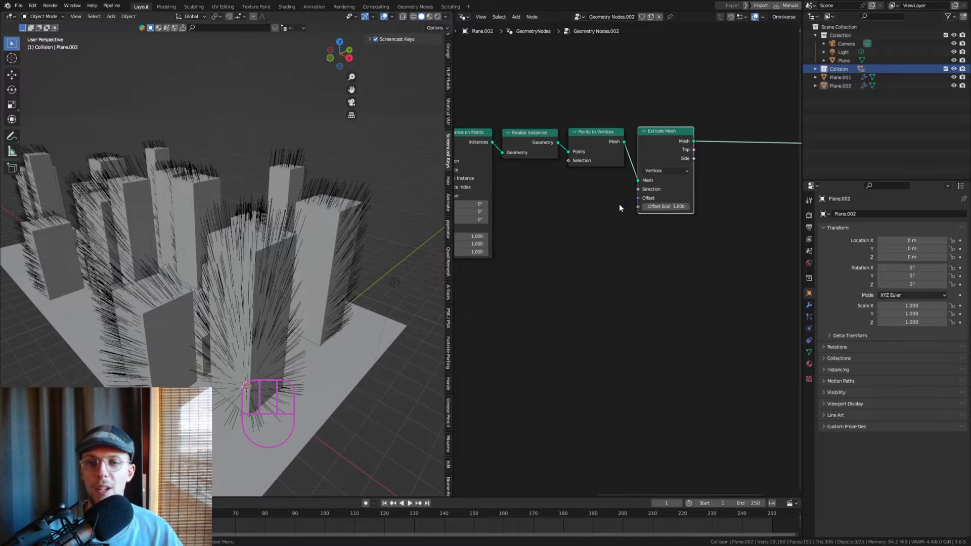
scroll(620, 207, "up", 2)
left_click_drag(658, 191, 591, 198)
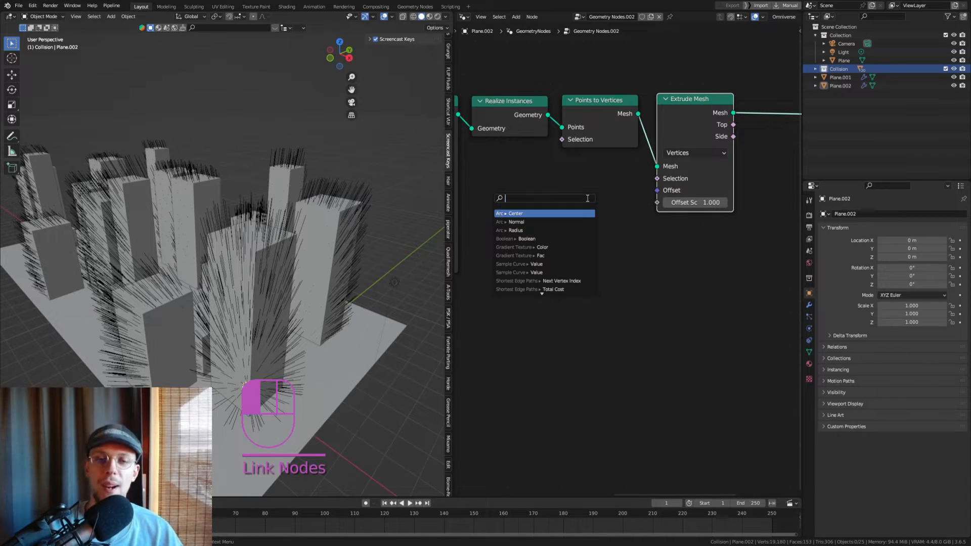
type("name")
key("Return")
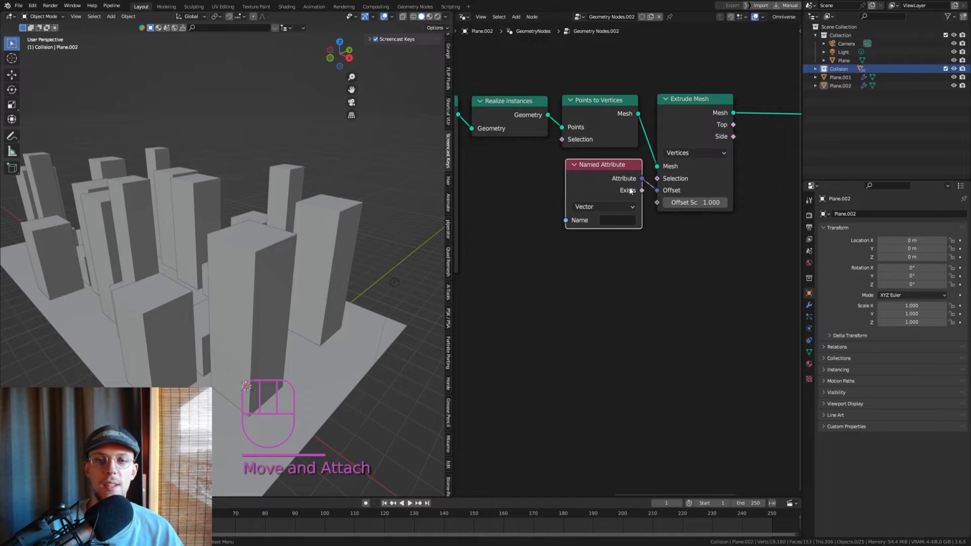
left_click(617, 220)
left_click(643, 252)
key("g")
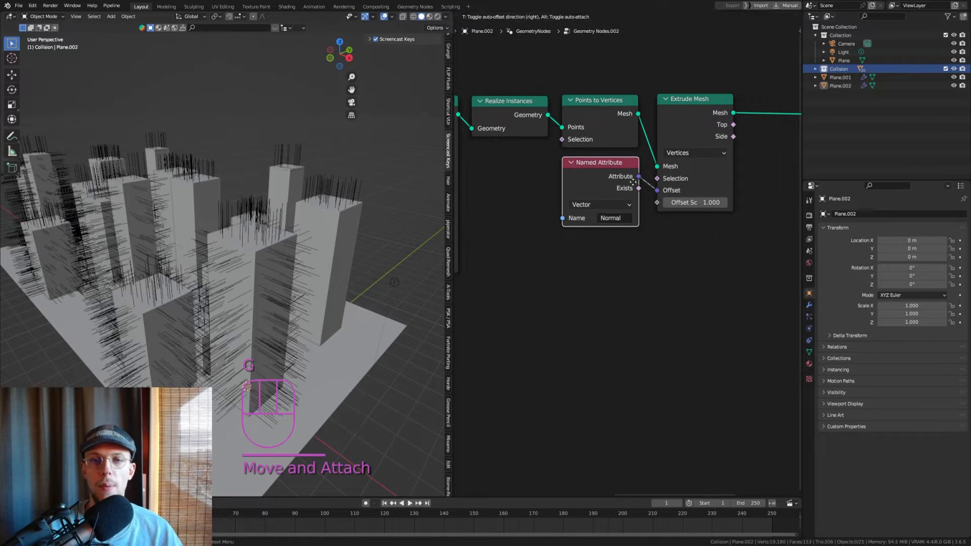
left_click(633, 182)
Turn on the Face Orientation overlay and check the buildings' extruded lines from the right orthographic view.
middle_click_drag(385, 223, 315, 240)
middle_click_drag(251, 235, 294, 237)
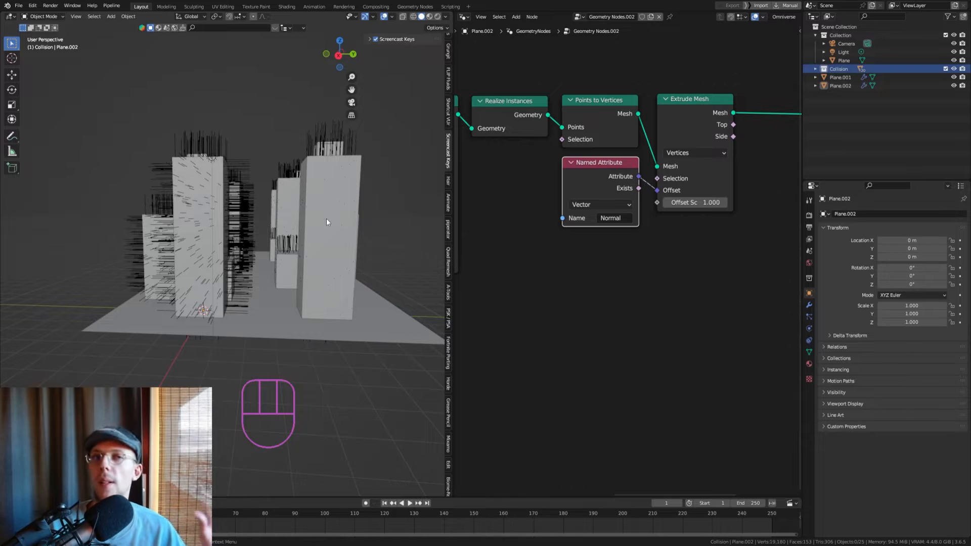
left_click(393, 17)
left_click(392, 20)
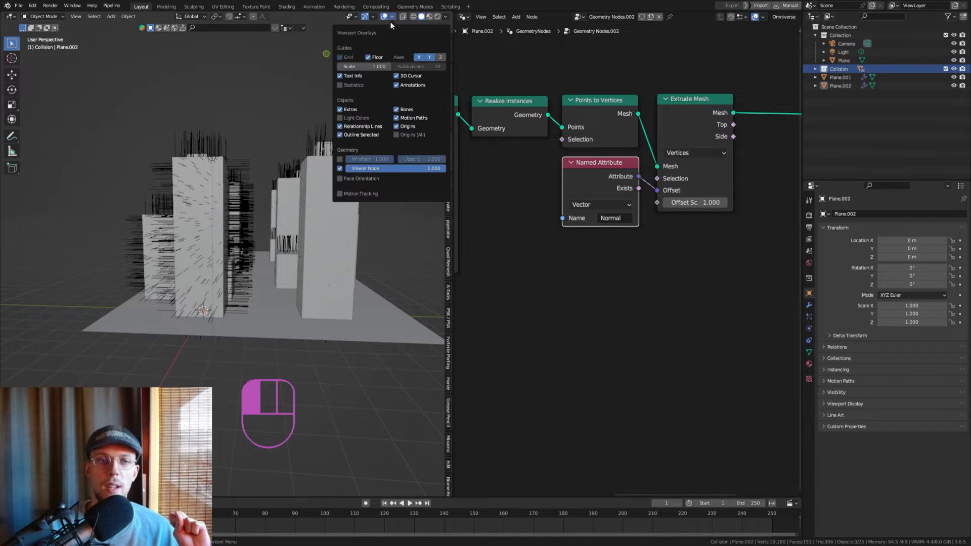
left_click(354, 179)
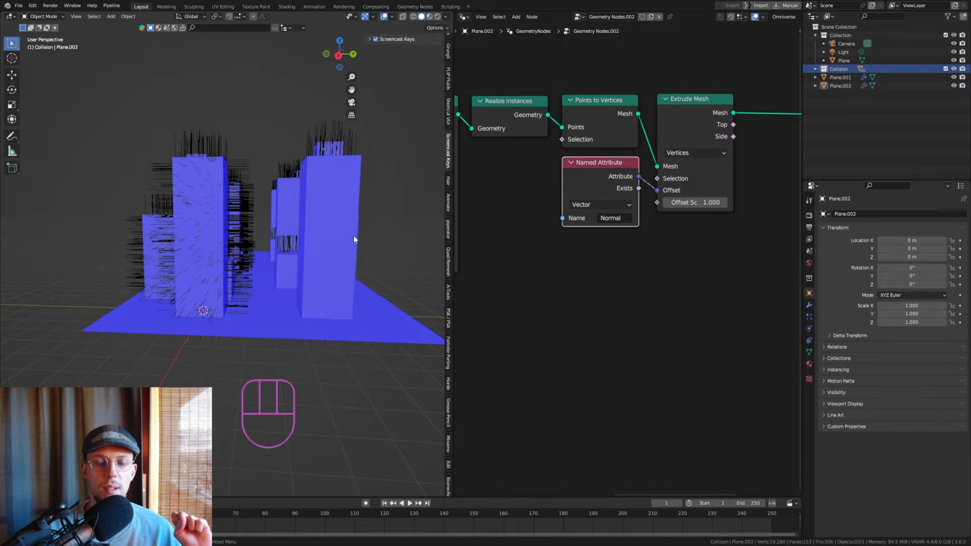
key("KP_1")
key("KP_3")
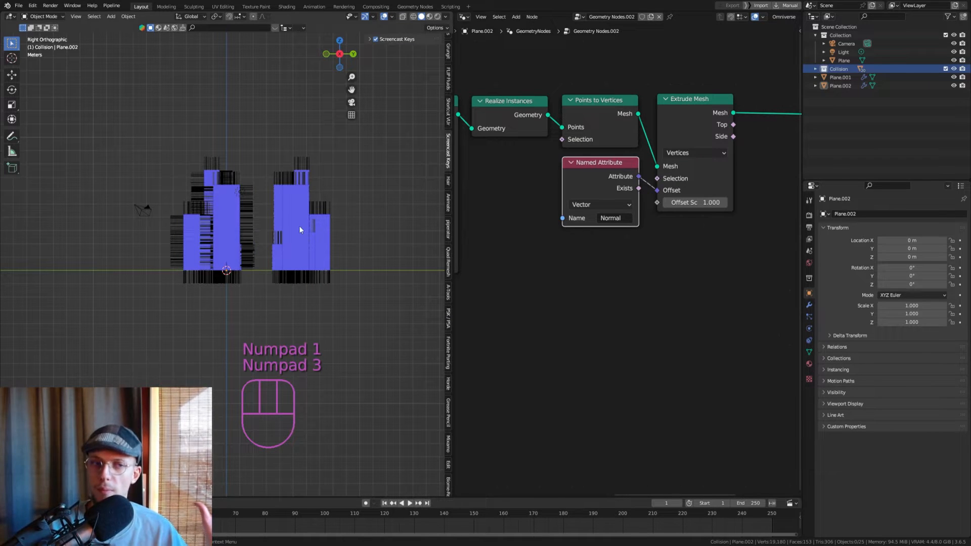
Select a building whose extruded lines point inward and show its transform values.
left_click(299, 225)
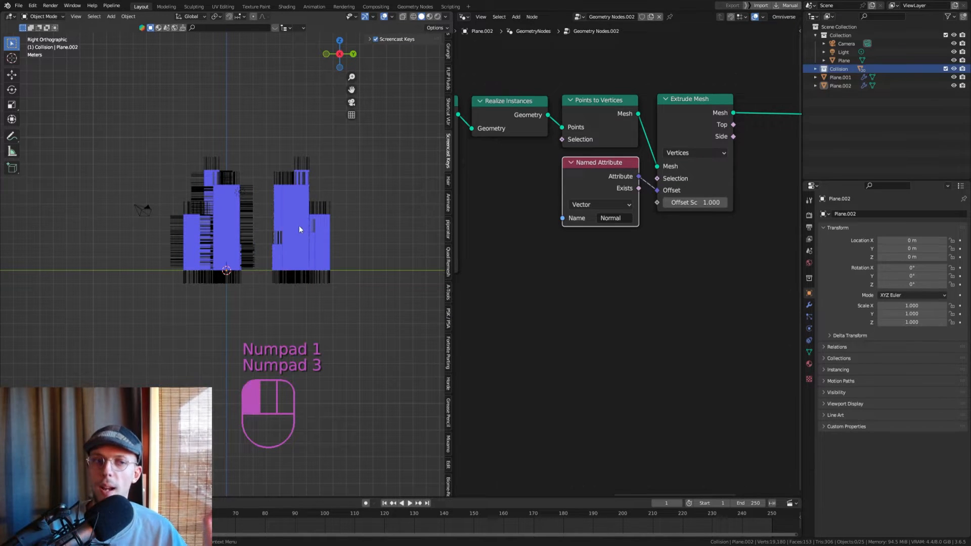
scroll(447, 48, "up", 6)
left_click(449, 45)
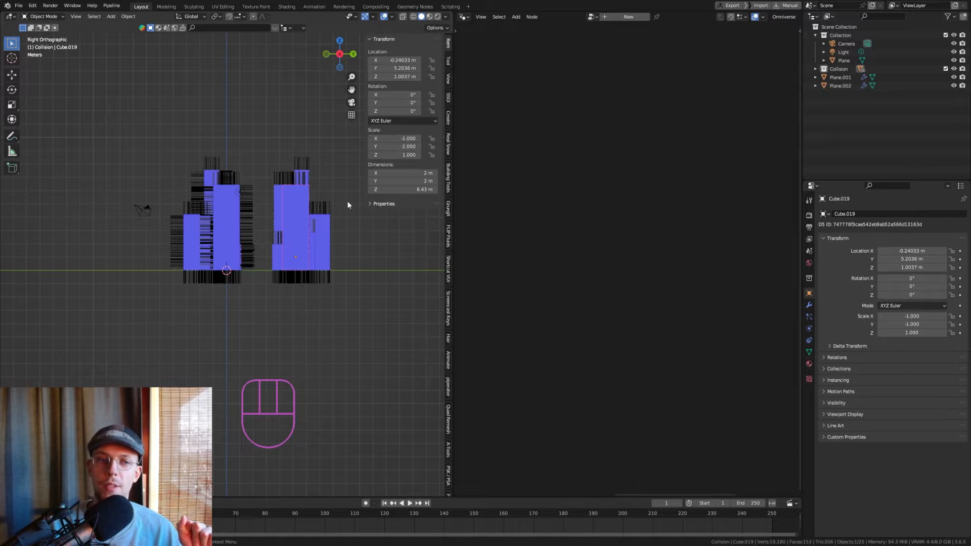
Select all the buildings through X-ray display and apply all of their transforms.
key("alt+z")
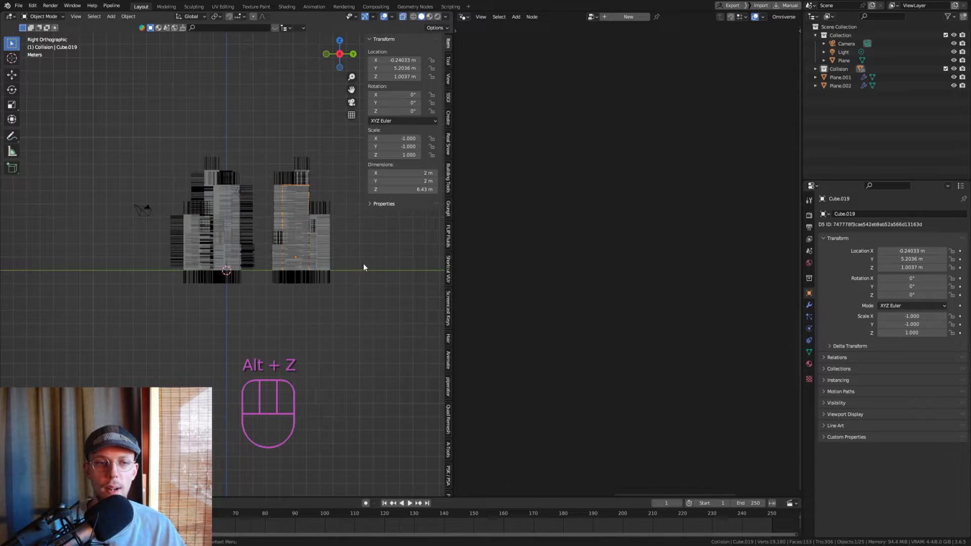
left_click_drag(364, 263, 262, 142)
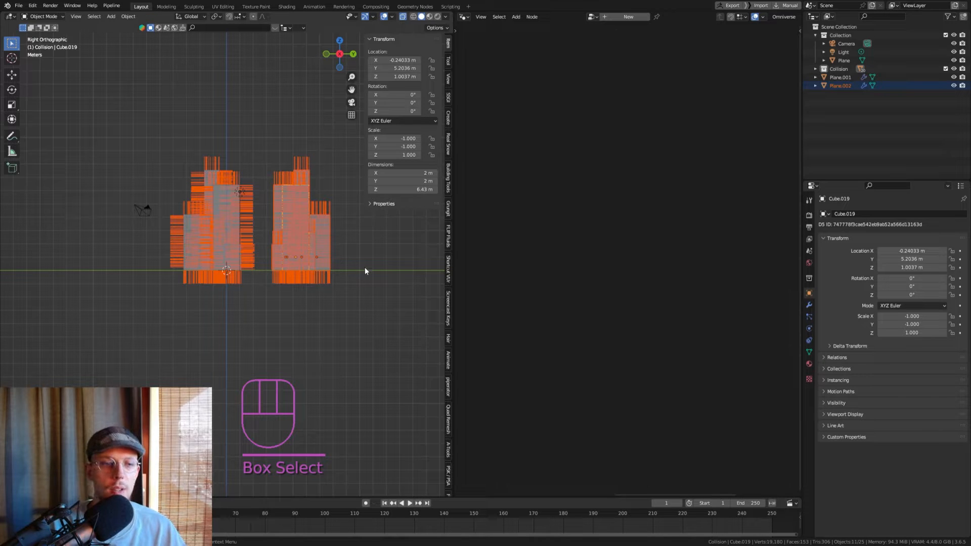
left_click_drag(365, 270, 167, 135)
scroll(303, 211, "up", 2)
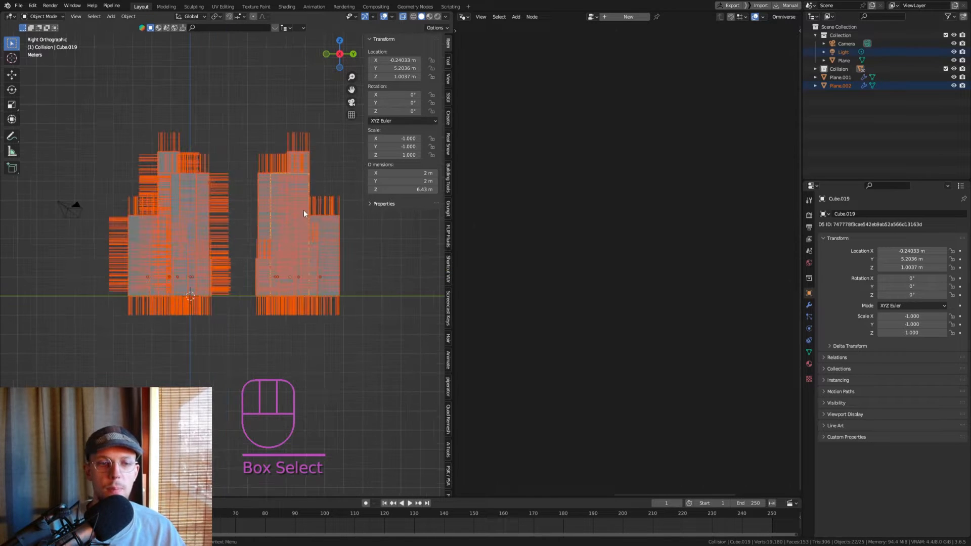
key("ctrl+a")
left_click(295, 206)
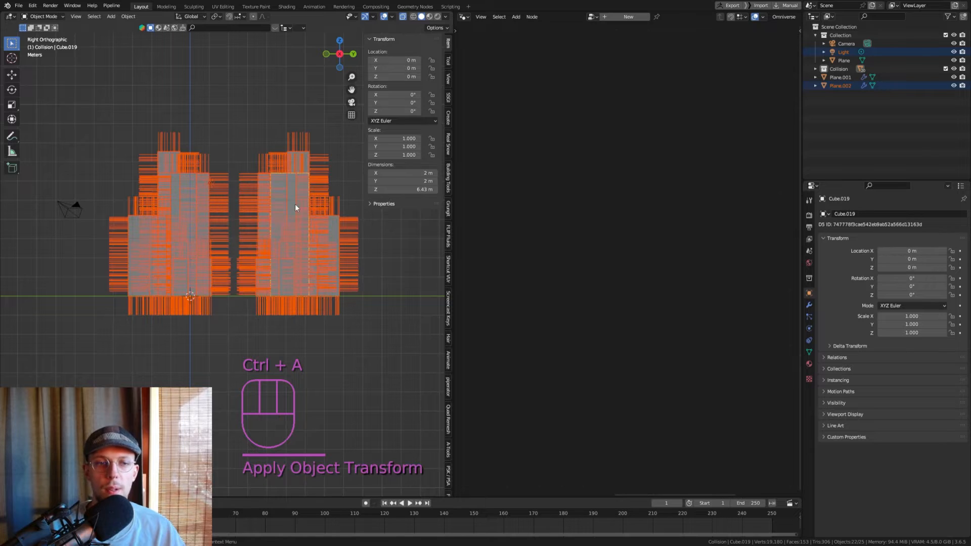
Turn off X-ray and the Face Orientation overlay with nothing selected, and save the file.
left_click(403, 18)
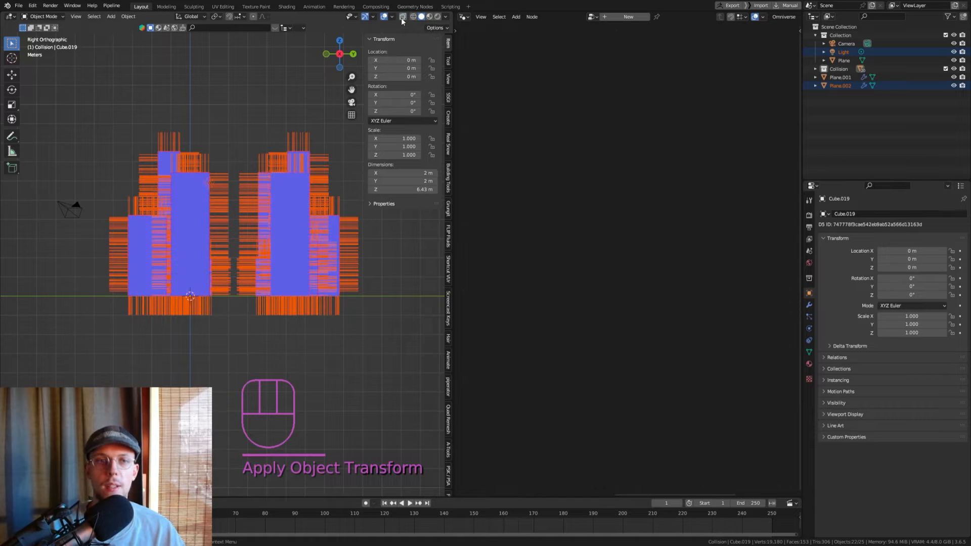
middle_click_drag(331, 101, 204, 183)
left_click(245, 144)
middle_click_drag(263, 208, 323, 212)
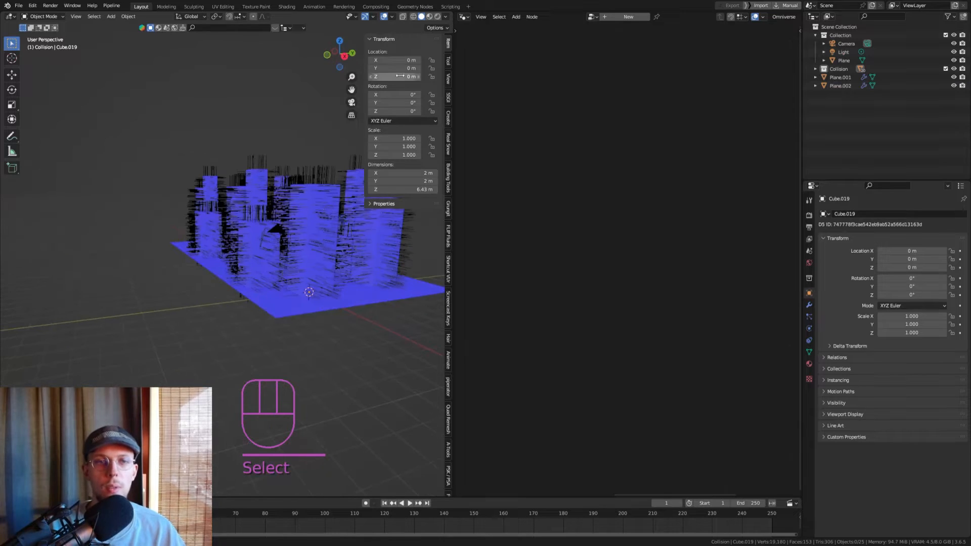
left_click(393, 17)
left_click(340, 176)
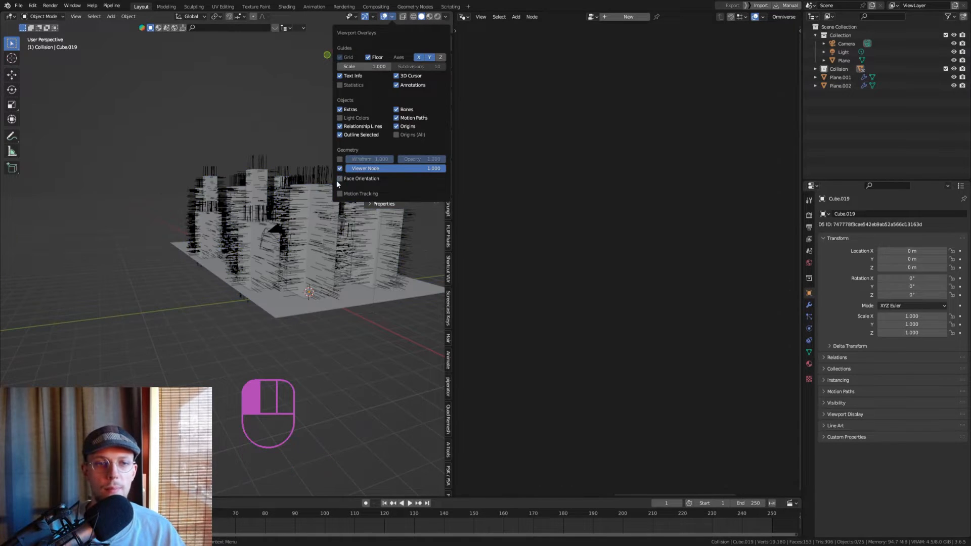
key("ctrl+s")
Select the Plane.002 object with the extruded lines to bring back its node tree.
middle_click_drag(256, 227, 226, 164, "shift")
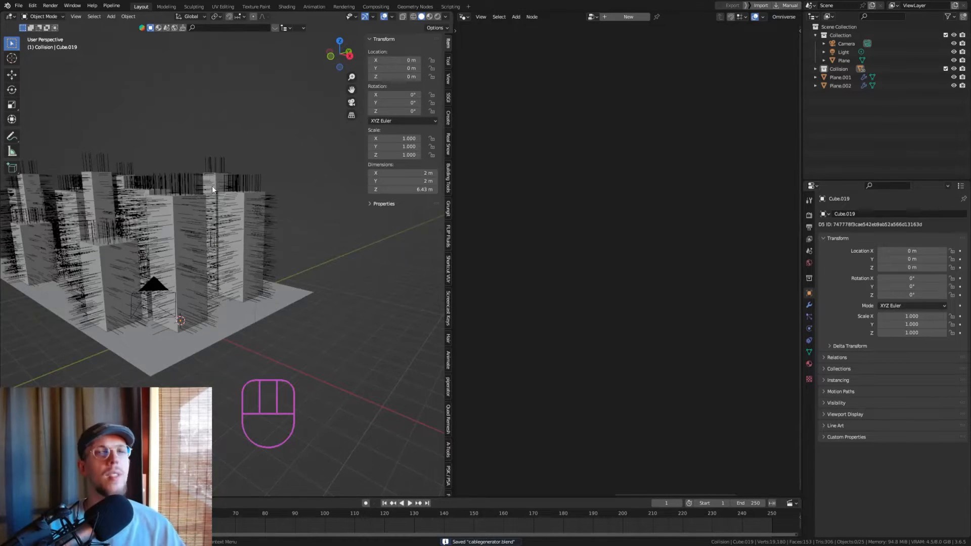
middle_click_drag(219, 244, 227, 153)
left_click(222, 156)
scroll(212, 168, "up", 2)
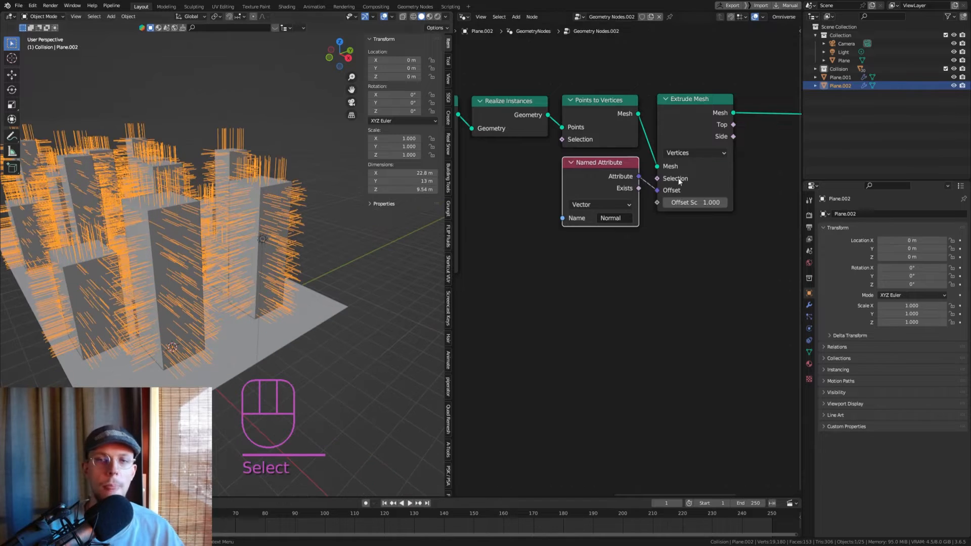
Insert a Delete Geometry node between Extrude Mesh and Group Output.
scroll(583, 177, "down", 2)
scroll(583, 174, "up", 2)
key("shift+a")
left_click(613, 157)
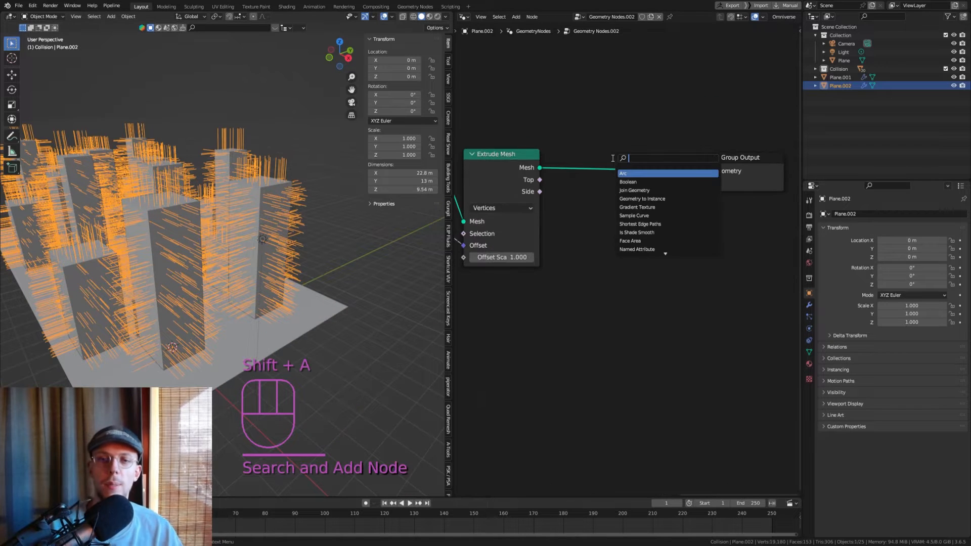
type("de")
key("Return")
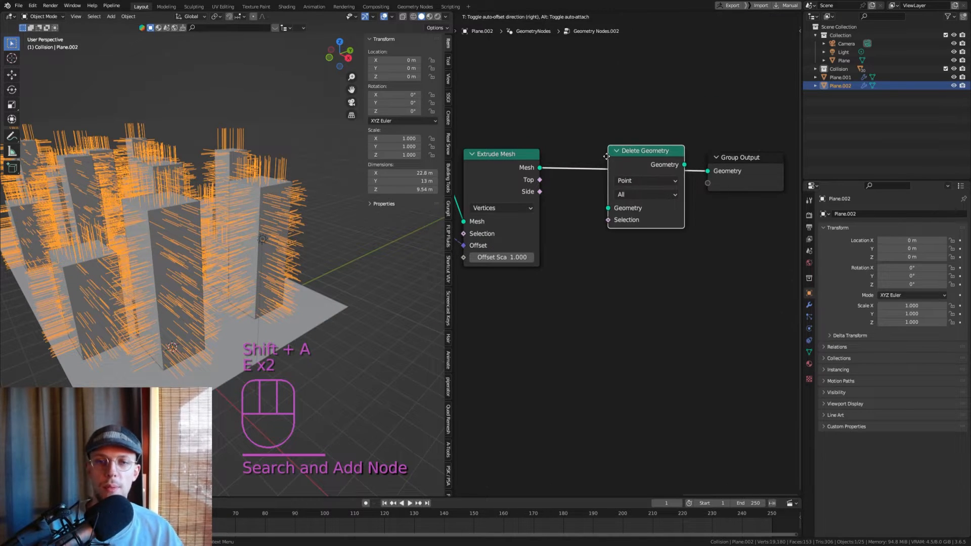
left_click(596, 158)
Add an Equal comparison node below Extrude Mesh, fed by the Attribute output of the Normal Named Attribute node.
scroll(568, 174, "down", 3)
middle_click_drag(569, 174, 670, 148)
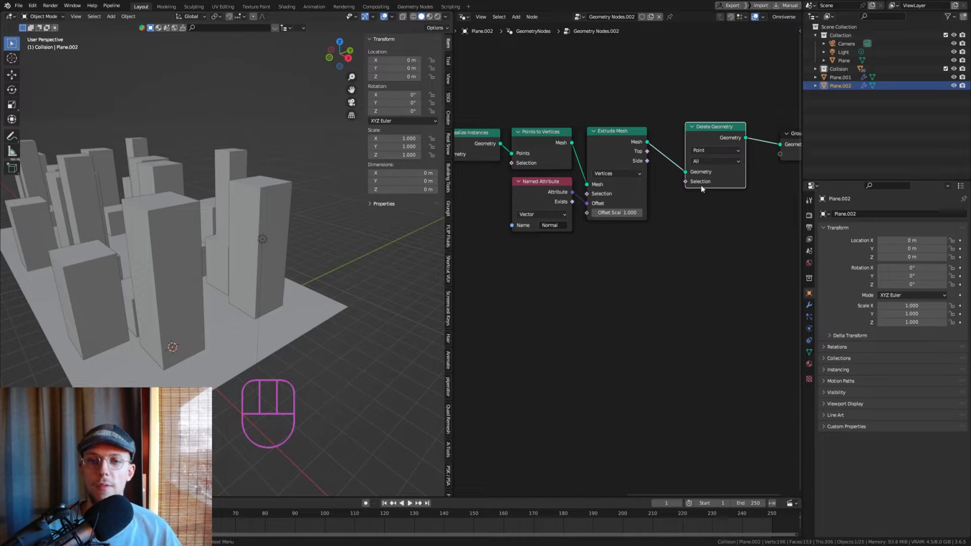
middle_click_drag(624, 223, 624, 220)
scroll(563, 210, "up", 2)
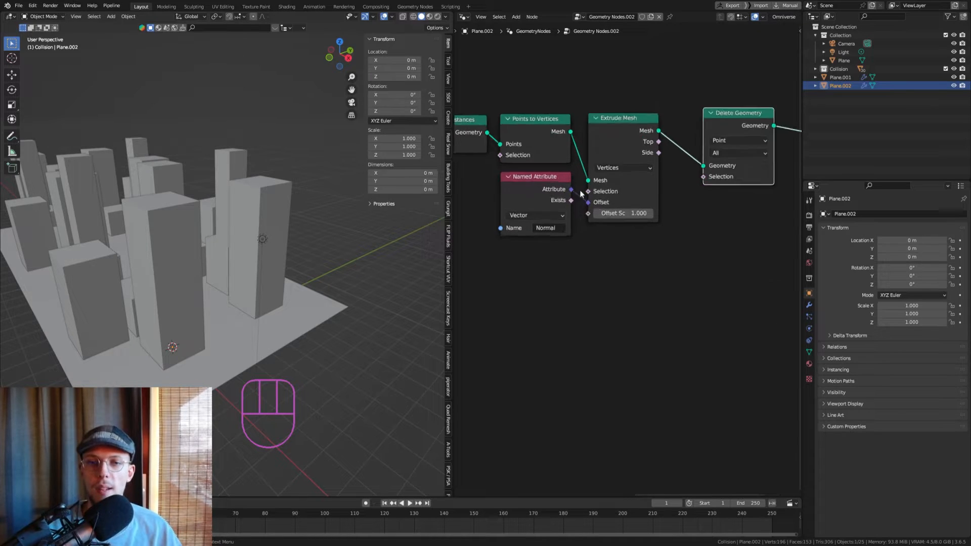
left_click_drag(538, 188, 579, 274)
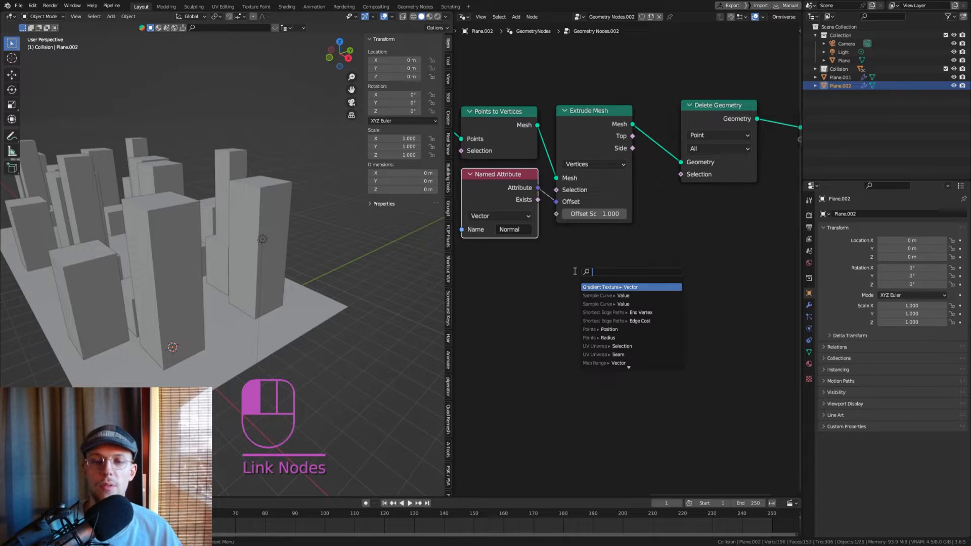
type("eq")
key("Return")
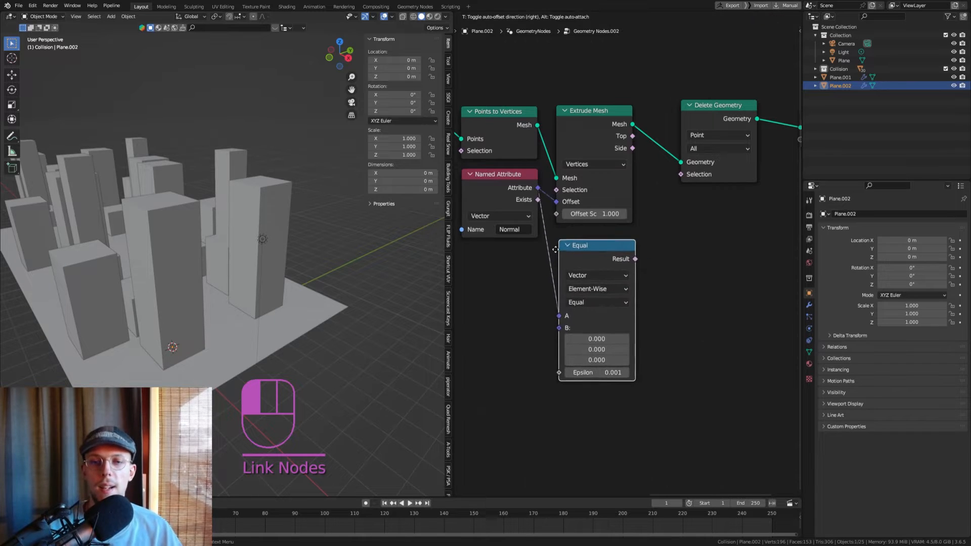
left_click(556, 248)
Set the comparison node to Less Than in Direction mode and connect its Result to Delete Geometry's Selection.
middle_click_drag(588, 275, 607, 217)
left_click(599, 241)
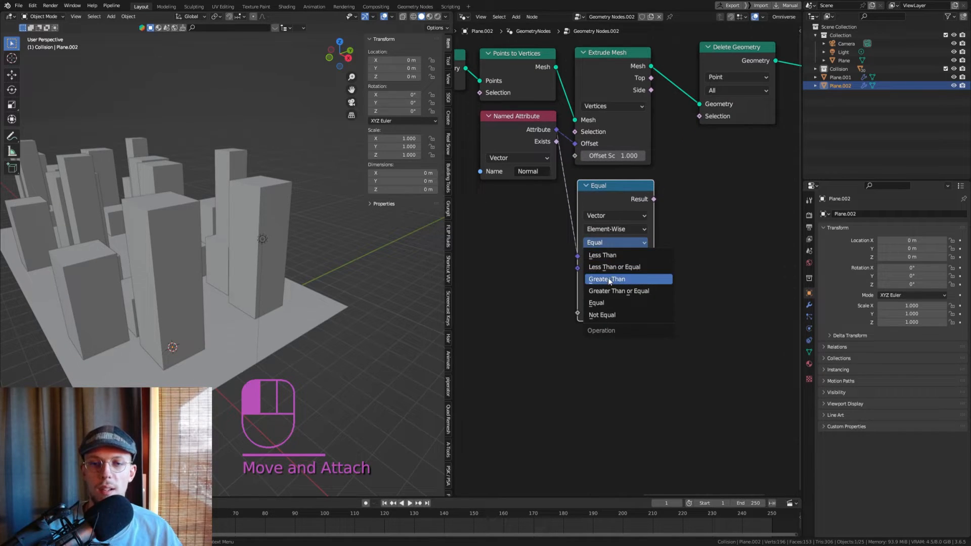
left_click(613, 255)
left_click_drag(614, 230, 612, 292)
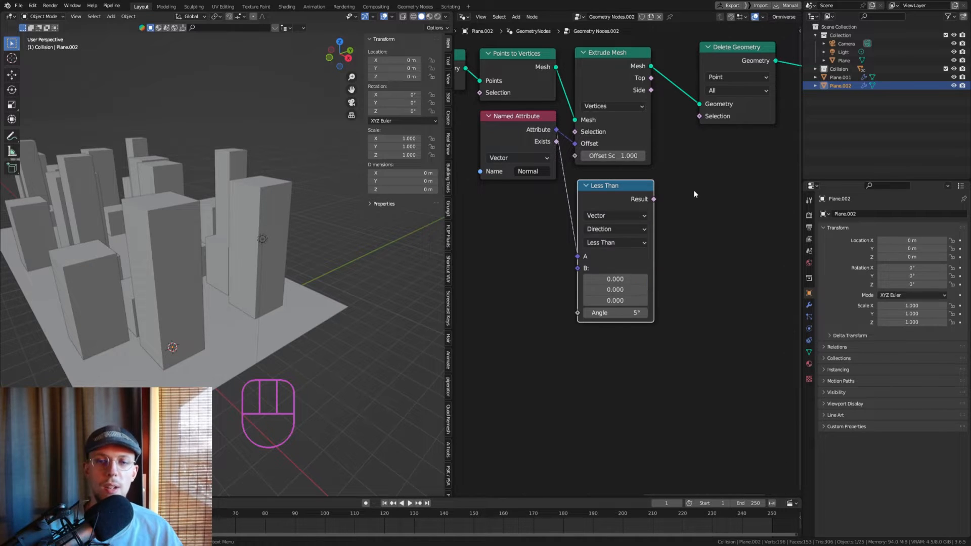
scroll(621, 231, "up", 4)
scroll(621, 231, "up", 1)
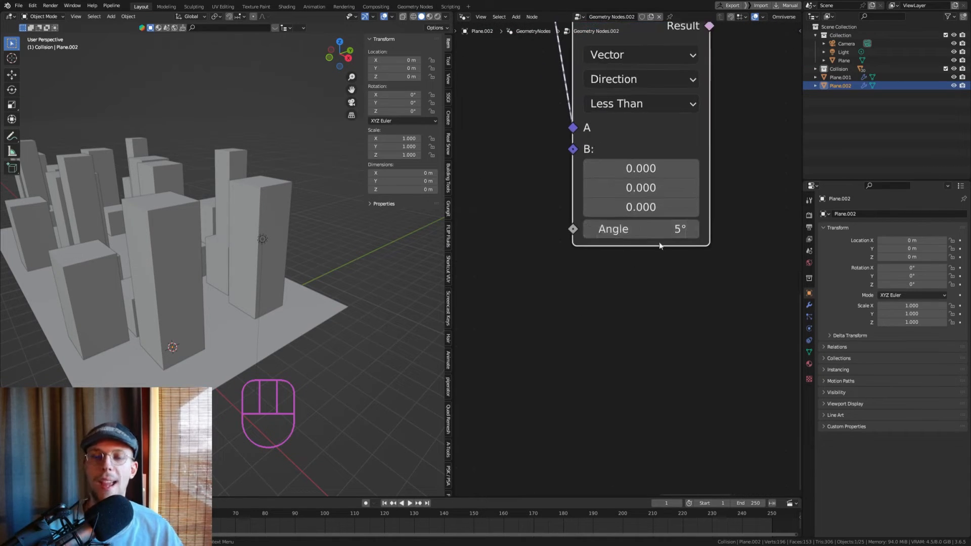
scroll(619, 254, "down", 3)
key("g")
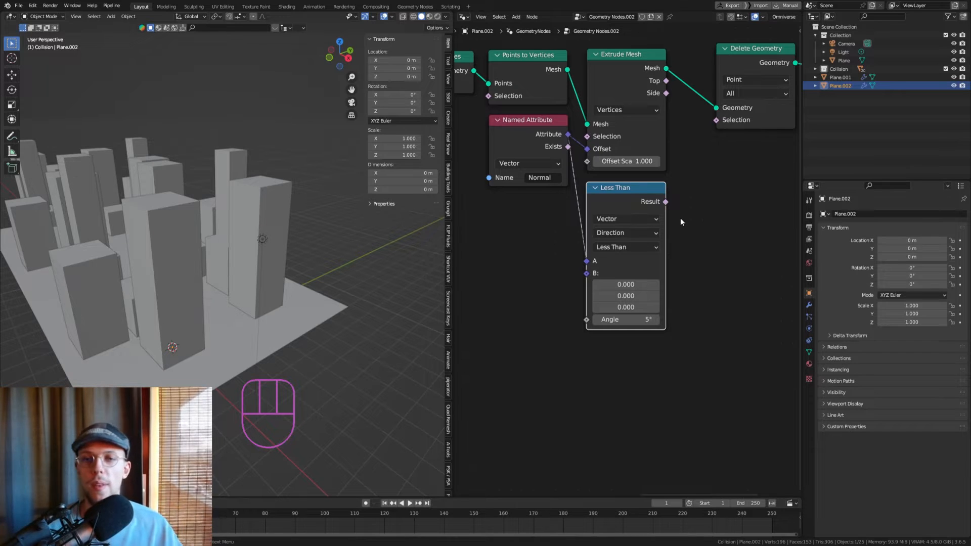
middle_click_drag(650, 191, 663, 213)
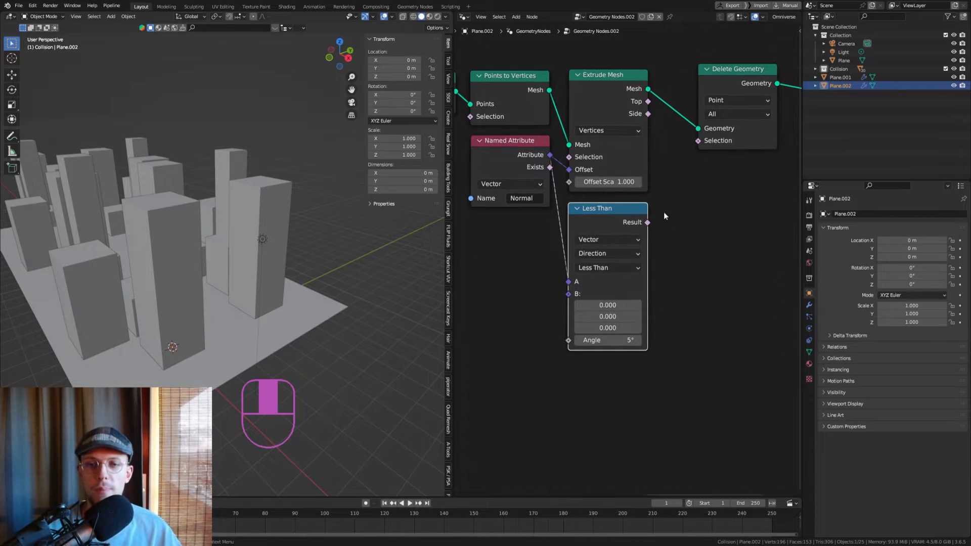
left_click_drag(648, 223, 698, 142)
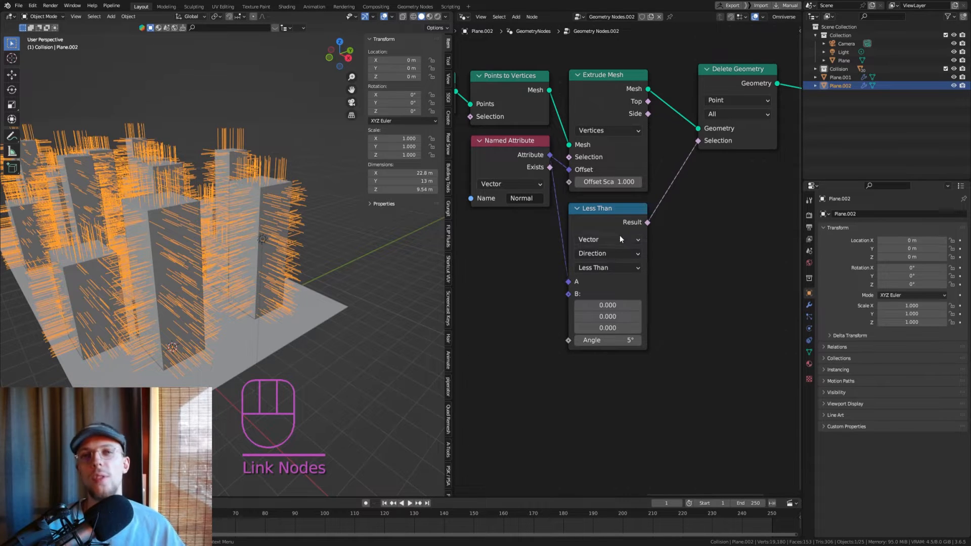
Set the Z component of the Less Than node's B vector to 1.
scroll(627, 228, "up", 1)
scroll(626, 278, "up", 1)
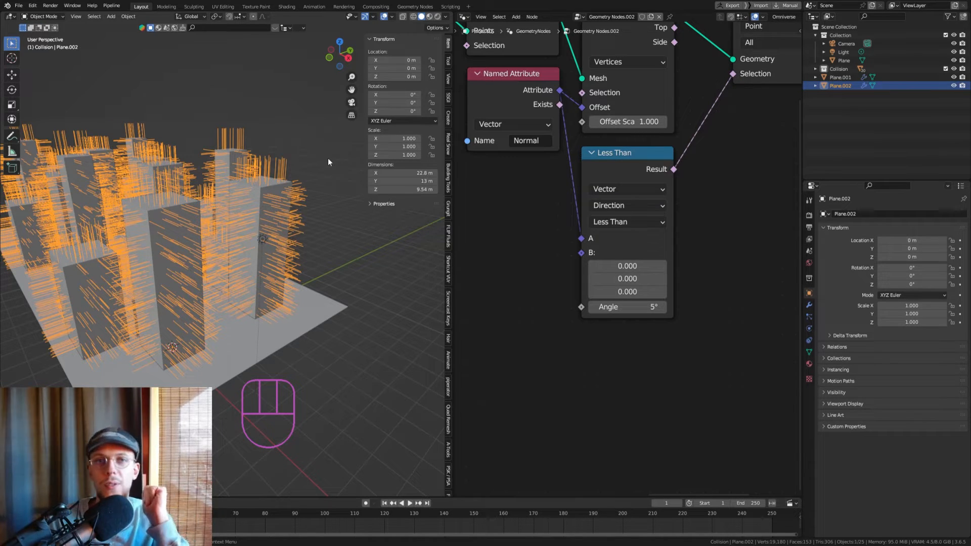
left_click(617, 291)
type("1")
key("Return")
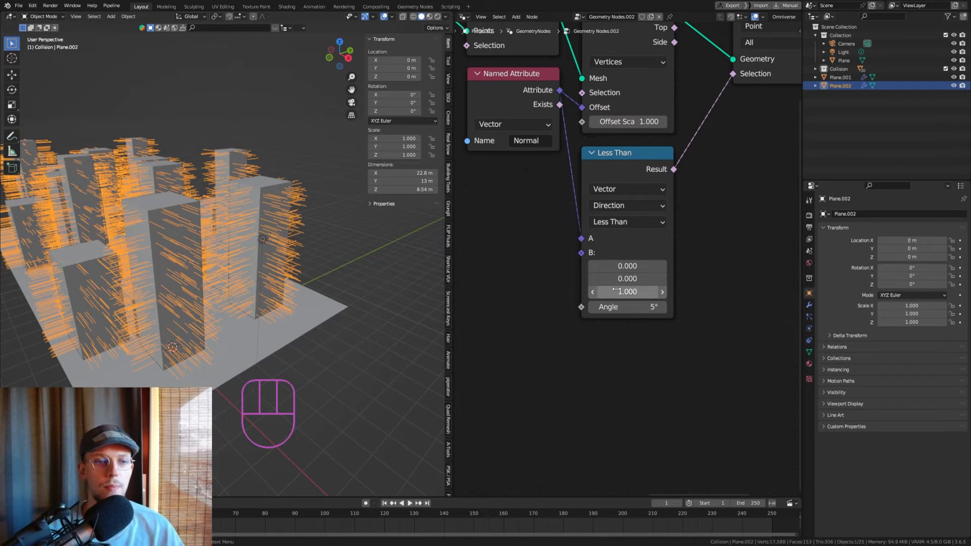
Insert a Math node set to Add between the Less Than result and Delete Geometry's Selection, placed beside the Less Than node.
middle_click_drag(183, 238, 304, 171, "shift")
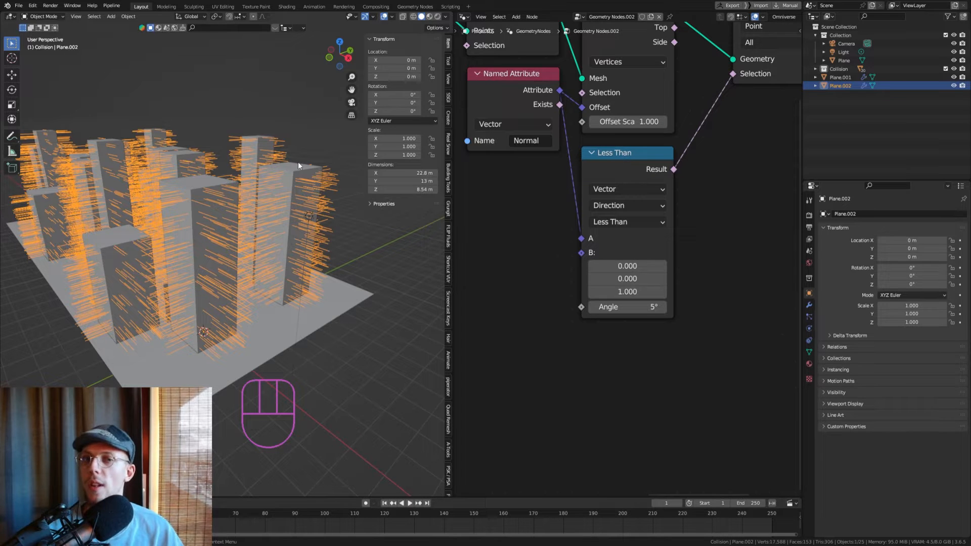
scroll(632, 192, "down", 2)
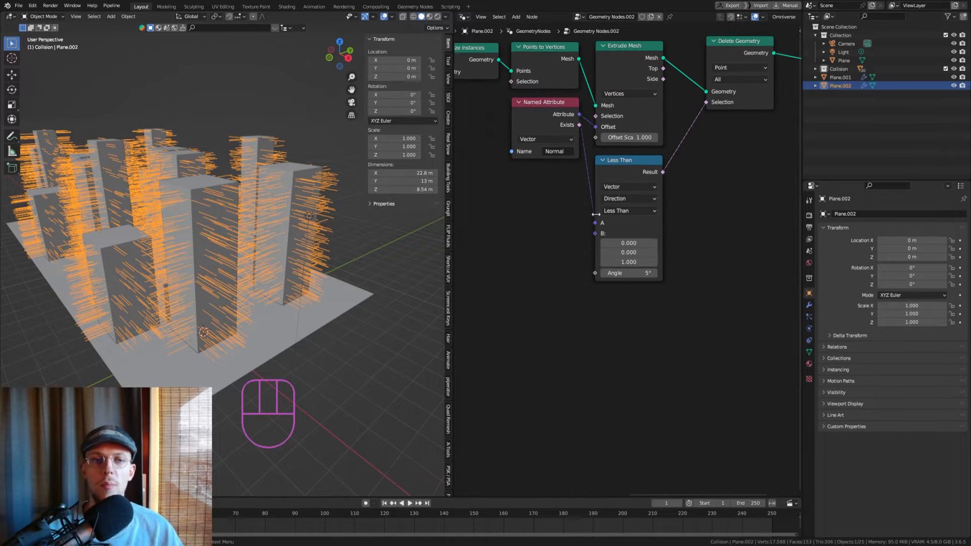
middle_click_drag(299, 337, 277, 285)
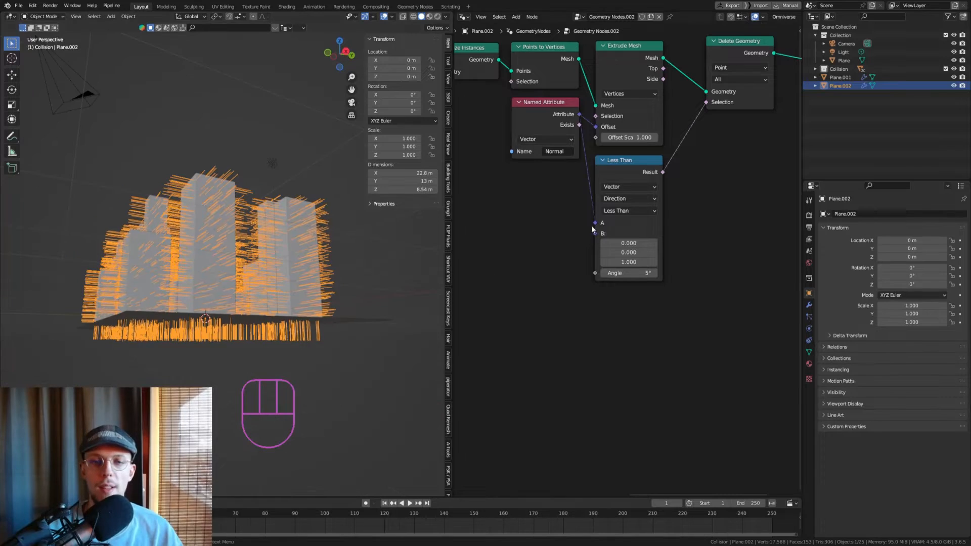
scroll(614, 218, "up", 2)
left_click(626, 155)
key("g")
left_click(636, 155)
middle_click_drag(649, 148, 603, 174)
key("shift+a")
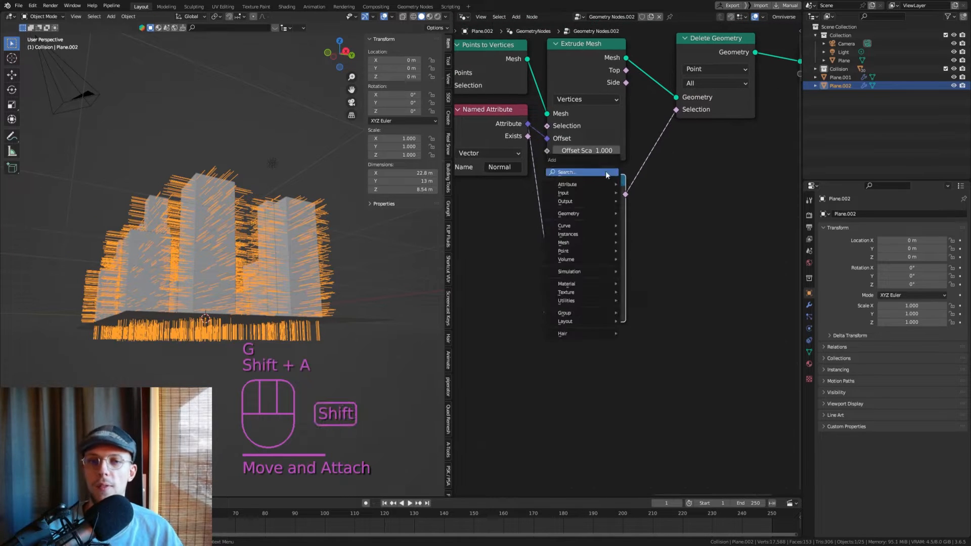
left_click(606, 173)
type("math")
key("Return")
left_click(629, 176)
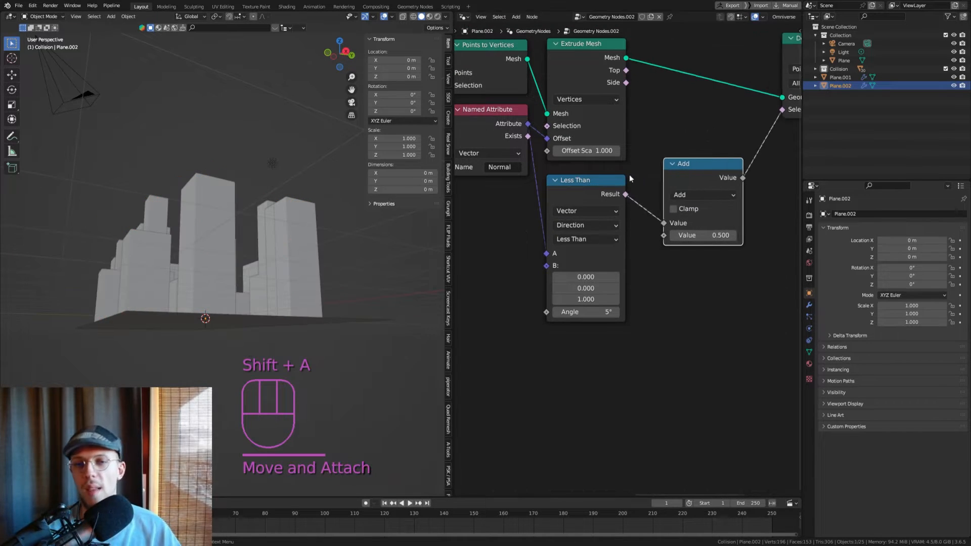
left_click_drag(714, 168, 685, 183)
Duplicate the Less Than node with its input link, set B's Z to -1, and connect its Result to Add's second value.
middle_click_drag(614, 229, 644, 184)
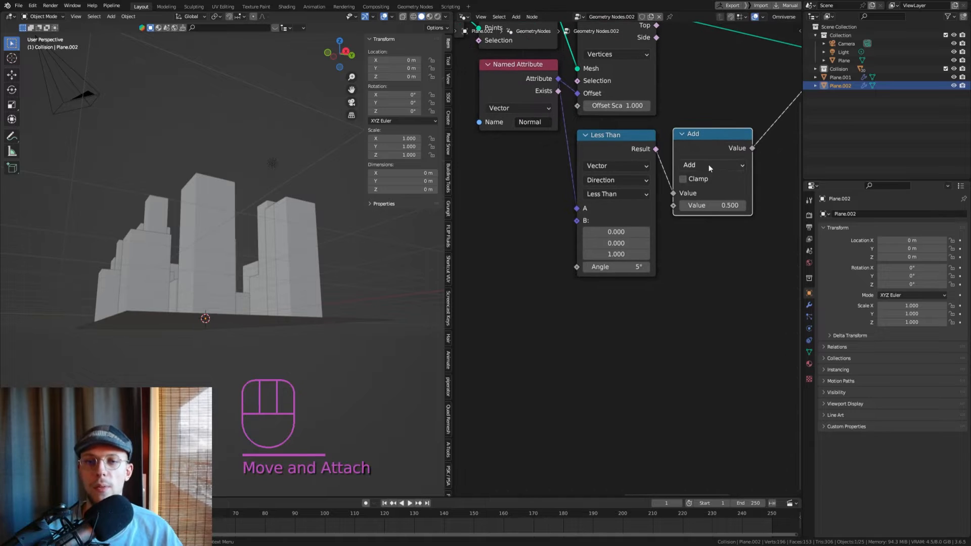
left_click(638, 135)
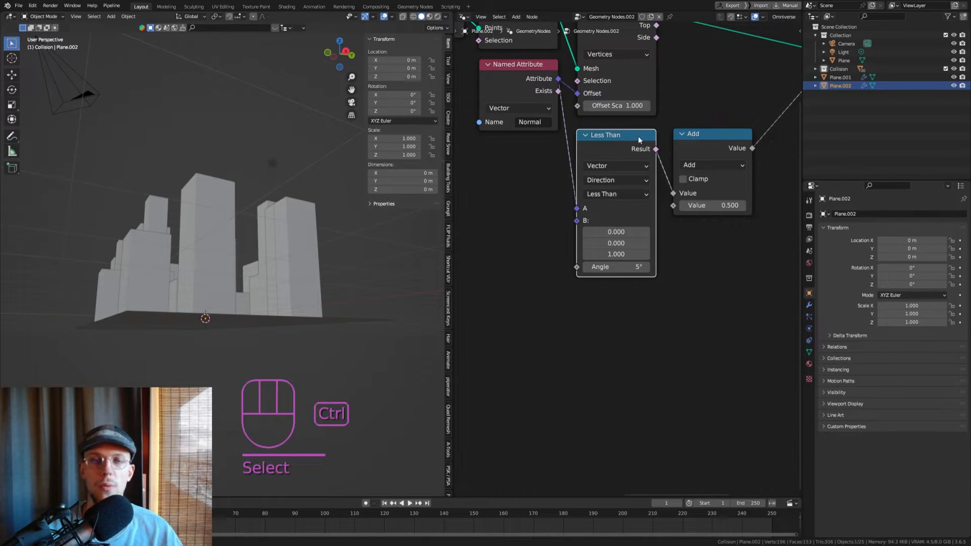
key("shift+ctrl+d")
left_click(637, 298)
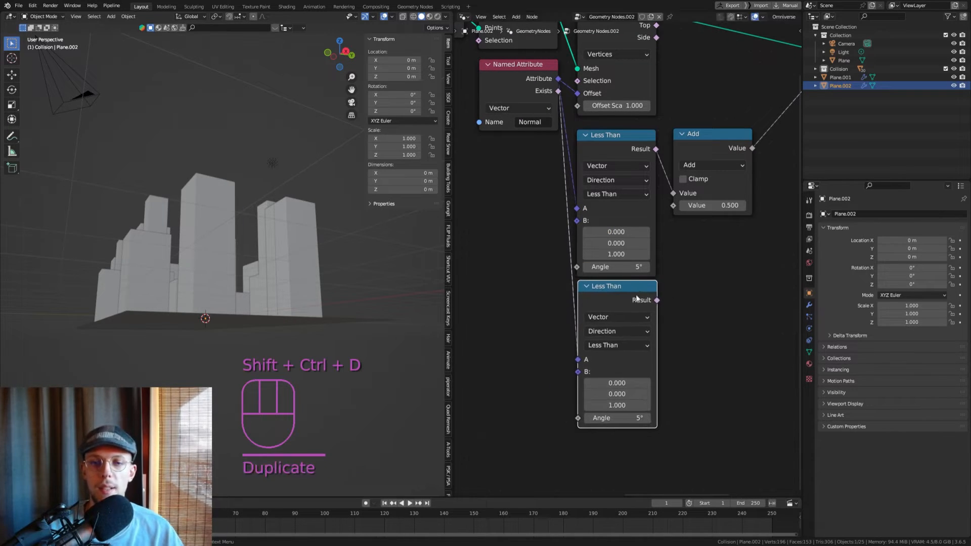
left_click(628, 405)
type("-1")
key("Return")
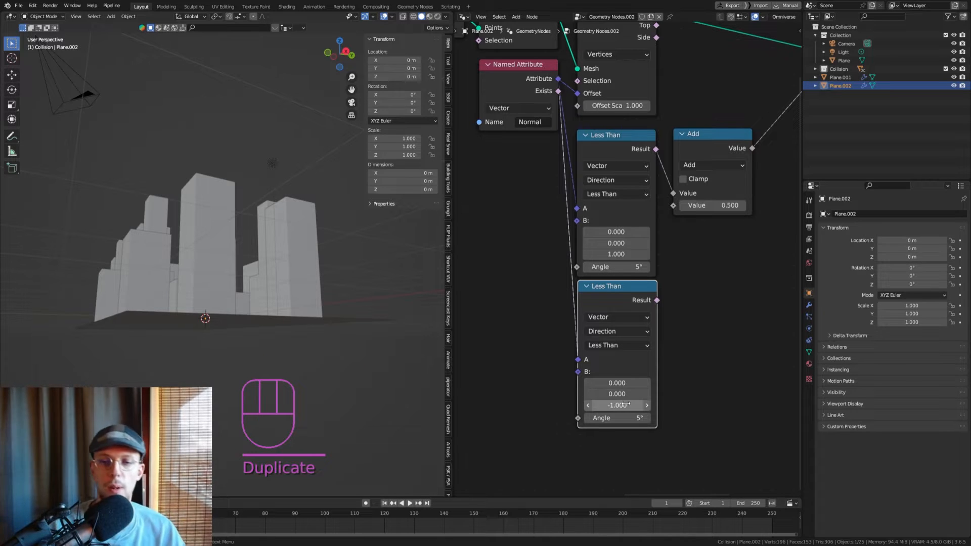
middle_click_drag(674, 307, 605, 374)
left_click_drag(586, 364, 602, 270)
Move Delete Geometry closer to Extrude Mesh and shift Group Output further away to make room between them.
middle_click_drag(263, 253, 225, 299)
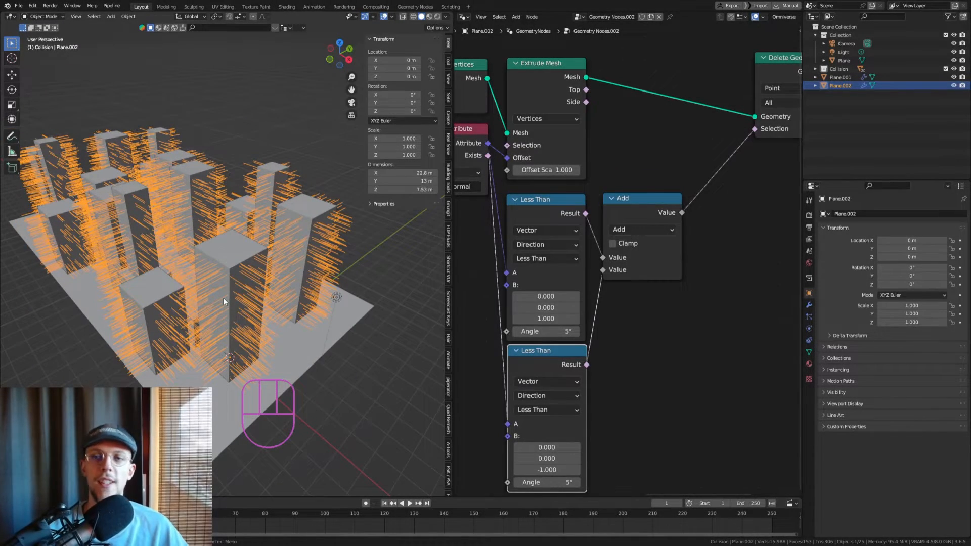
scroll(644, 187, "down", 3)
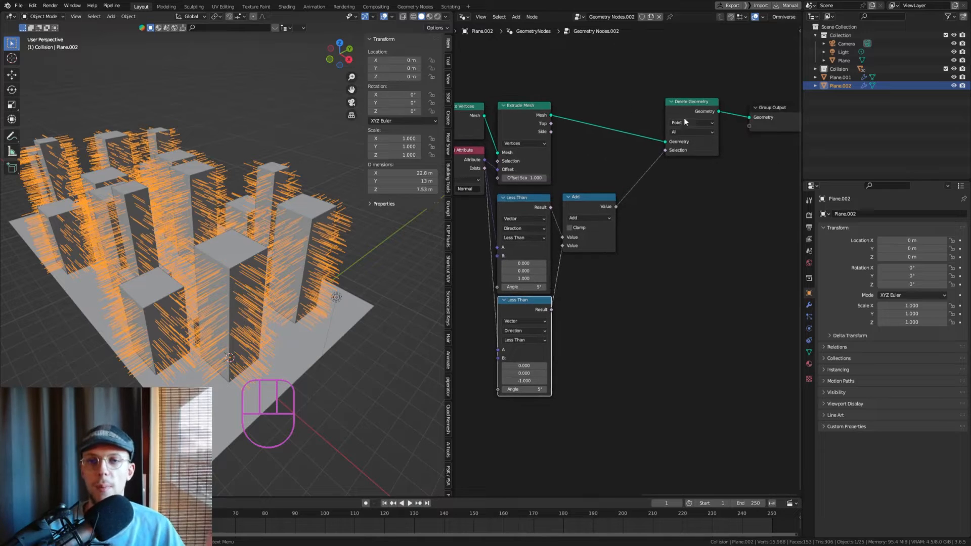
left_click(694, 104)
key("g")
left_click(654, 108)
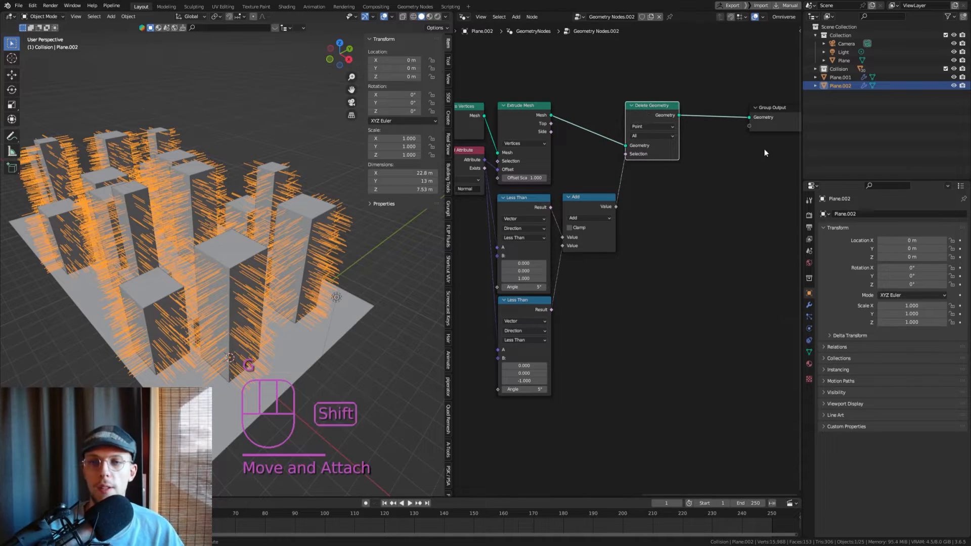
middle_click_drag(764, 150, 667, 171, "shift")
left_click(682, 142)
key("g")
left_click(774, 137)
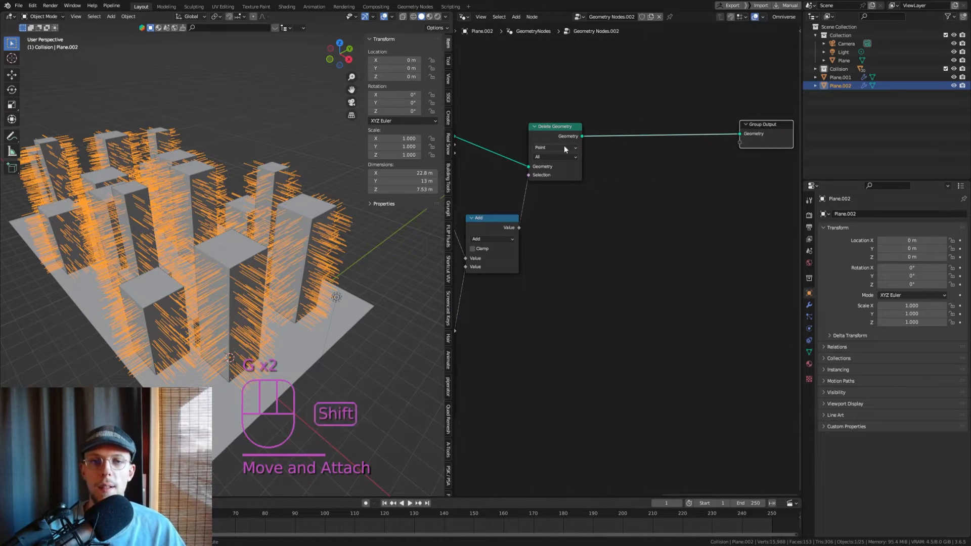
Examine the remaining extruded lines on the building walls from above and from an angle.
middle_click_drag(564, 147, 614, 146, "shift")
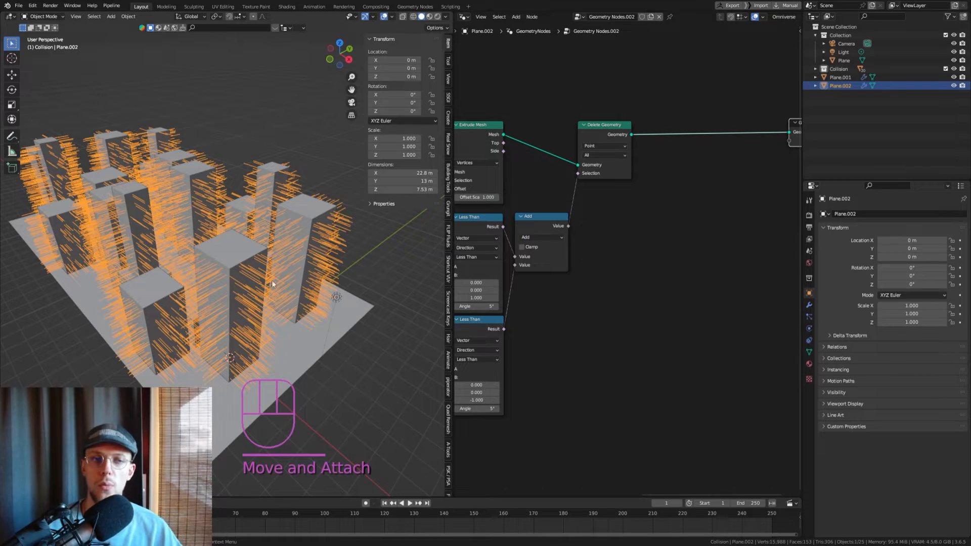
middle_click_drag(245, 269, 250, 289)
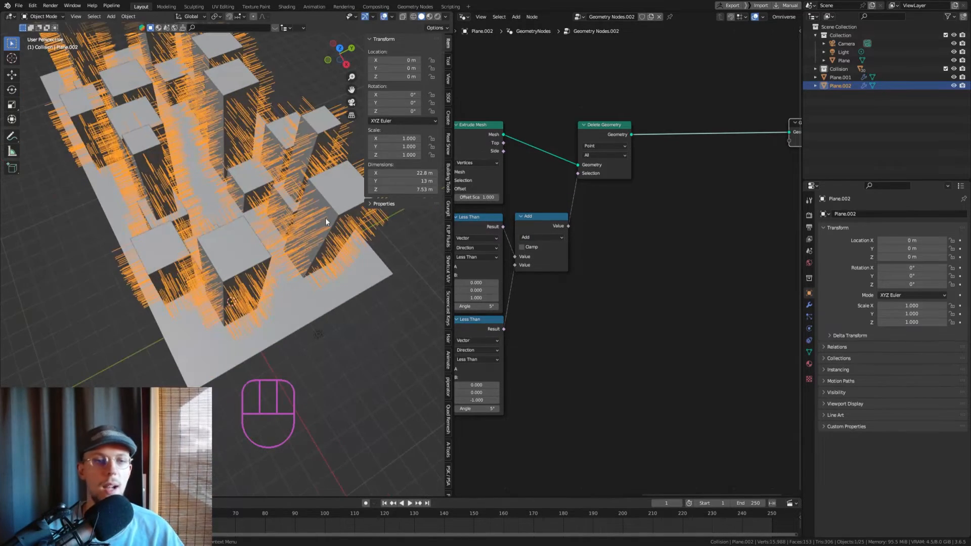
middle_click_drag(325, 217, 317, 228)
scroll(533, 220, "down", 2)
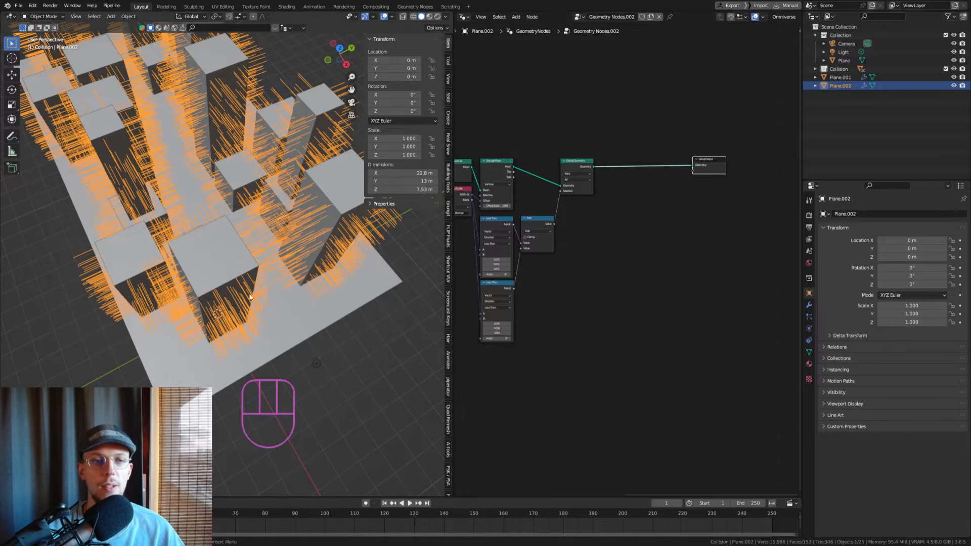
middle_click_drag(249, 297, 324, 209)
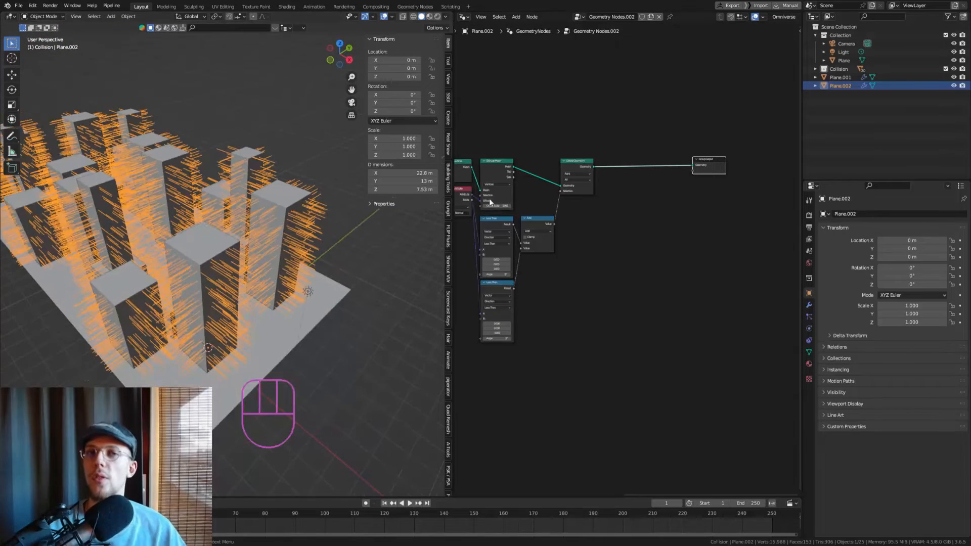
scroll(678, 166, "up", 2)
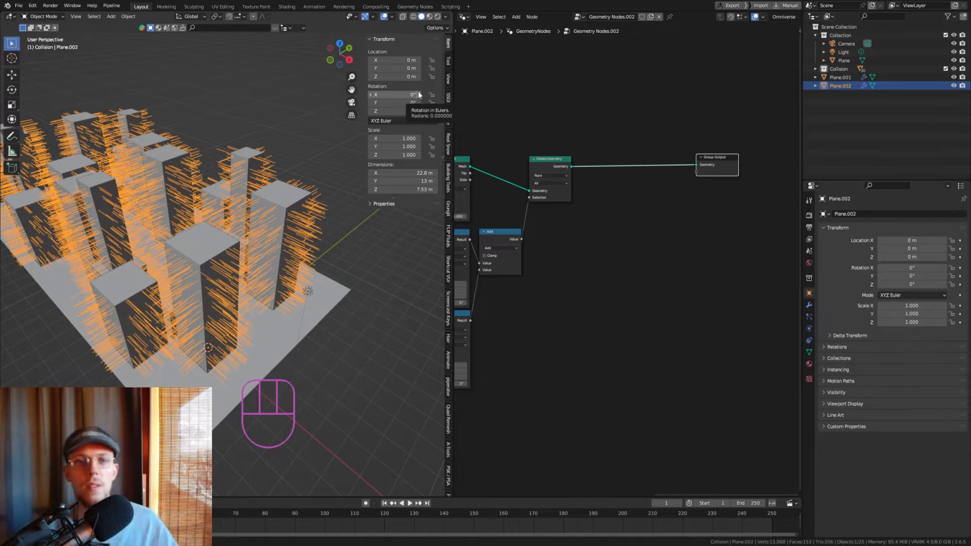
middle_click_drag(552, 185, 580, 180, "shift")
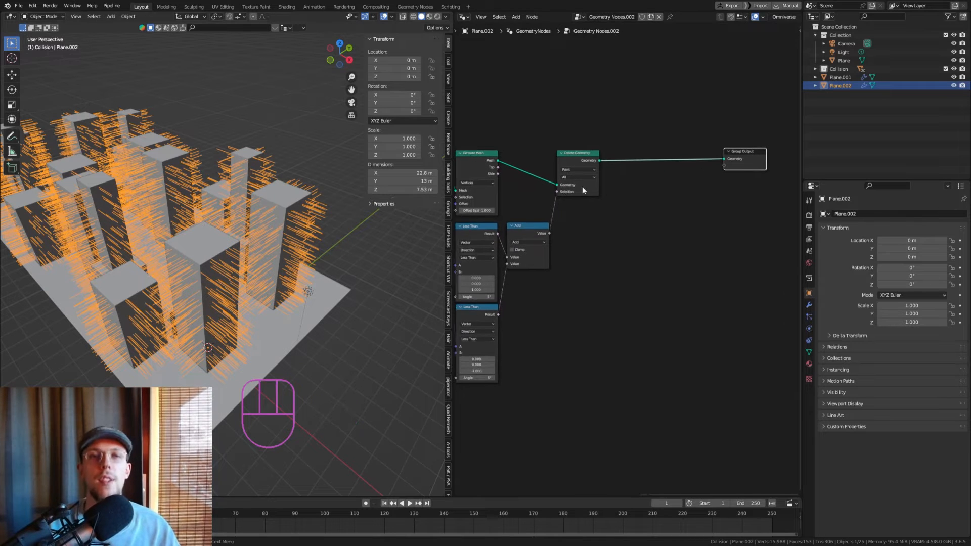
Add a Raycast node and place it below the link between Delete Geometry and Group Output.
middle_click_drag(646, 194, 630, 185, "shift")
scroll(633, 185, "up", 3)
key("shift+a")
type("ray")
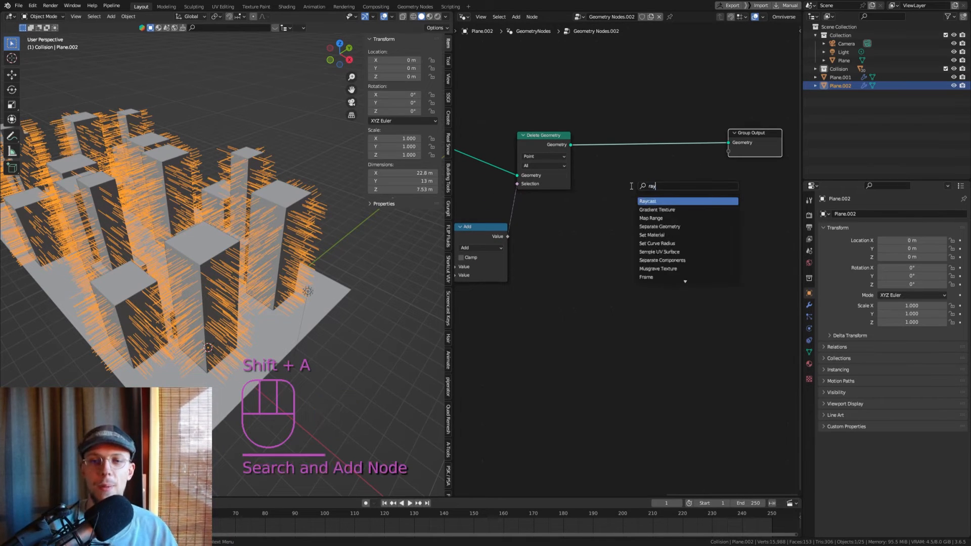
key("Return")
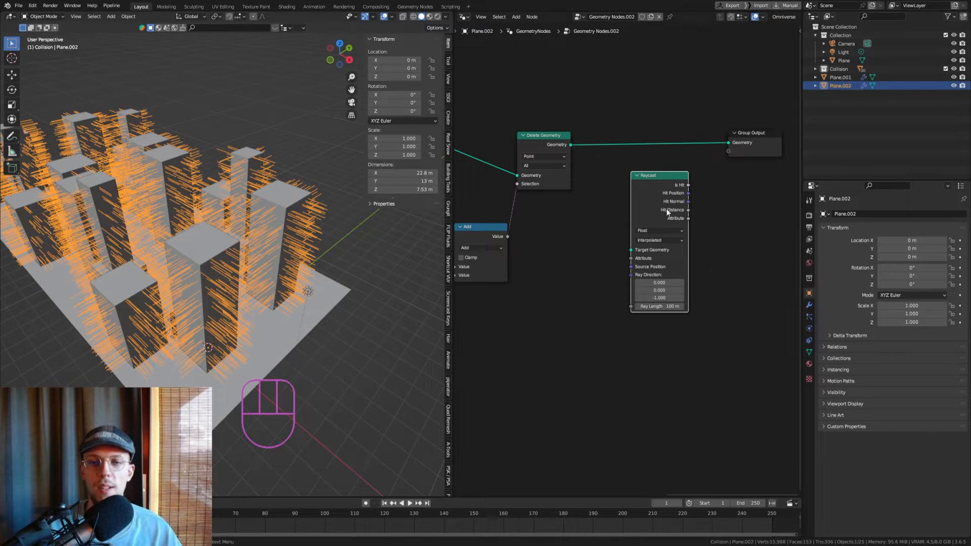
scroll(670, 249, "up", 1)
key("g")
left_click(637, 213)
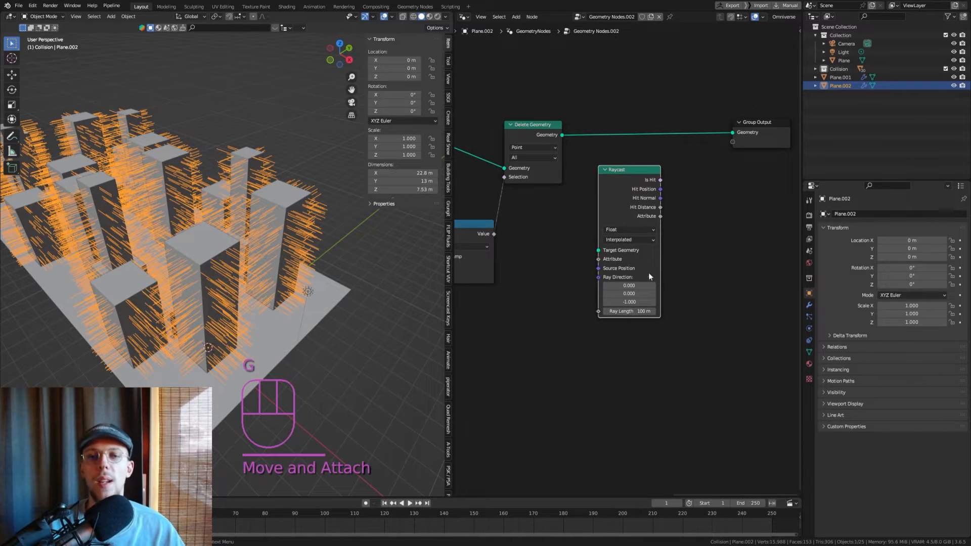
scroll(592, 246, "down", 4)
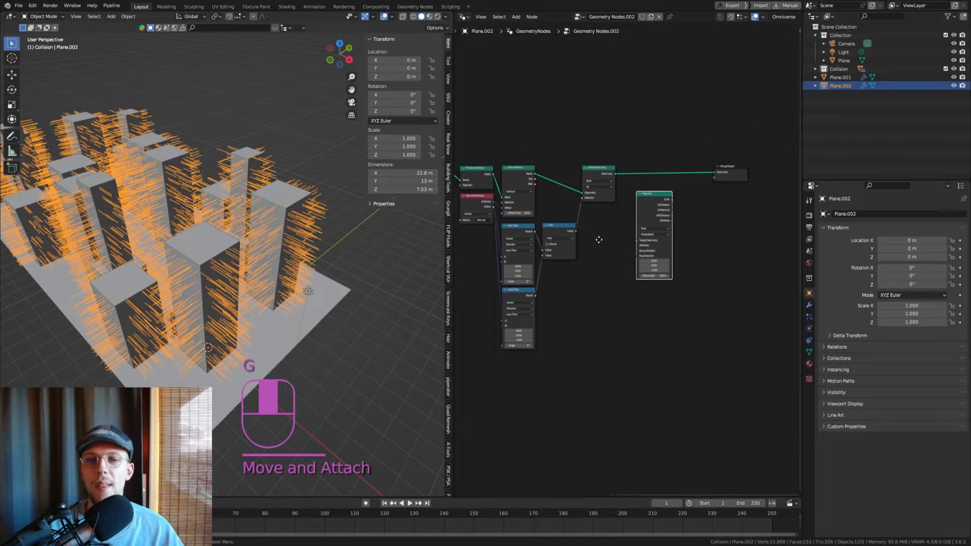
Duplicate the Collection Info node that references Collision and place the copy below Delete Geometry, beside the Raycast node.
middle_click_drag(598, 236, 518, 232)
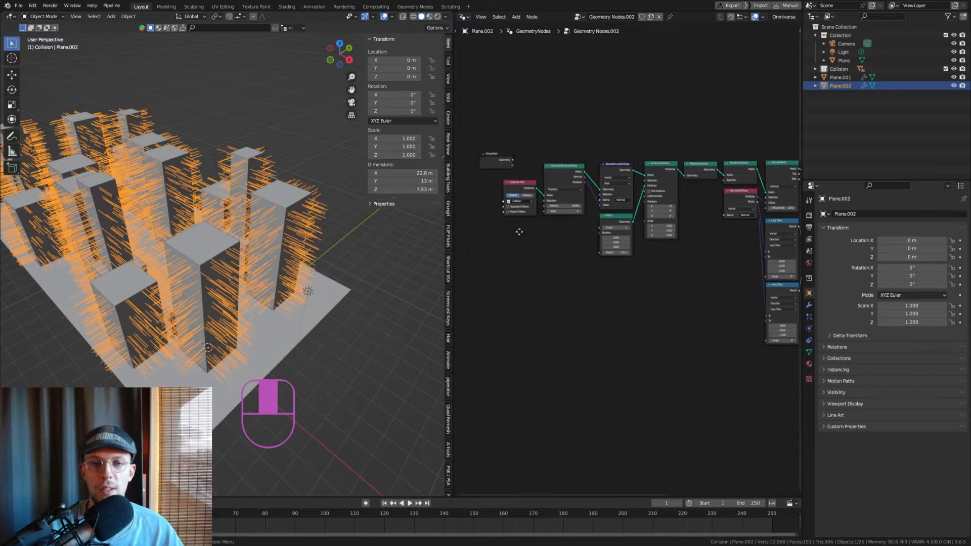
scroll(520, 193, "up", 5)
left_click(525, 179)
scroll(556, 188, "down", 2)
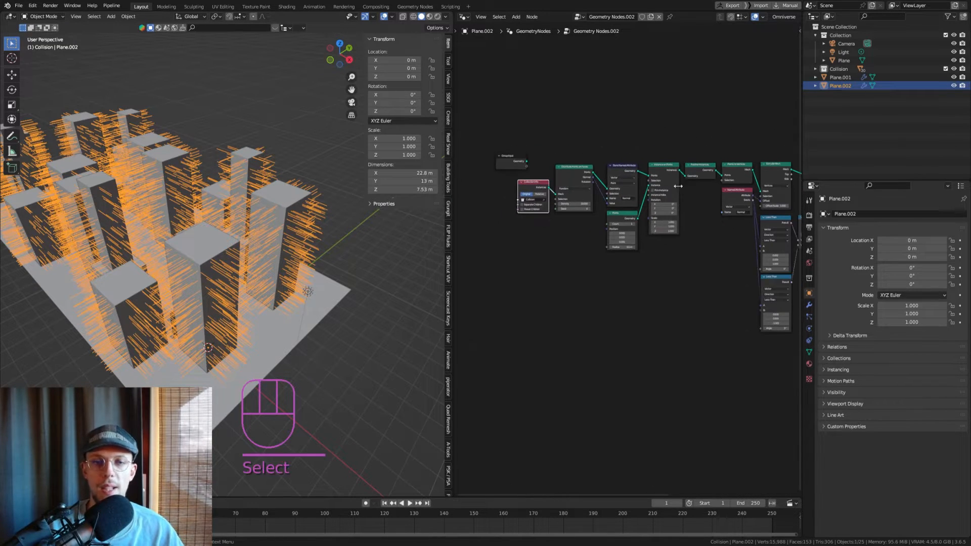
middle_click_drag(678, 186, 490, 199)
key("shift+d")
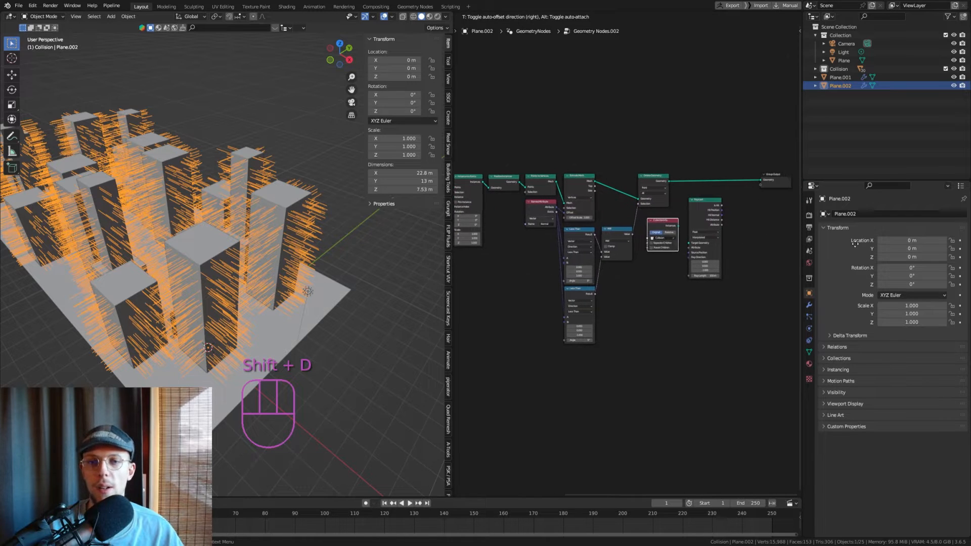
left_click(737, 242)
scroll(582, 229, "up", 3)
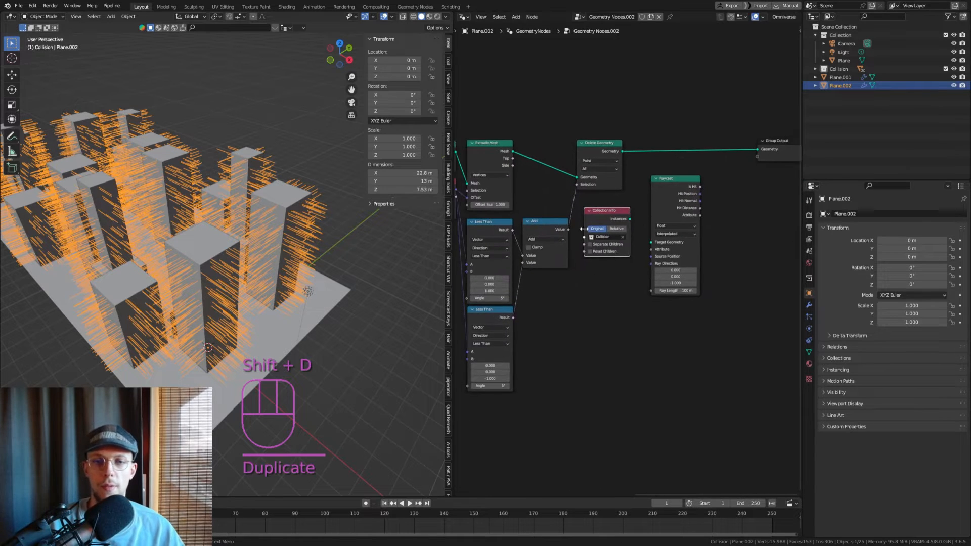
key("g")
left_click(603, 239)
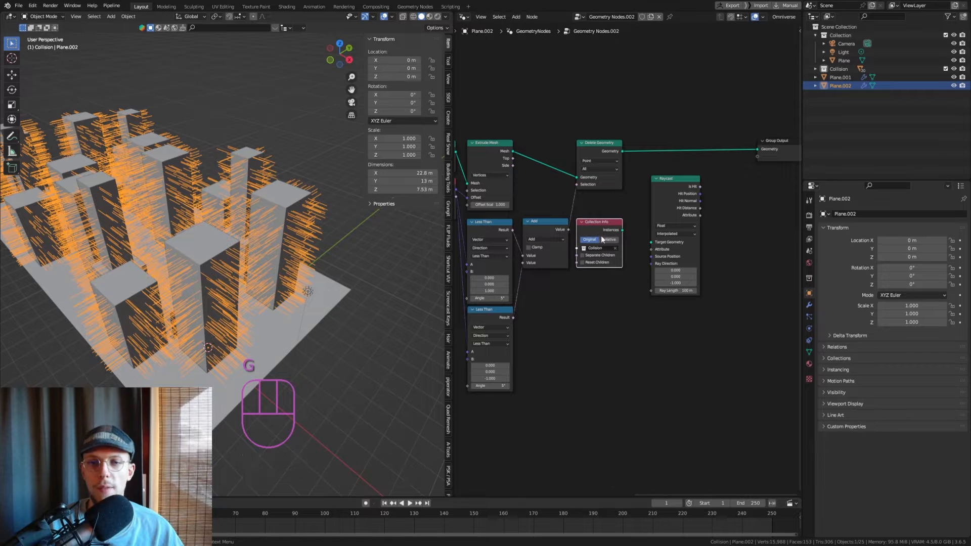
Connect the new Collection Info's Instances to Raycast's Target Geometry and move Raycast further away to make room between them.
scroll(603, 240, "up", 2)
middle_click_drag(636, 241, 521, 217)
left_click_drag(529, 205, 571, 223)
left_click(593, 135)
key("g")
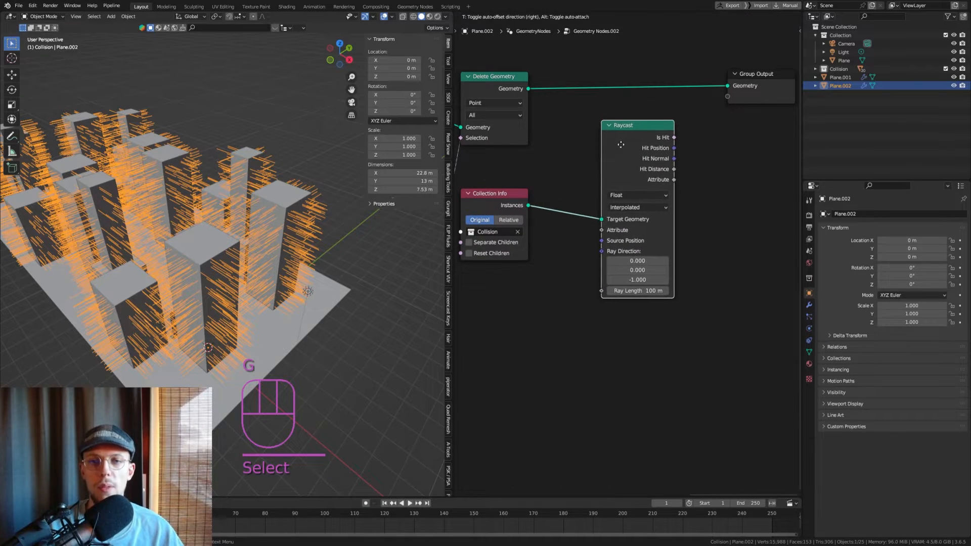
left_click(650, 138)
middle_click_drag(555, 179, 589, 171)
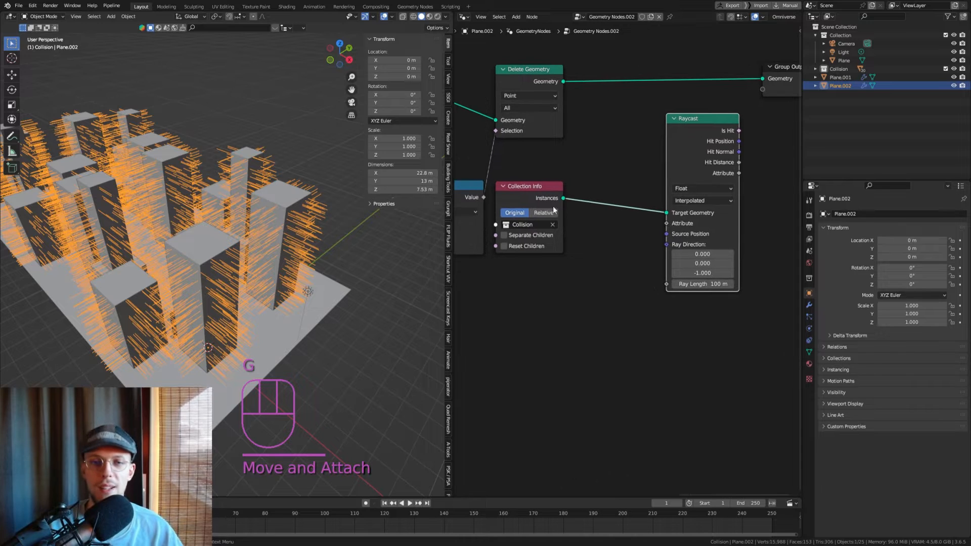
Insert a Realize Instances node between the new Collection Info and Raycast's Target Geometry.
scroll(581, 200, "up", 2)
key("shift+a")
type("realize")
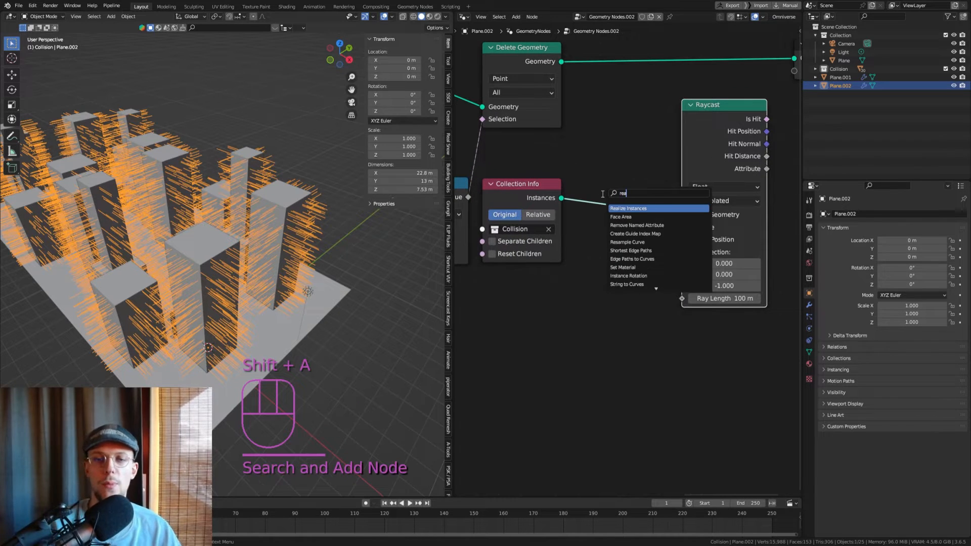
key("Return")
left_click(645, 187)
scroll(656, 144, "down", 2)
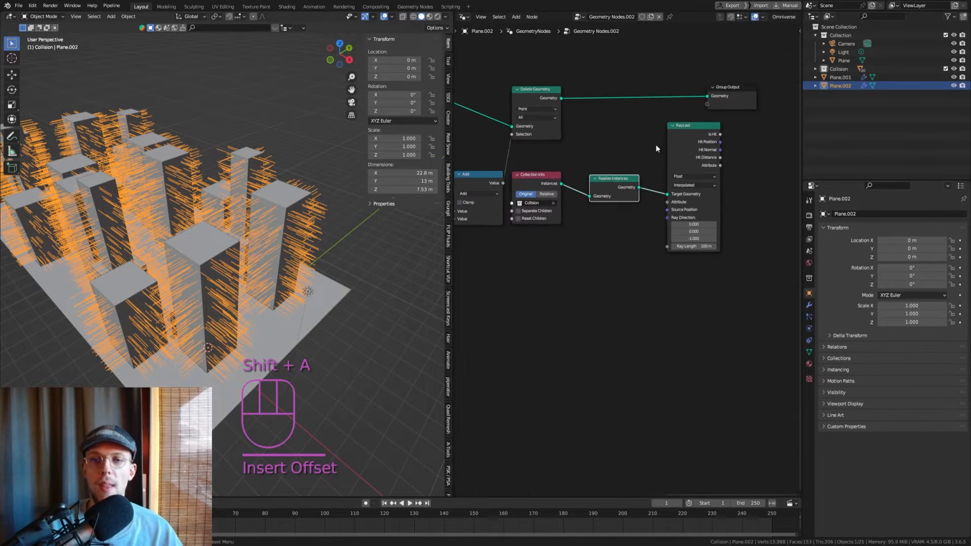
Feed Raycast's Ray Direction from a new vector Named Attribute node using the Normal attribute, placed below Realize Instances.
left_click(694, 129)
middle_click_drag(694, 130, 607, 184)
scroll(706, 223, "up", 2)
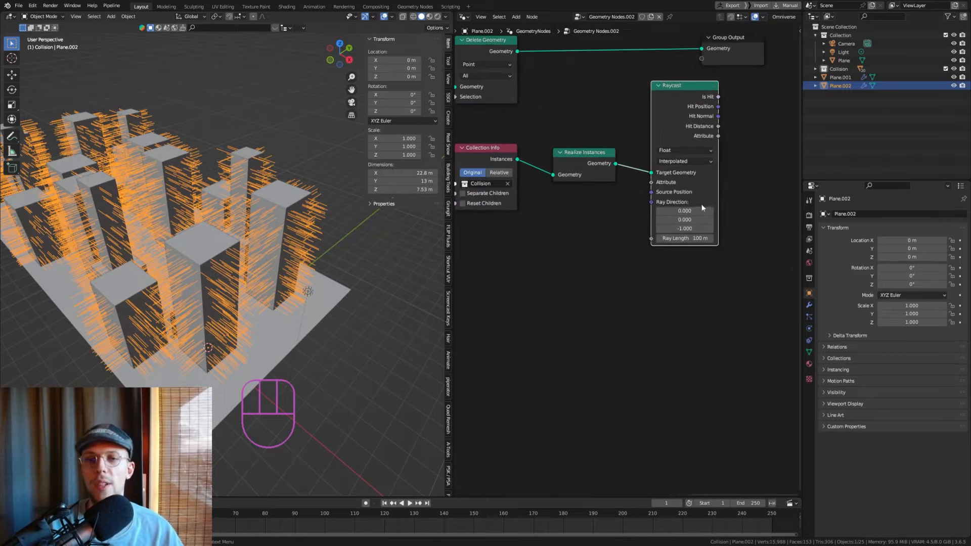
scroll(708, 235, "up", 1)
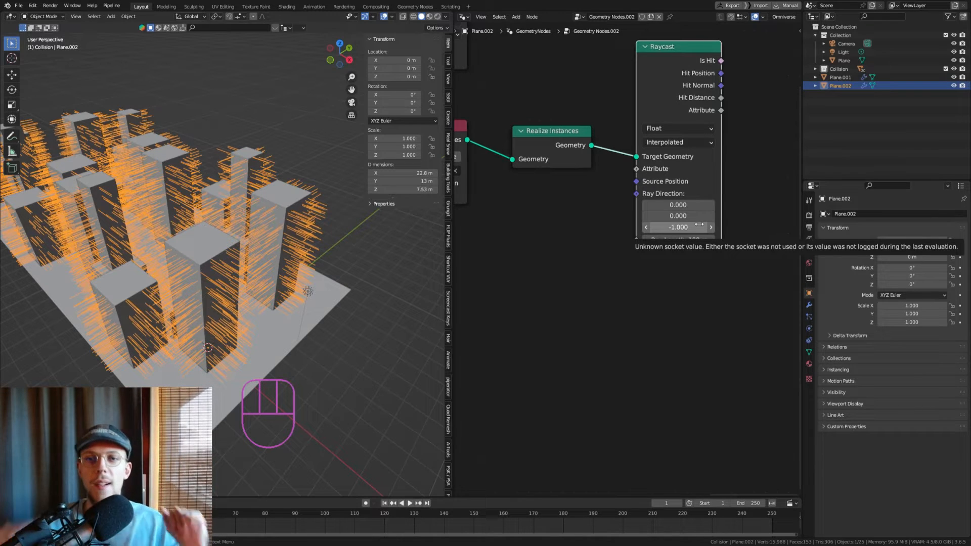
scroll(542, 193, "down", 3)
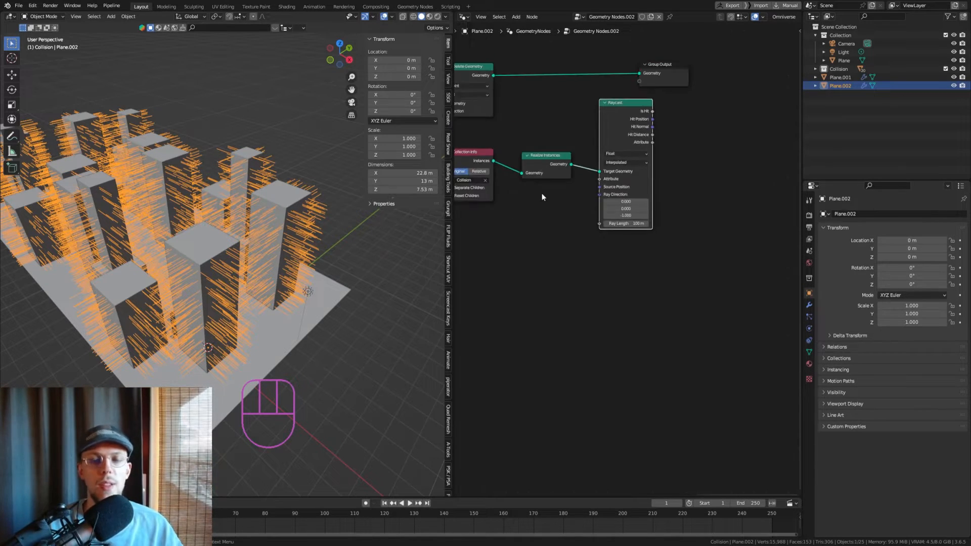
middle_click_drag(541, 193, 613, 168)
scroll(676, 201, "up", 2)
left_click_drag(684, 192, 611, 239)
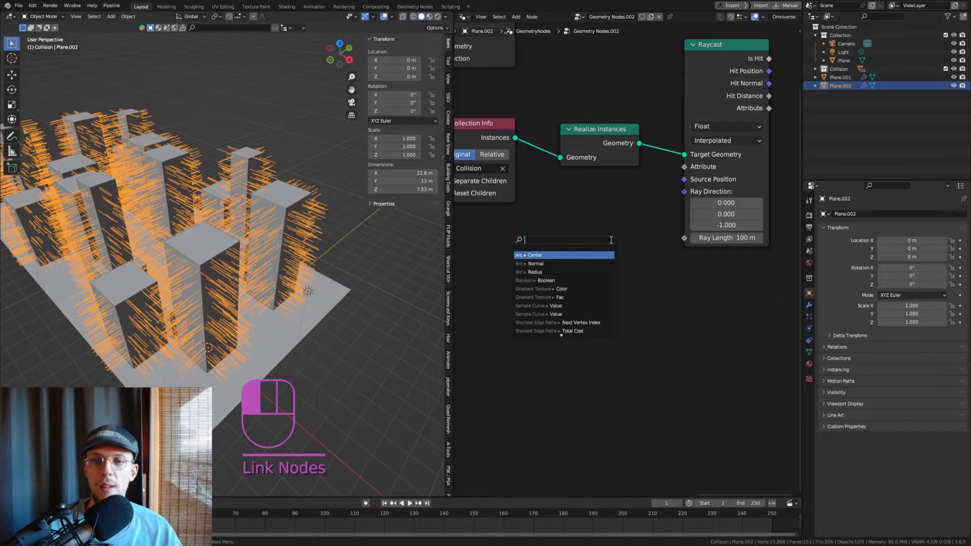
type("named")
key("Return")
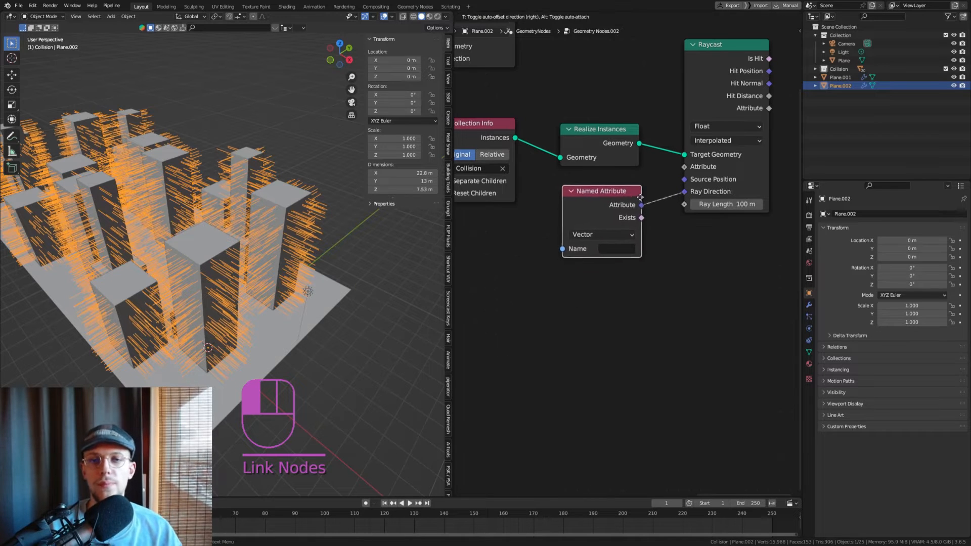
left_click(611, 242)
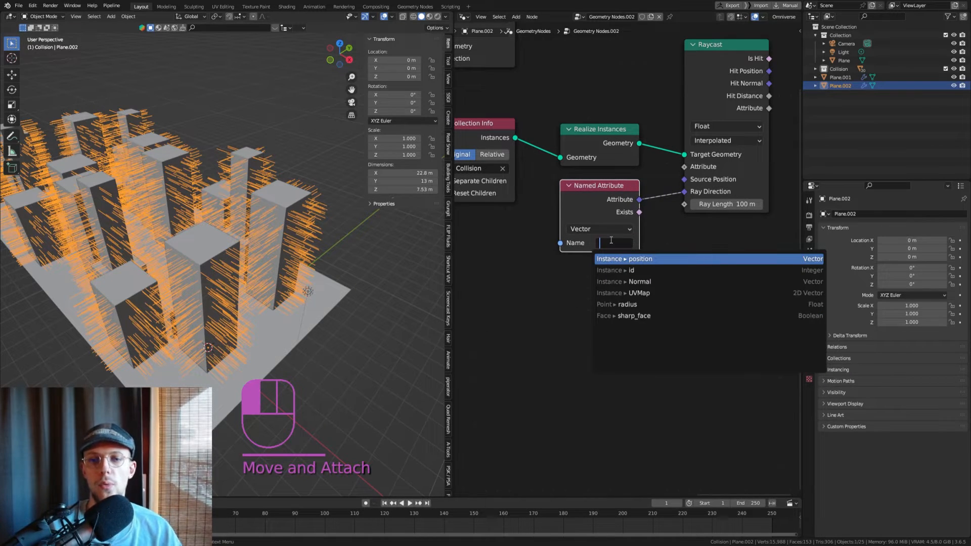
left_click(640, 282)
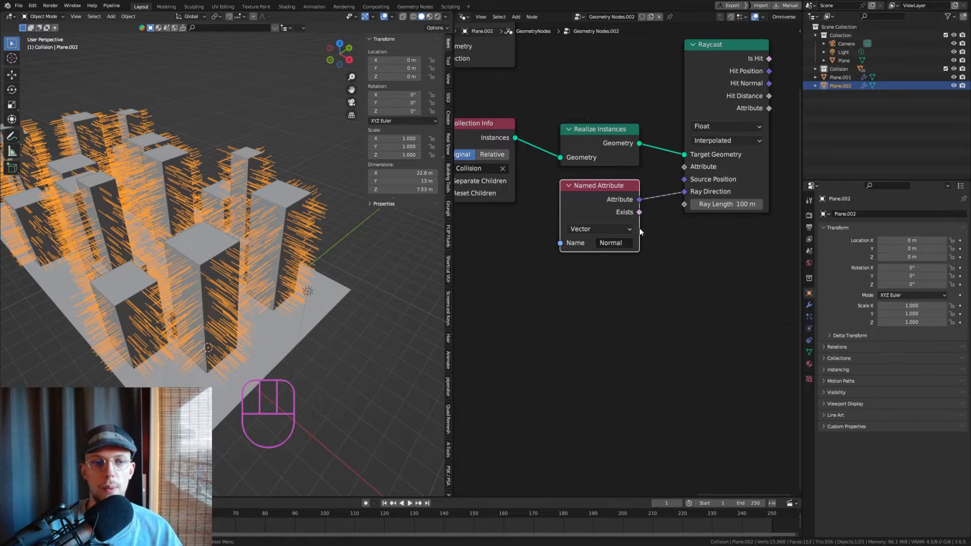
Shift Group Output further away and insert a Set Position node on the link between Delete Geometry and Group Output.
scroll(685, 144, "down", 2)
middle_click_drag(686, 144, 610, 153)
left_click(625, 114)
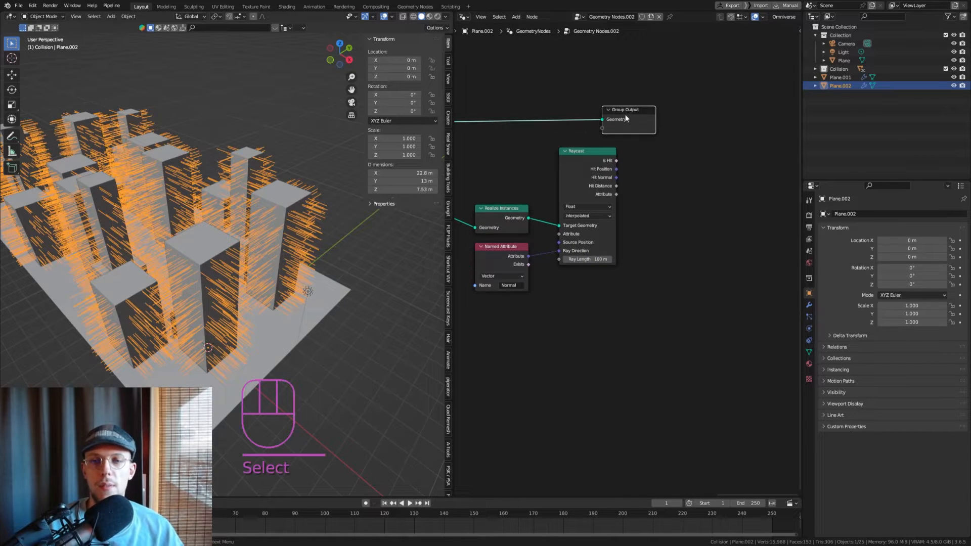
key("g")
left_click(760, 131)
key("shift+a")
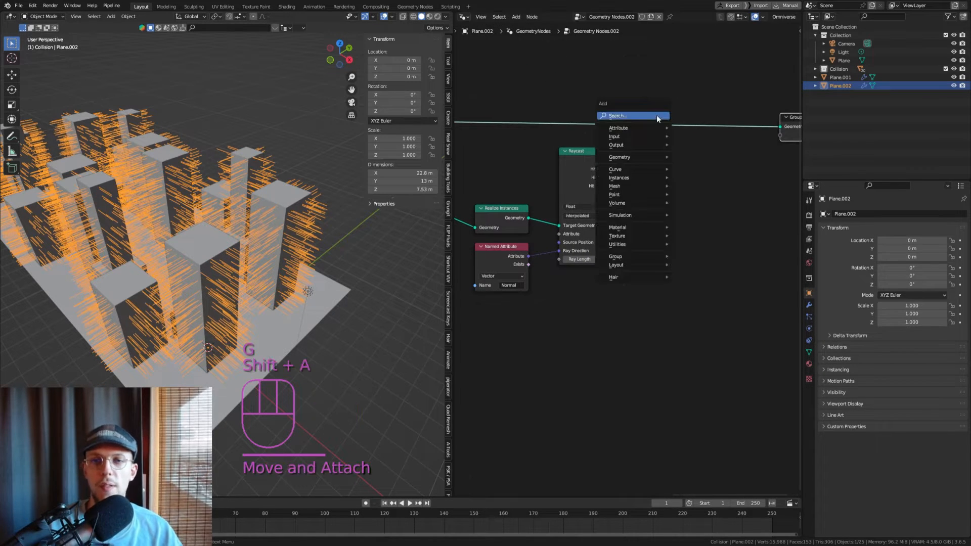
type("set pos")
key("Return")
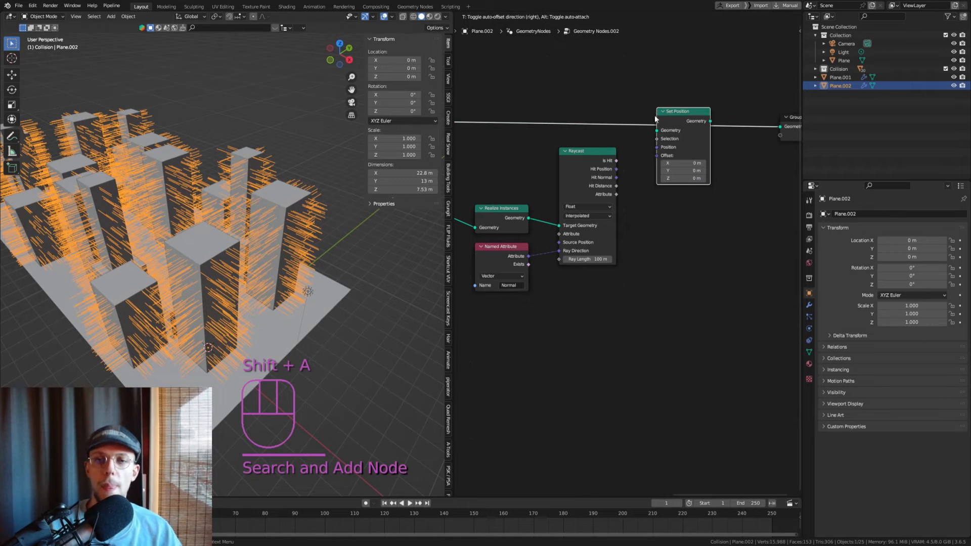
left_click(655, 116)
key("g")
left_click(680, 122)
Connect Raycast's Hit Position to Set Position's Position input and view the resulting lines between the buildings.
middle_click_drag(659, 140, 736, 93)
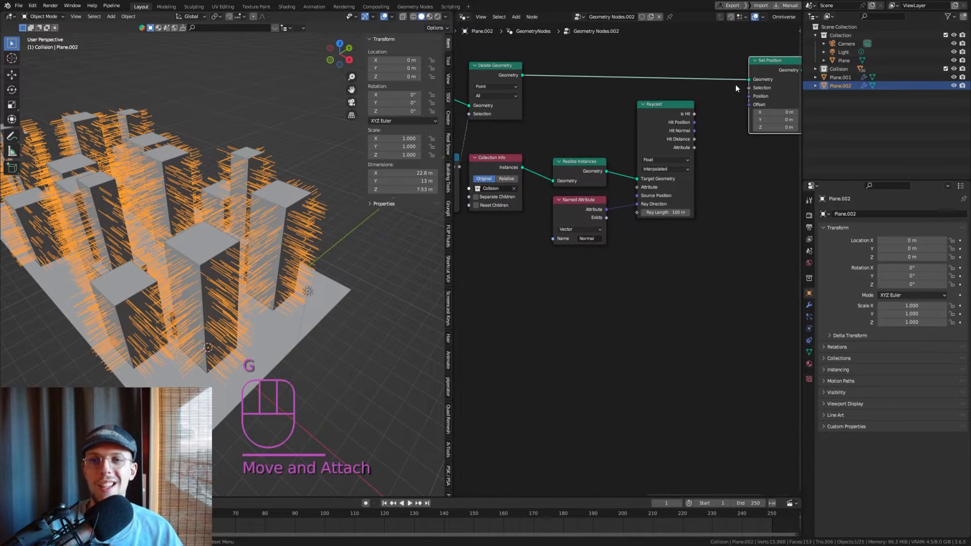
scroll(311, 205, "up", 4)
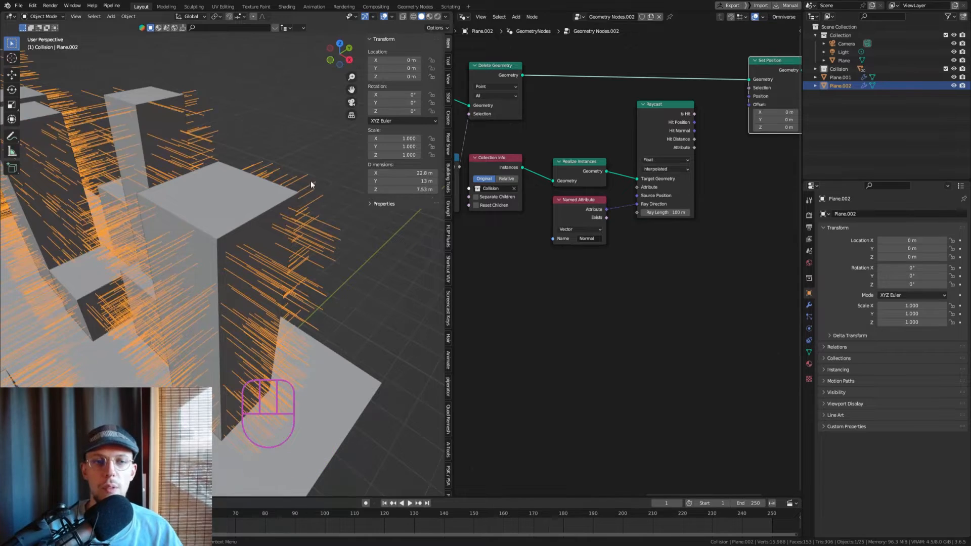
scroll(636, 165, "down", 3)
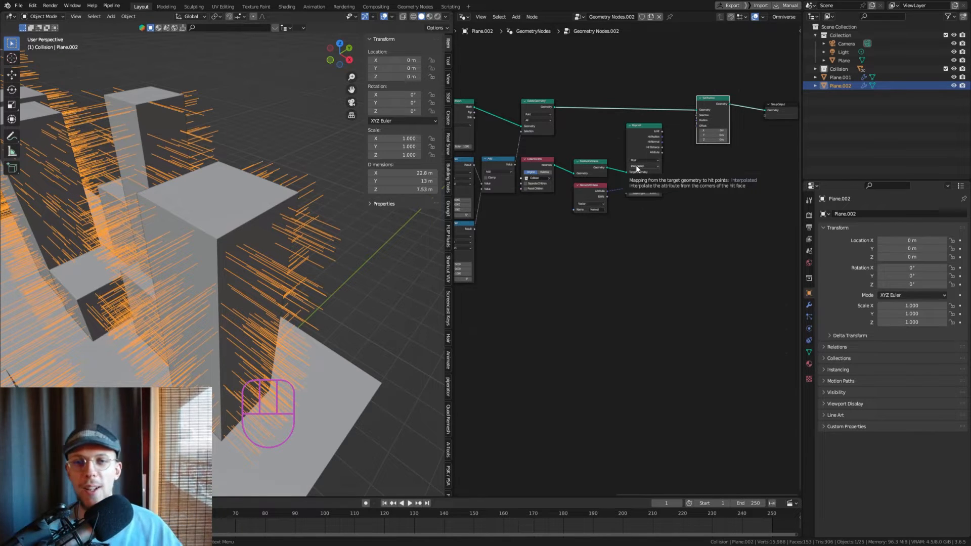
scroll(671, 131, "up", 4)
middle_click_drag(674, 136, 632, 153)
left_click_drag(619, 158, 694, 123)
scroll(238, 256, "down", 6)
middle_click_drag(239, 256, 232, 216, "shift")
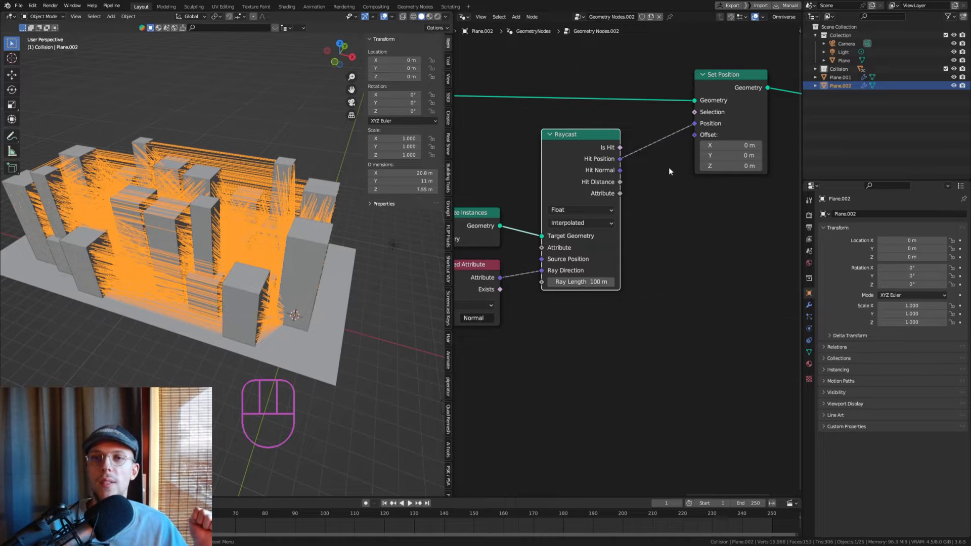
Connect Raycast's Is Hit to Set Position's Selection and inspect the lines around the buildings from several angles.
scroll(635, 141, "up", 1)
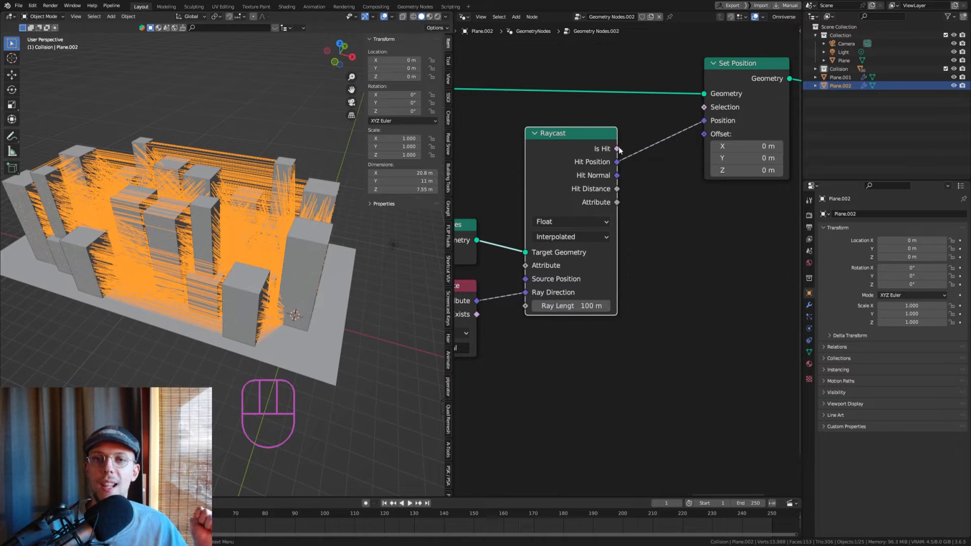
left_click_drag(618, 149, 704, 108)
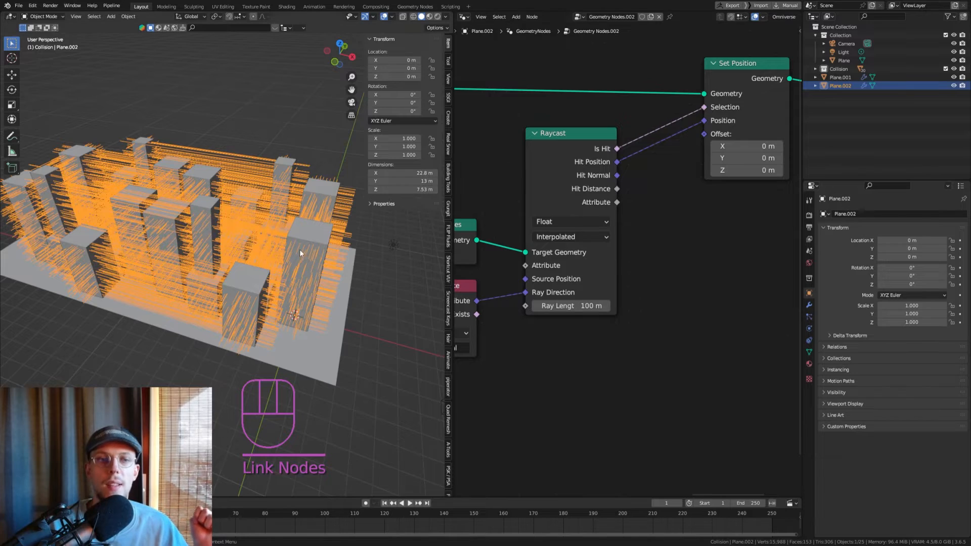
middle_click_drag(300, 253, 335, 177)
middle_click_drag(354, 208, 318, 239)
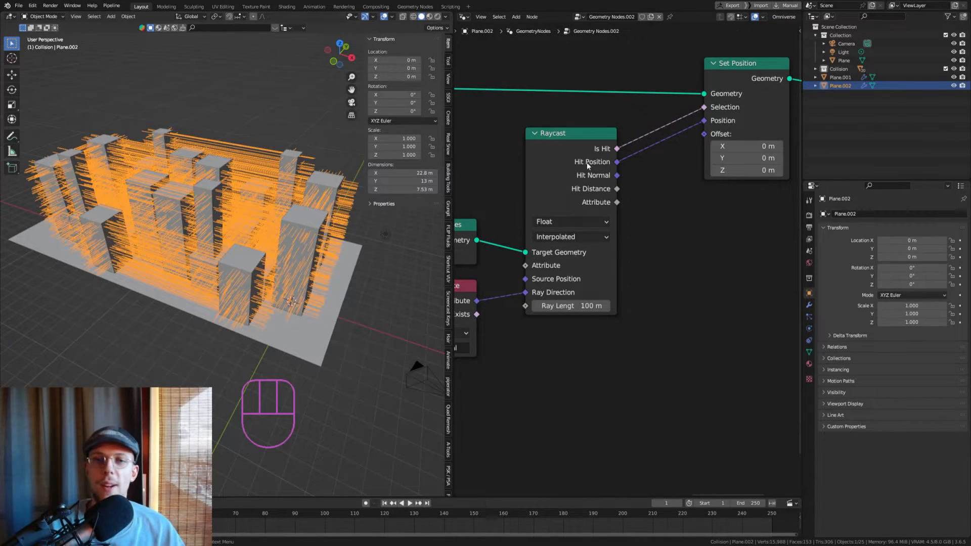
scroll(590, 167, "down", 3)
middle_click_drag(552, 225, 510, 203)
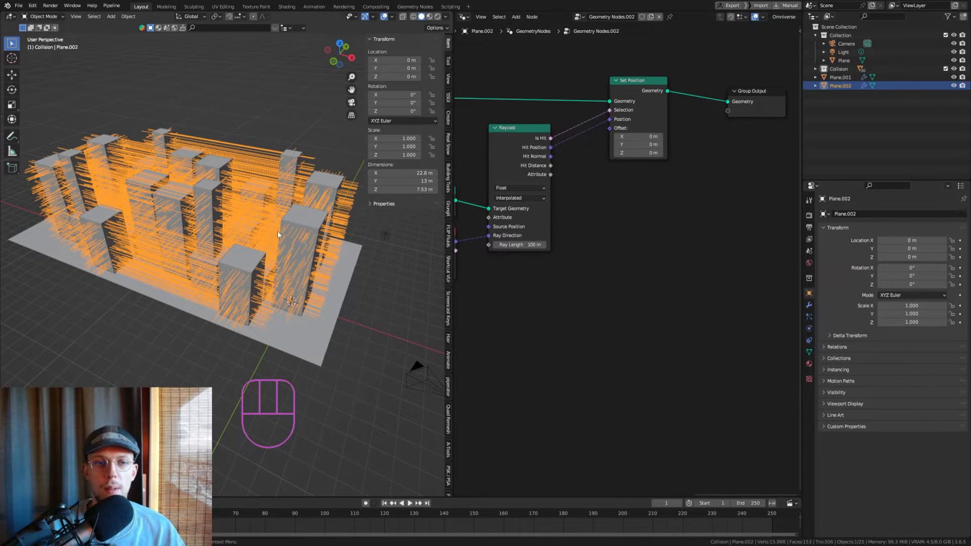
middle_click_drag(278, 231, 327, 228)
scroll(331, 219, "up", 2)
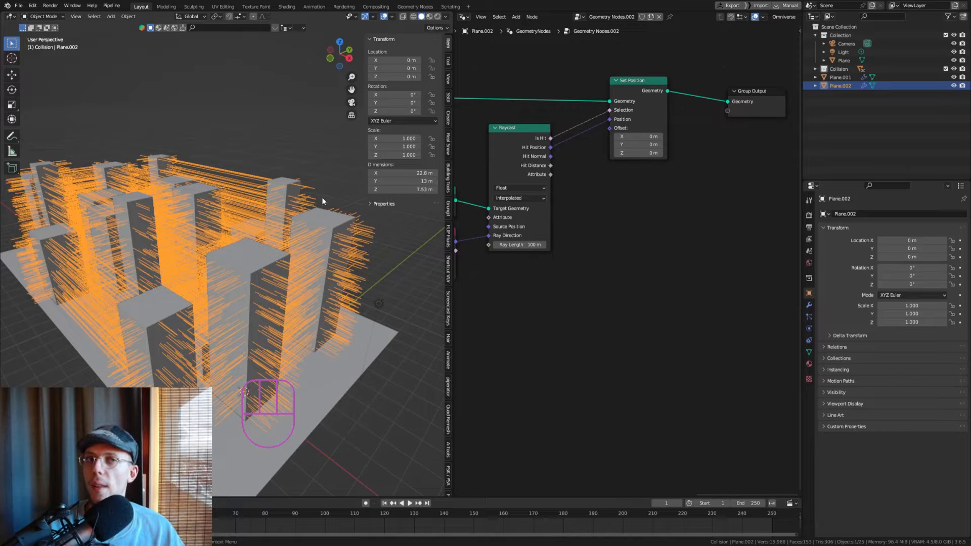
Insert a second Delete Geometry node between Set Position and Group Output.
middle_click_drag(706, 121, 624, 154)
key("shift+a")
left_click(624, 153)
type("delet")
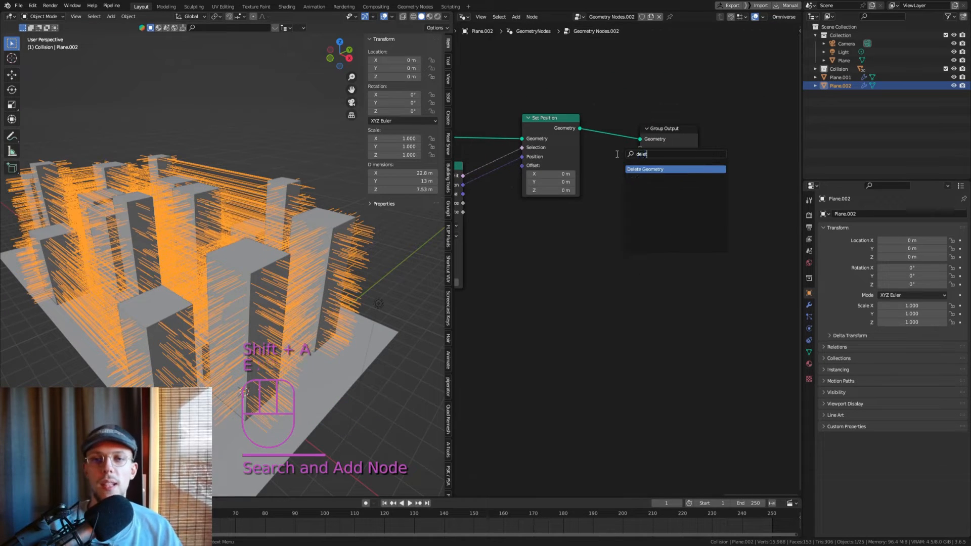
key("Return")
left_click(583, 118)
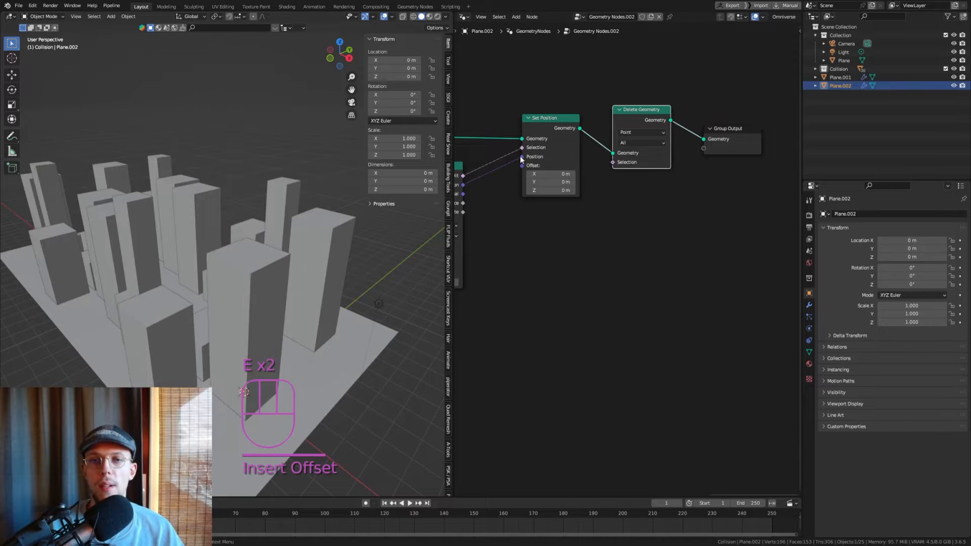
Add a Math node fed by Raycast's Is Hit output and place it below Set Position.
middle_click_drag(519, 156, 611, 131)
scroll(556, 144, "up", 3)
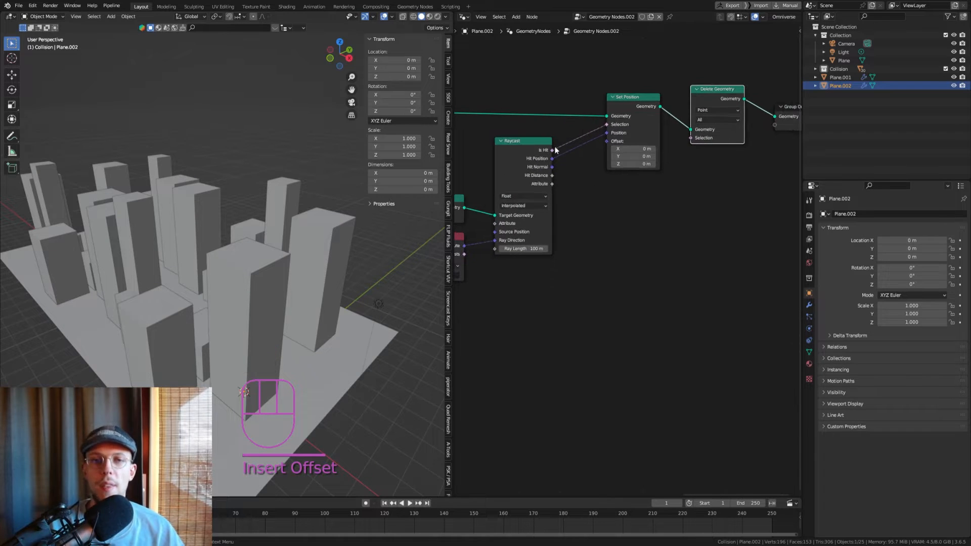
middle_click_drag(552, 155, 509, 157)
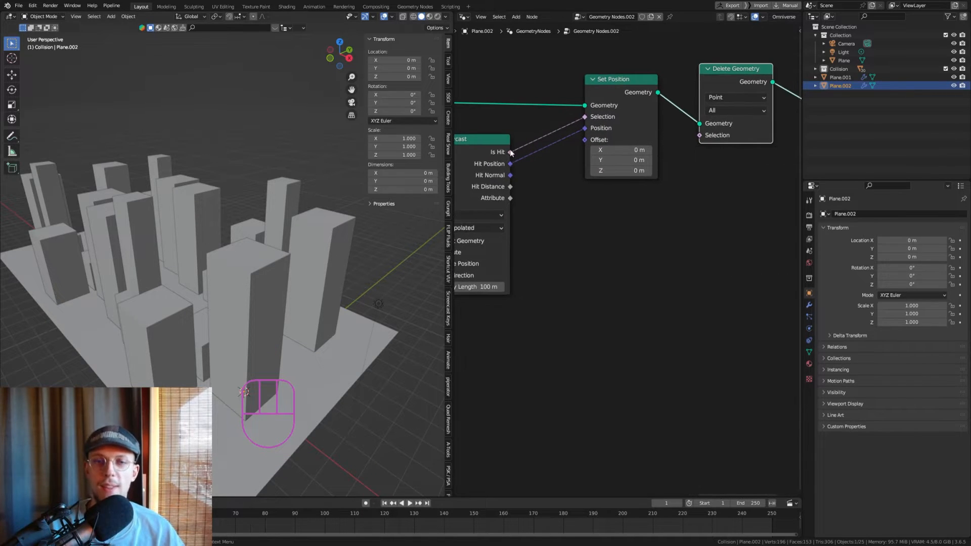
left_click_drag(510, 152, 597, 221)
type("math")
key("Return")
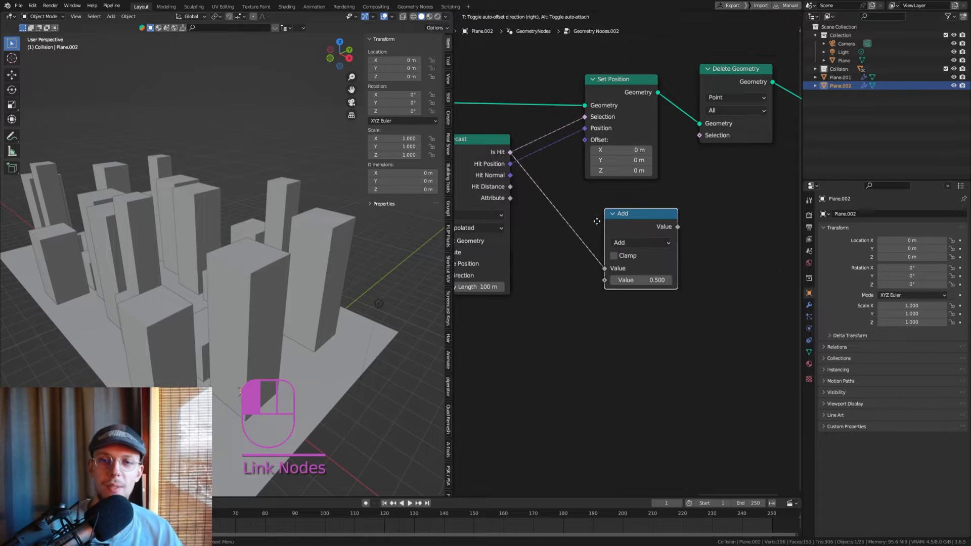
left_click(577, 201)
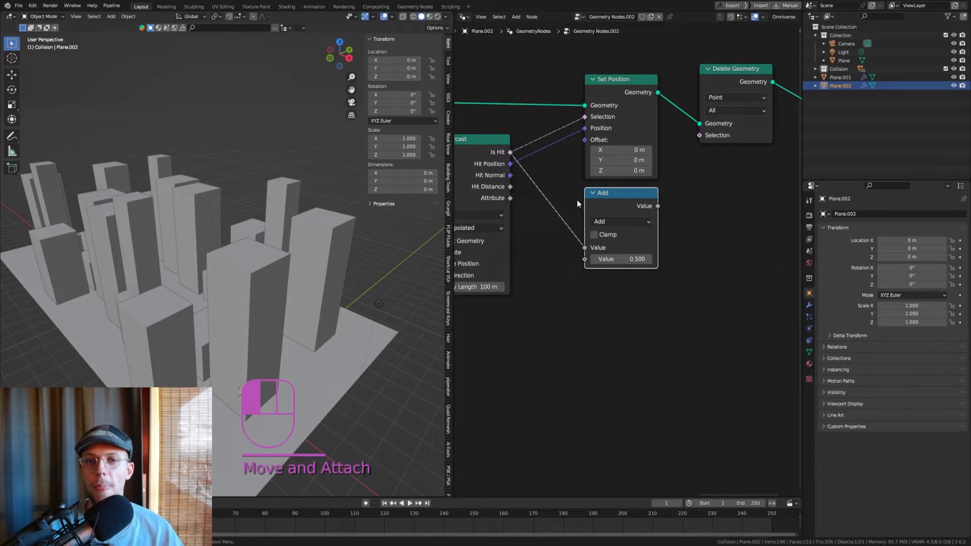
Set the Math node to subtract Is Hit from 1 and connect its result to the second Delete Geometry's Selection.
left_click(605, 223)
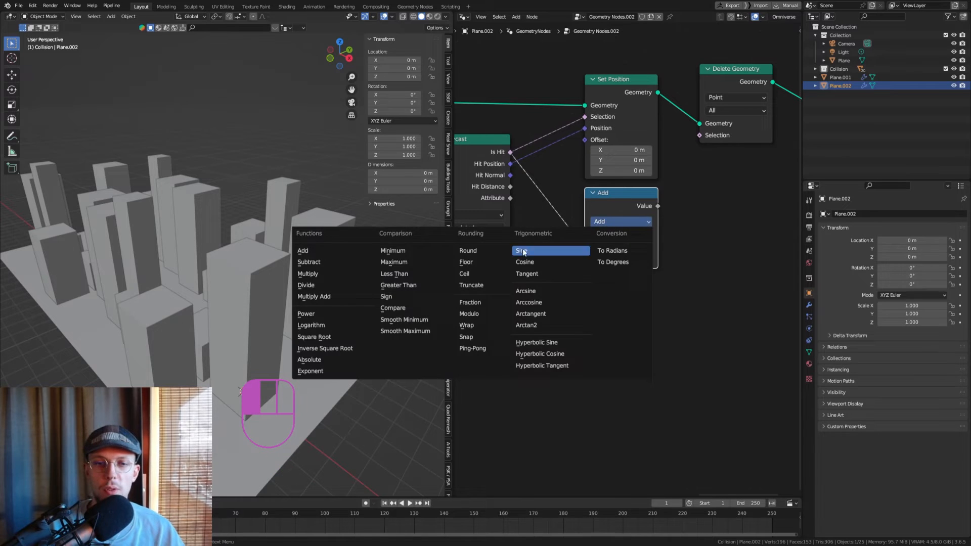
left_click(351, 262)
left_click_drag(582, 254, 584, 259)
left_click(619, 248)
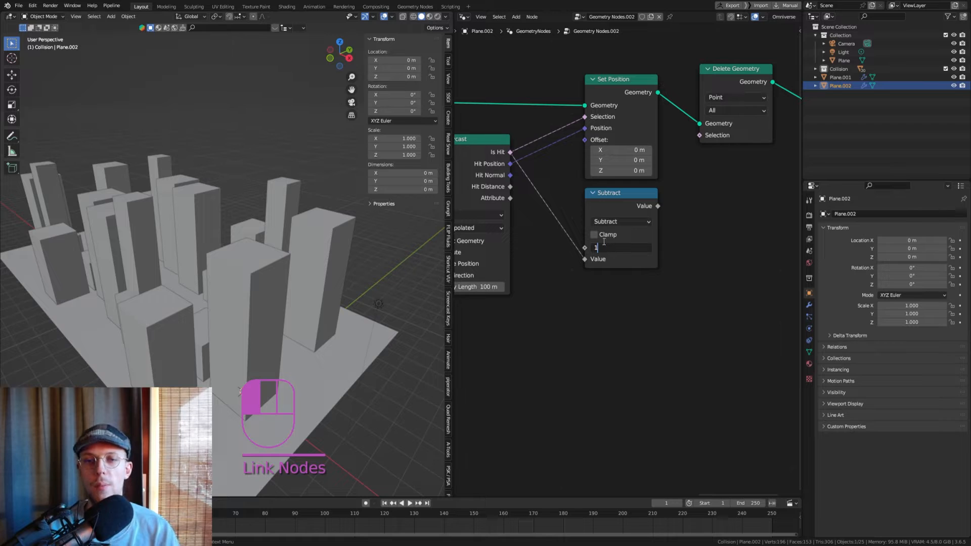
type("1")
key("Return")
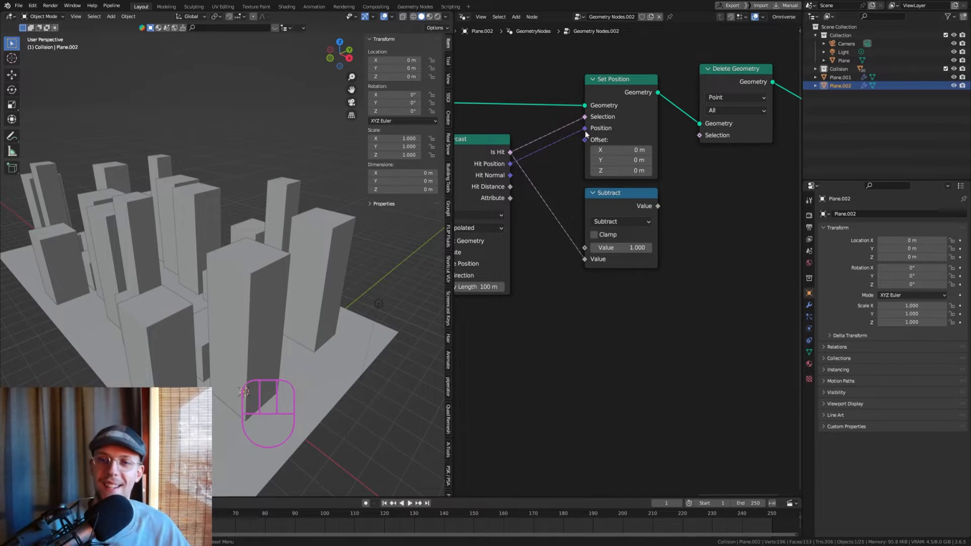
middle_click_drag(673, 132, 632, 169)
left_click_drag(616, 243, 659, 173)
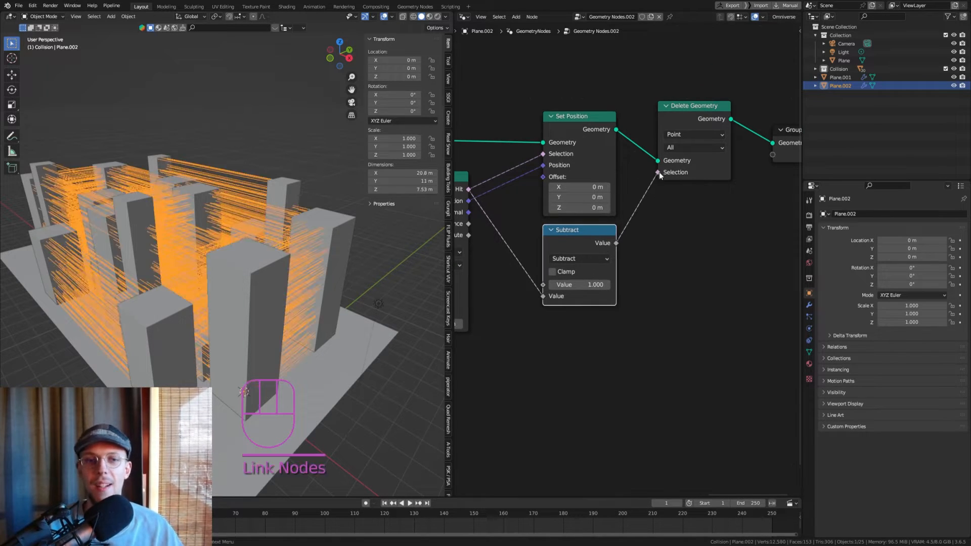
Examine the remaining lines between the buildings from several angles and distances, along with the node tree.
scroll(266, 301, "down", 4)
left_click(291, 218)
middle_click_drag(292, 218, 372, 251)
scroll(309, 247, "up", 4)
scroll(327, 259, "up", 3)
middle_click_drag(372, 251, 303, 211, "shift")
scroll(254, 223, "up", 3)
scroll(273, 215, "down", 4)
scroll(266, 223, "up", 4)
scroll(256, 219, "up", 4)
scroll(273, 211, "up", 2)
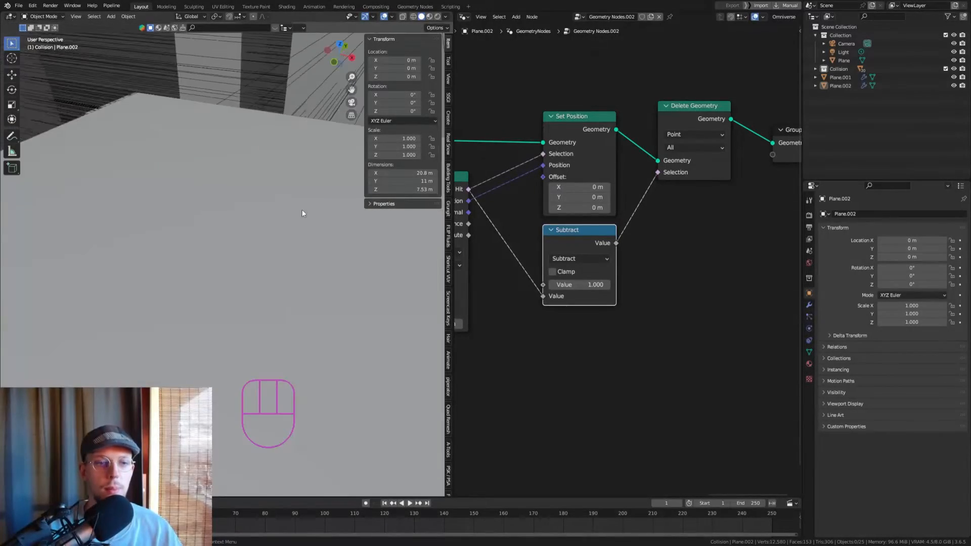
scroll(298, 212, "down", 5)
left_click(684, 337)
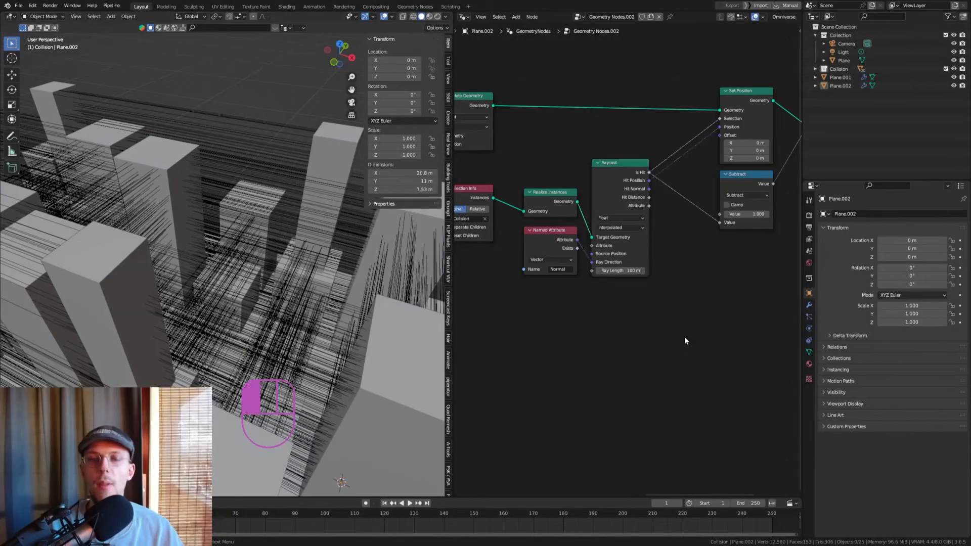
scroll(563, 317, "down", 4)
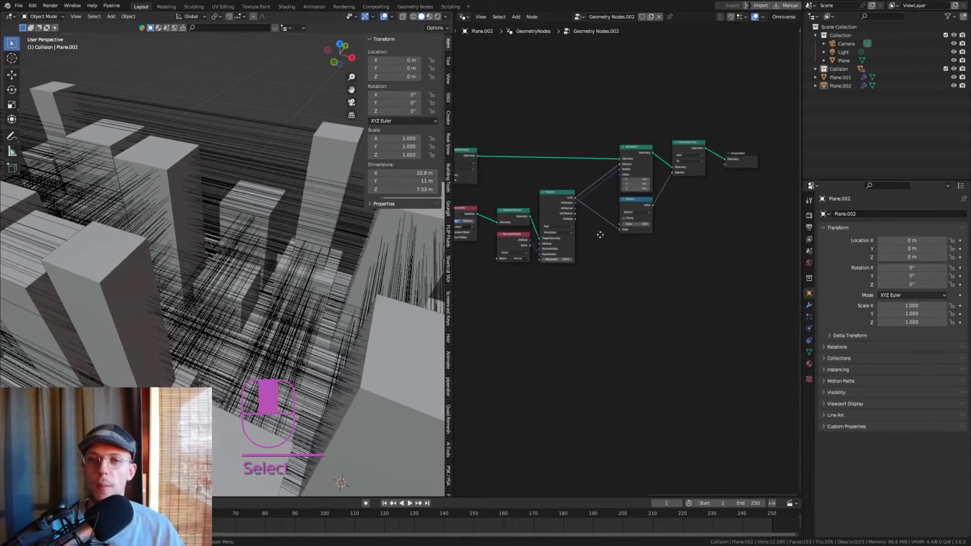
middle_click_drag(302, 287, 238, 276, "shift")
middle_click_drag(237, 276, 225, 227, "shift")
scroll(232, 218, "up", 4)
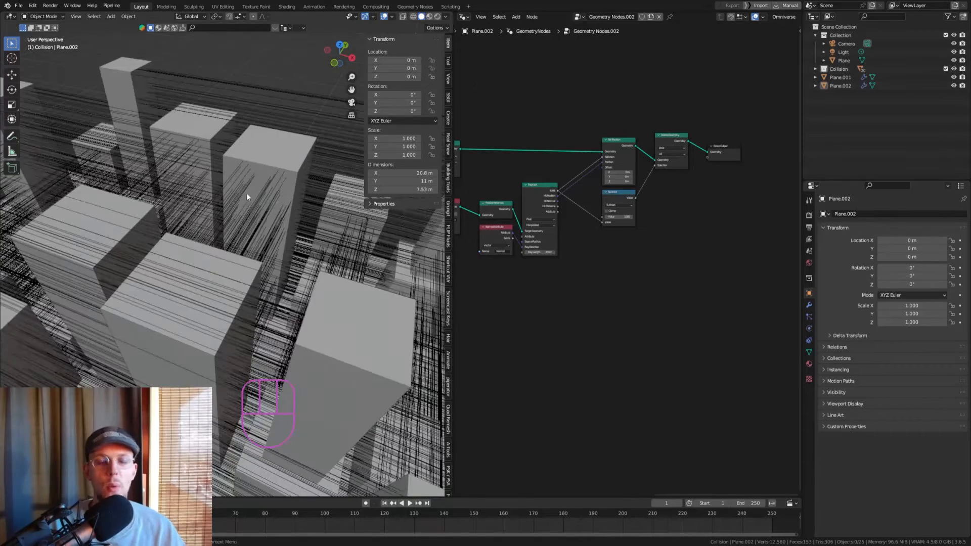
middle_click_drag(226, 218, 306, 217, "shift")
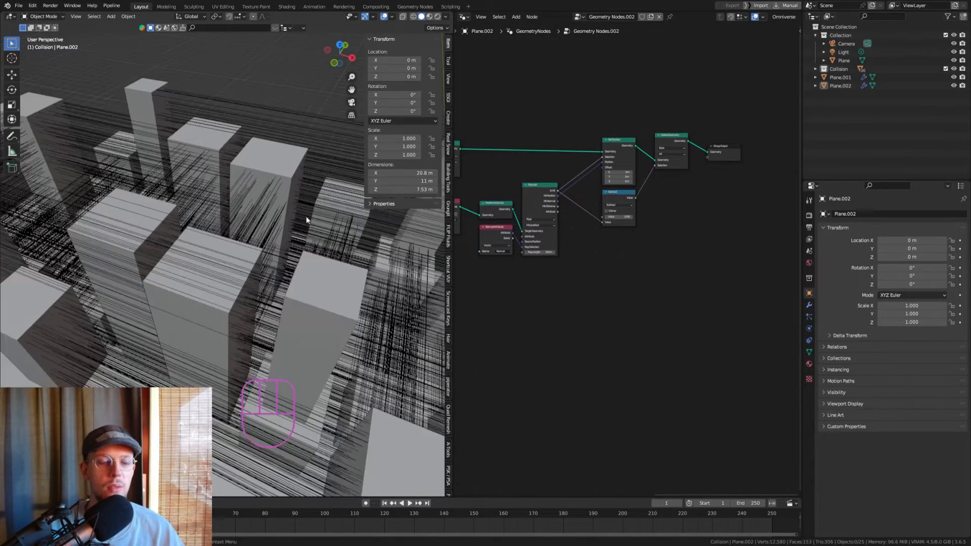
scroll(456, 215, "down", 3)
scroll(300, 225, "down", 4)
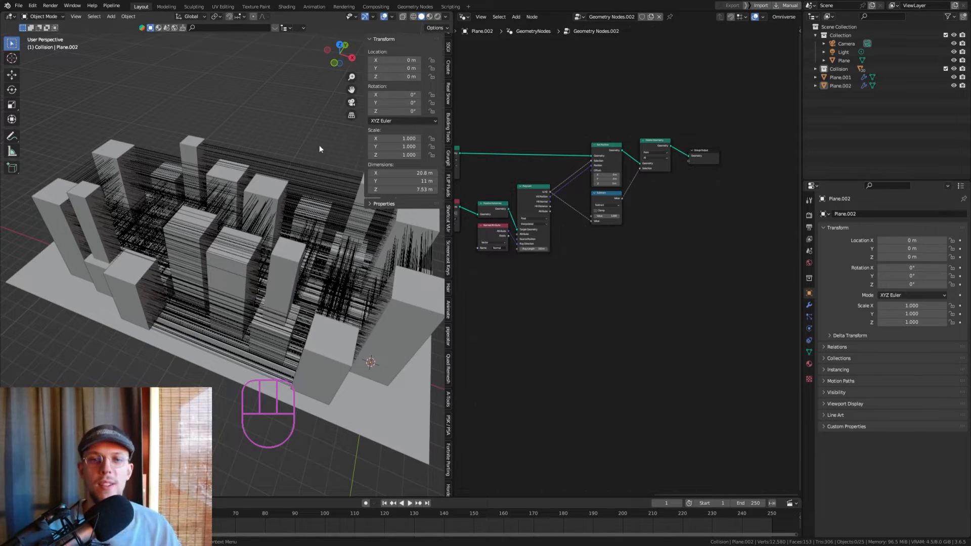
Move the Normal Named Attribute node feeding Raycast's Ray Direction to below the Collection Info node.
middle_click_drag(552, 175, 679, 132, "ctrl")
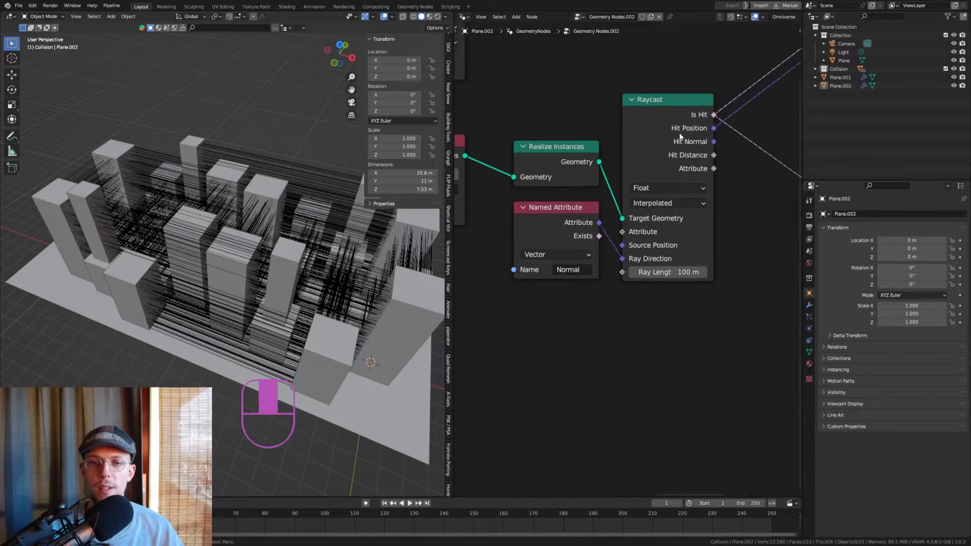
scroll(617, 256, "down", 3)
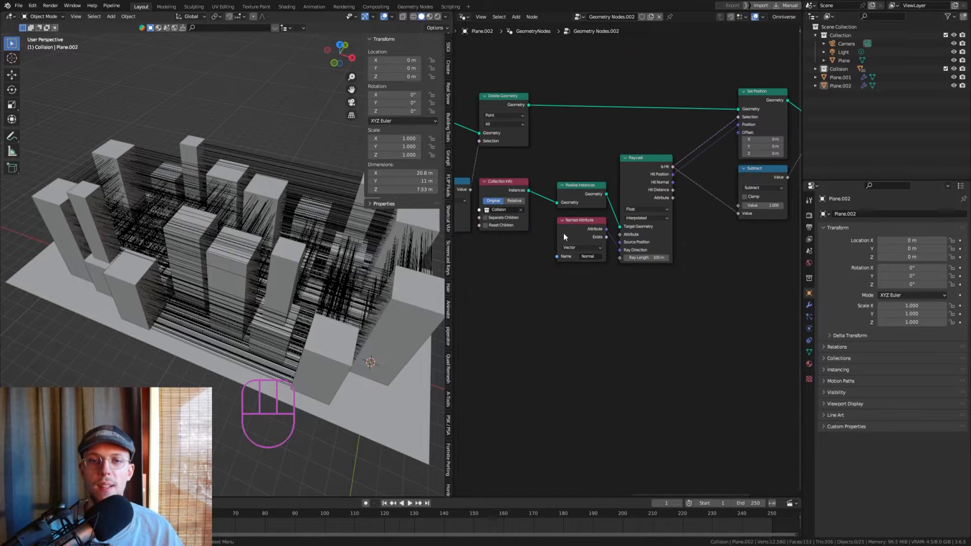
middle_click_drag(564, 233, 721, 237)
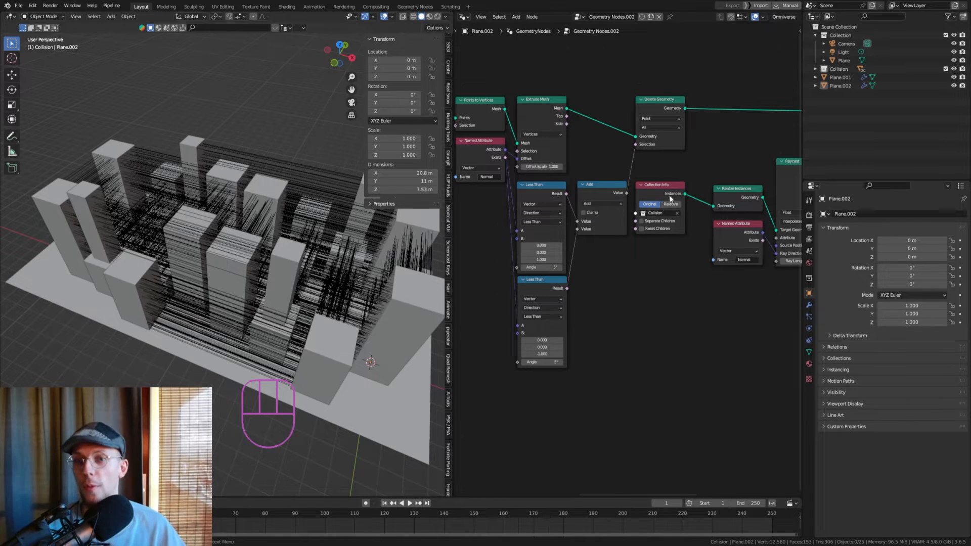
scroll(669, 195, "up", 2)
scroll(718, 189, "up", 2)
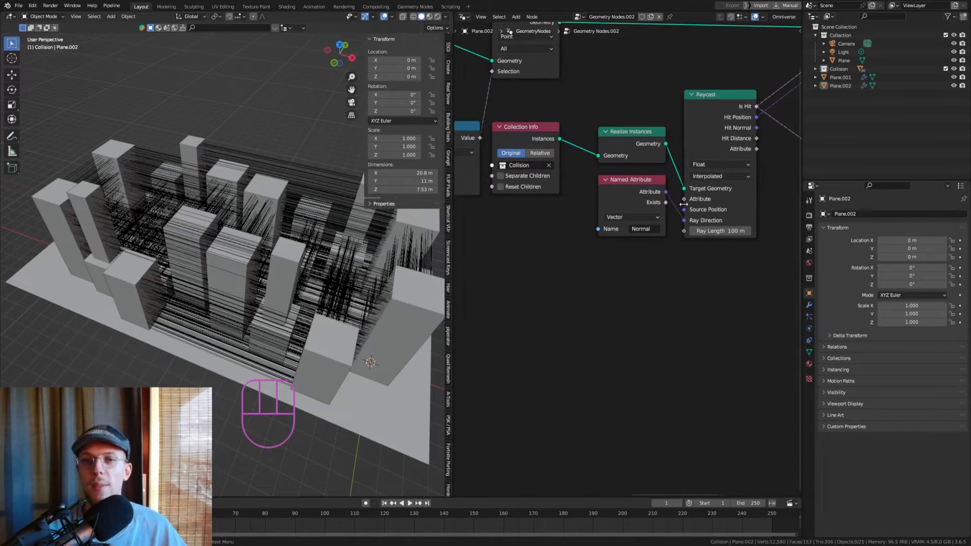
left_click(657, 186)
key("g")
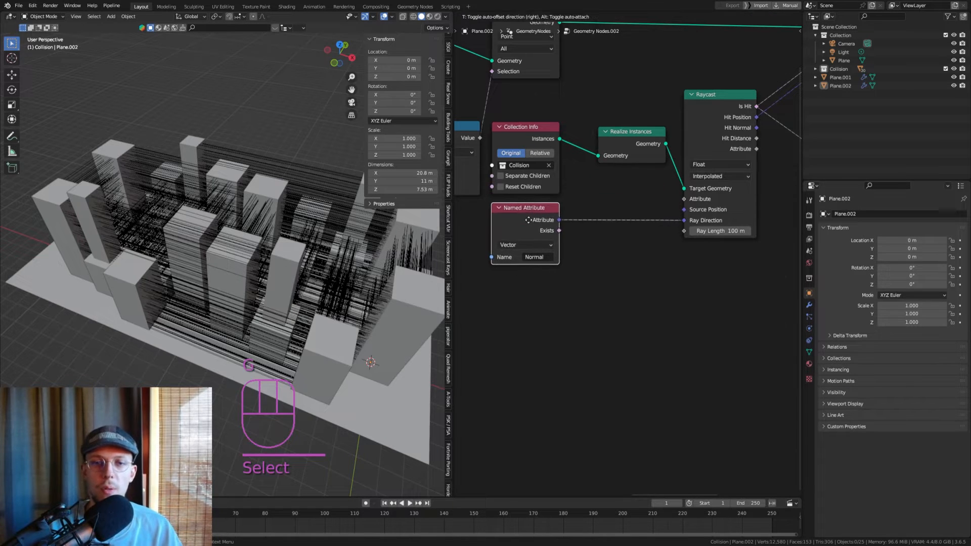
left_click(550, 212)
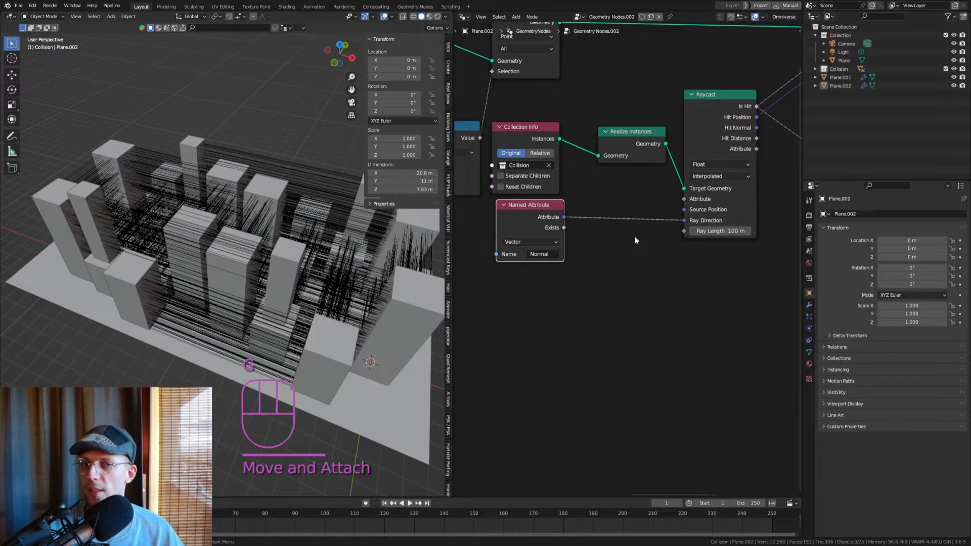
middle_click_drag(627, 222, 660, 183)
key("g")
left_click(648, 180)
scroll(655, 175, "up", 2)
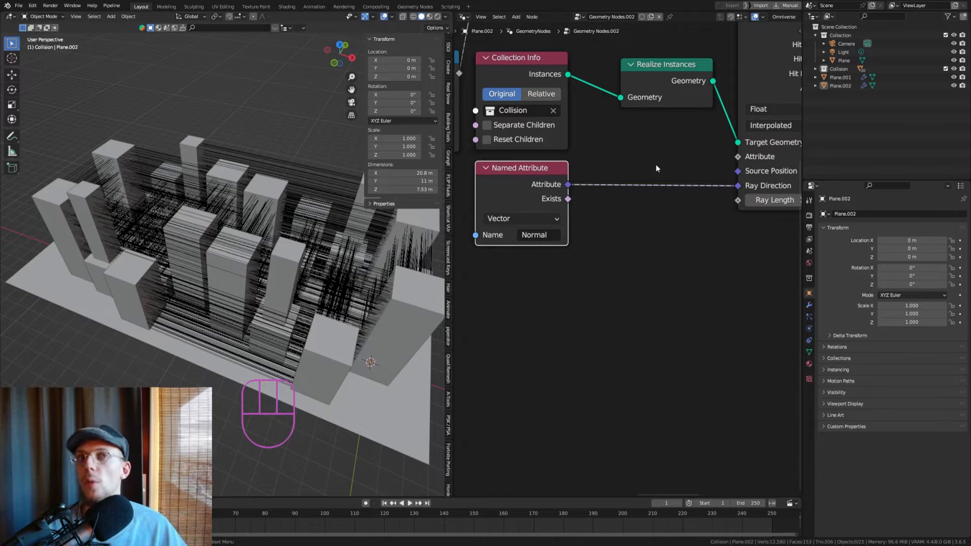
Insert a Vector Math node set to Add on the link between the Normal Named Attribute and Raycast's Ray Direction.
key("shift+a")
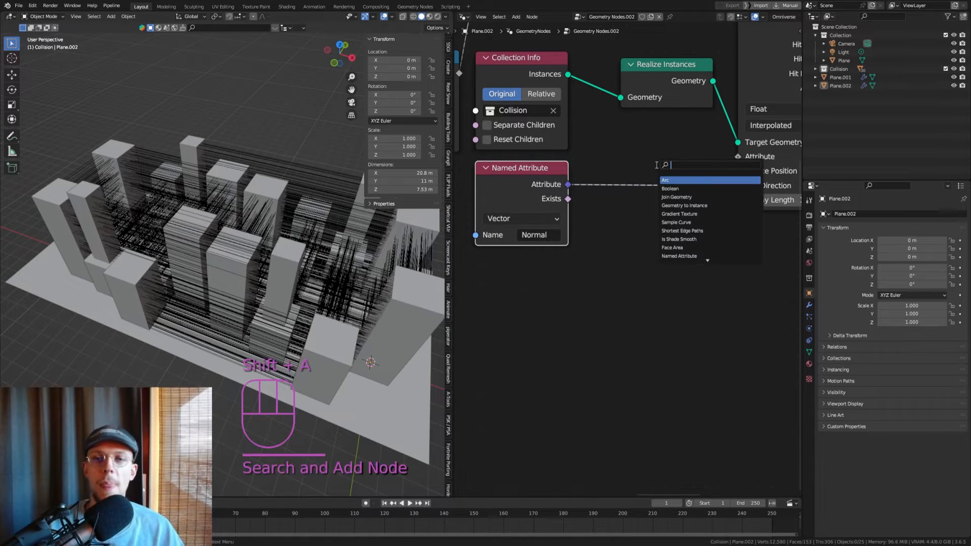
type("rand")
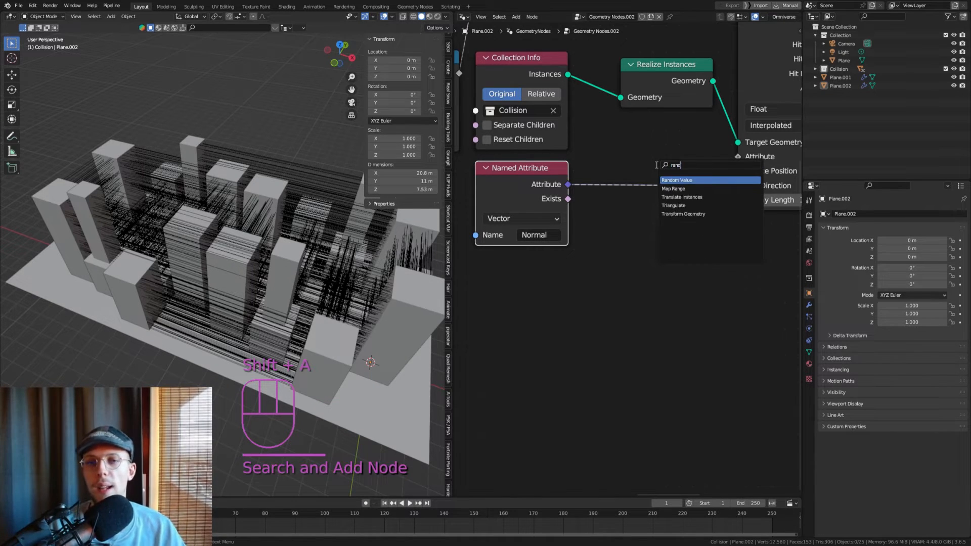
key("BackSpace")
key("BackSpace")
key("BackSpace")
key("BackSpace")
type("vect")
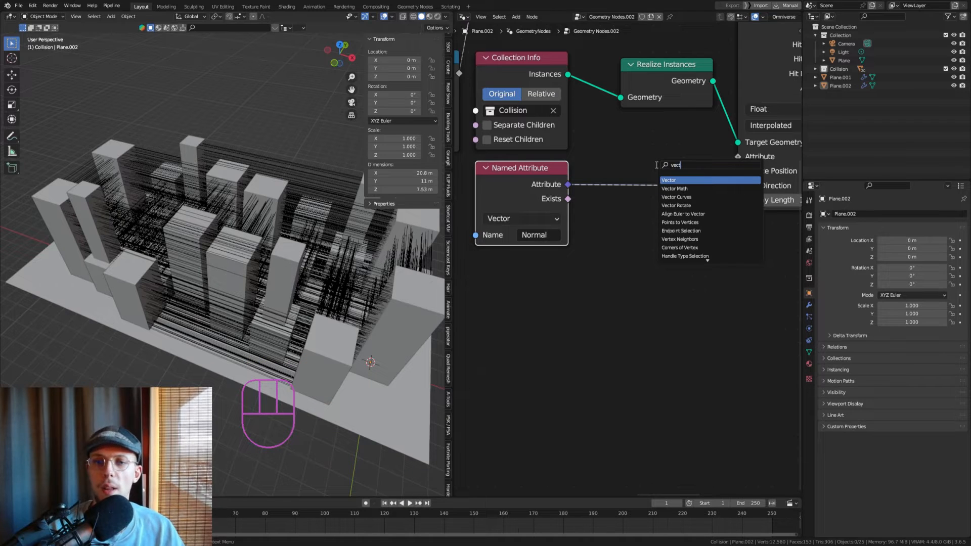
key("Down")
key("Return")
left_click(653, 166)
scroll(690, 198, "down", 2)
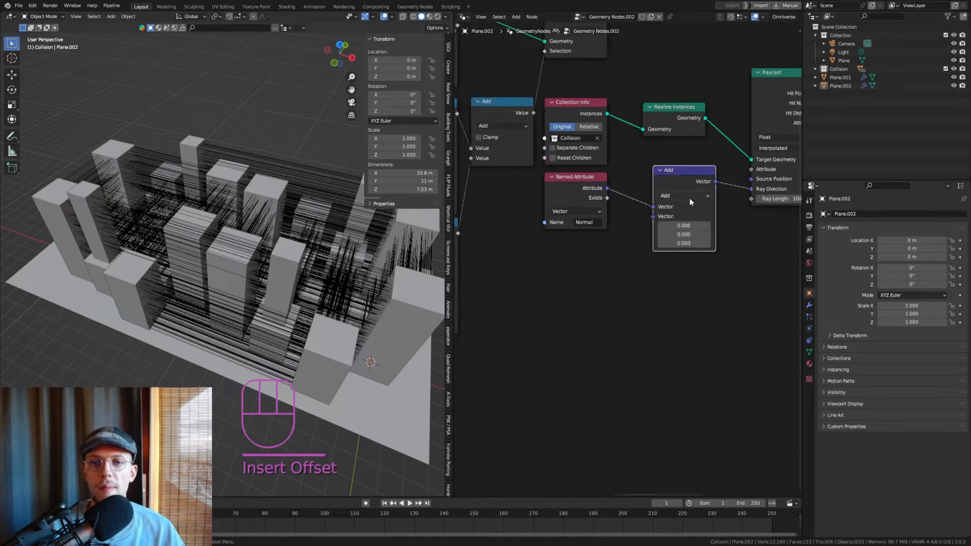
Add a vector Random Value node feeding the Vector Math node's second input and place it below Named Attribute.
mouse_move(635, 203)
left_mouse_down()
mouse_move(691, 204)
mouse_move(643, 205)
left_mouse_up()
key("ctrl+z")
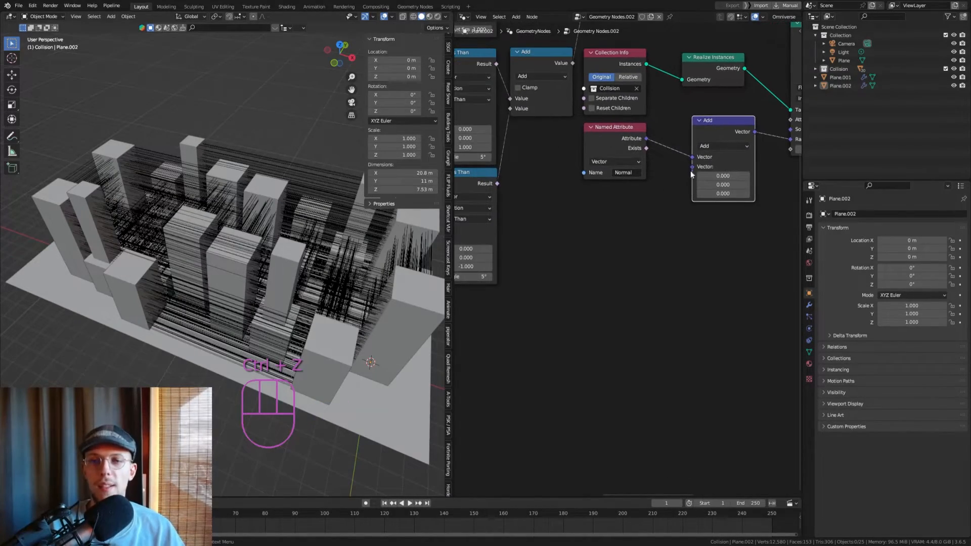
left_click_drag(692, 167, 615, 199)
type("rand")
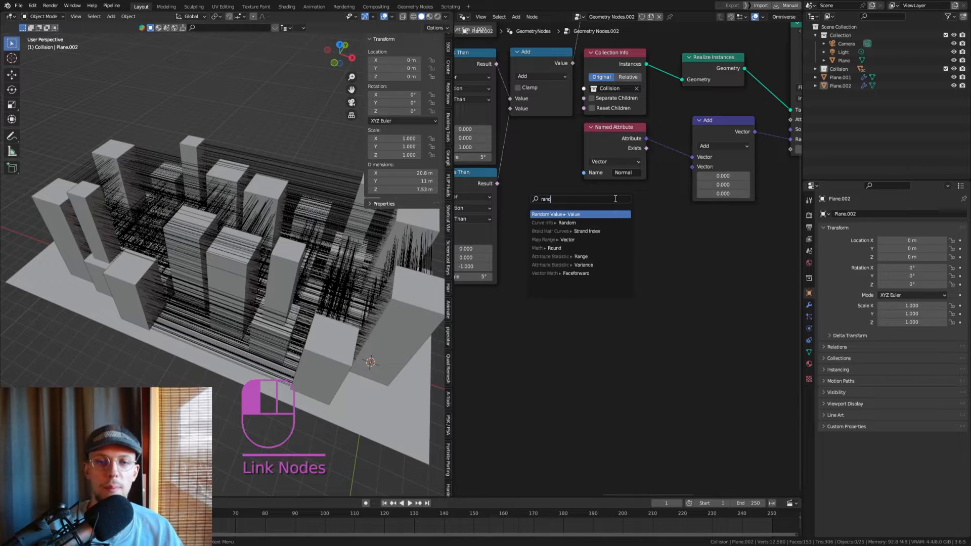
key("Return")
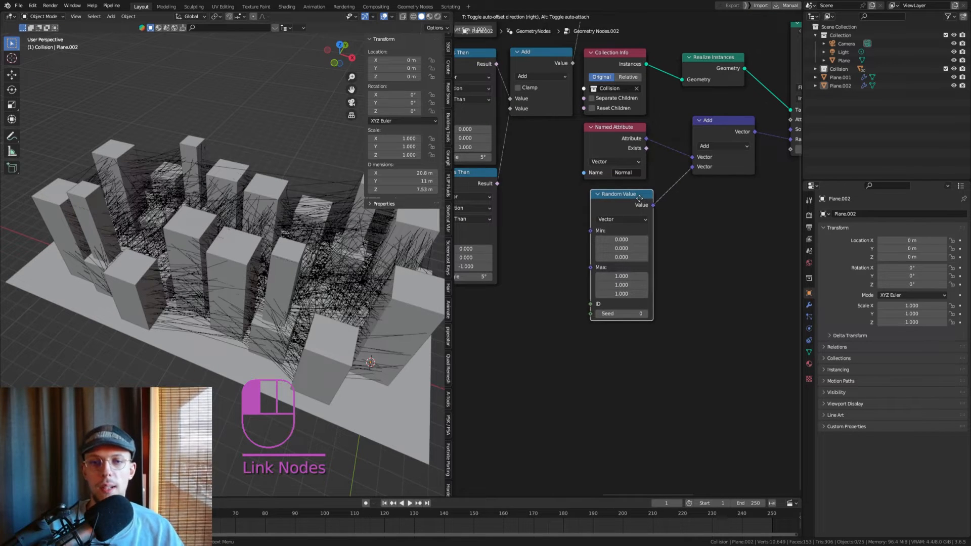
left_click(635, 199)
middle_click_drag(619, 257, 679, 222)
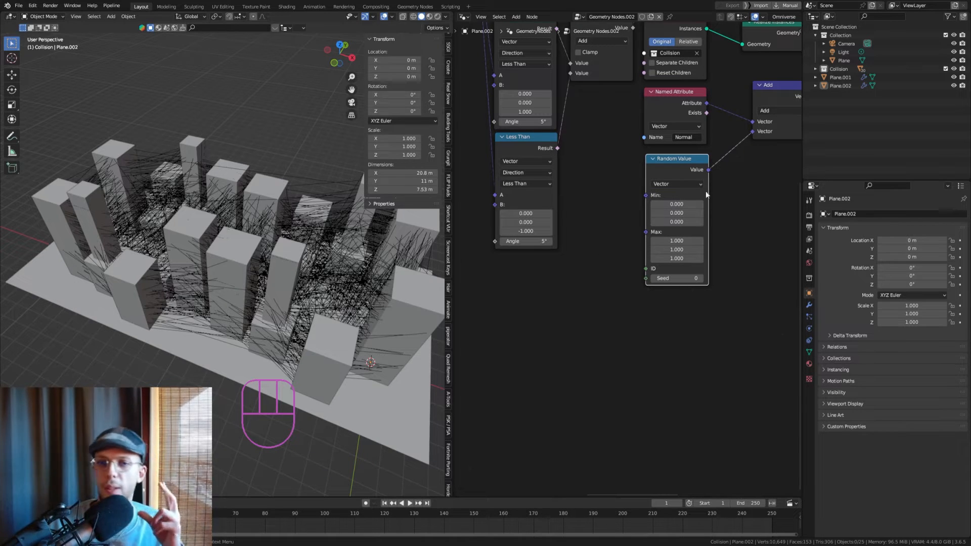
scroll(626, 254, "up", 1)
key("shift+a")
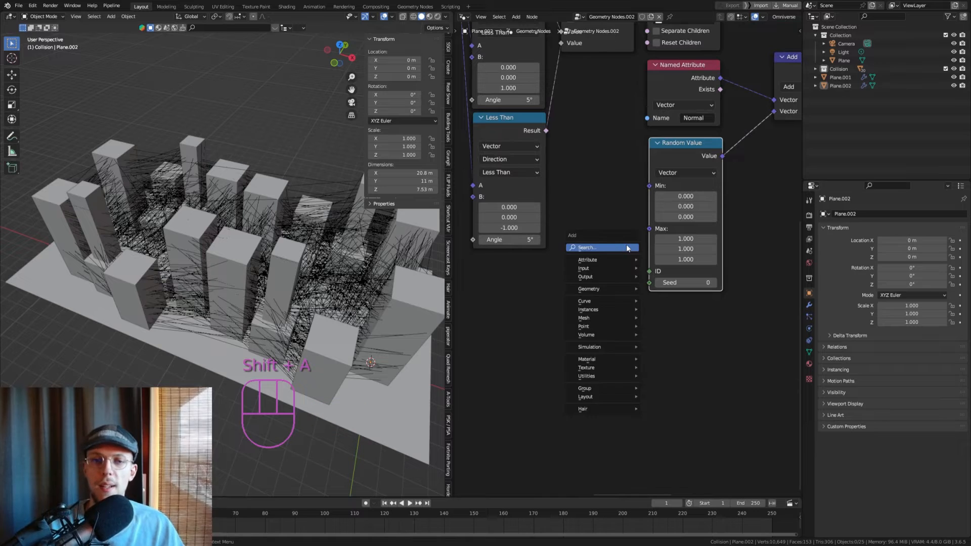
type("to radians")
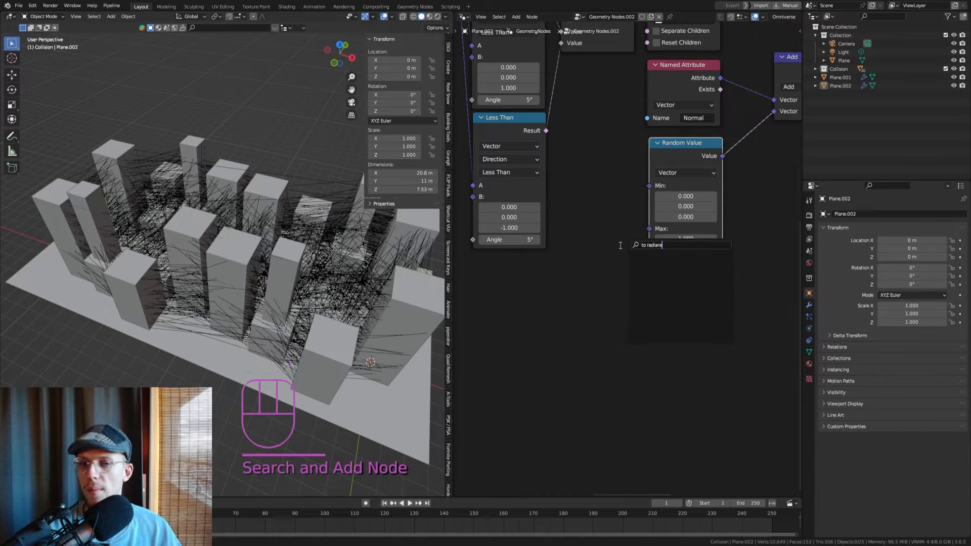
key("ctrl+a")
key("BackSpace")
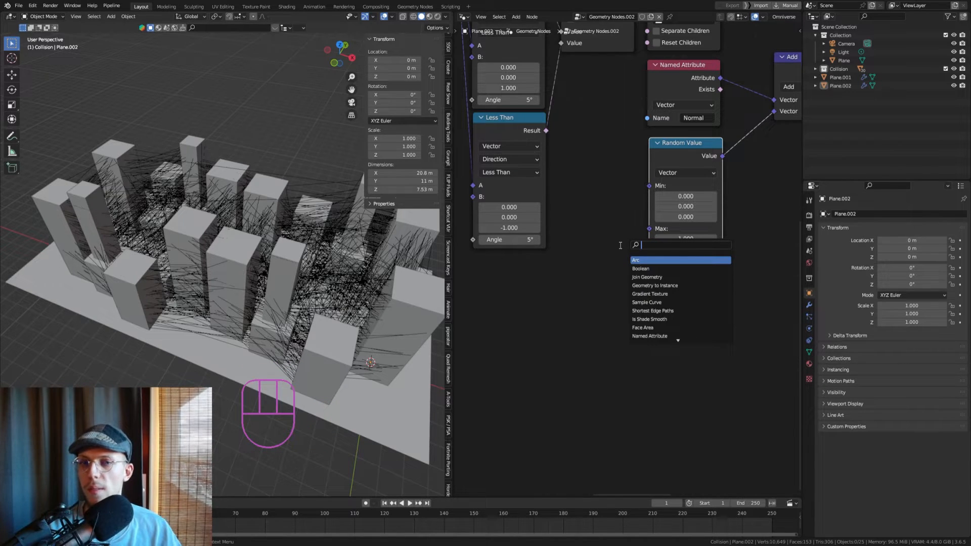
key("Escape")
Add a To Radians math node feeding Random Value's Min and place it below the lower Less Than node.
left_click_drag(649, 186, 587, 223)
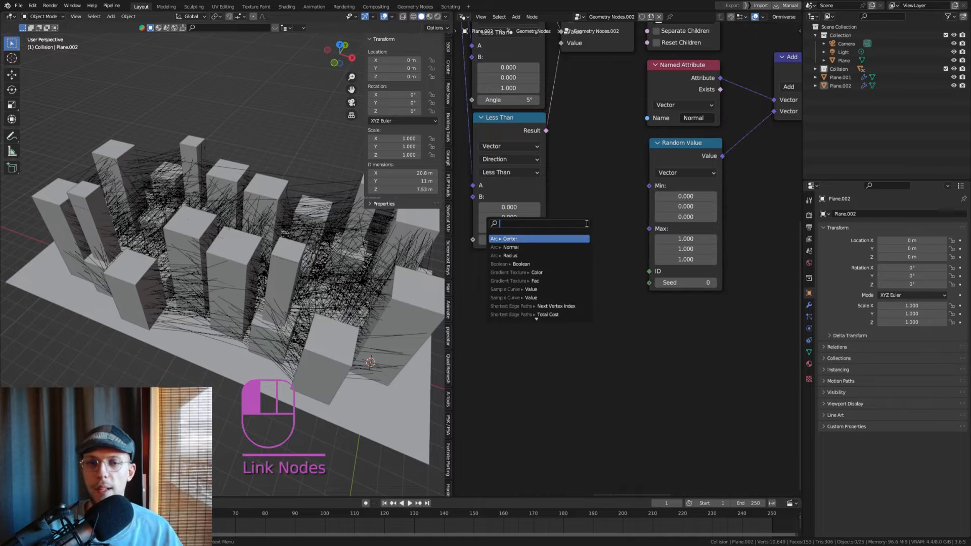
type("radians")
key("Return")
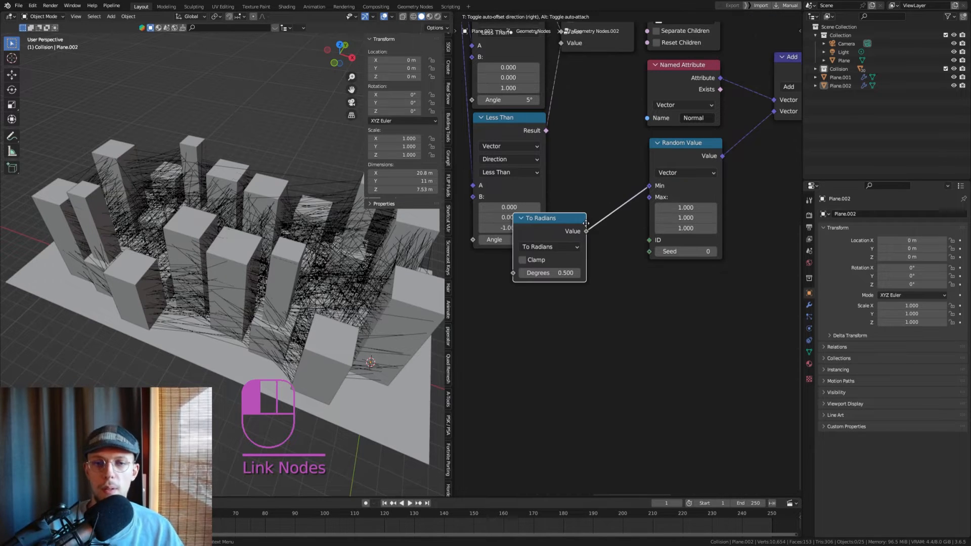
left_click(586, 277)
middle_click_drag(604, 277, 596, 247)
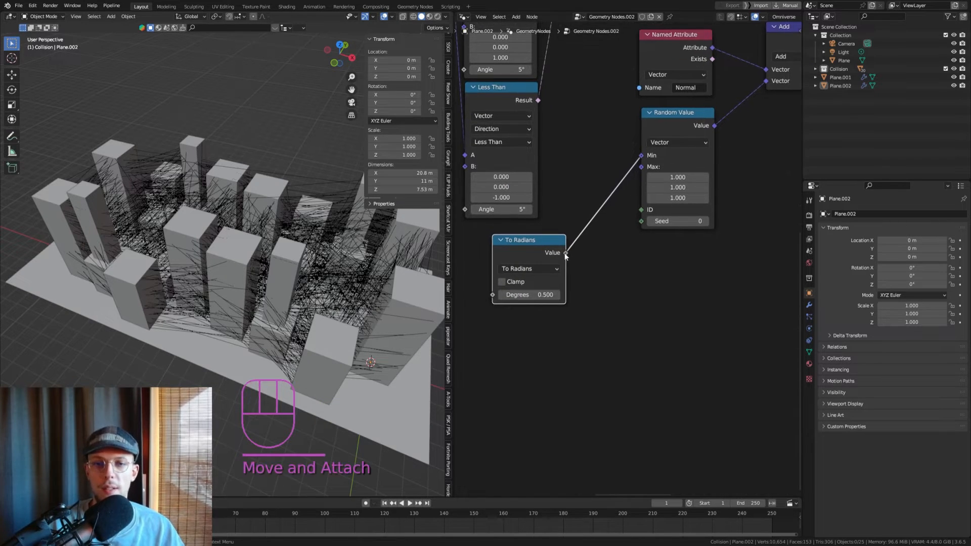
Link To Radians to Random Value's Max and insert a Math node on the link to its Min.
left_click_drag(566, 254, 605, 212)
left_click_drag(644, 172, 643, 168)
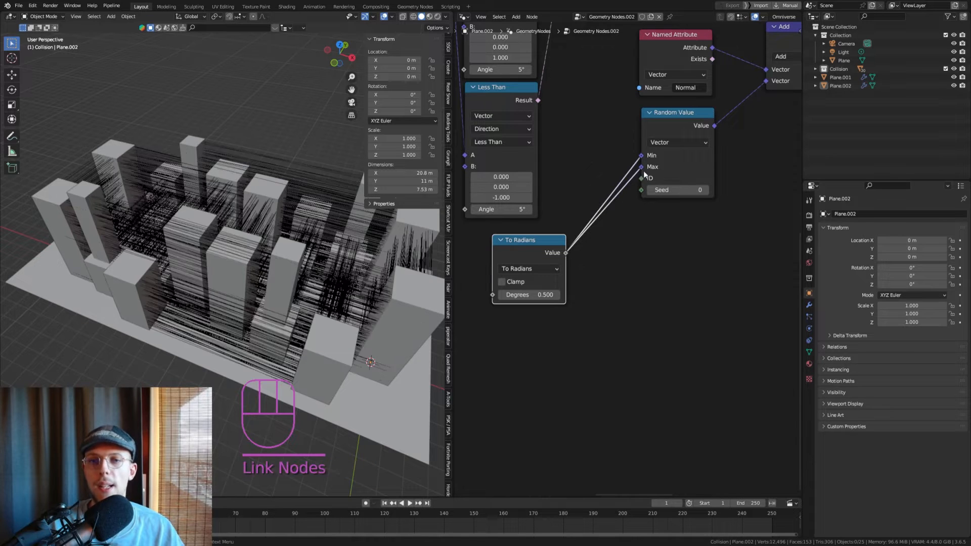
key("shift+a")
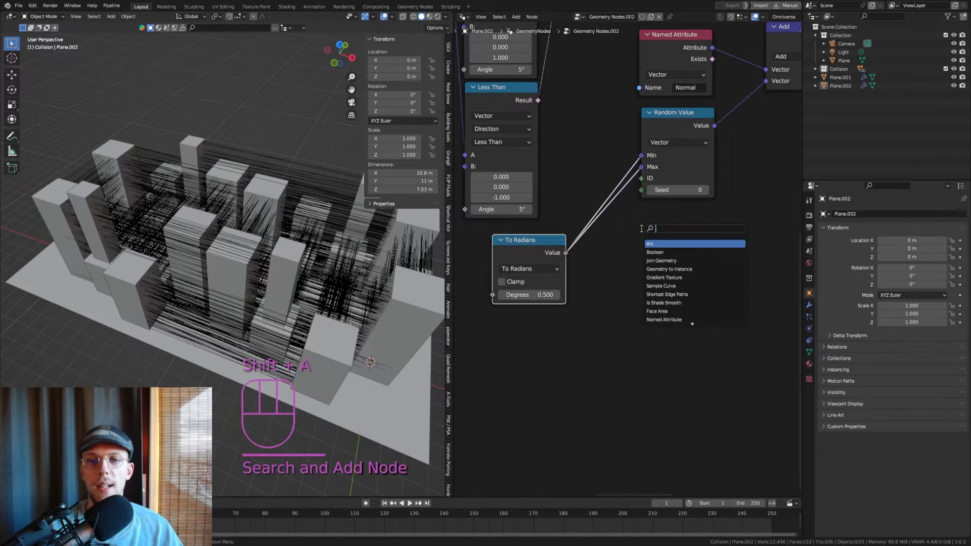
type("add")
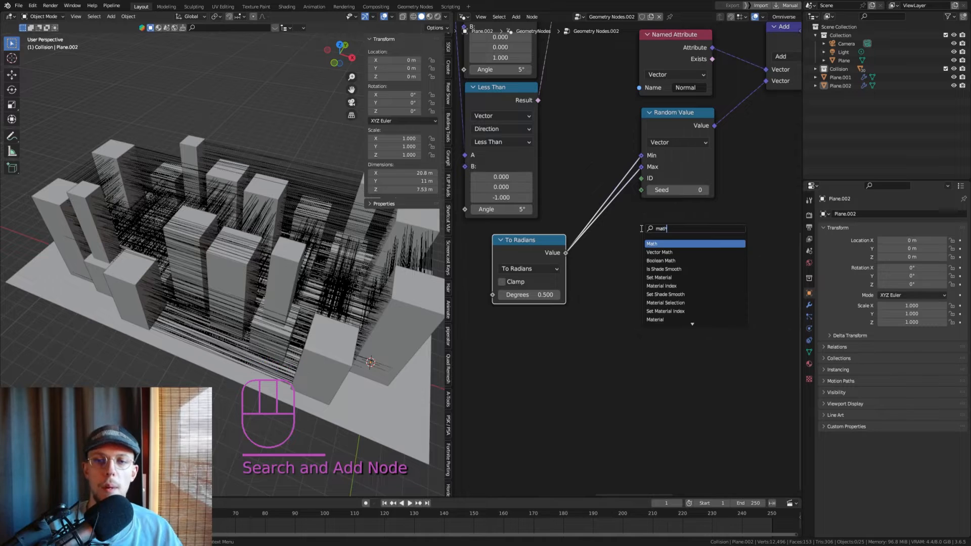
key("Return")
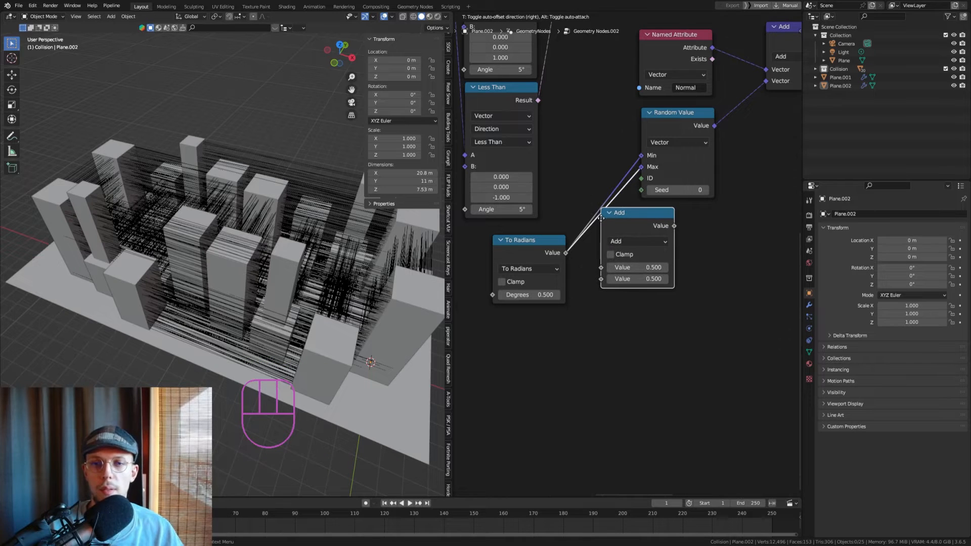
left_click(589, 207)
left_click_drag(636, 205, 664, 113)
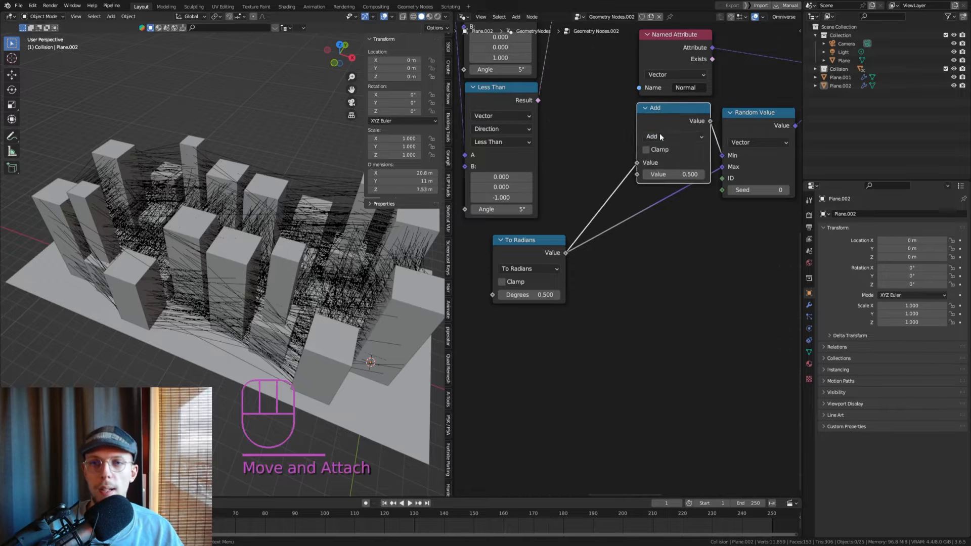
Set the inserted Math node to Multiply with a second value of -1 and nudge Random Value away from it.
left_click(660, 133)
left_click(388, 188)
left_click(668, 174)
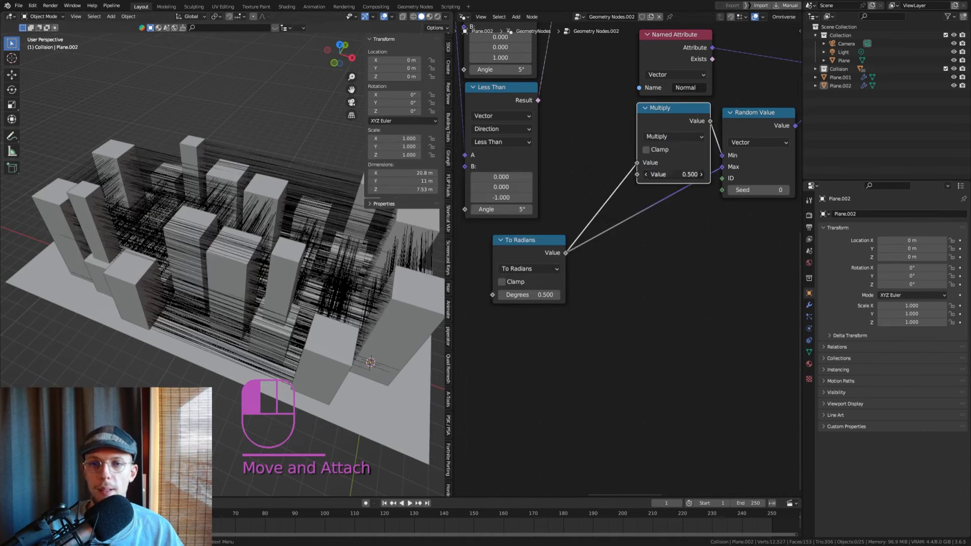
type("-1")
key("Return")
middle_click_drag(668, 174, 556, 179)
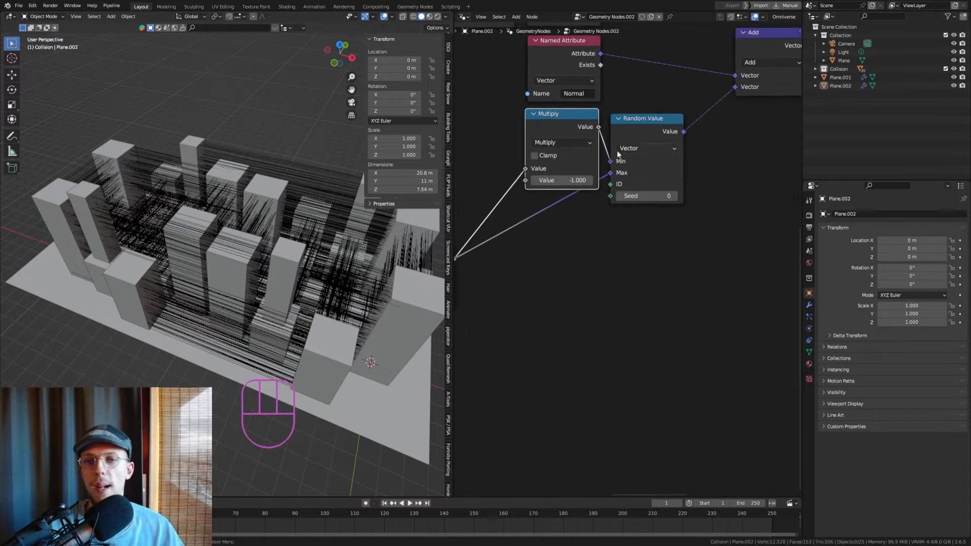
left_click_drag(652, 131, 658, 132)
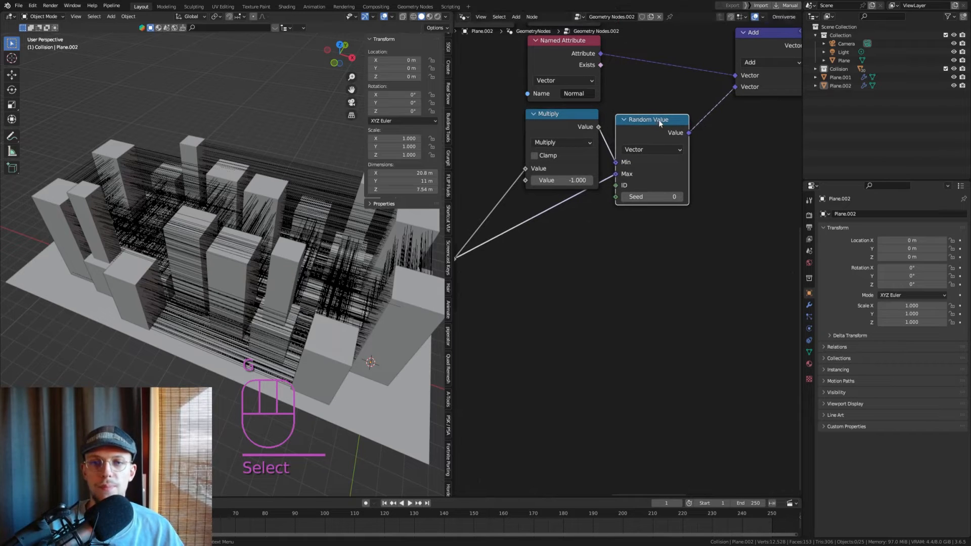
middle_click_drag(657, 132, 697, 121, "shift")
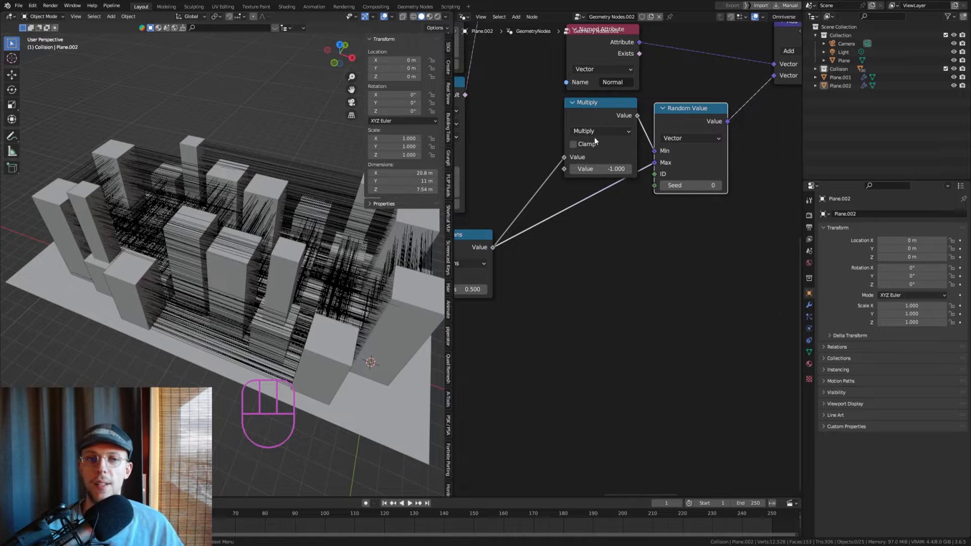
Try the To Degrees operation on the To Radians node and switch it back to To Radians.
scroll(597, 169, "down", 2)
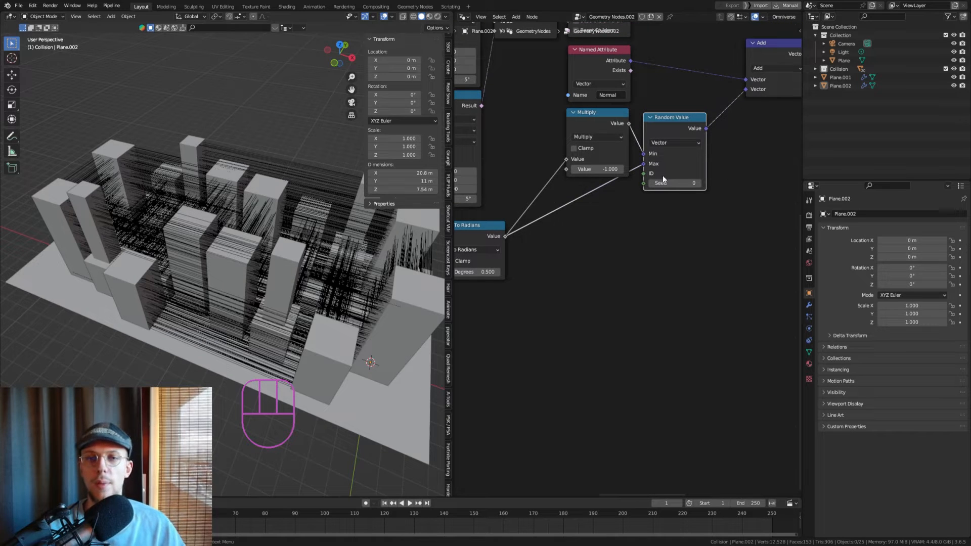
middle_click_drag(535, 184, 619, 150)
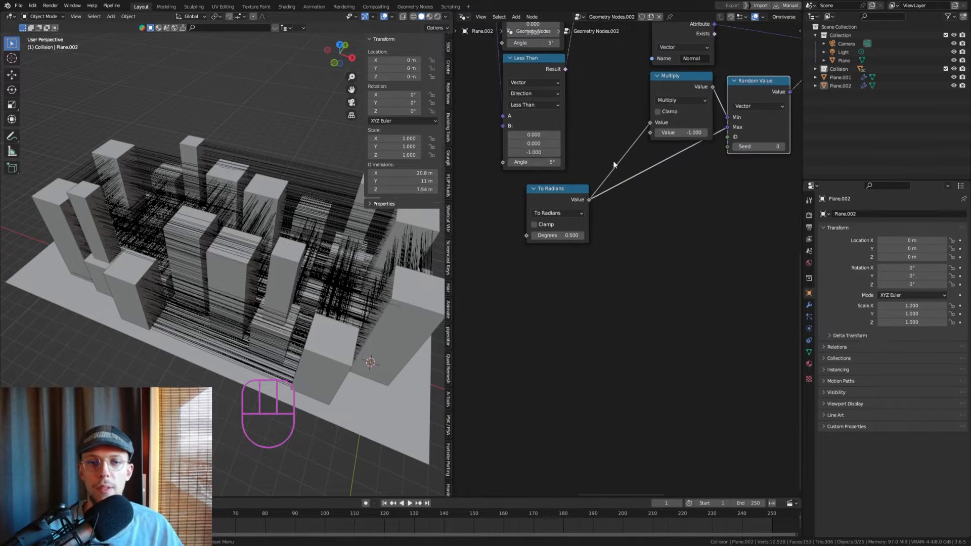
scroll(586, 210, "up", 3)
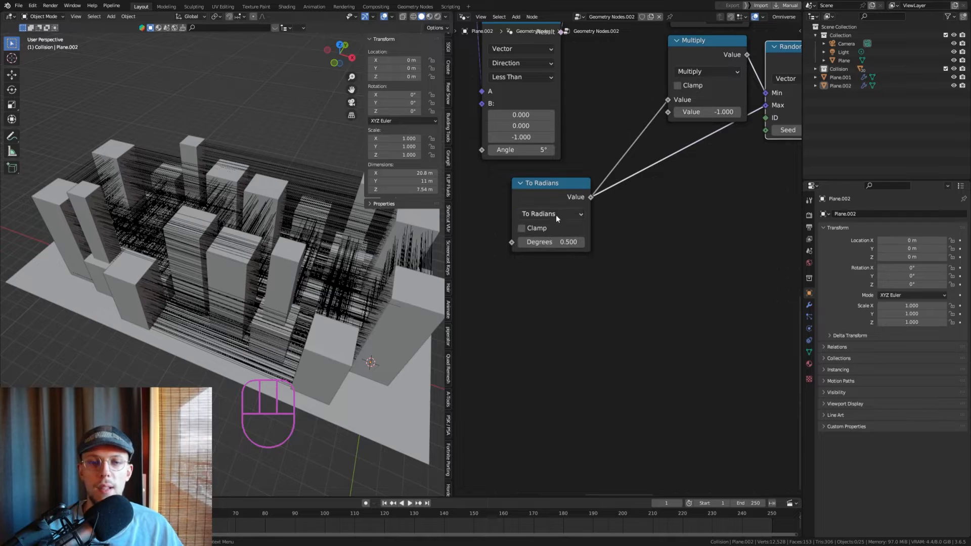
left_click(557, 214)
left_click(550, 248)
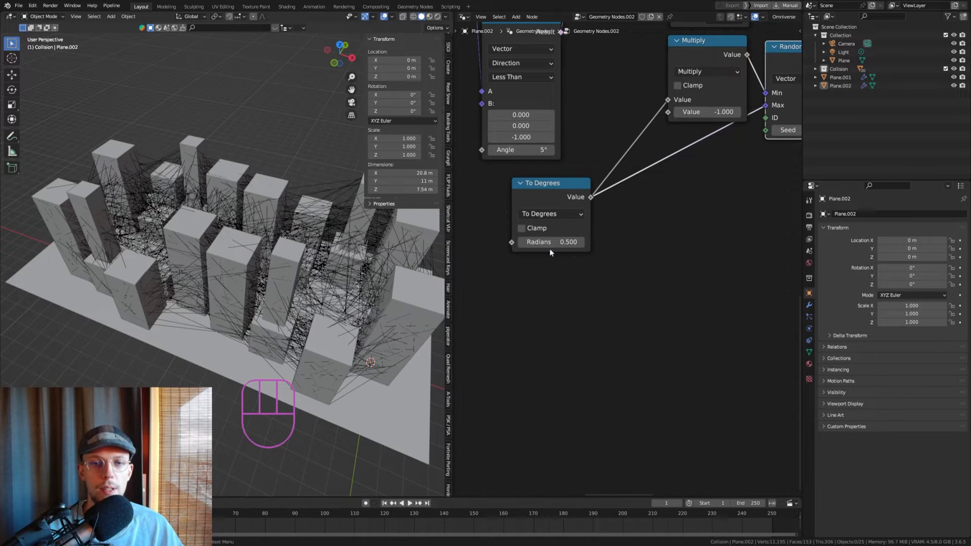
left_click(562, 214)
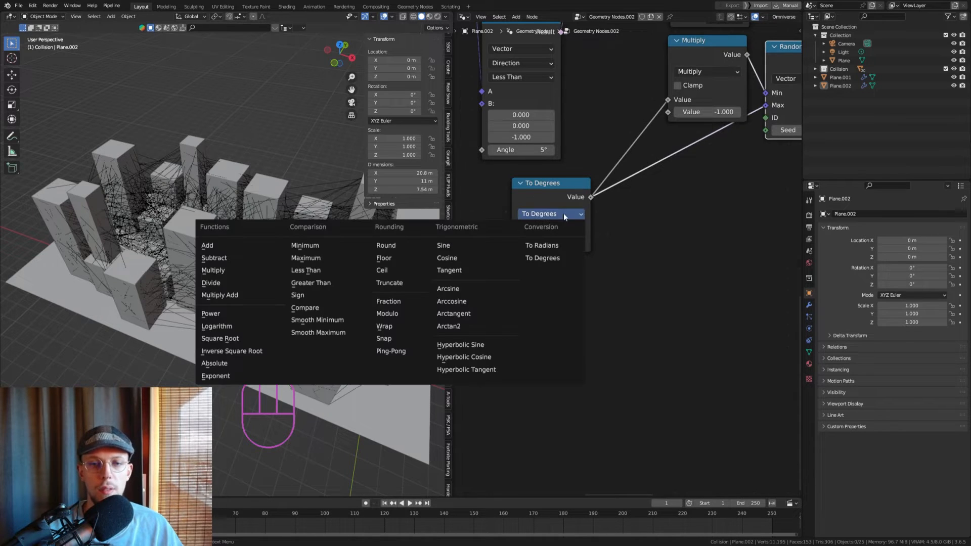
left_click(556, 247)
Set the To Radians node's Degrees value to 45.
middle_click_drag(555, 242, 563, 207)
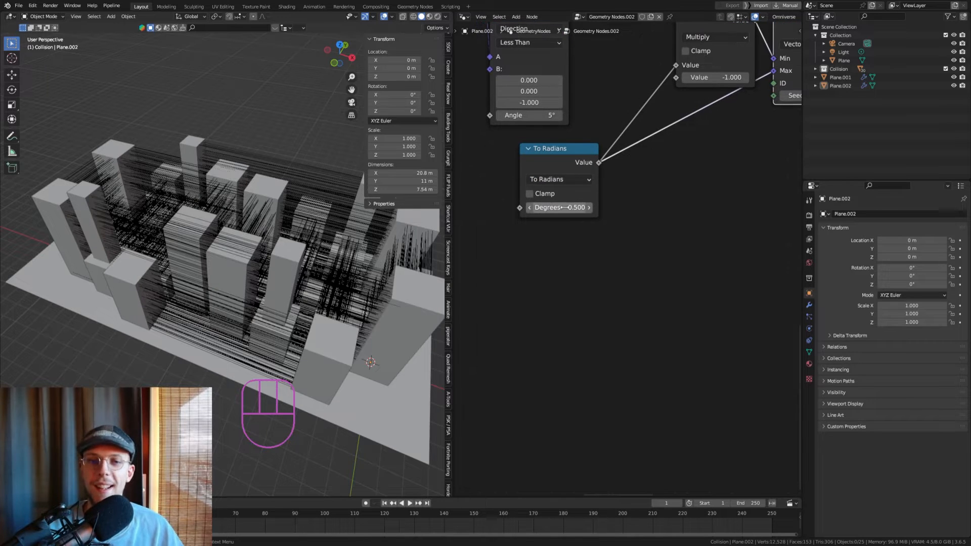
left_click(560, 208)
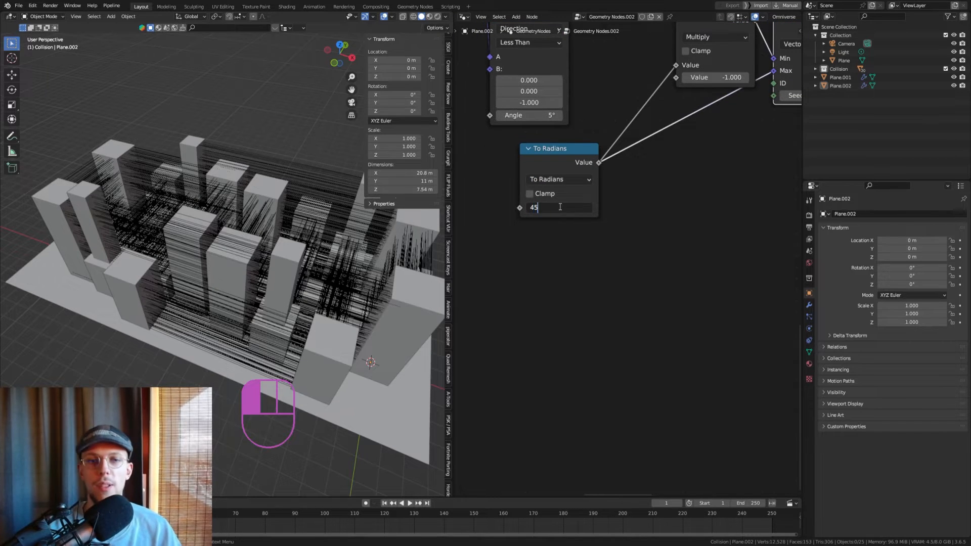
type("45")
key("Return")
Set the Density of the Distribute Points on Faces node to 1.
middle_click_drag(326, 236, 137, 191)
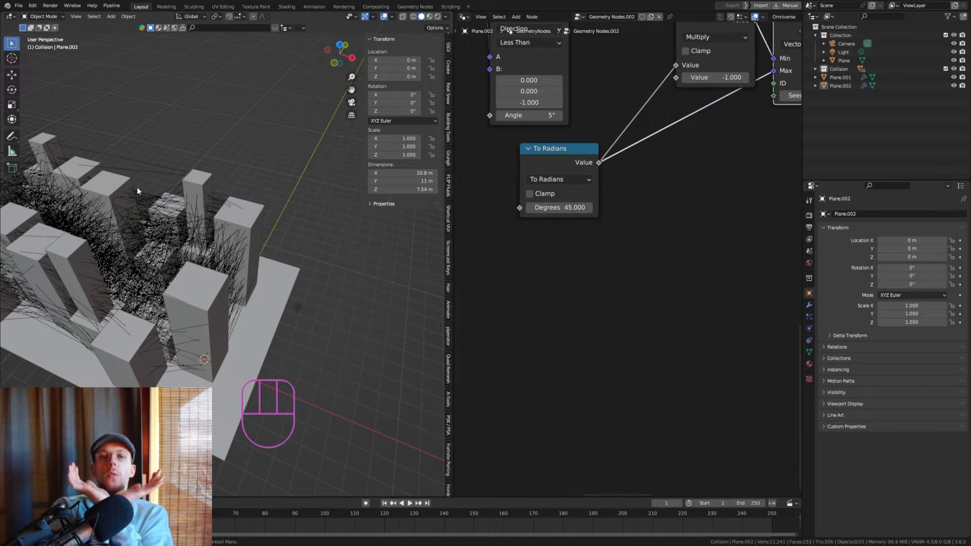
scroll(606, 113, "down", 2)
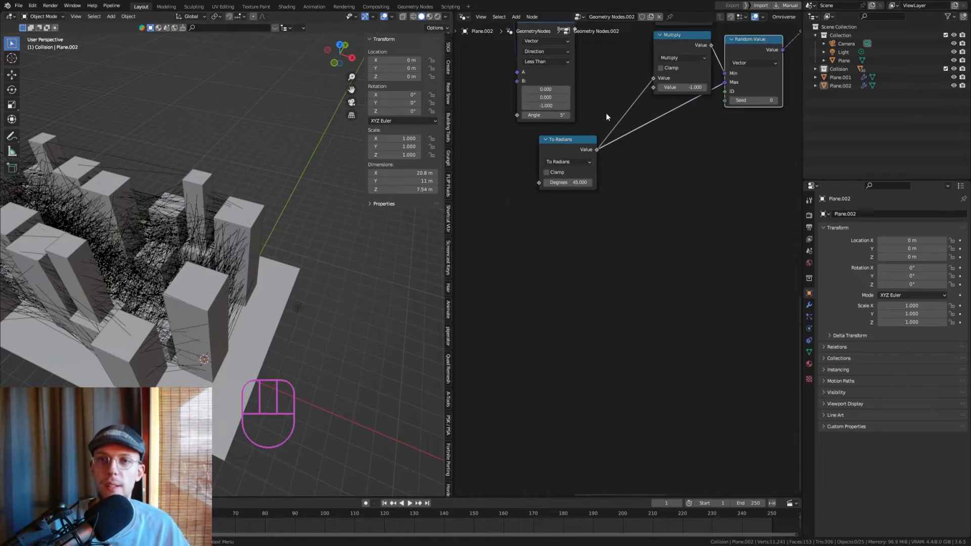
middle_click_drag(606, 114, 542, 205)
scroll(304, 316, "up", 2)
middle_click_drag(124, 195, 250, 222, "shift")
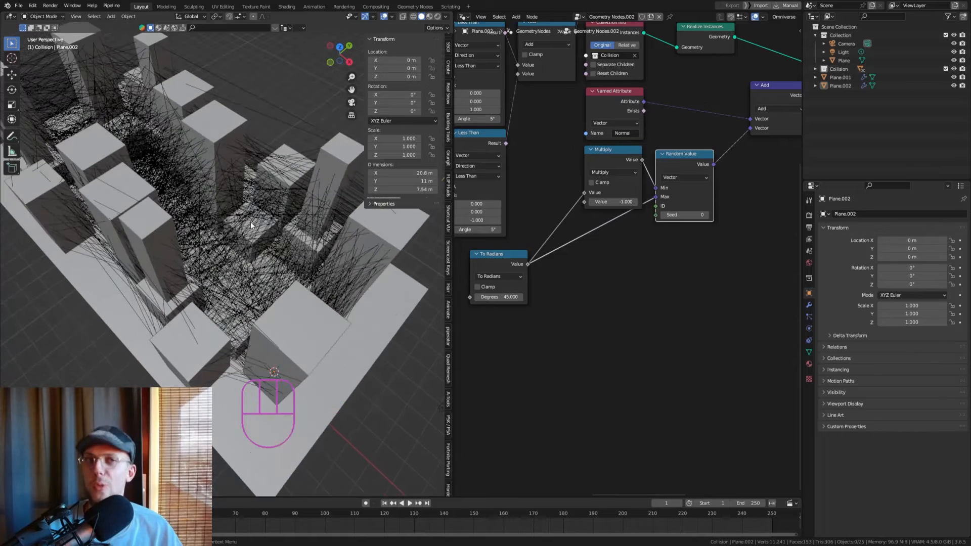
scroll(666, 150, "down", 5)
middle_click_drag(713, 128, 585, 215, "shift")
middle_click_drag(695, 169, 591, 209, "shift")
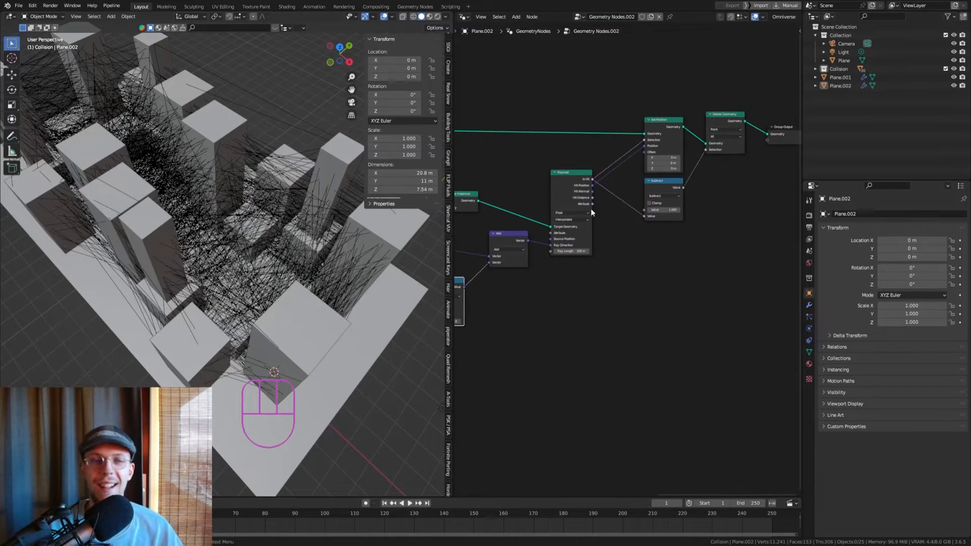
middle_click_drag(485, 222, 676, 197, "shift")
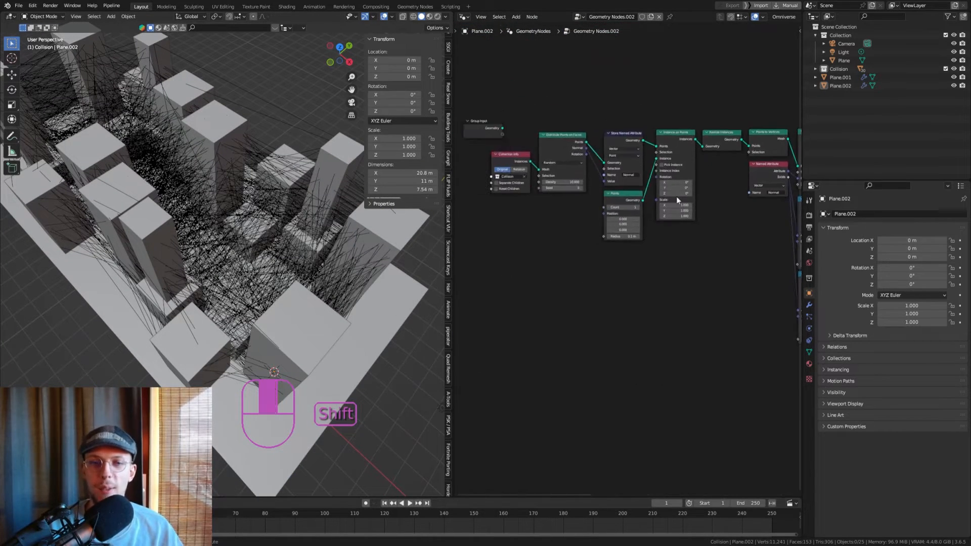
scroll(549, 176, "up", 3)
left_click(571, 190)
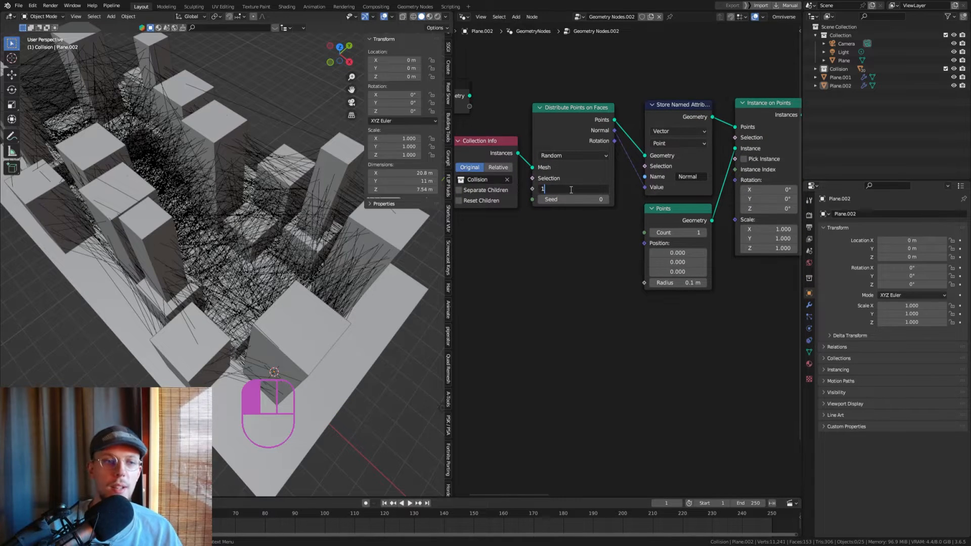
type("1")
key("Return")
Examine the cable lines up close where they start and end on the building walls.
middle_click_drag(212, 145, 216, 276, "shift")
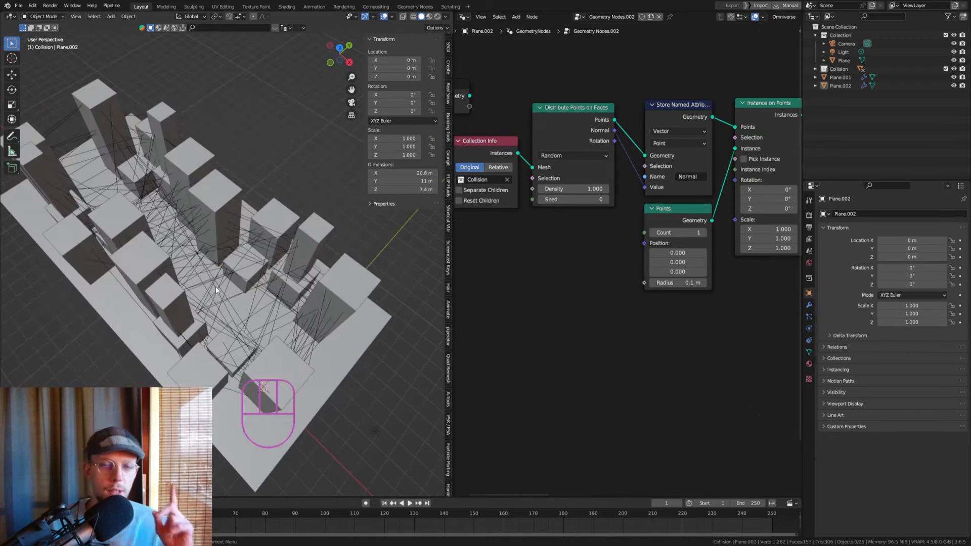
scroll(223, 275, "up", 1)
scroll(287, 234, "up", 4)
middle_click_drag(263, 239, 265, 182)
scroll(243, 244, "up", 4)
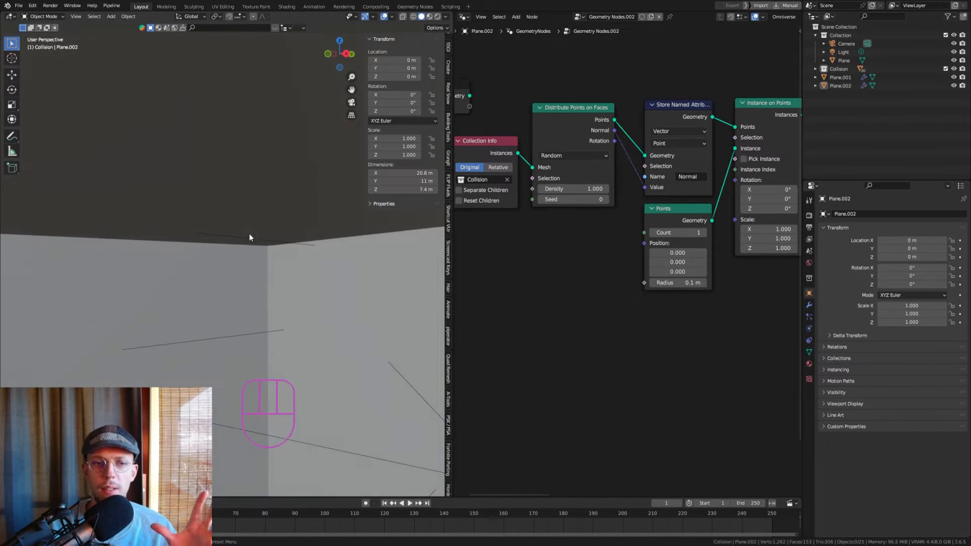
mouse_move(257, 222)
middle_mouse_down()
mouse_move(266, 230)
mouse_move(272, 223)
middle_mouse_up()
scroll(272, 220, "down", 8)
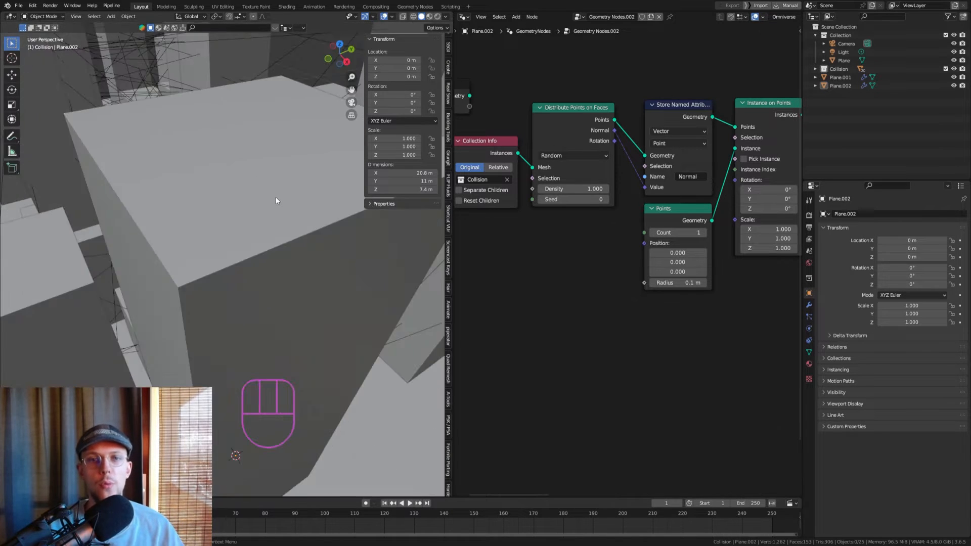
scroll(291, 193, "down", 5)
Connect a Viewer node to Extrude Mesh's output and inspect the extruded lines on the building walls.
middle_click_drag(468, 179, 577, 210)
scroll(582, 210, "down", 6)
middle_click_drag(774, 220, 613, 208)
scroll(613, 205, "up", 5)
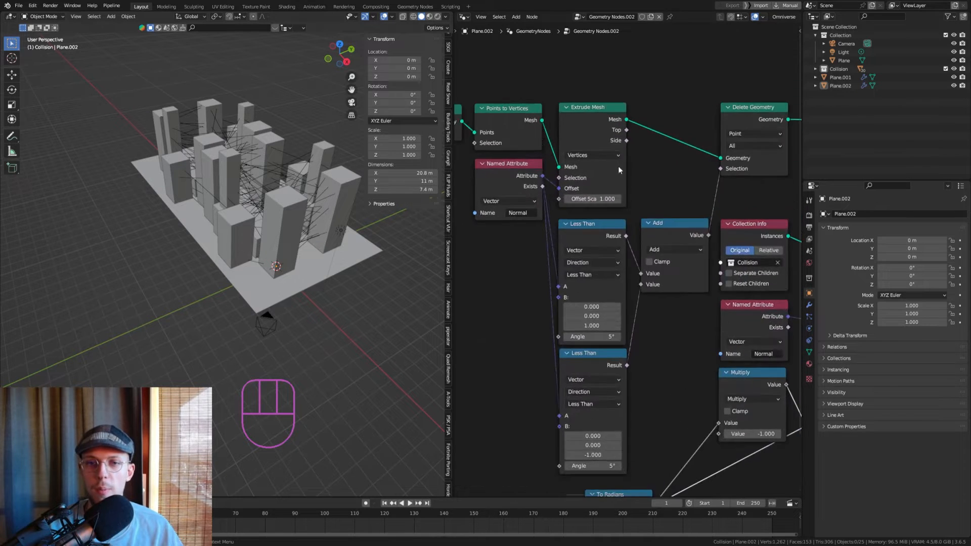
middle_click_drag(574, 173, 667, 191, "shift")
scroll(690, 205, "up", 2)
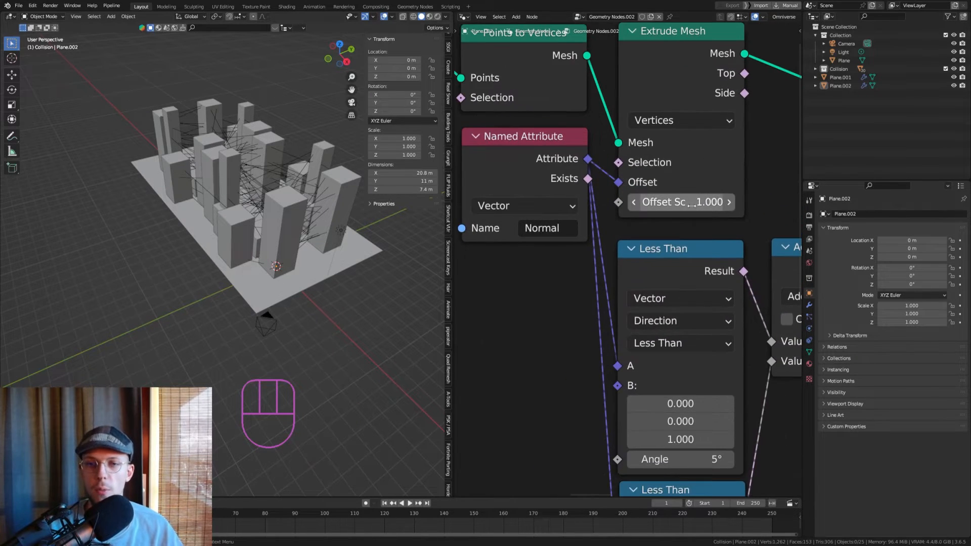
scroll(632, 215, "down", 2)
middle_click_drag(320, 171, 307, 217, "shift")
left_click(657, 90, "ctrl+shift")
scroll(268, 263, "up", 4)
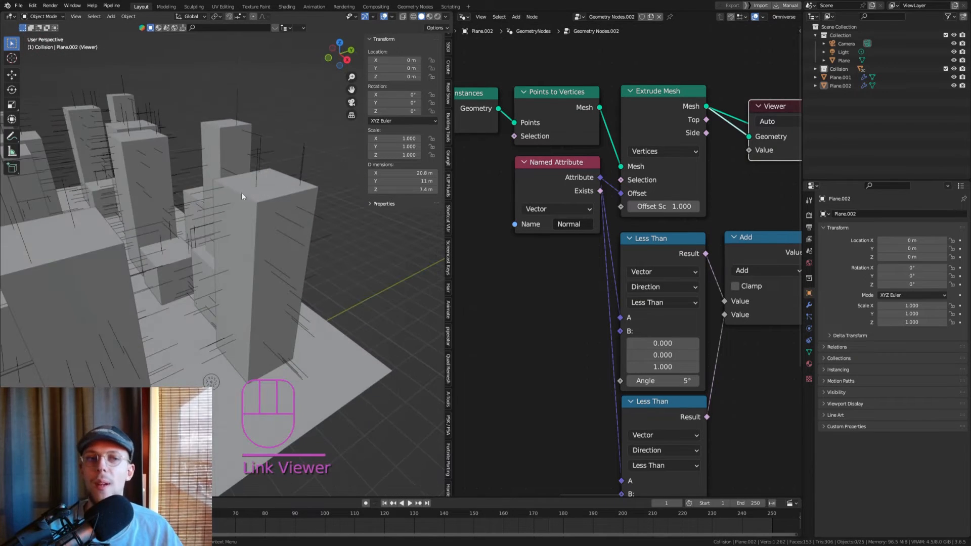
middle_click_drag(241, 192, 259, 184)
scroll(280, 195, "down", 2)
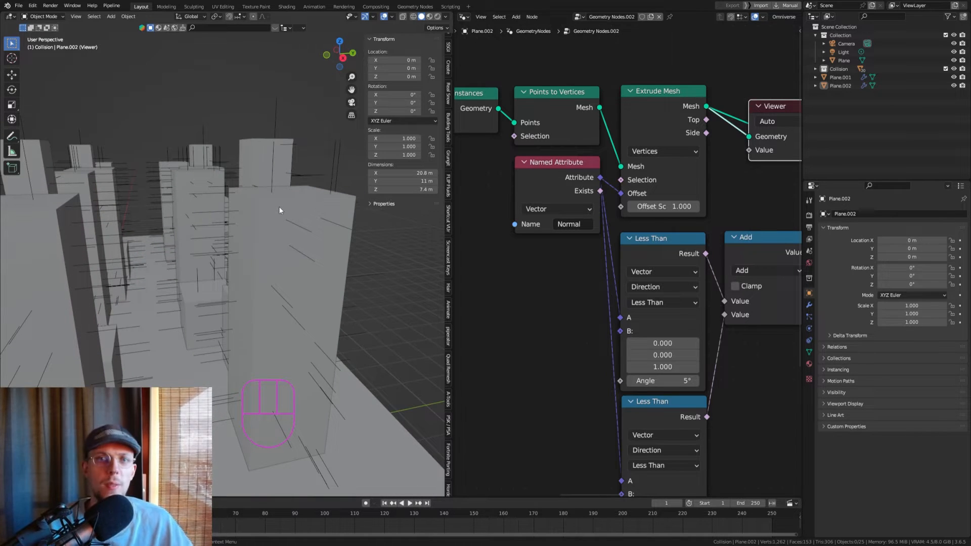
Set Extrude Mesh's Offset Scale to 0.00001.
left_click(670, 207)
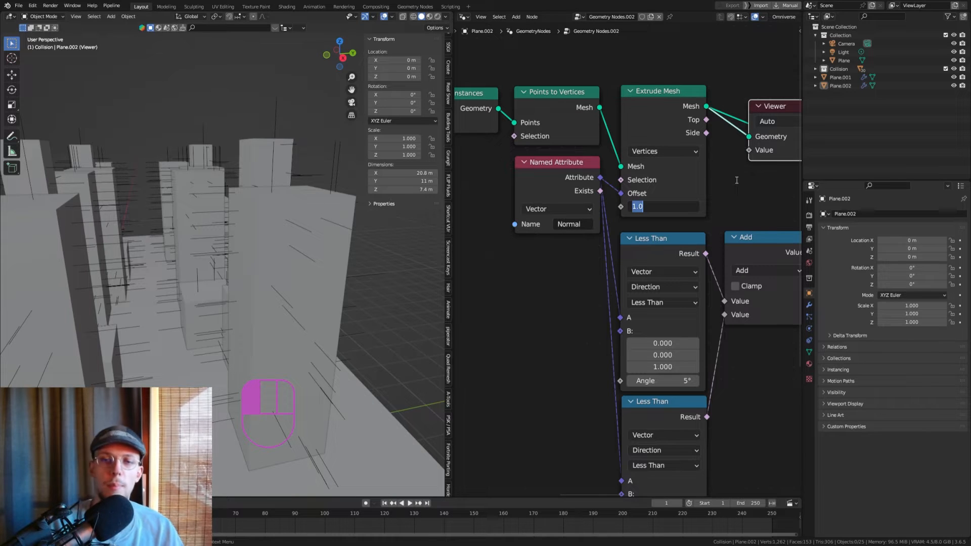
type(".00")
left_click(736, 180)
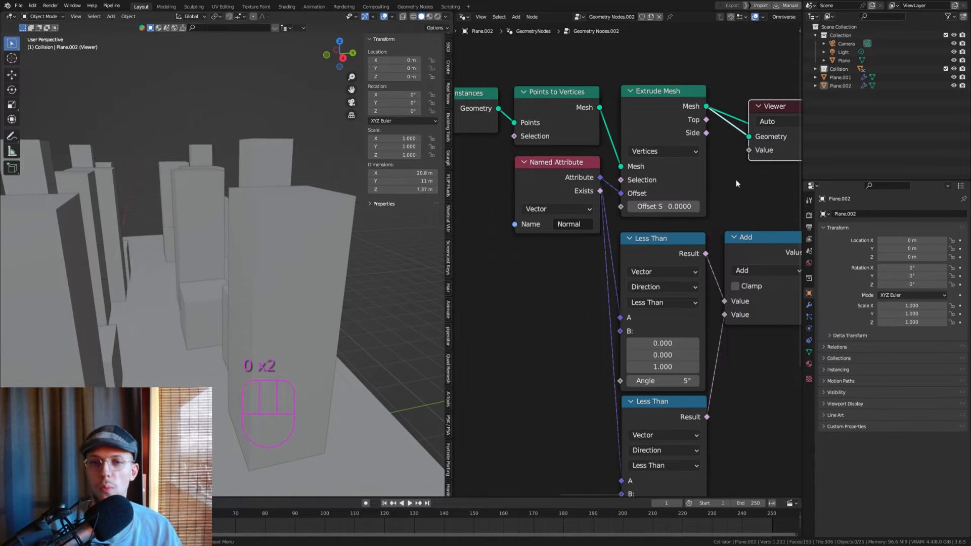
left_click(679, 207)
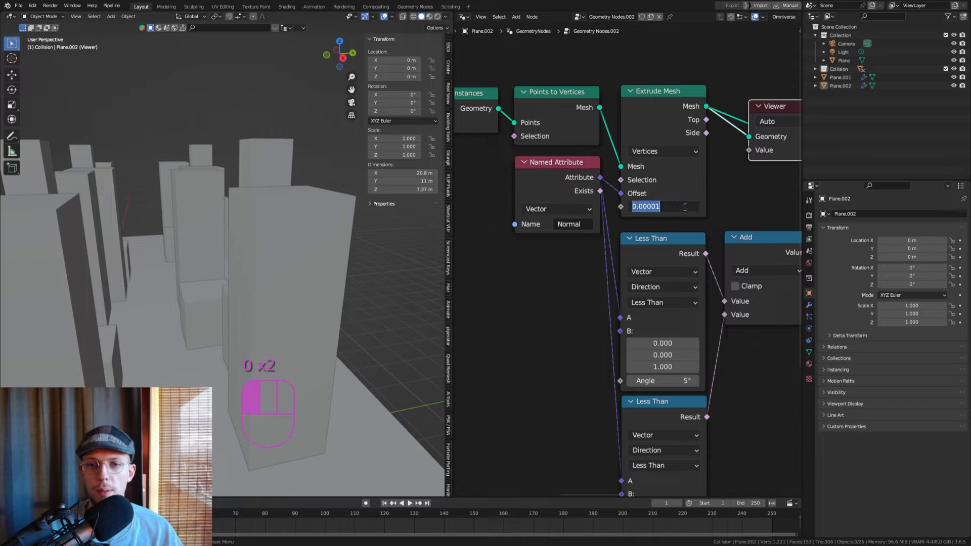
left_click(370, 186)
Inspect the building walls for the shortened extrusions in wireframe shading and return to solid shading.
scroll(307, 204, "down", 6)
scroll(284, 231, "up", 4)
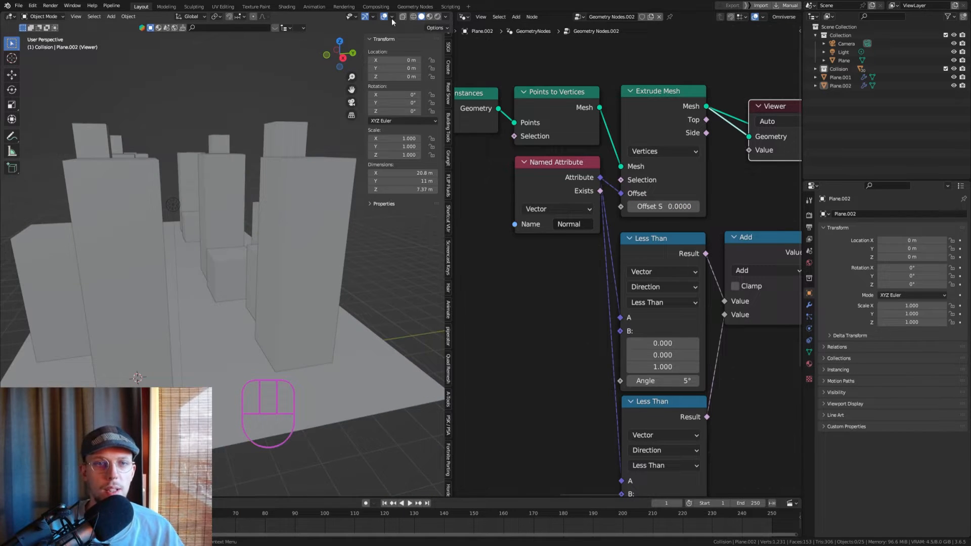
left_click(413, 17)
mouse_move(281, 167)
middle_mouse_down()
mouse_move(314, 199)
mouse_move(398, 3)
middle_mouse_up()
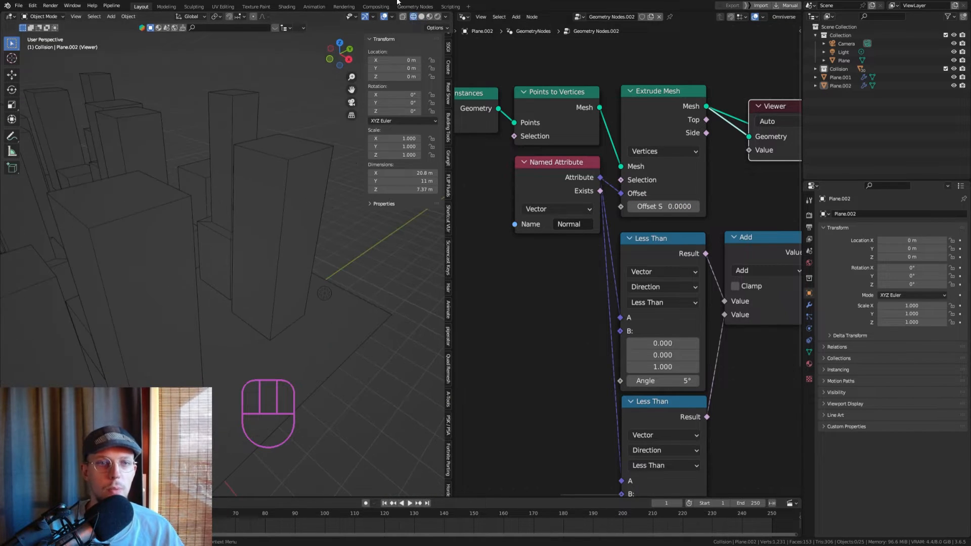
left_click(421, 16)
scroll(668, 175, "down", 5)
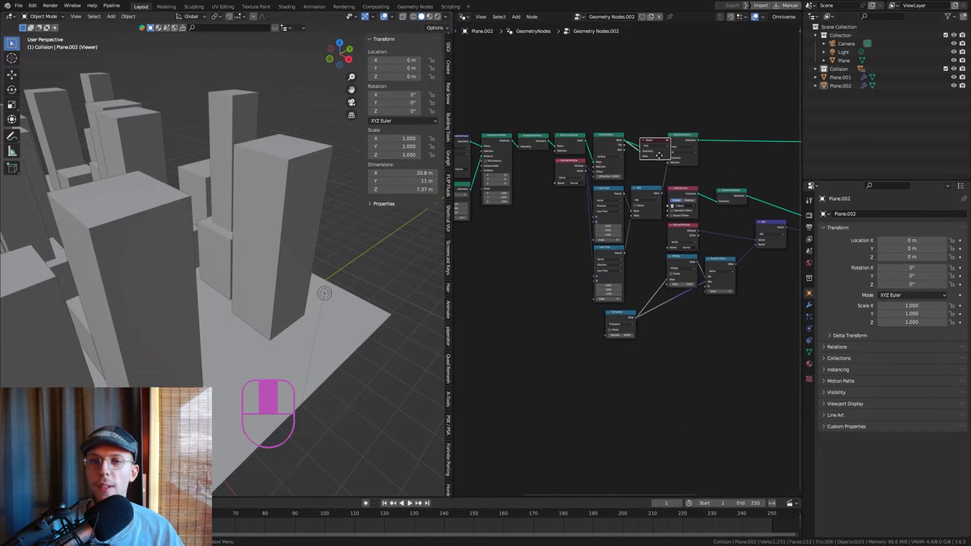
Delete the Viewer node attached to Extrude Mesh and inspect the cable lines between the buildings.
left_click(657, 145)
scroll(642, 139, "up", 3)
key("Delete")
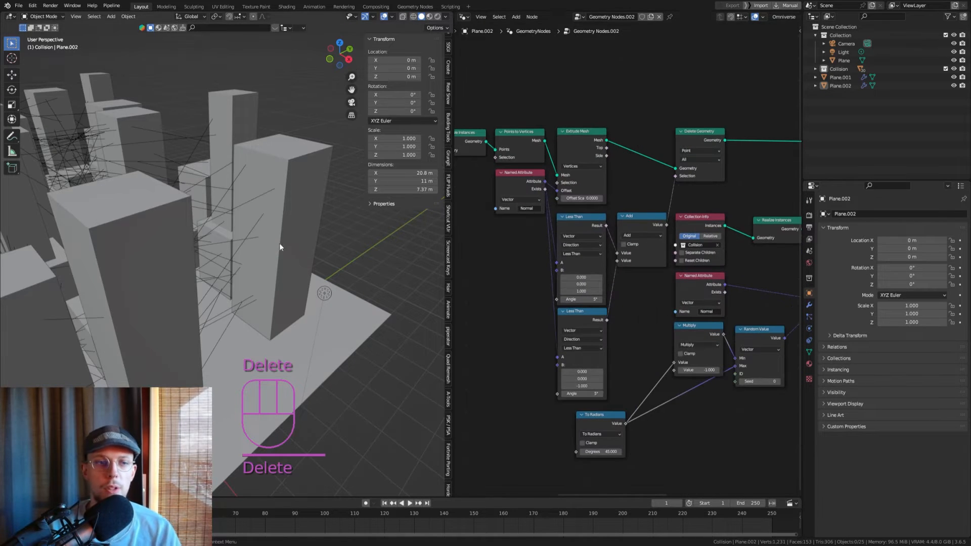
middle_click_drag(235, 192, 261, 257)
scroll(261, 257, "up", 6)
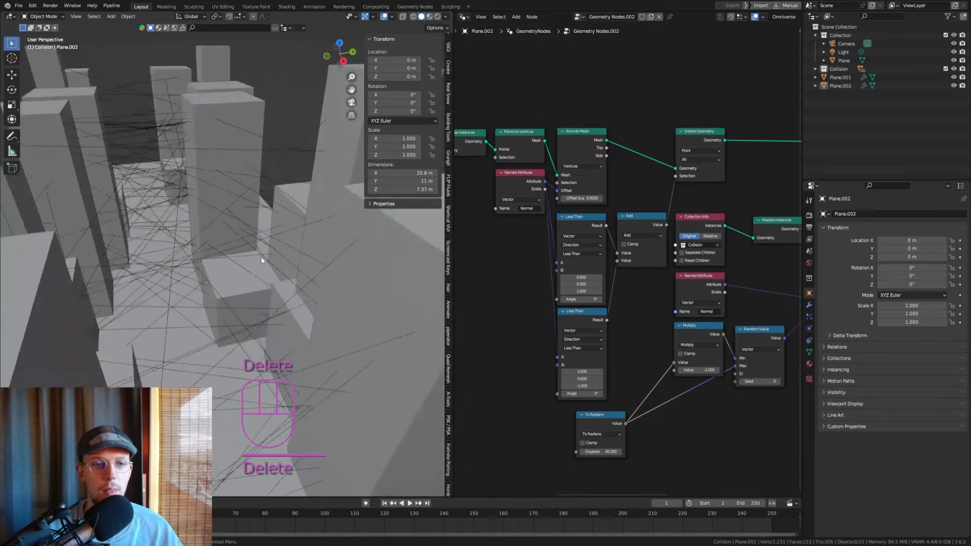
middle_click_drag(294, 289, 242, 150)
scroll(295, 267, "up", 4)
scroll(102, 219, "down", 10)
scroll(582, 198, "up", 5)
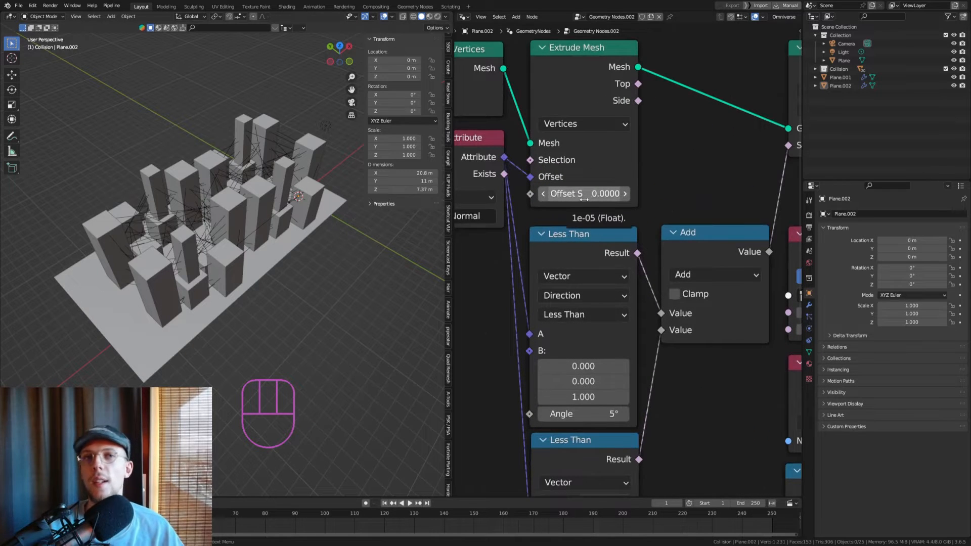
Save the file and look over the cable lines across the whole block of buildings.
middle_click_drag(212, 235, 265, 215)
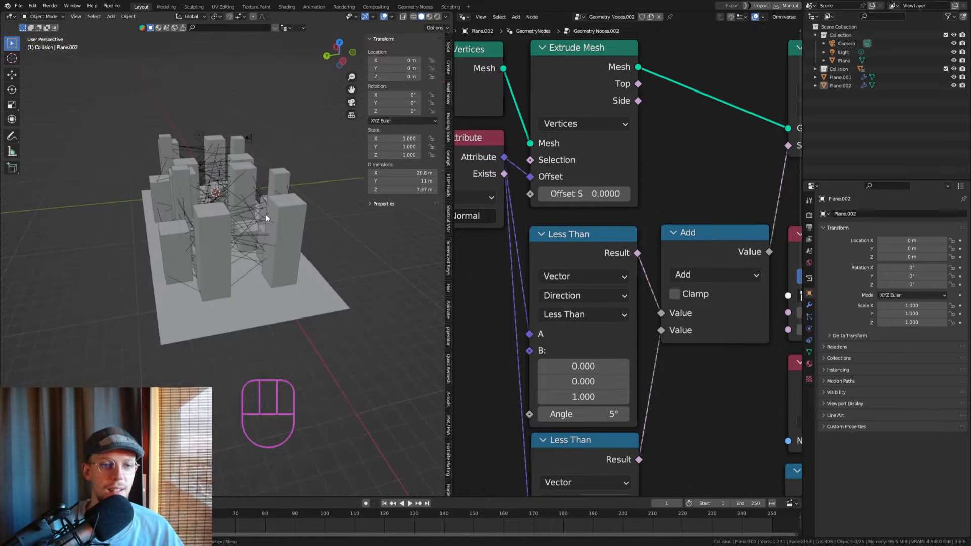
middle_click_drag(211, 201, 286, 184, "shift")
key("ctrl+s")
scroll(287, 182, "up", 6)
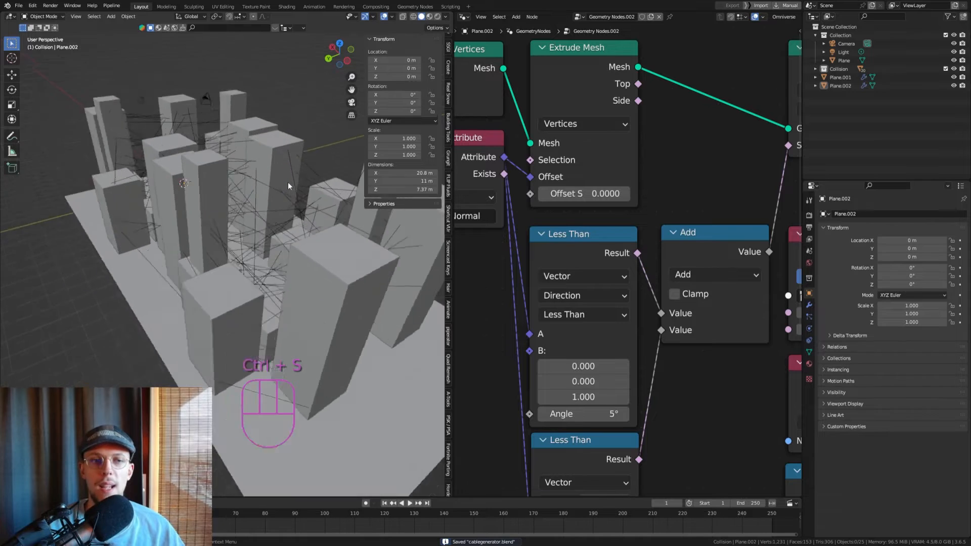
scroll(214, 160, "down", 5)
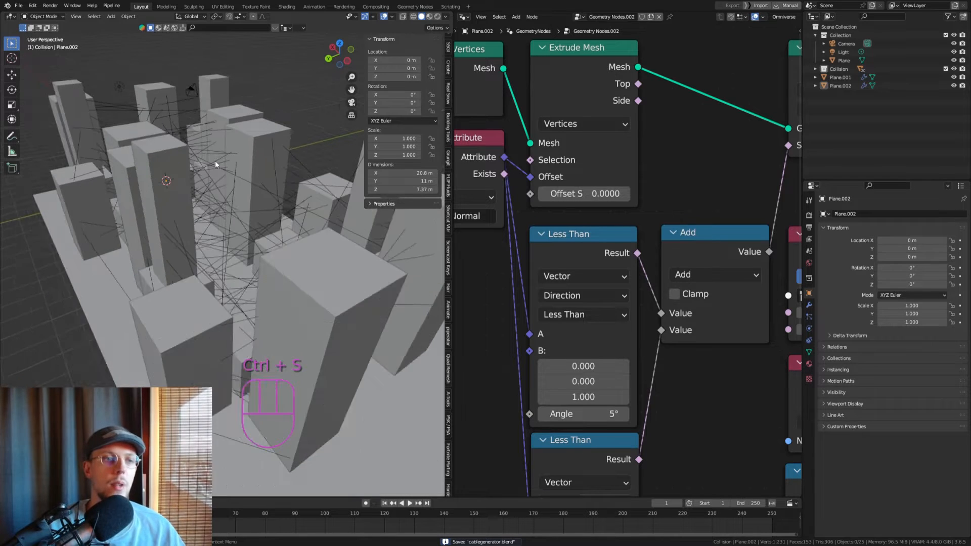
middle_click_drag(216, 161, 229, 156, "shift")
scroll(215, 154, "up", 2)
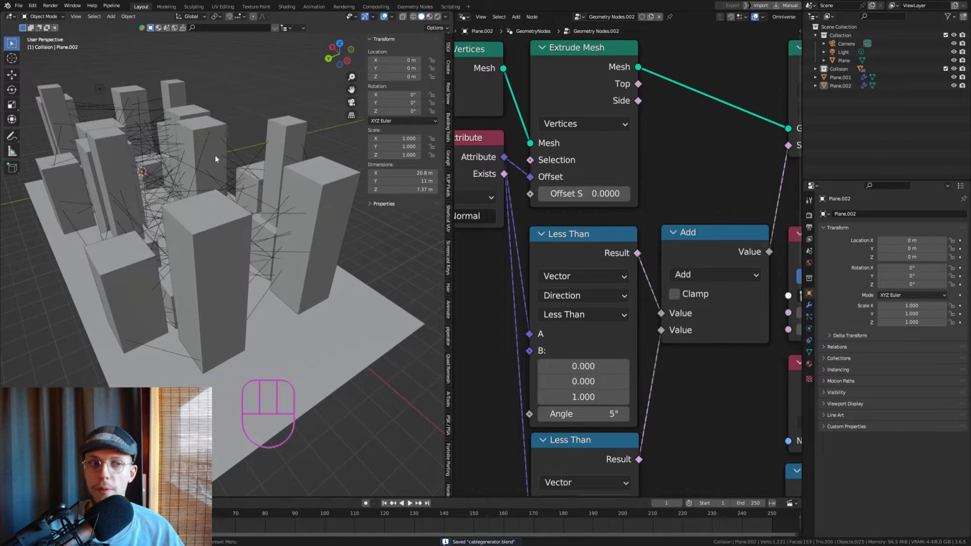
scroll(183, 276, "down", 3)
middle_click_drag(208, 259, 262, 220, "shift")
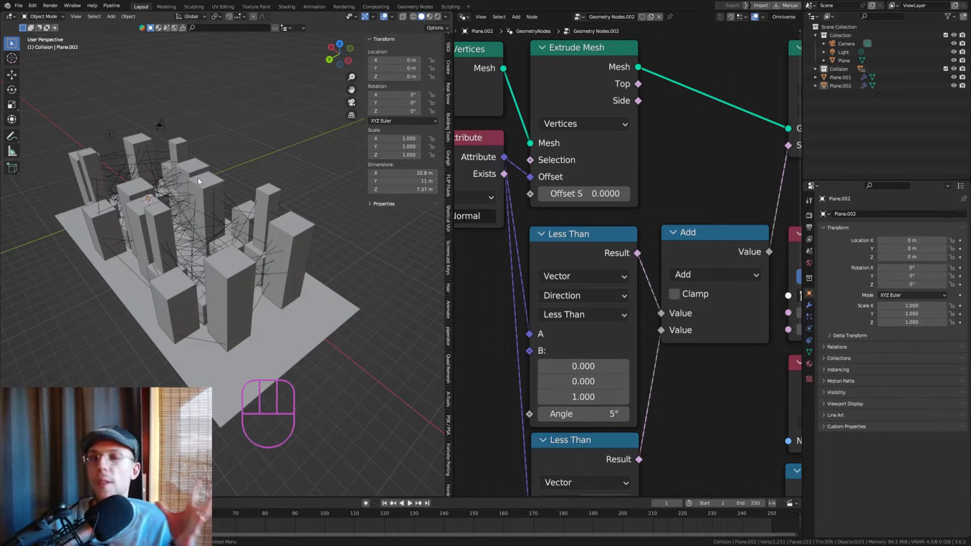
Move the last Delete Geometry node closer to the Set Position node.
middle_click_drag(708, 188, 748, 178)
scroll(690, 140, "down", 4)
scroll(747, 177, "down", 5)
left_click(673, 121)
key("g")
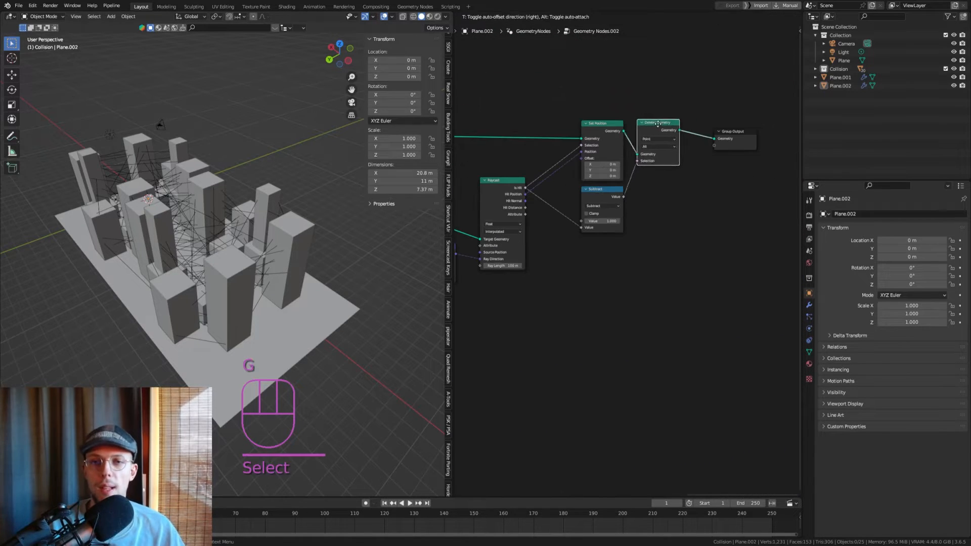
left_click(656, 125)
Insert a Mesh to Curve node between the last Delete Geometry node and Group Output, placed close to Delete Geometry.
middle_click_drag(711, 138, 609, 136)
scroll(609, 137, "up", 5)
key("shift+a")
left_click(619, 124)
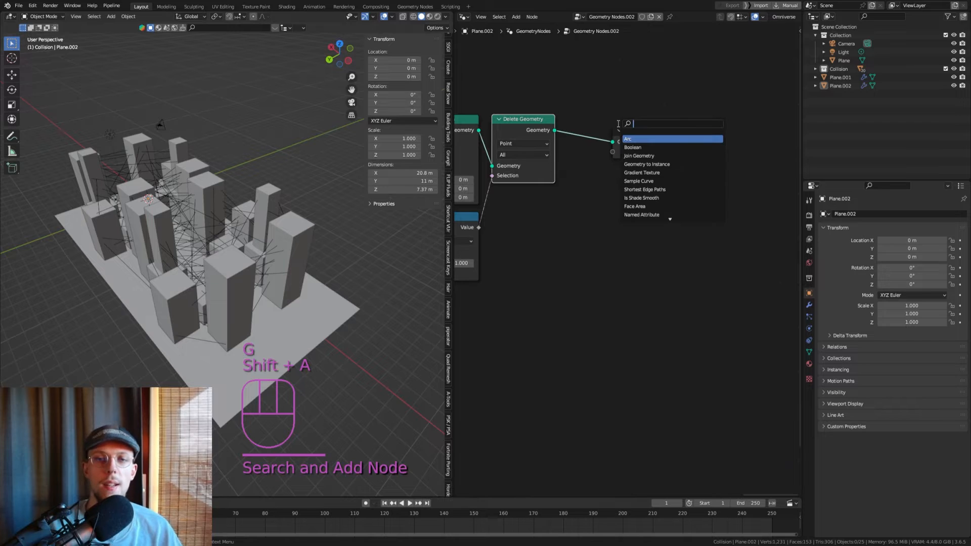
type("mesh to cu")
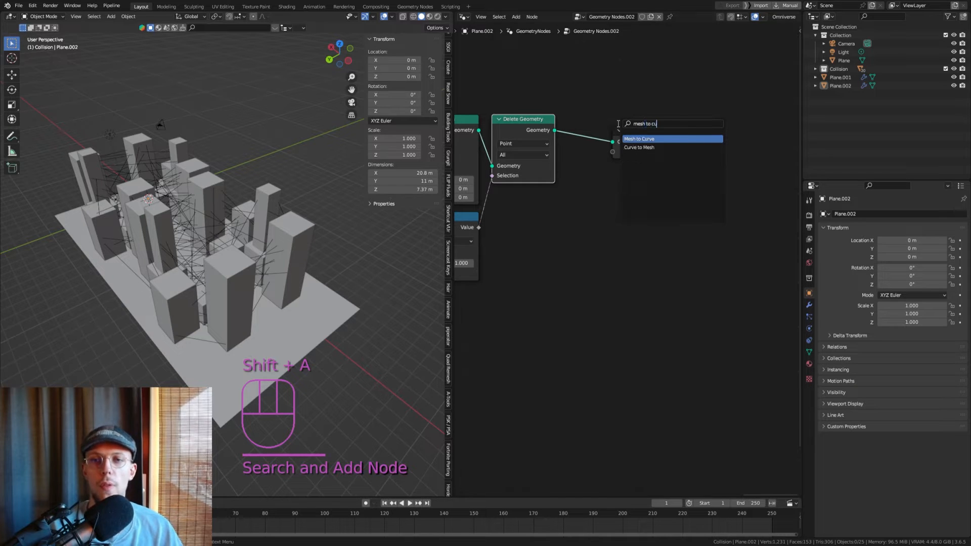
key("Return")
left_click(570, 114)
scroll(215, 191, "up", 4)
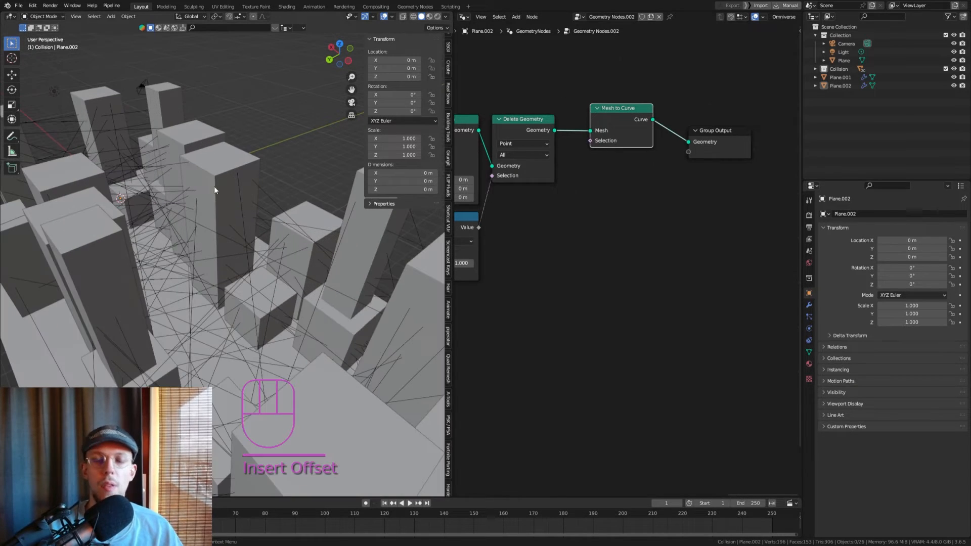
key("g")
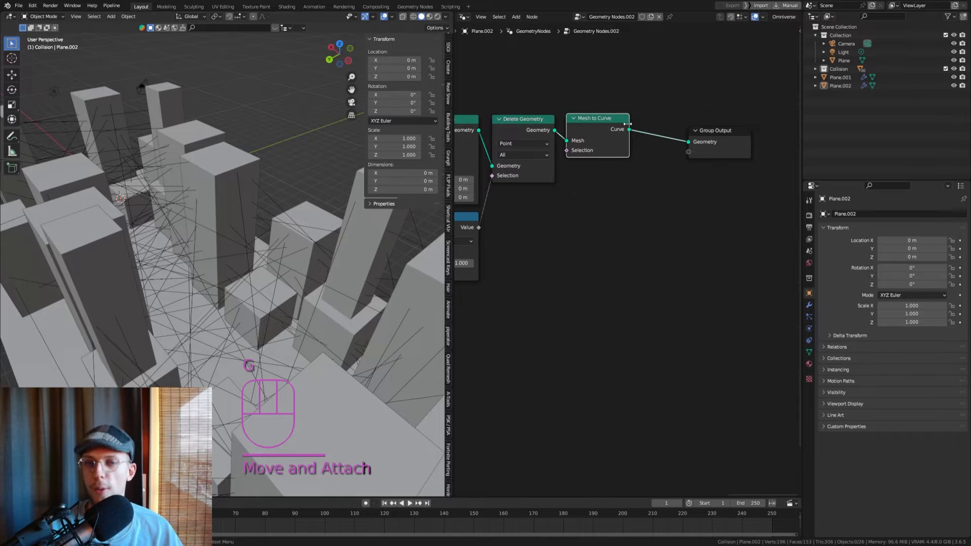
left_click(630, 129)
Move Group Output farther away and insert a Set Spline Type node right after Mesh to Curve.
key("g")
left_click(744, 121)
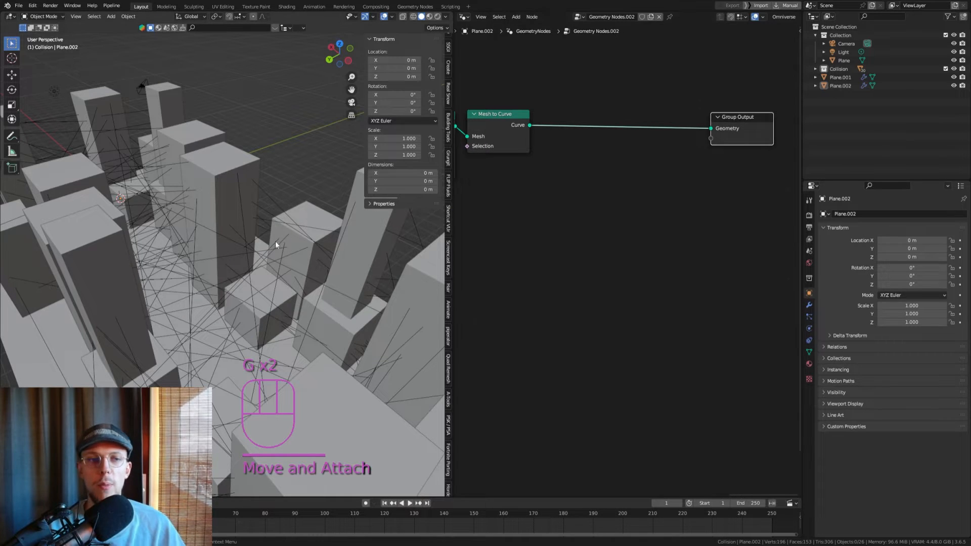
middle_click_drag(275, 241, 260, 213, "shift")
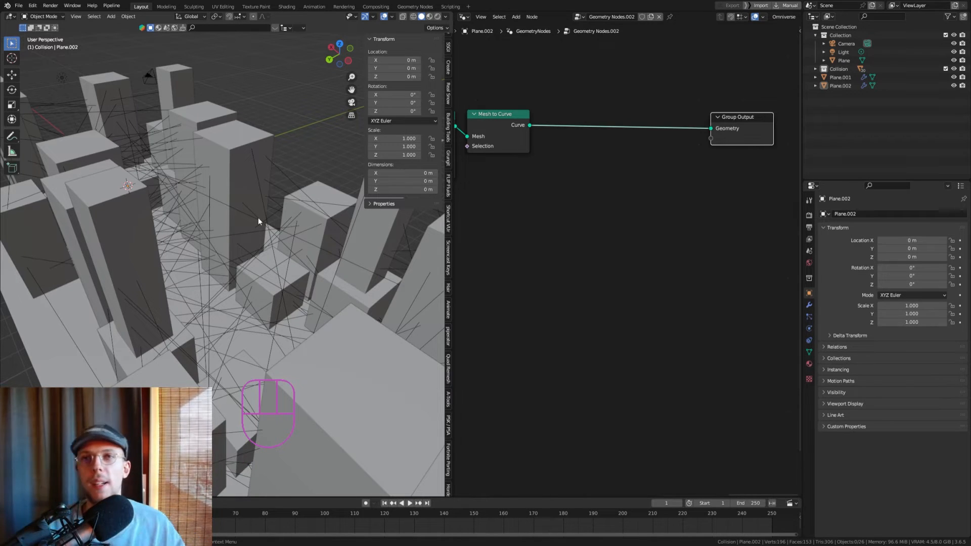
key("shift+a")
left_click(588, 128)
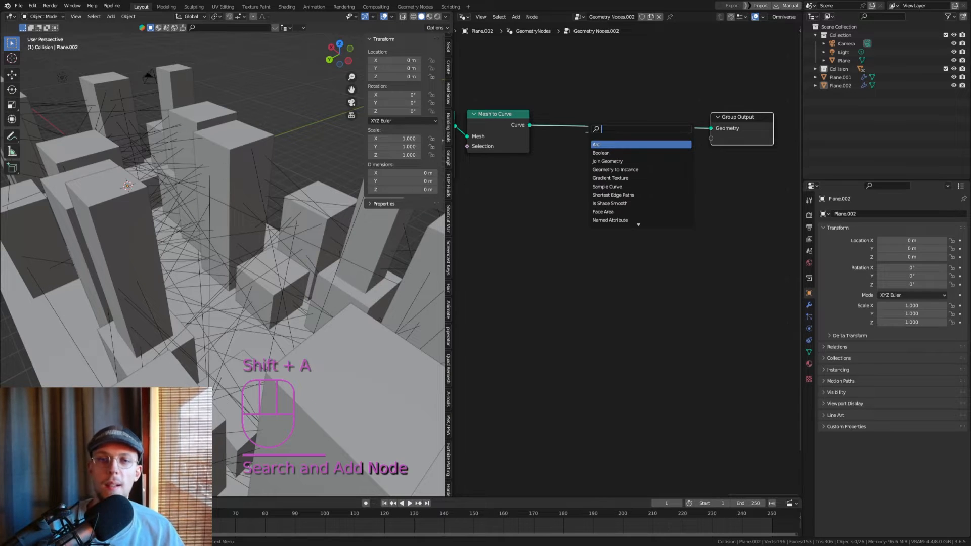
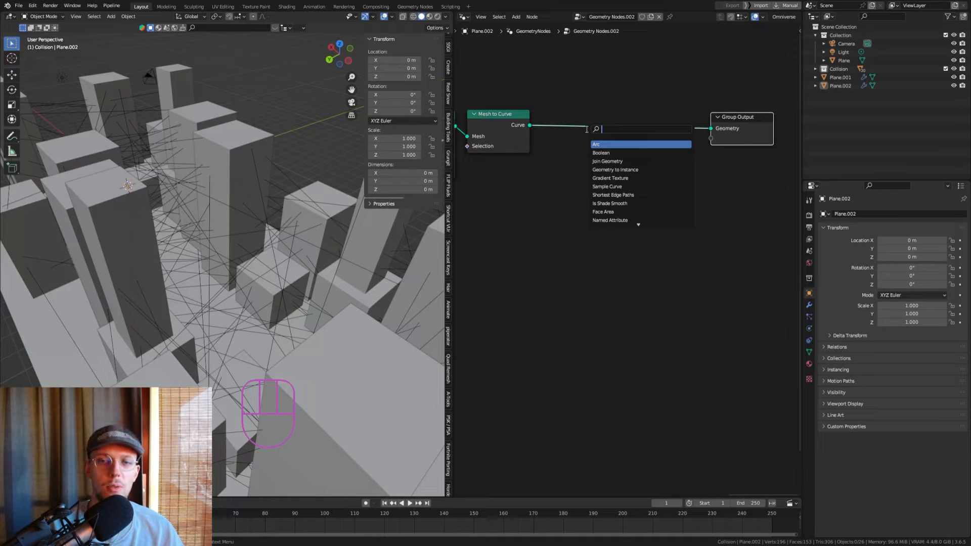
type("spline t")
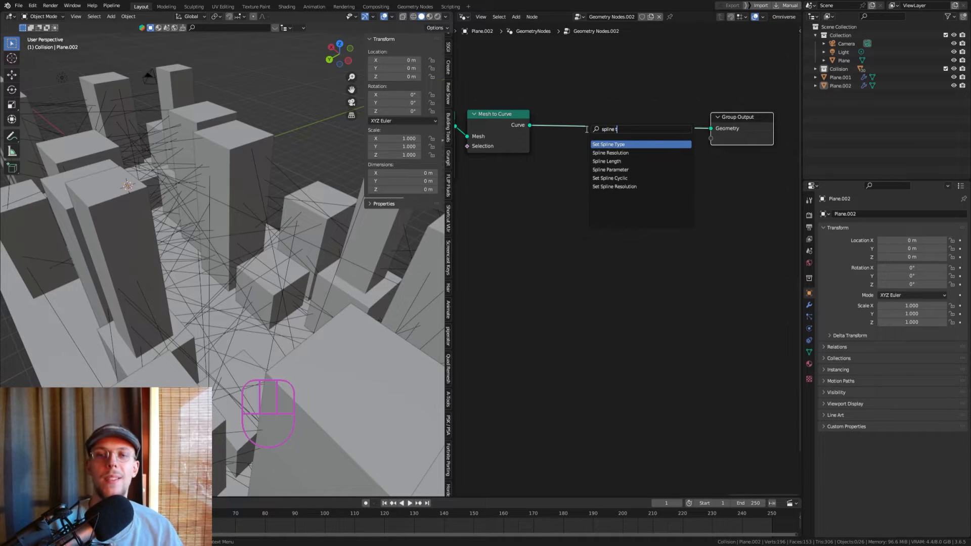
key("Return")
left_click(564, 122)
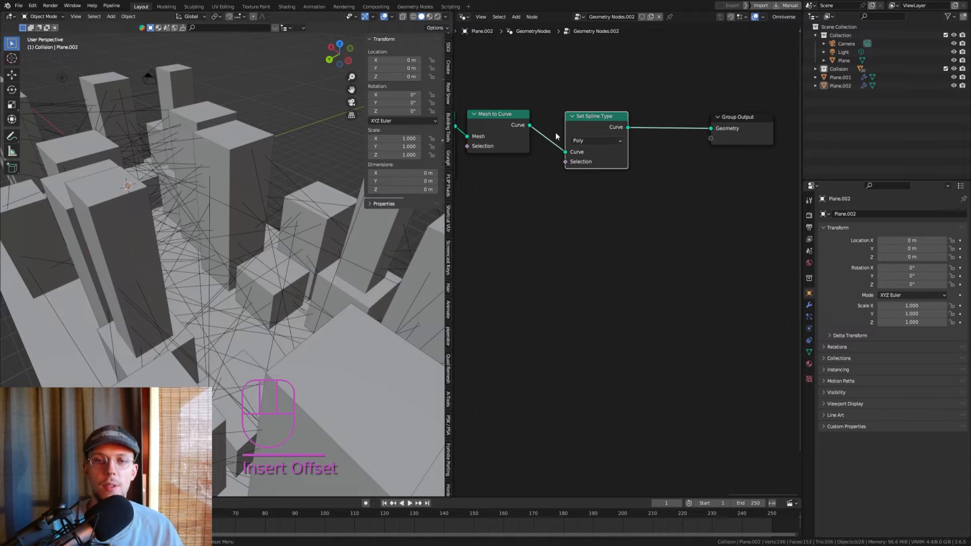
key("g")
left_click(559, 121)
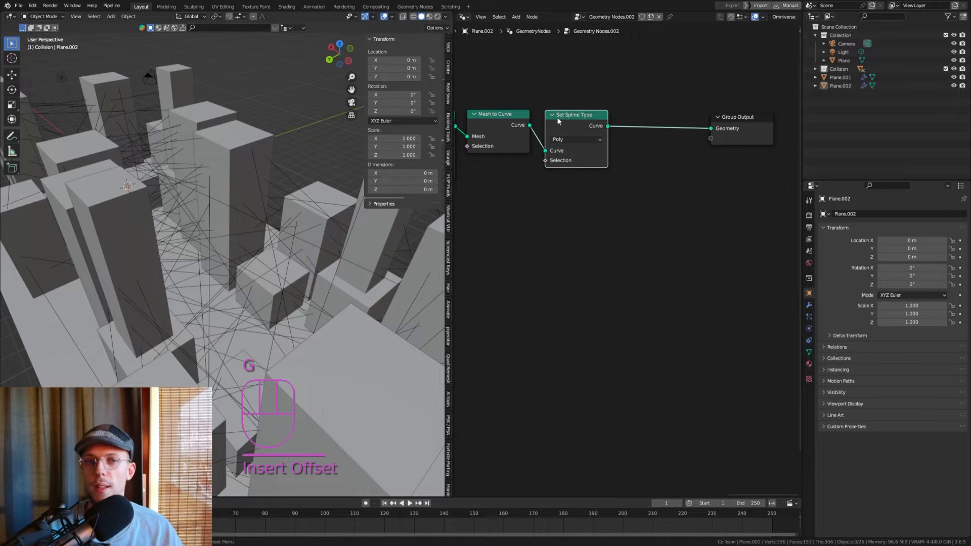
Set the Set Spline Type node's type to Bezier.
mouse_move(594, 128)
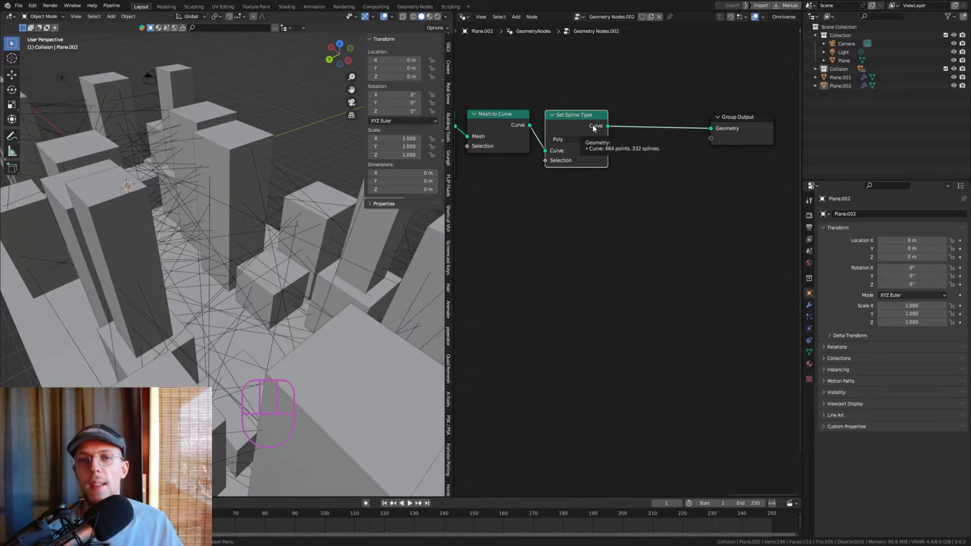
scroll(564, 141, "up", 1)
left_click(567, 139)
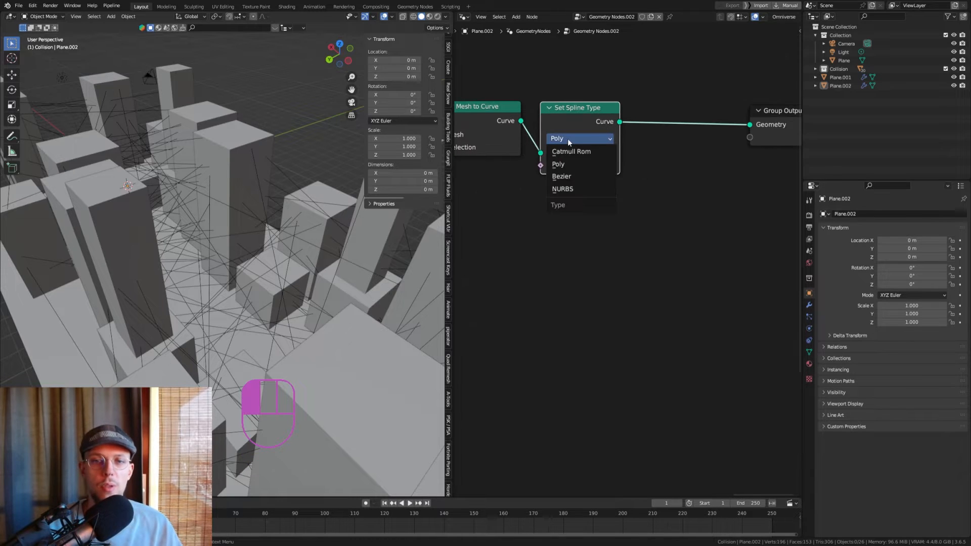
left_click(572, 176)
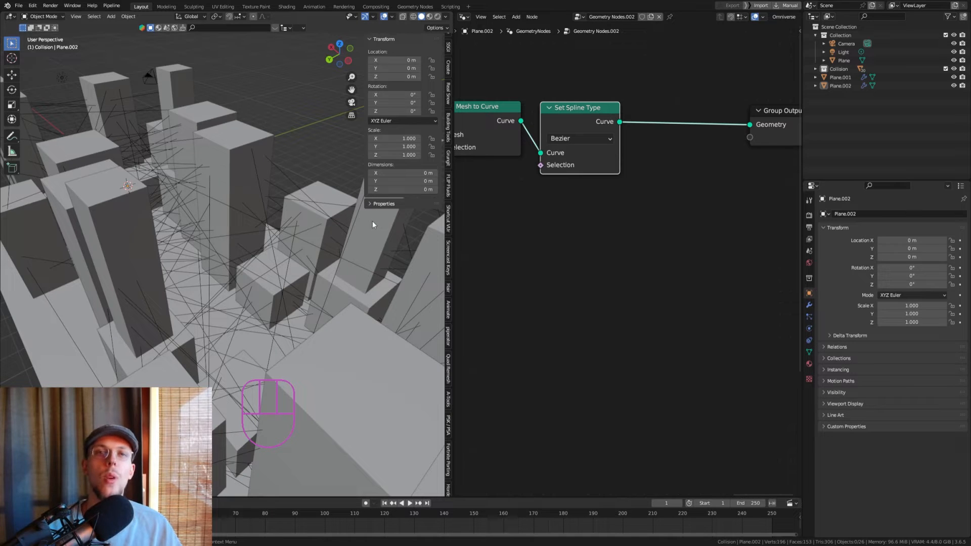
Insert a Set Handle Type node between Set Spline Type and Group Output.
middle_click_drag(651, 98, 593, 106)
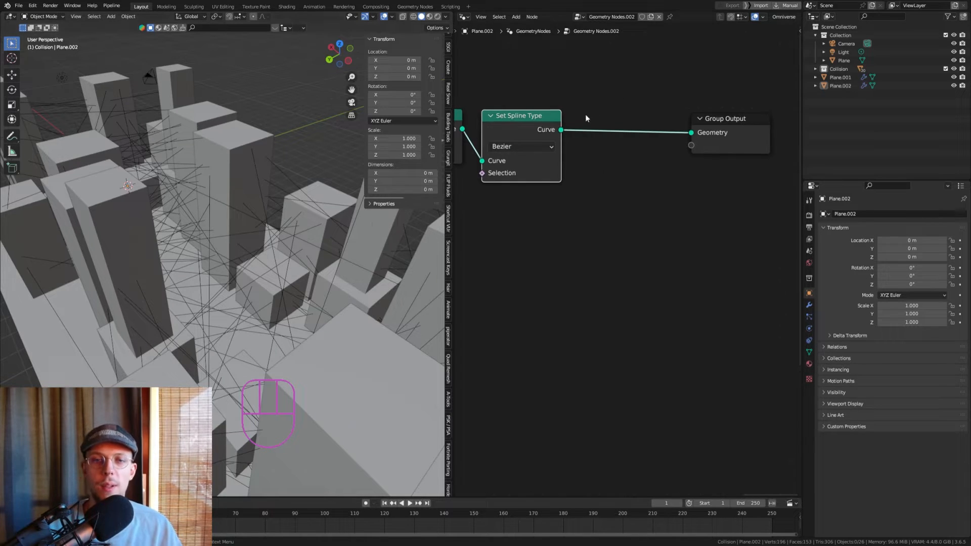
key("shift+a")
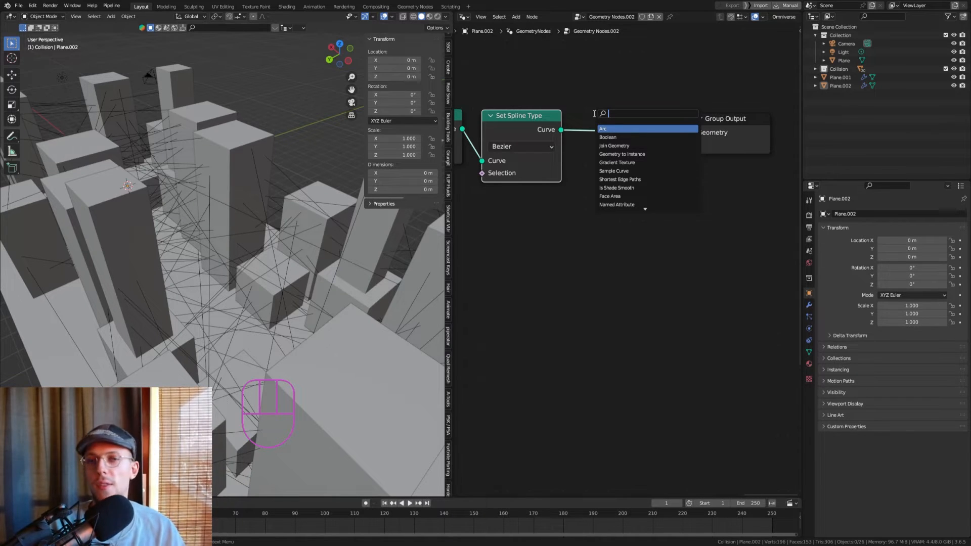
type("set")
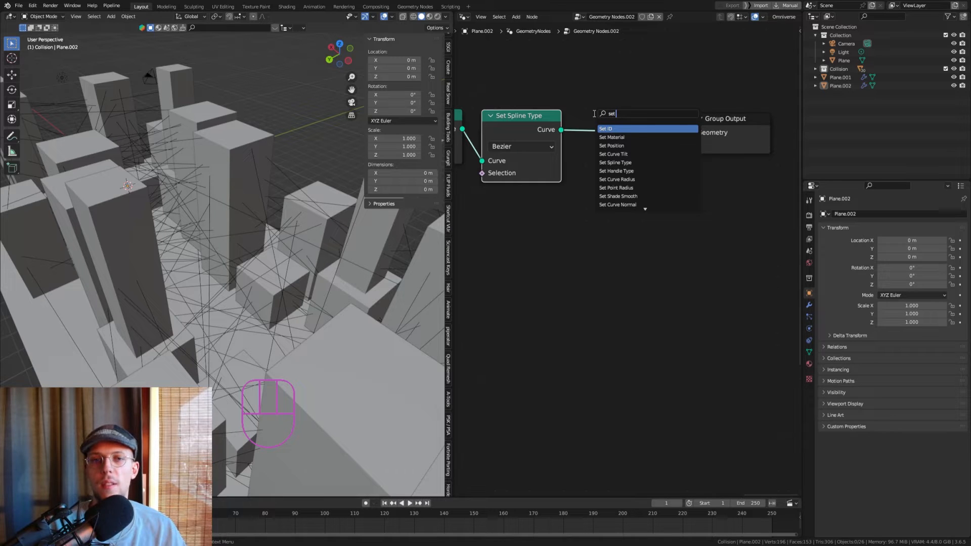
key("Down")
key("Down")
key("Down")
key("Down")
key("Down")
key("Return")
left_click(584, 121)
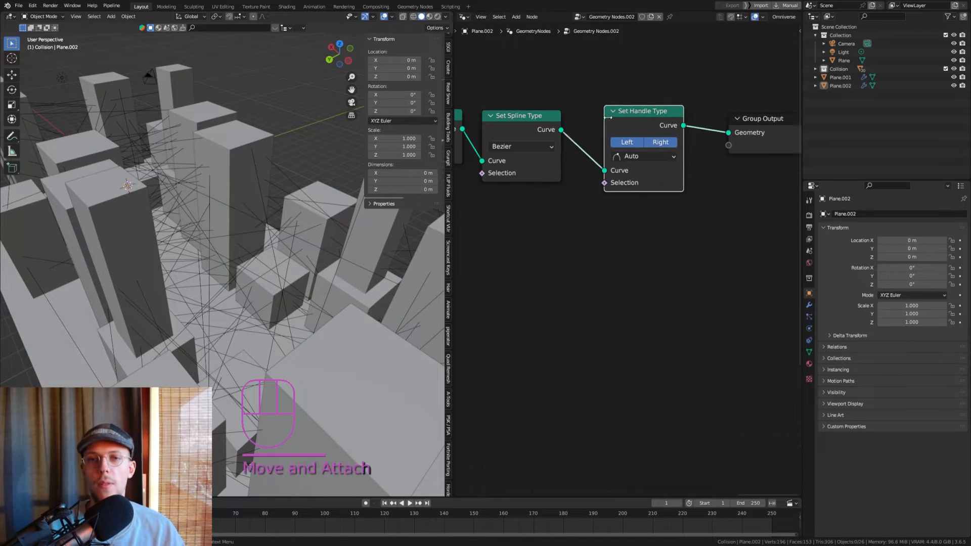
Try the Vector handle type, switch back to Auto and inspect the cable lines on the buildings.
left_click(610, 162)
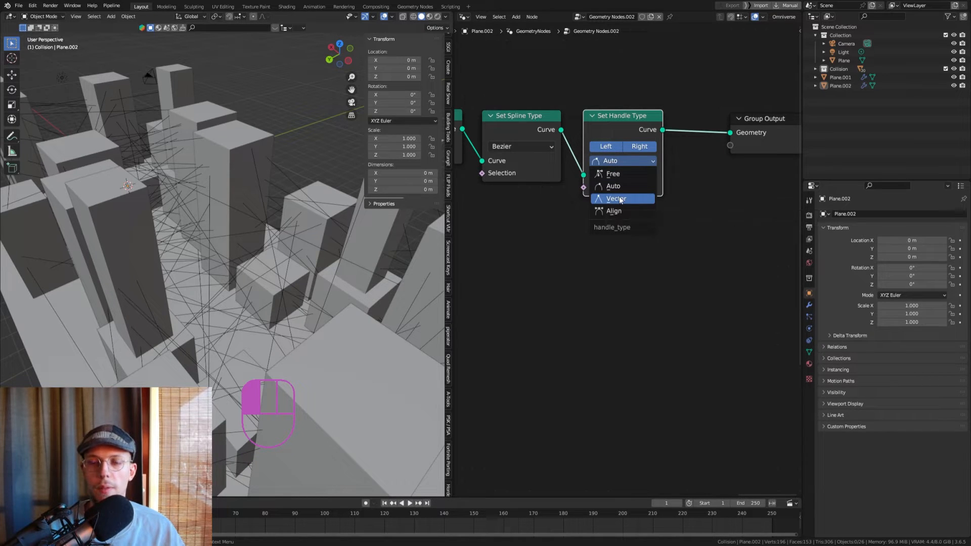
left_click(621, 199)
left_click(628, 160)
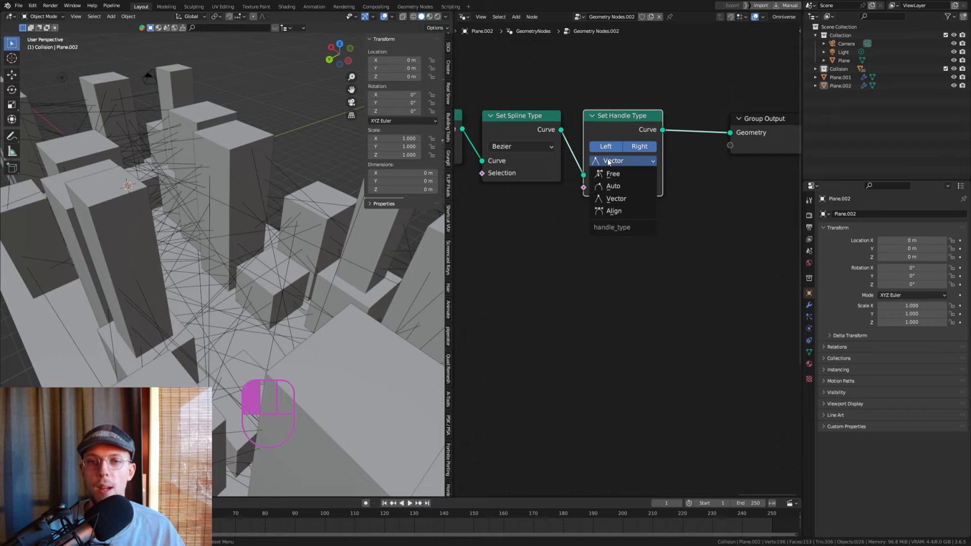
left_click(618, 190)
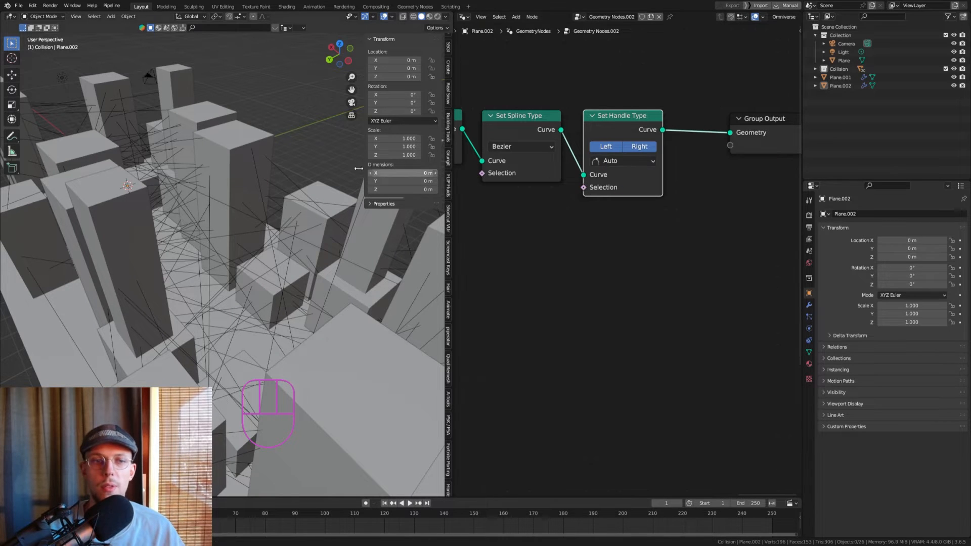
middle_click_drag(314, 202, 269, 132)
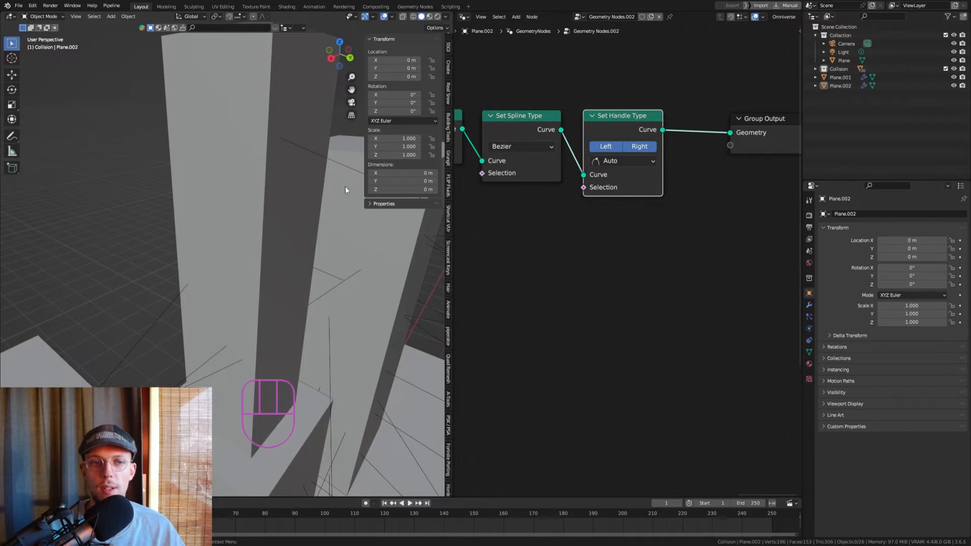
middle_click_drag(319, 163, 300, 199, "shift")
Set the Set Handle Type node to Vector and view the cables across the buildings.
left_click(620, 161)
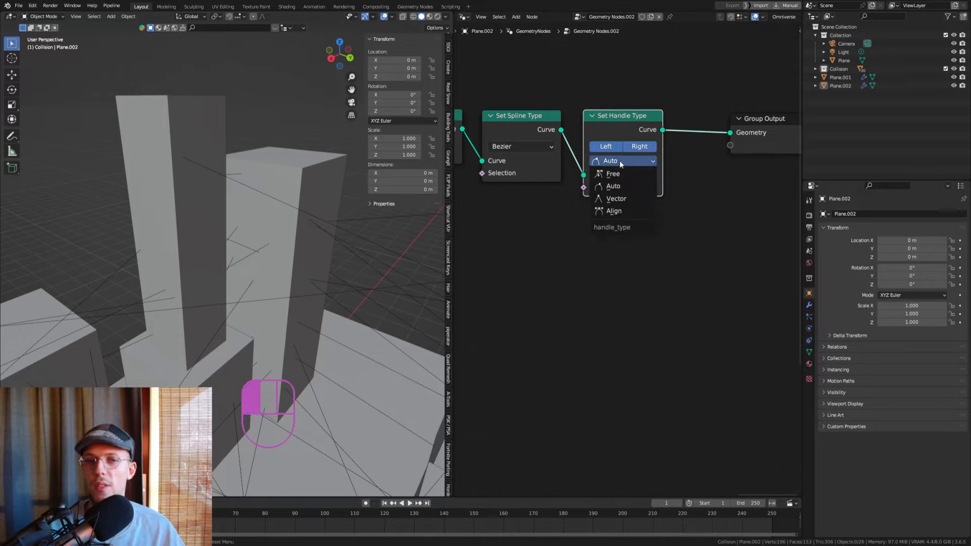
left_click(609, 198)
middle_click_drag(435, 215, 261, 177)
scroll(309, 204, "down", 8)
scroll(295, 202, "up", 5)
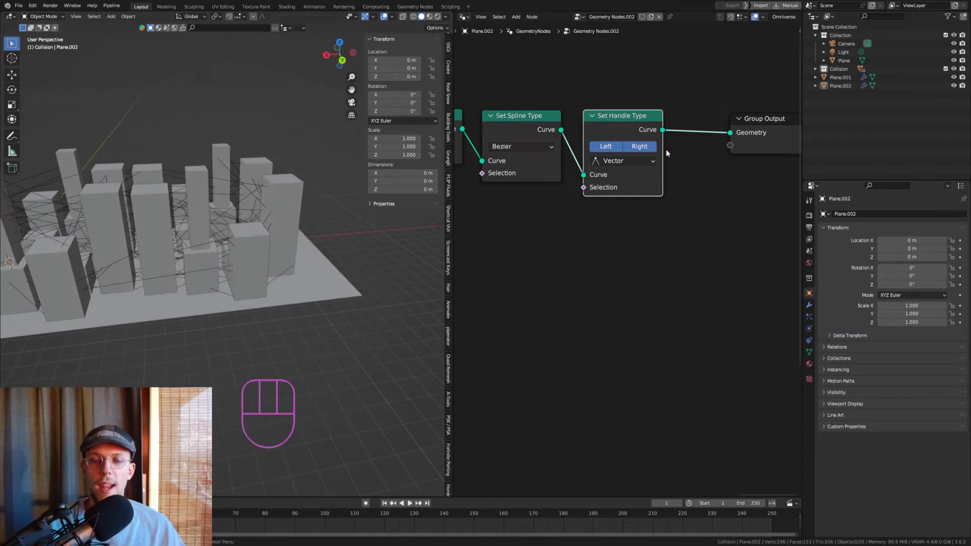
Insert a Set Handle Positions node between Set Handle Type and Group Output.
middle_click_drag(707, 126, 636, 119)
key("shift+a")
left_click(636, 119)
type("set hand")
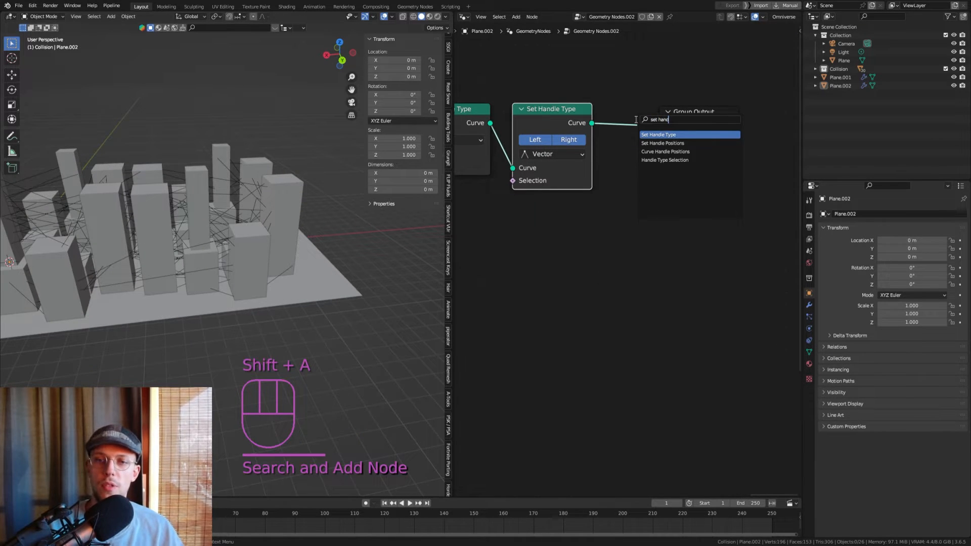
left_click(663, 143)
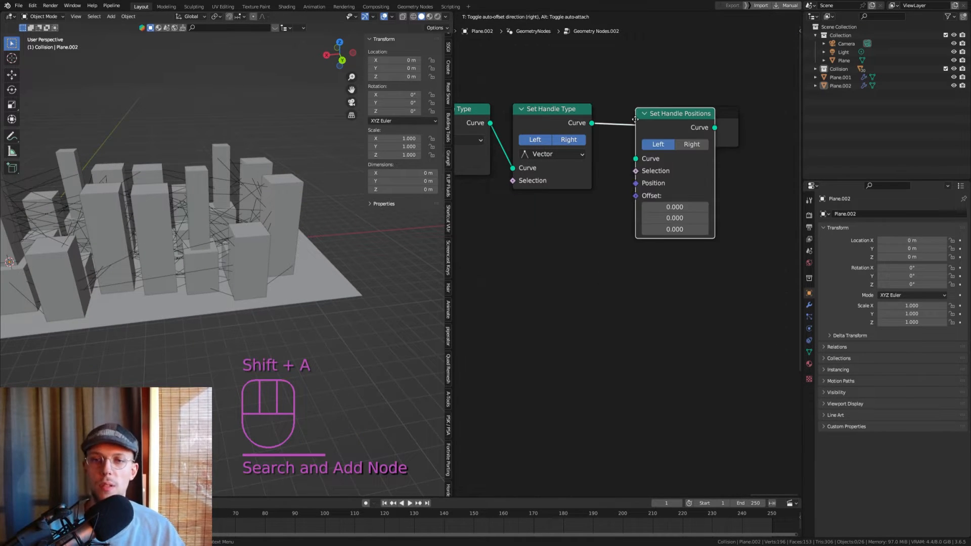
left_click(660, 142)
left_click(650, 110)
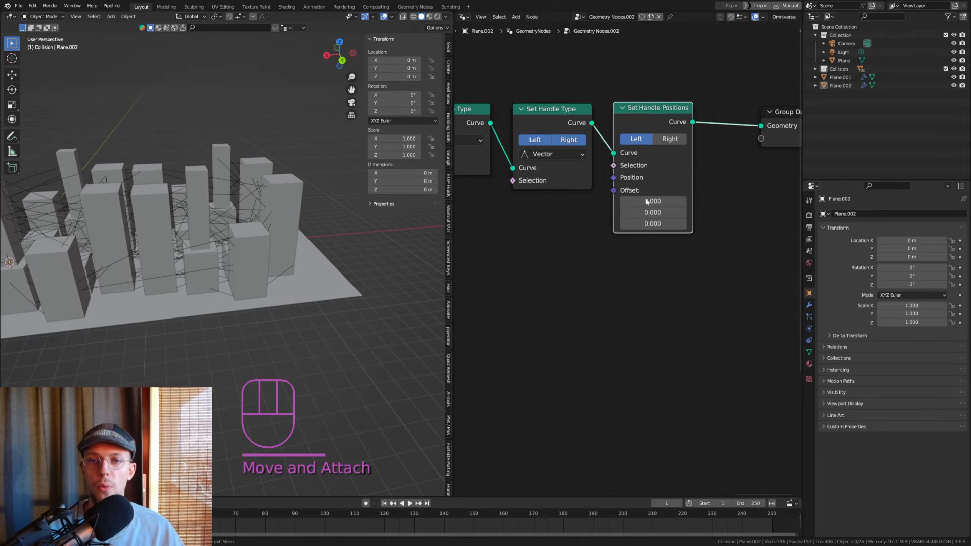
Set the Set Handle Positions node's Z offset to -1.330 and view the bent cables.
left_click_drag(653, 224, 619, 224, "shift")
middle_click_drag(234, 196, 349, 171, "shift")
middle_click_drag(229, 151, 179, 135)
middle_click_drag(360, 214, 330, 221)
scroll(274, 202, "down", 3)
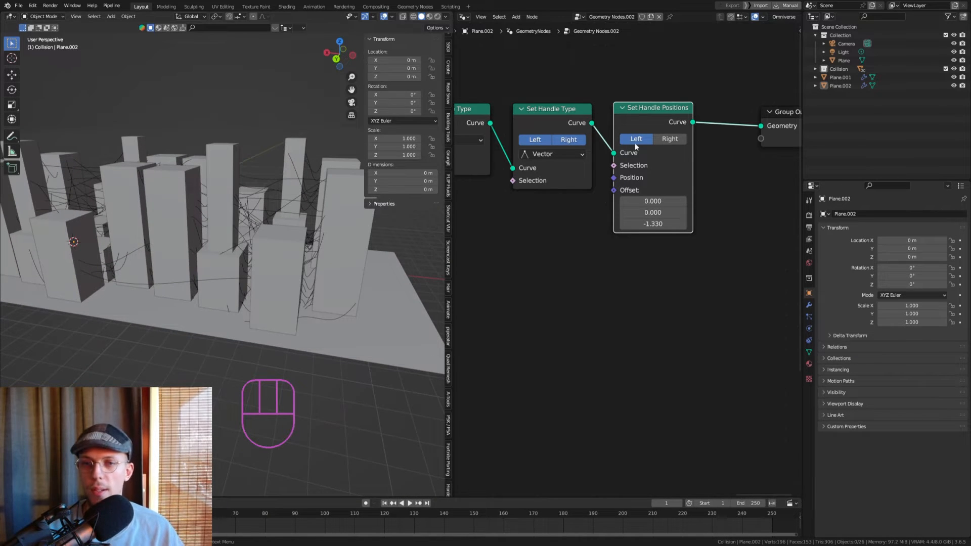
Try the Set Handle Positions node on the Right handles, then return it to Left.
middle_click_drag(652, 155, 615, 153)
scroll(615, 153, "up", 1)
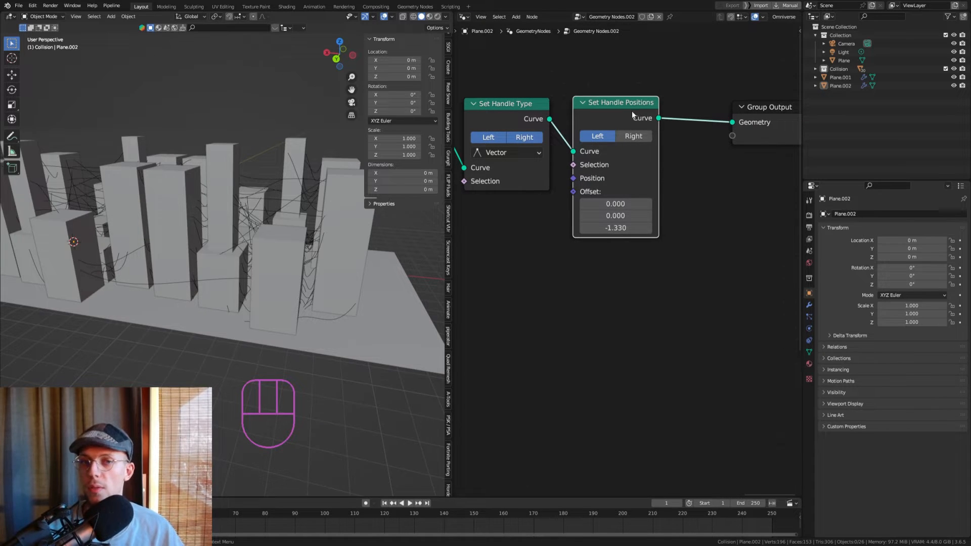
middle_click_drag(640, 118, 616, 108)
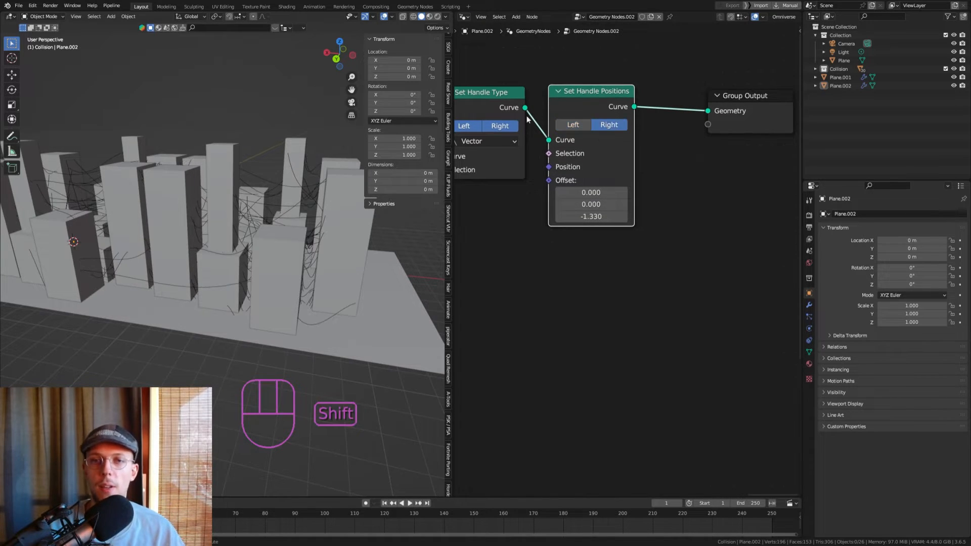
left_click(602, 126, "shift")
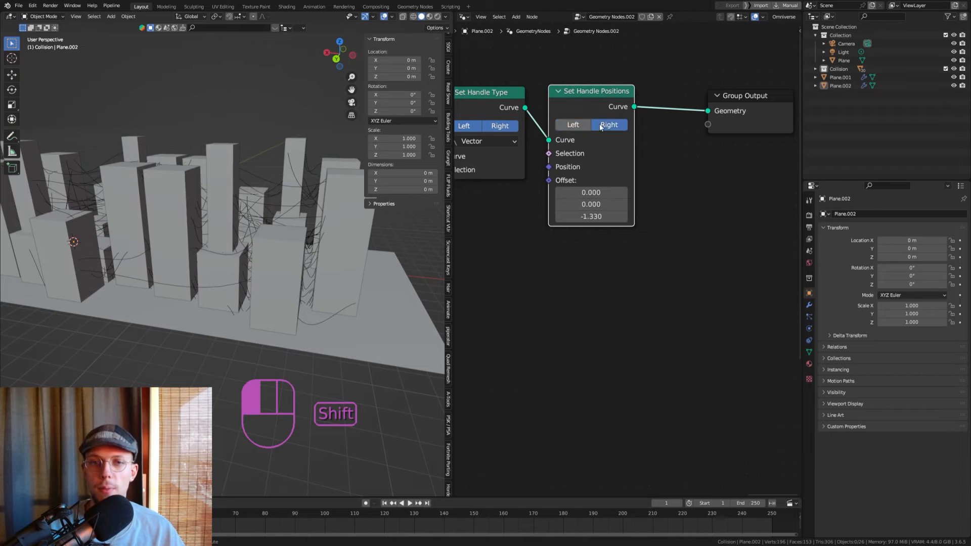
left_click(566, 125, "shift")
Duplicate the Set Handle Positions node directly after the original and set the copy to the Right handles.
key("shift+d")
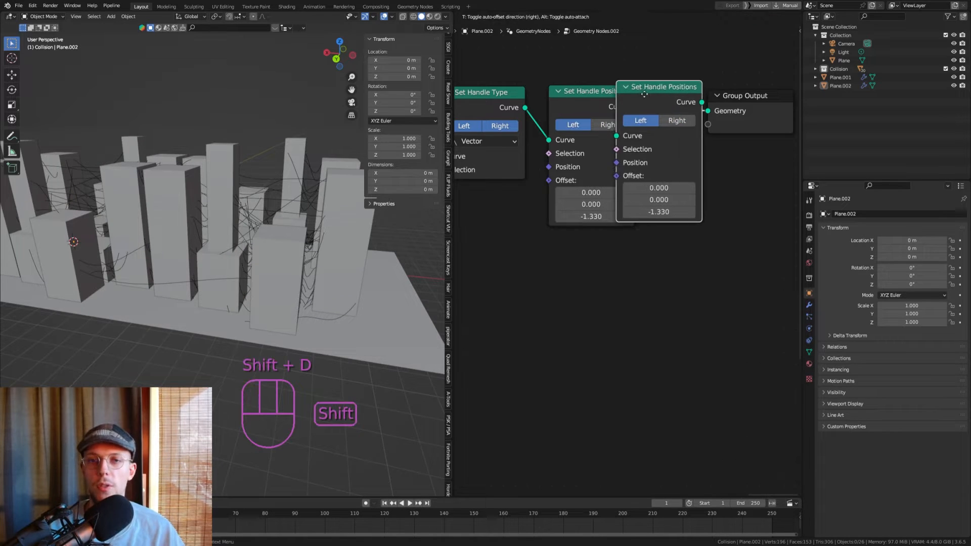
left_click(729, 87)
left_click(741, 121)
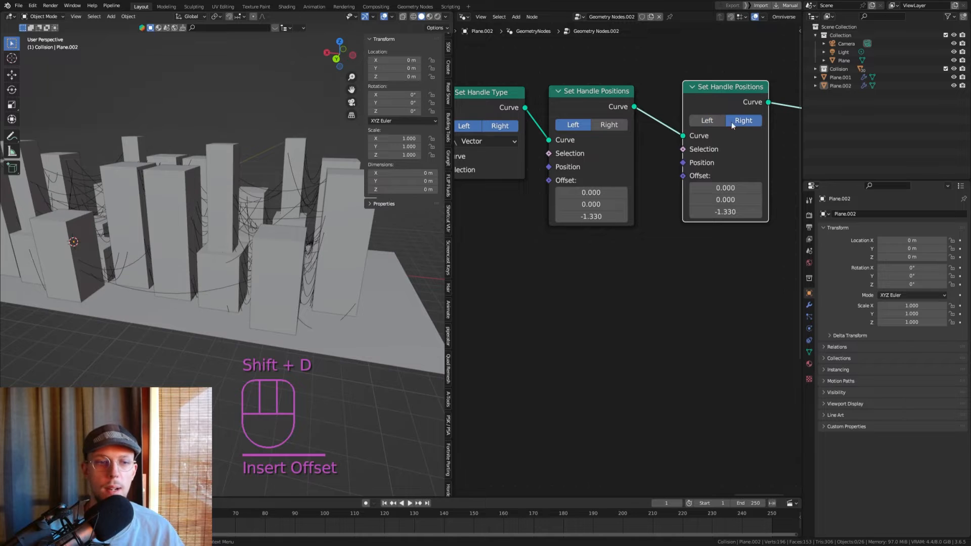
middle_click_drag(329, 175, 247, 199)
middle_click_drag(150, 191, 284, 224)
scroll(728, 198, "up", 1)
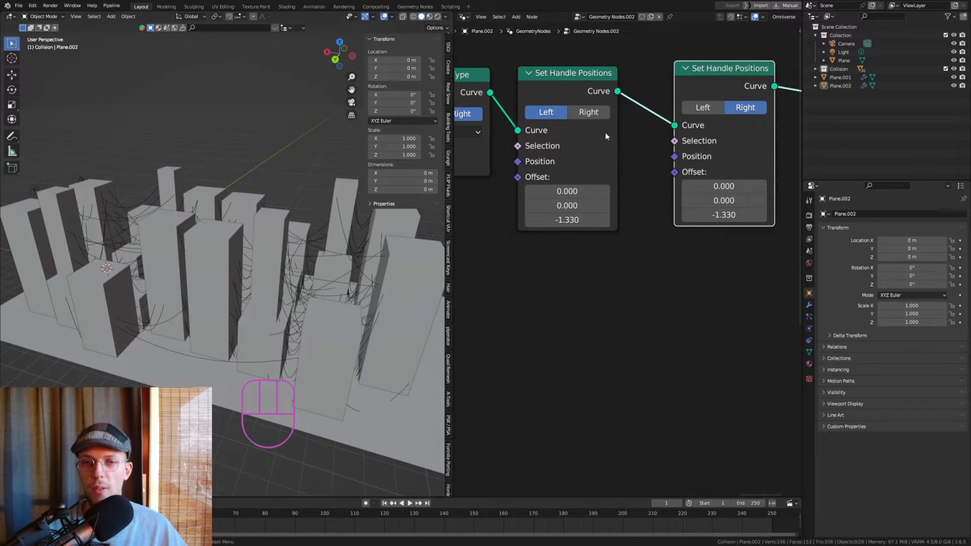
Add a Combine XYZ node and connect its Vector output to the Offset inputs of both Set Handle Positions nodes.
scroll(602, 160, "down", 5)
middle_click_drag(544, 182, 593, 165, "shift")
scroll(593, 165, "up", 1)
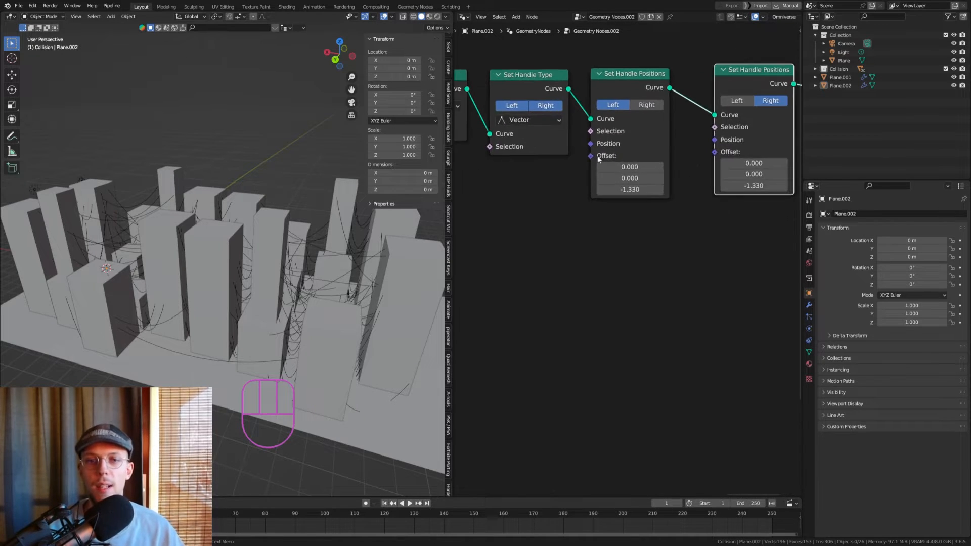
left_click_drag(591, 156, 507, 191)
type("combine")
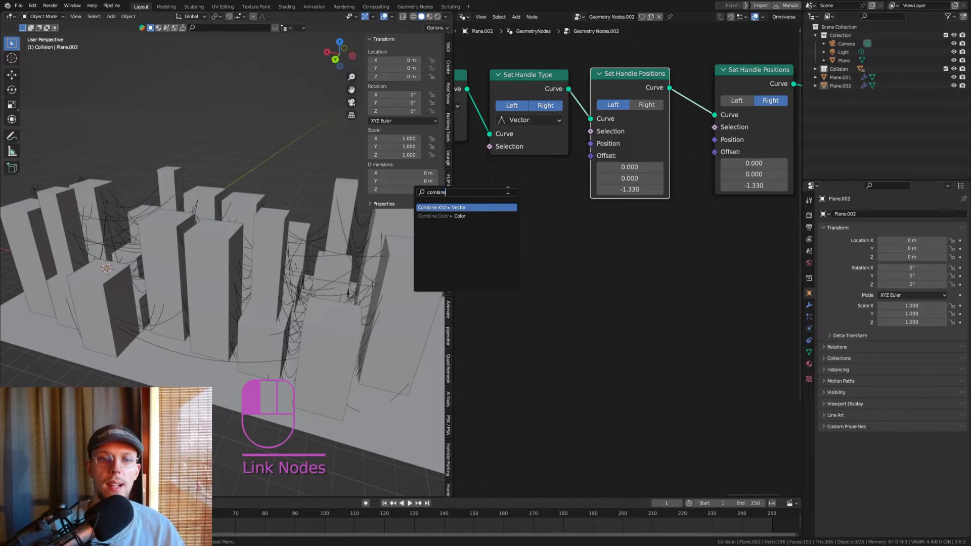
key("Return")
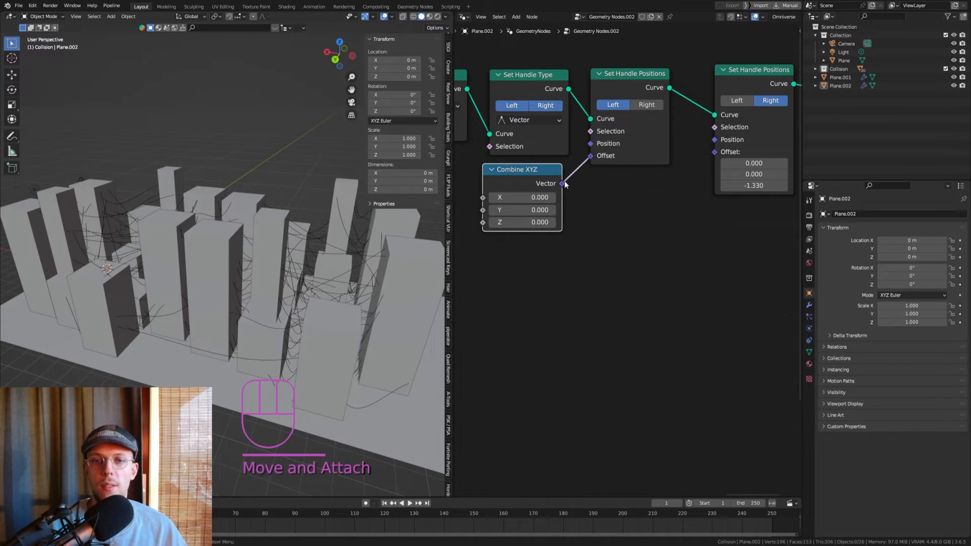
left_click(562, 175)
left_click_drag(647, 173, 714, 152)
left_click(530, 170)
left_click_drag(530, 170, 535, 177)
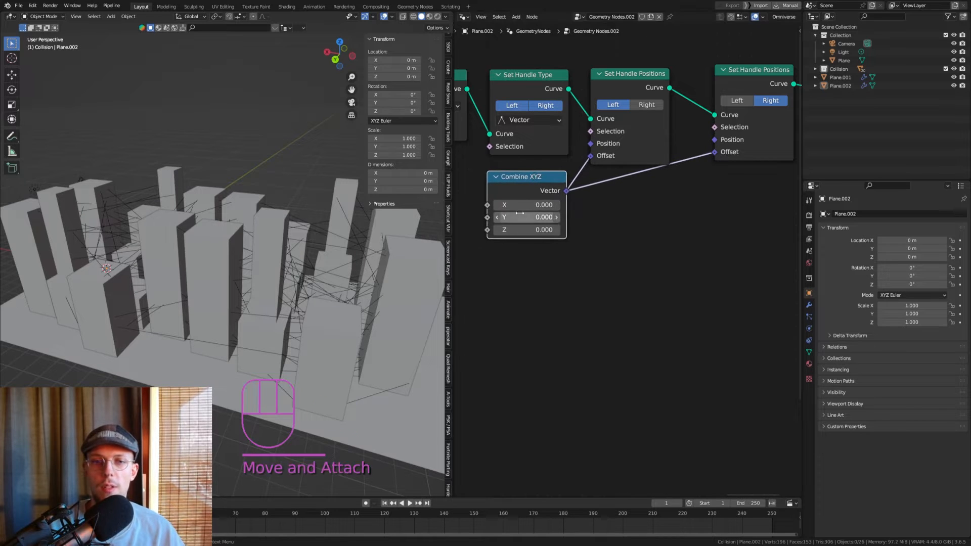
Set the Combine XYZ node's Z value to -1.050 and save the file.
middle_click_drag(520, 218, 580, 190, "shift")
mouse_move(591, 202)
left_mouse_down("shift")
mouse_move(605, 201)
mouse_move(554, 202)
mouse_move(572, 202)
left_mouse_up("shift")
middle_click_drag(388, 281, 276, 207)
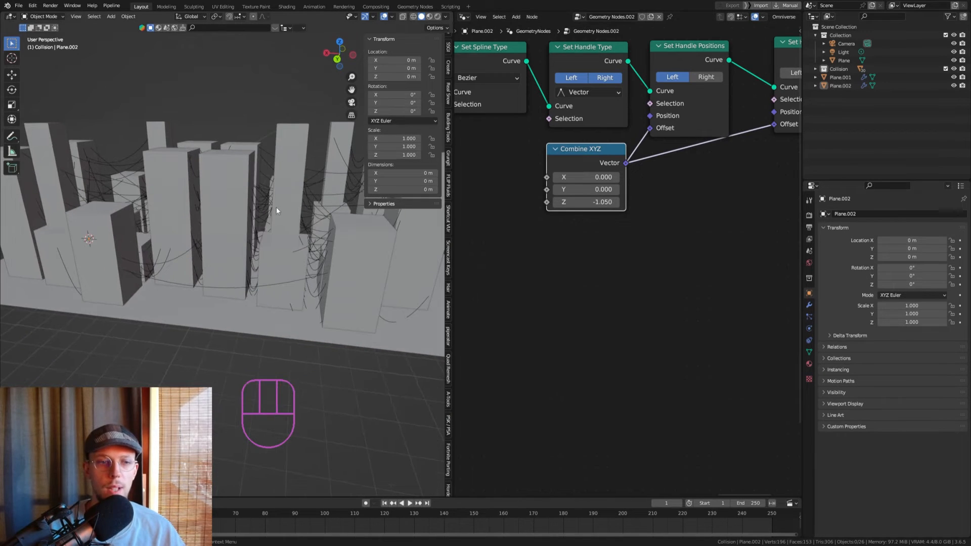
key("ctrl+s")
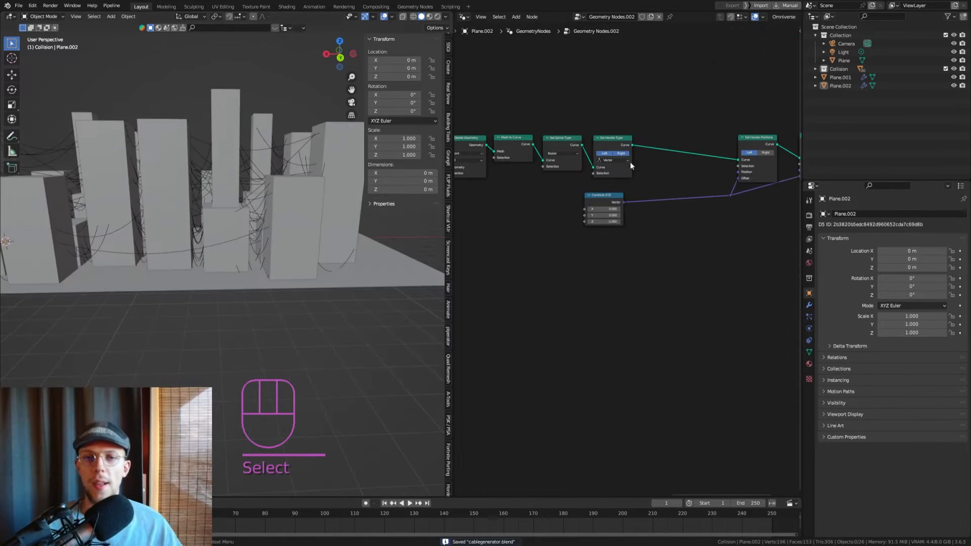
Examine the sagging cables between the buildings from close up and from a distance.
scroll(186, 175, "up", 5)
middle_click_drag(186, 175, 216, 157, "shift")
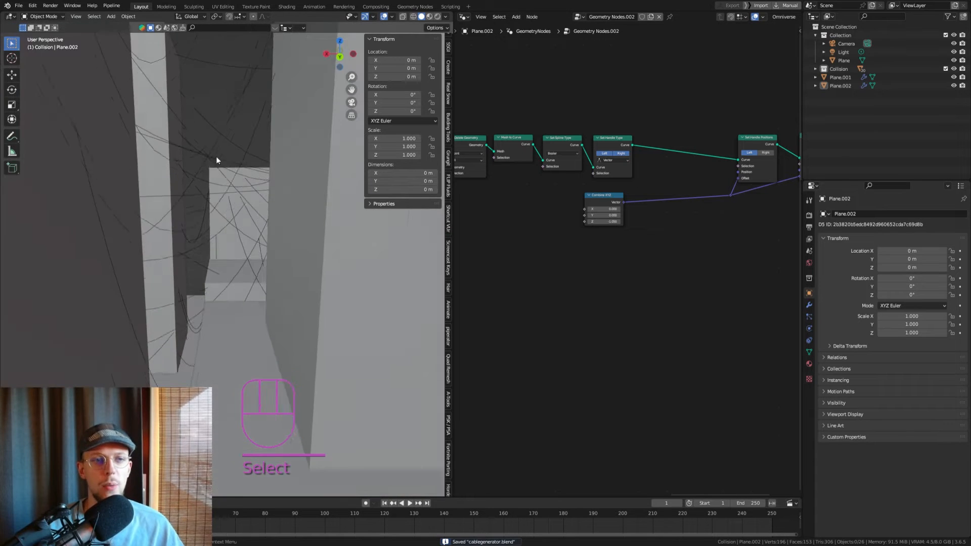
scroll(216, 156, "down", 4)
scroll(196, 64, "up", 2)
middle_click_drag(197, 64, 223, 302, "shift")
scroll(241, 183, "down", 5)
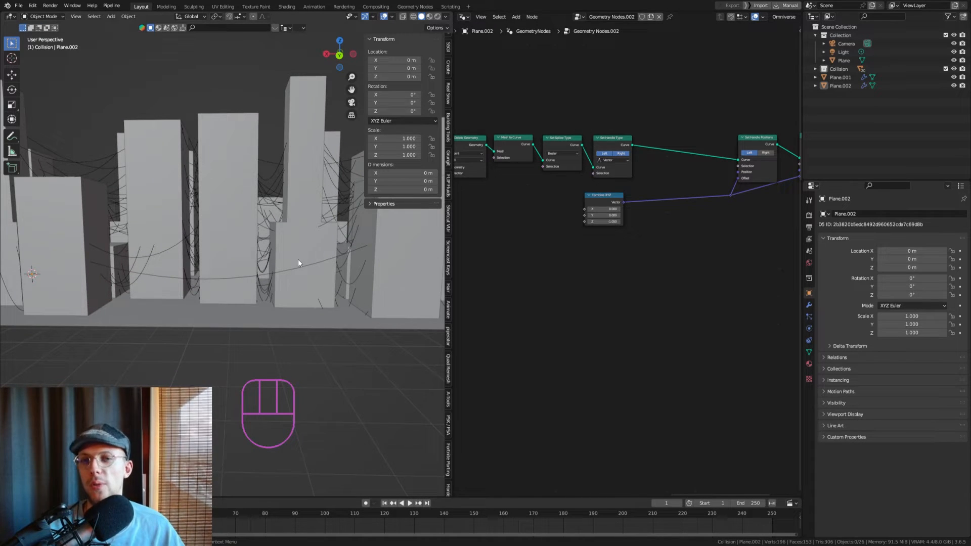
Move Combine XYZ beneath Set Handle Type and bring the Set Handle Positions and Group Output nodes closer to it.
left_click(596, 199)
key("g")
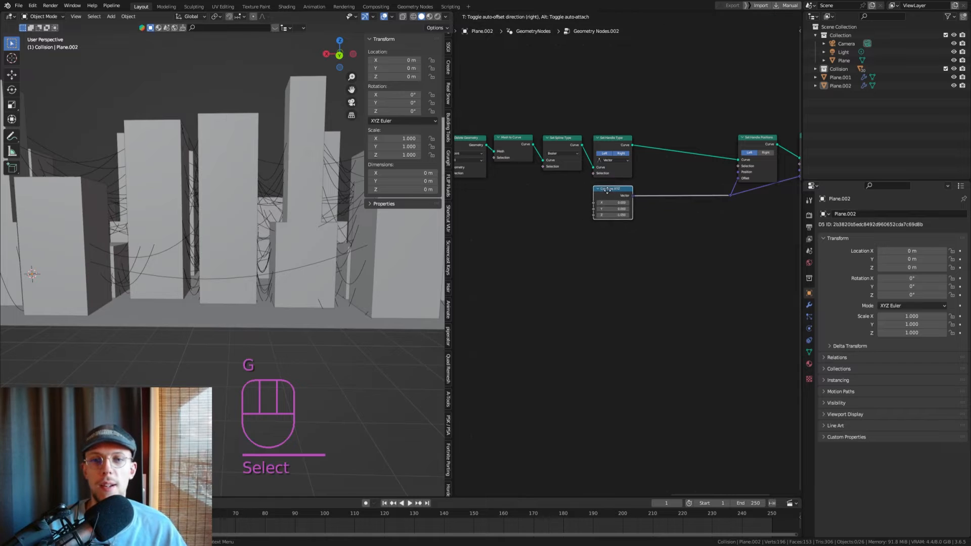
left_click(605, 192)
middle_click_drag(730, 165, 621, 181)
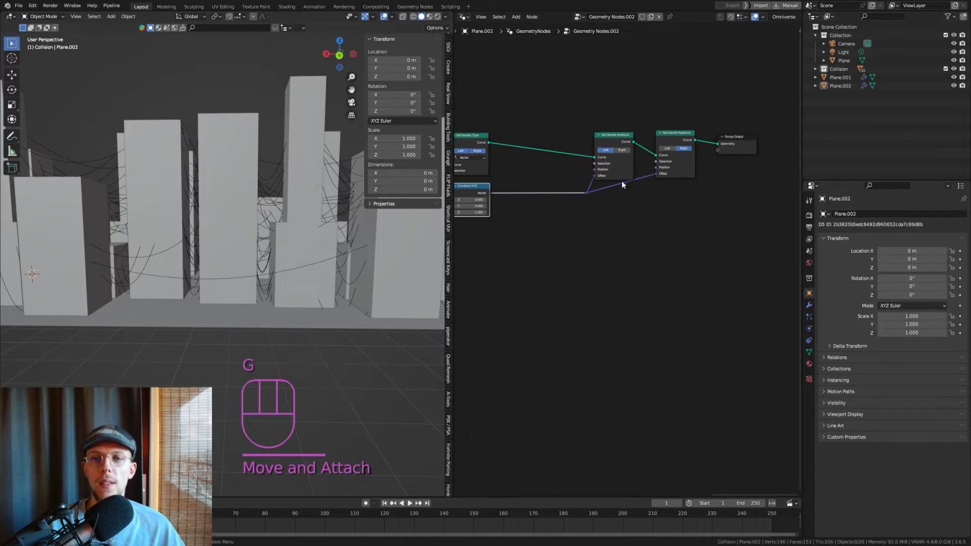
left_click_drag(751, 214, 605, 127)
key("g")
left_click(530, 141)
middle_click_drag(500, 183, 677, 172, "shift")
scroll(668, 173, "up", 4)
left_click(657, 175)
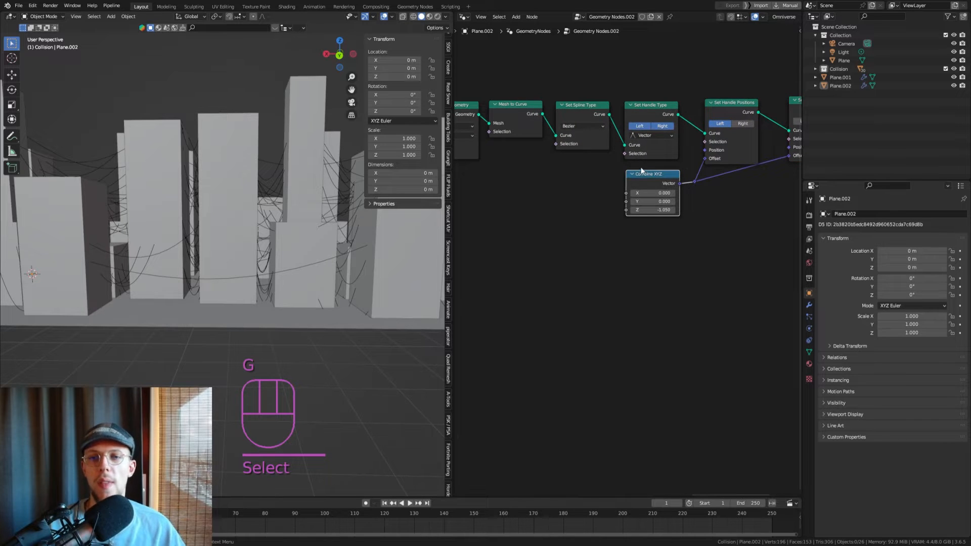
Delete the reroute point after Combine XYZ while keeping its links to both Offset inputs connected.
scroll(647, 126, "up", 3)
middle_click_drag(647, 126, 652, 177, "shift")
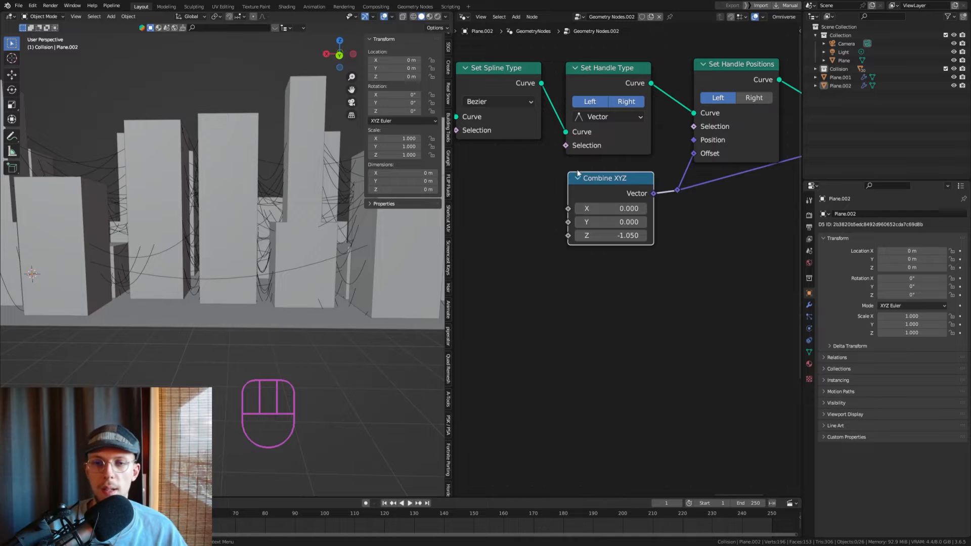
scroll(622, 182, "up", 3)
middle_click_drag(689, 188, 650, 183, "shift")
scroll(652, 184, "down", 2)
left_click(649, 186)
key("ctrl+x")
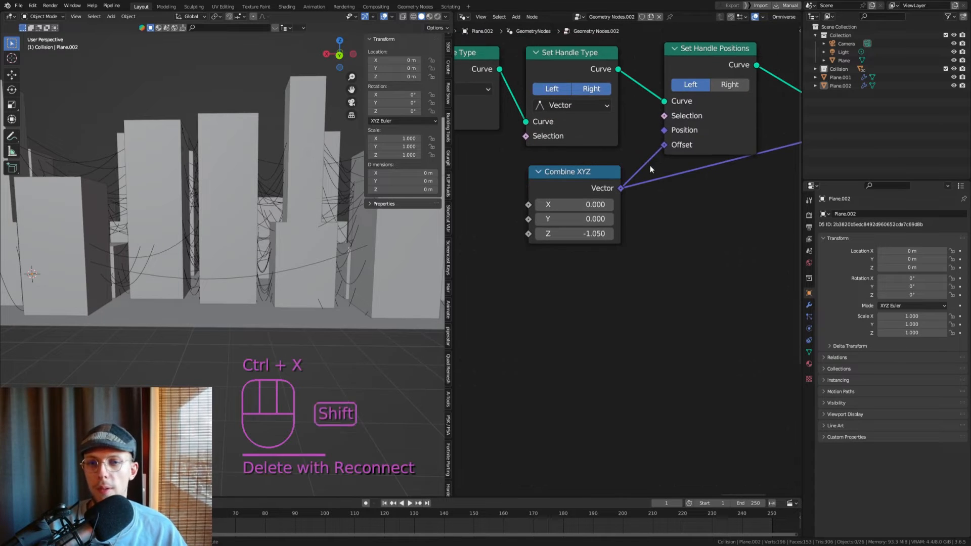
Add a shared reroute point across both Combine XYZ links and align it level with the Vector output.
scroll(607, 157, "up", 2)
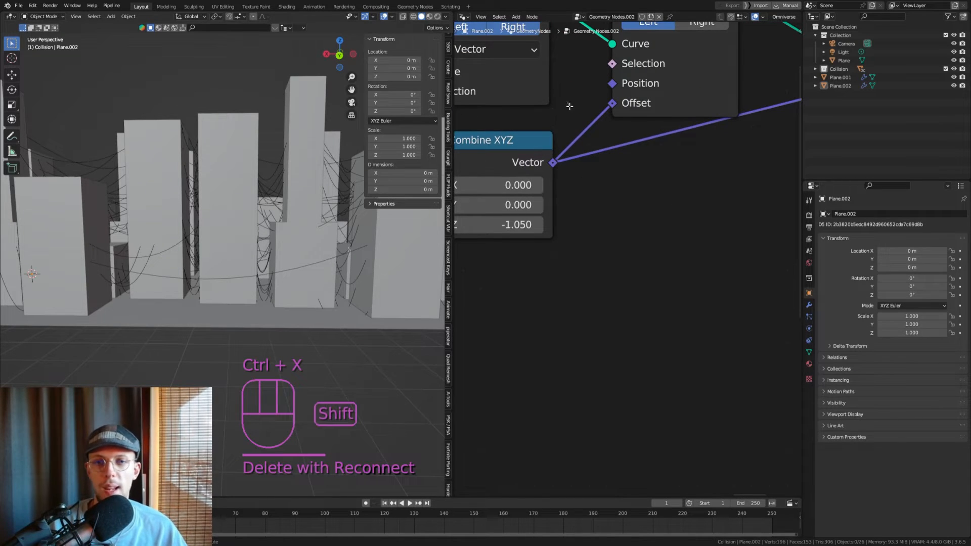
mouse_move(569, 103)
right_mouse_down("shift")
mouse_move(610, 158)
mouse_move(638, 177)
right_mouse_up("shift")
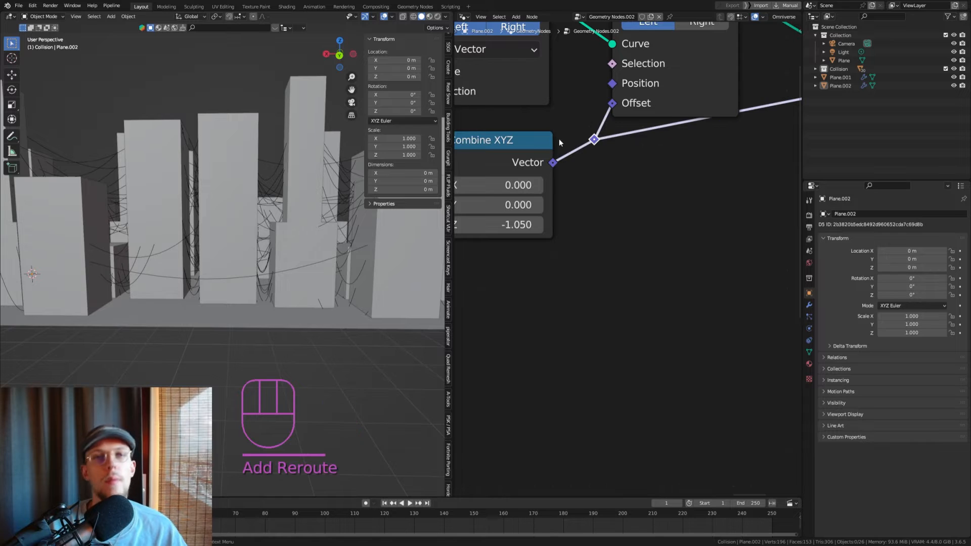
key("g")
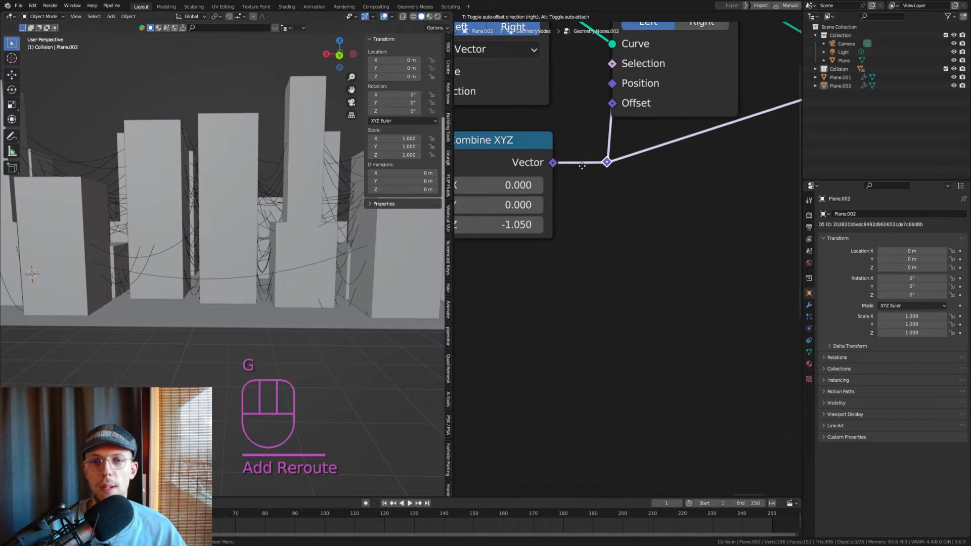
left_click(581, 166)
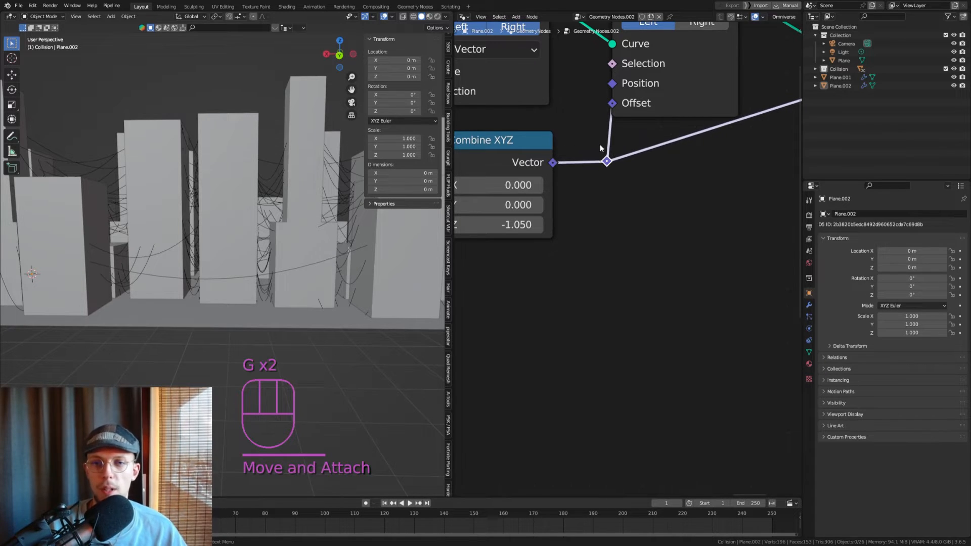
Add a Spline Length node and place it beneath Mesh to Curve.
scroll(600, 144, "down", 3)
middle_click_drag(688, 130, 542, 98, "shift")
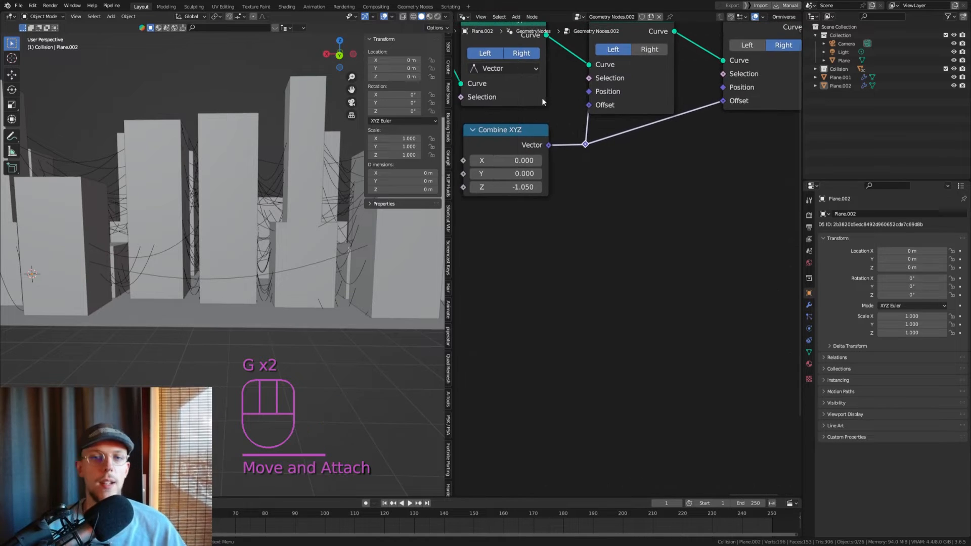
scroll(656, 129, "down", 2)
left_click(636, 164)
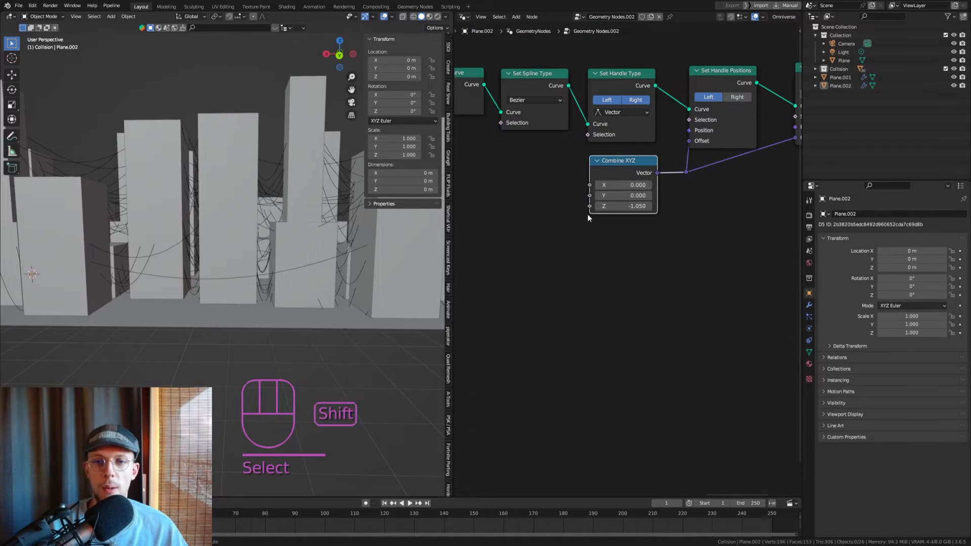
middle_click_drag(620, 205, 689, 217, "shift")
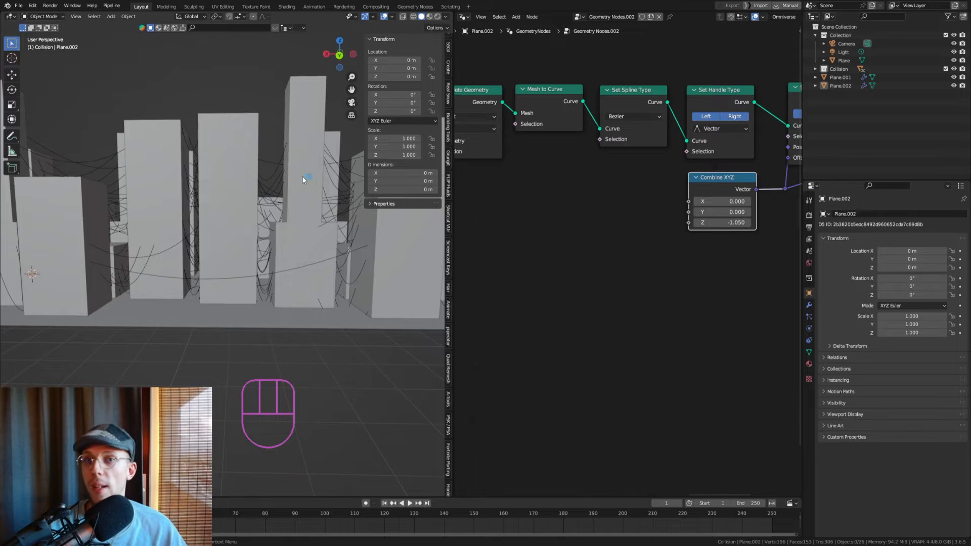
key("shift+a")
left_click(633, 171)
type("spline l")
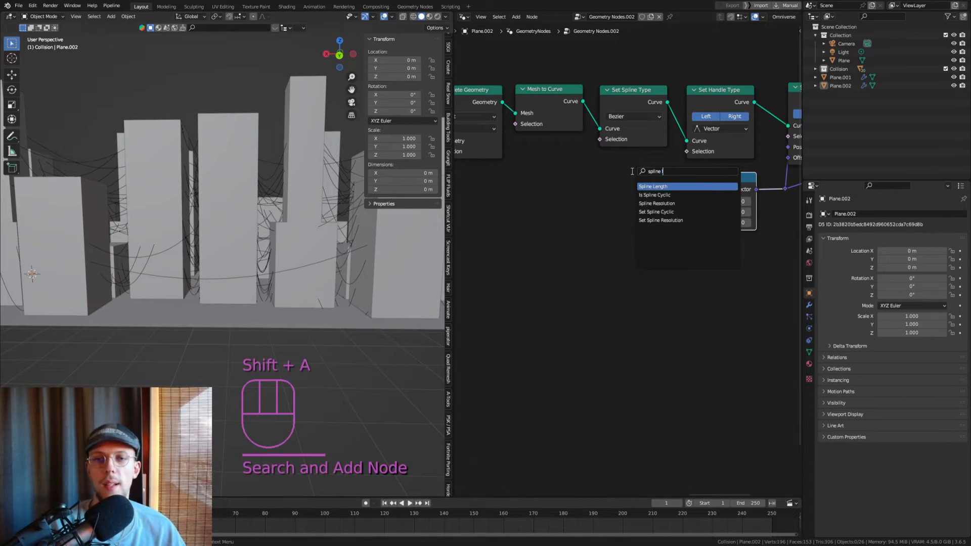
key("Return")
left_click(513, 196)
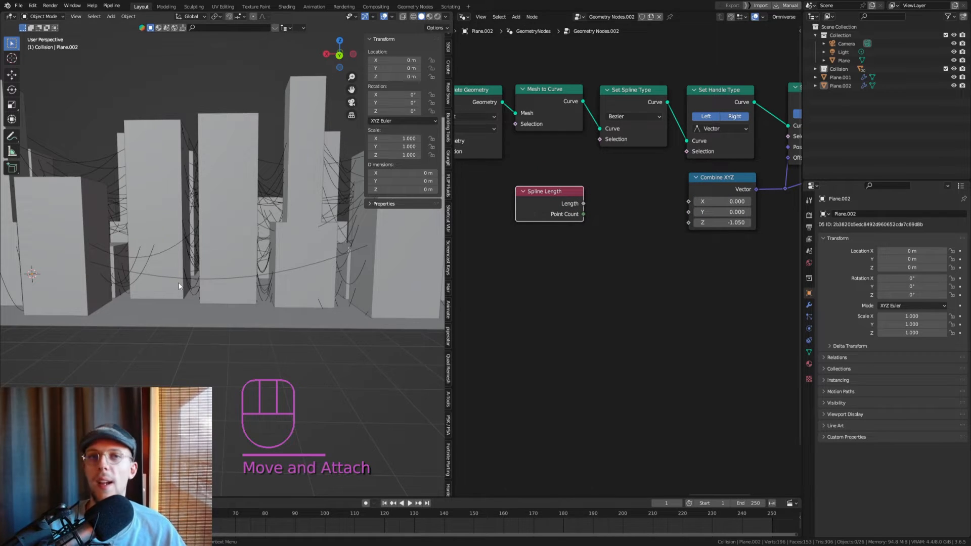
Shift Spline Length beneath Delete Geometry and insert a Capture Attribute node between Mesh to Curve and Set Spline Type.
middle_click_drag(572, 178, 570, 151, "shift")
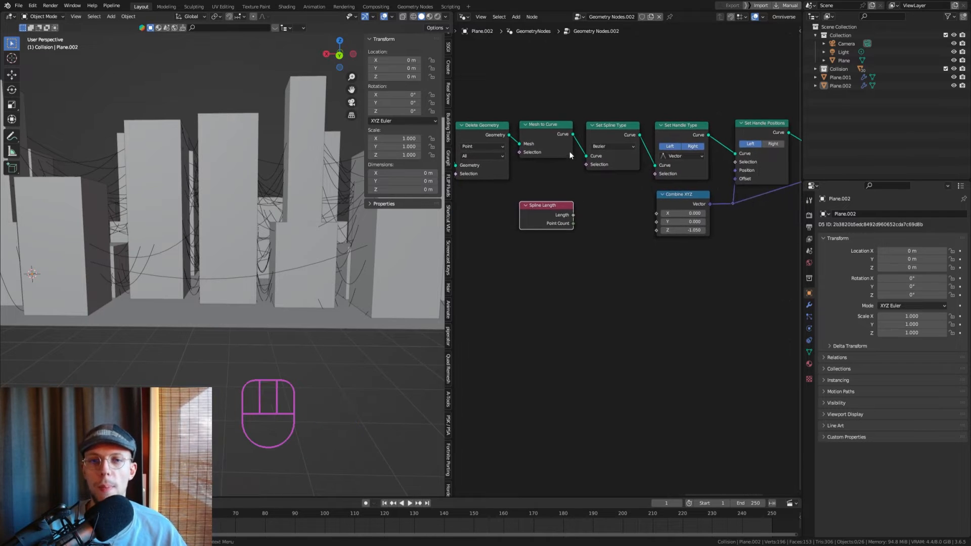
scroll(554, 110, "up", 2)
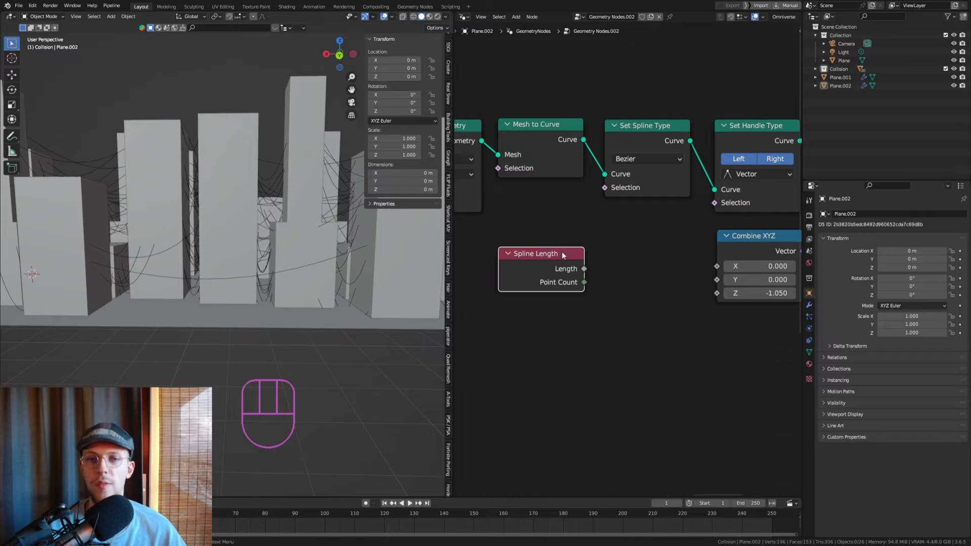
scroll(563, 250, "down", 2)
middle_click_drag(554, 229, 703, 183, "shift")
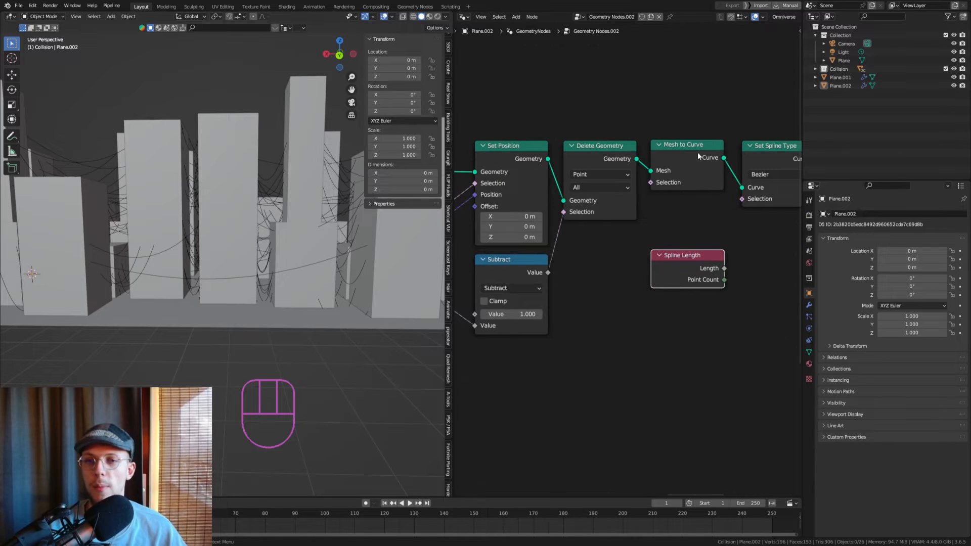
left_click_drag(682, 258, 594, 243)
middle_click_drag(694, 182, 579, 195, "shift")
key("shift+a")
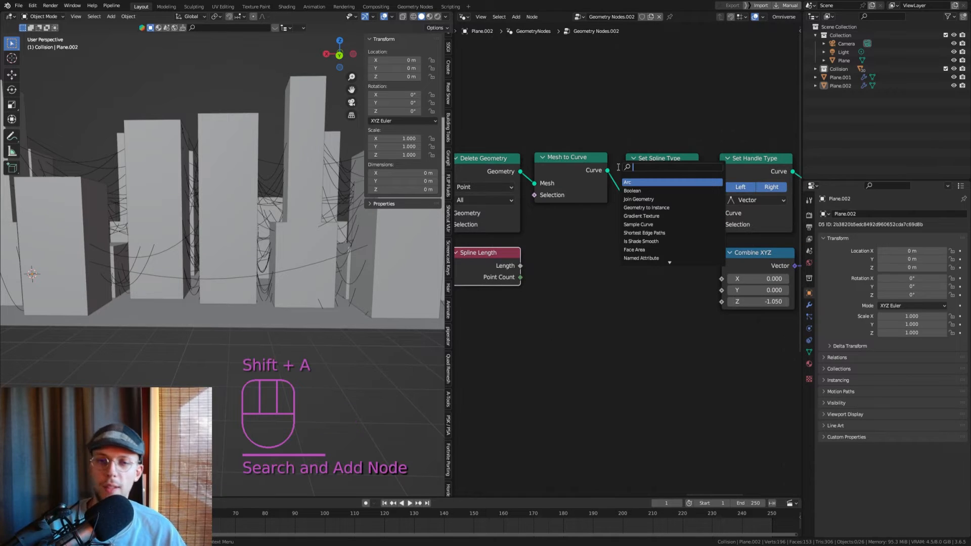
type("capture")
key("Return")
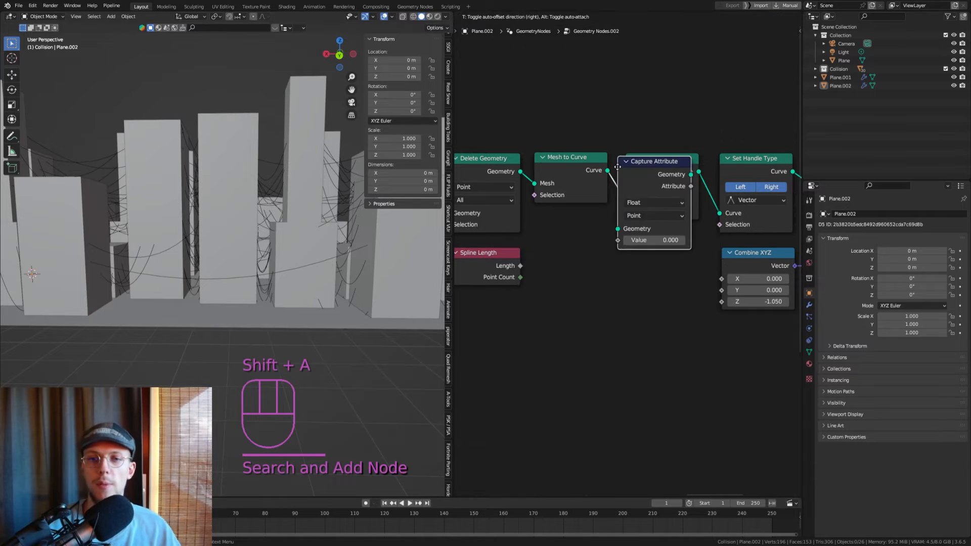
left_click(649, 164)
Place Spline Length under Mesh to Curve with its Length linked to Capture Attribute's Value, and move Combine XYZ beneath Set Spline Type.
left_click_drag(492, 254, 582, 220)
left_click_drag(640, 236, 701, 231)
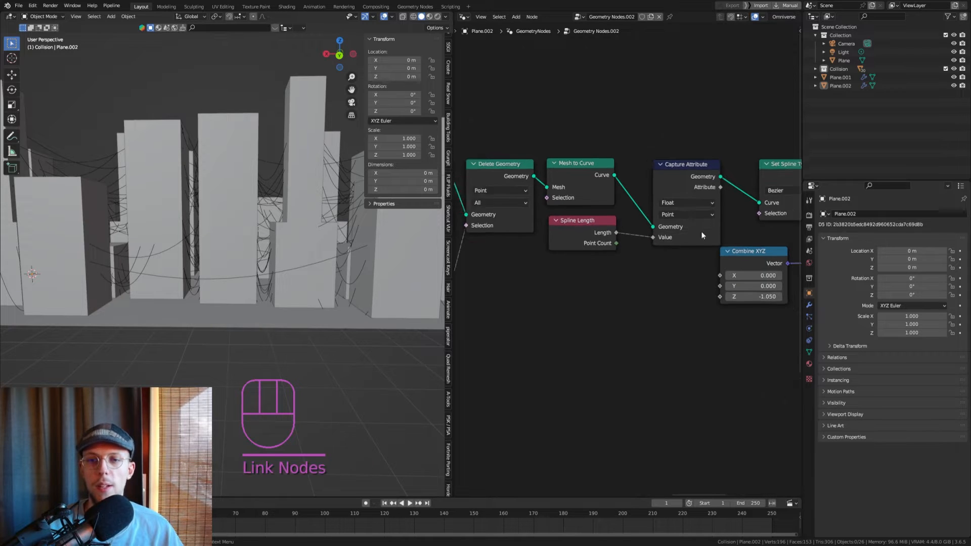
middle_click_drag(701, 231, 583, 206)
left_click_drag(614, 232, 632, 229)
middle_click_drag(631, 229, 583, 212)
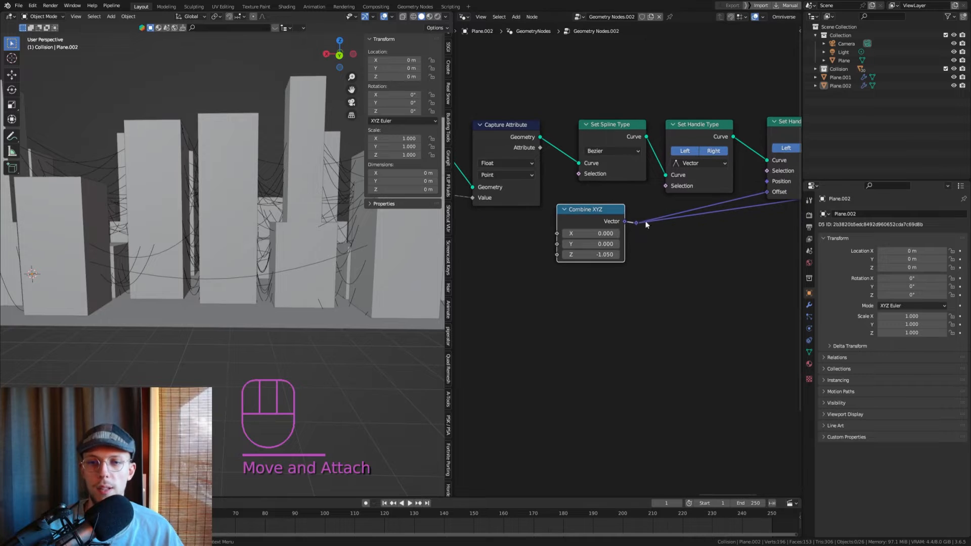
Move the Combine XYZ node under Set Handle Type and link Capture Attribute's Attribute output to its Z input.
left_click_drag(602, 209, 711, 209)
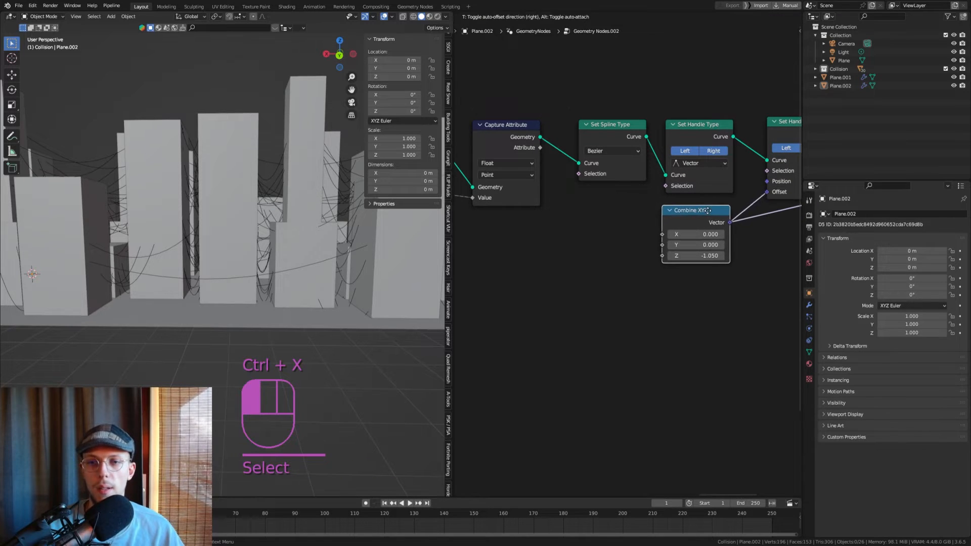
left_click_drag(540, 147, 588, 193)
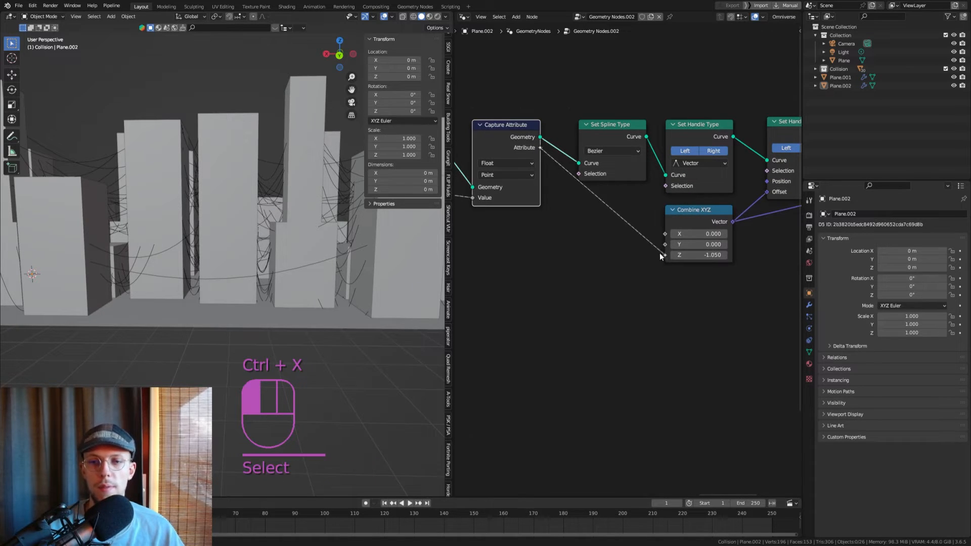
left_click_drag(663, 257, 665, 255)
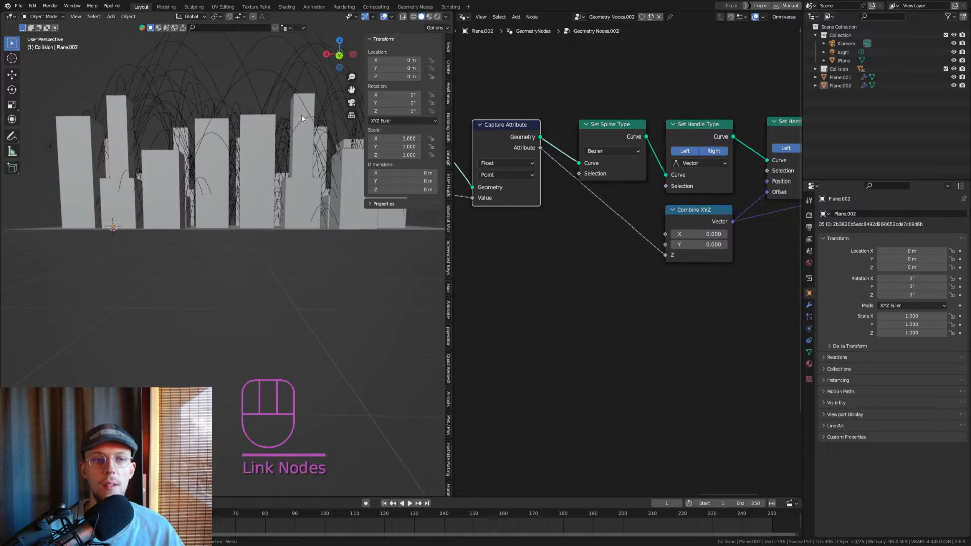
key("KP_1")
middle_click_drag(317, 104, 299, 153, "shift")
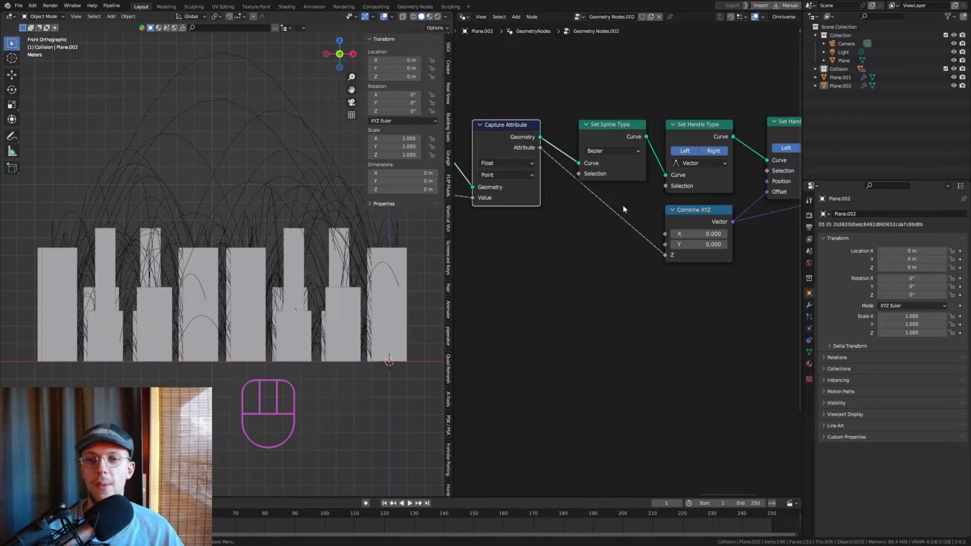
Insert a Math node set to Subtract between Capture Attribute and Combine XYZ, routing the attribute into its second value and leaving 1.000 first.
scroll(623, 209, "up", 1)
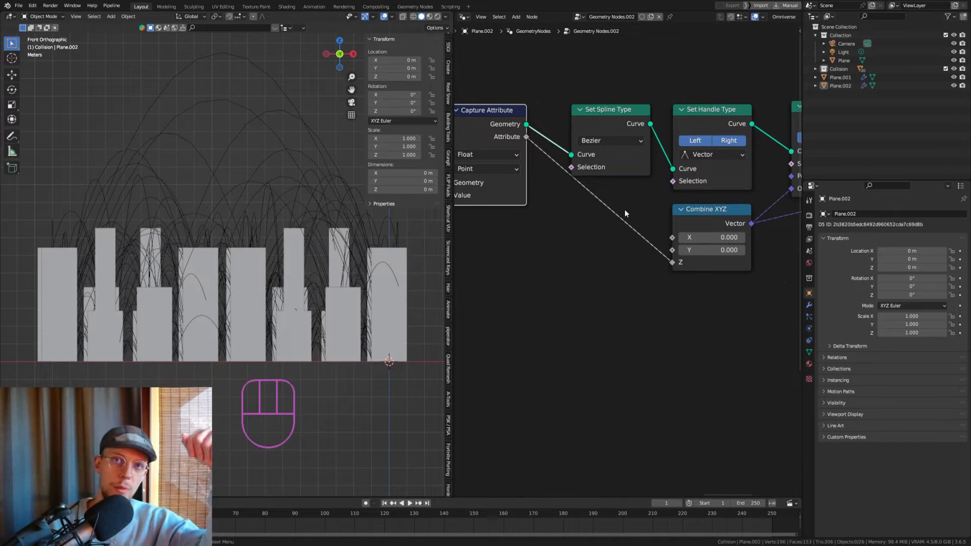
scroll(625, 207, "up", 1)
key("shift+a")
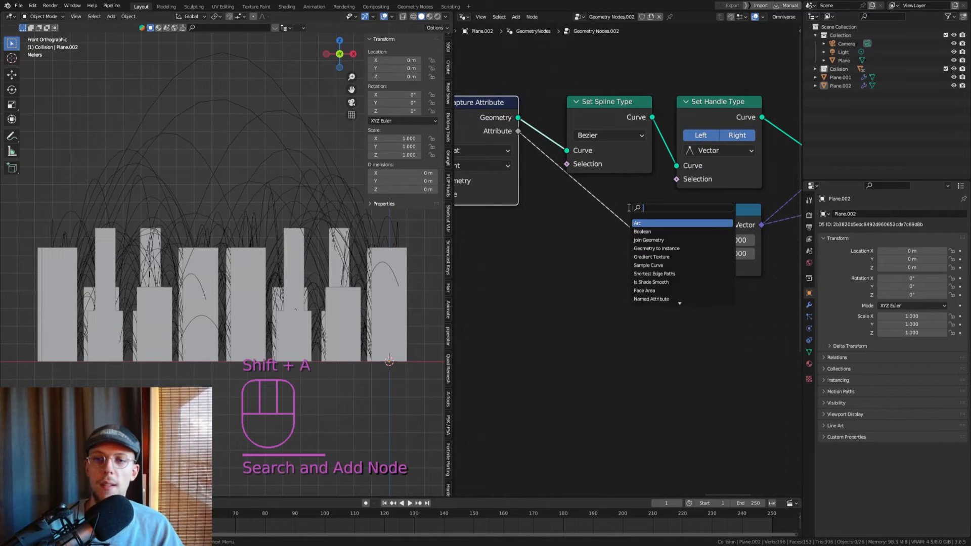
type("add")
key("Return")
left_click(629, 236)
left_click(629, 237)
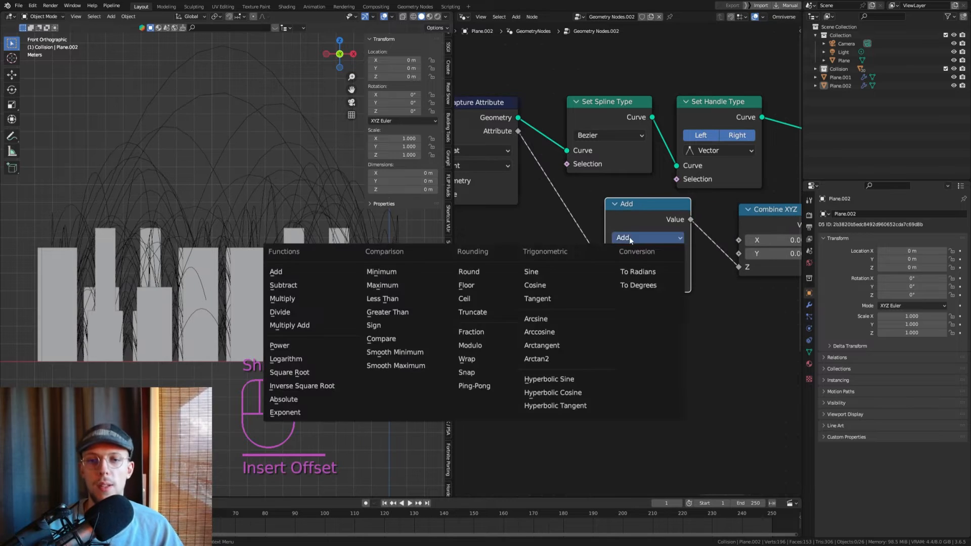
left_click(291, 285)
left_click_drag(605, 268, 605, 282)
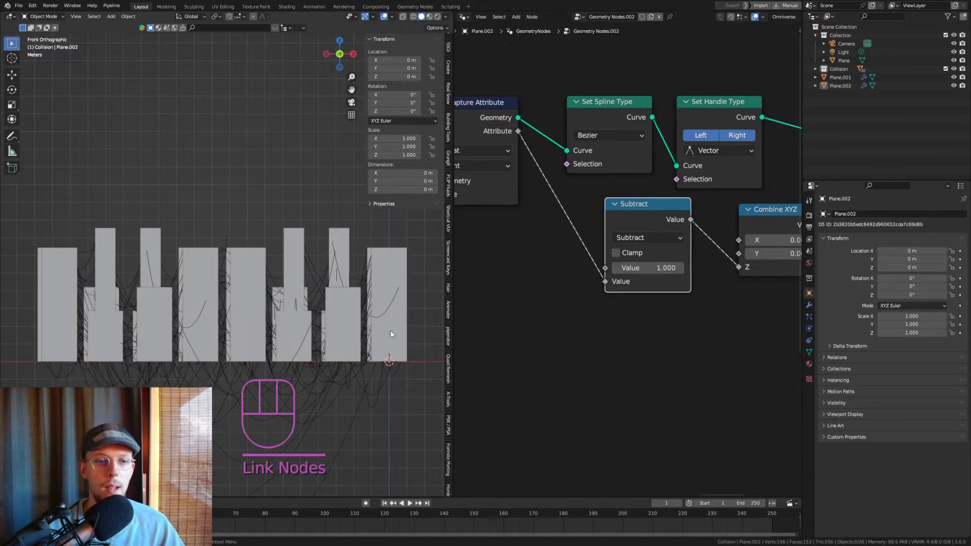
Shift the Subtract node under Set Spline Type and insert a Math node set to Multiply between it and Combine XYZ.
middle_click_drag(263, 322, 277, 264, "shift")
scroll(637, 266, "down", 2)
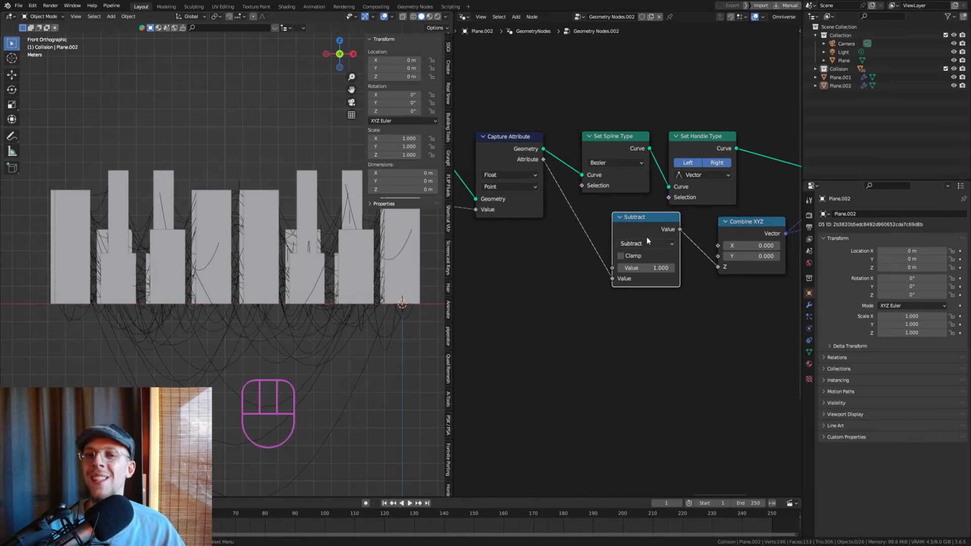
left_click_drag(647, 237, 623, 218)
key("shift+a")
type("add")
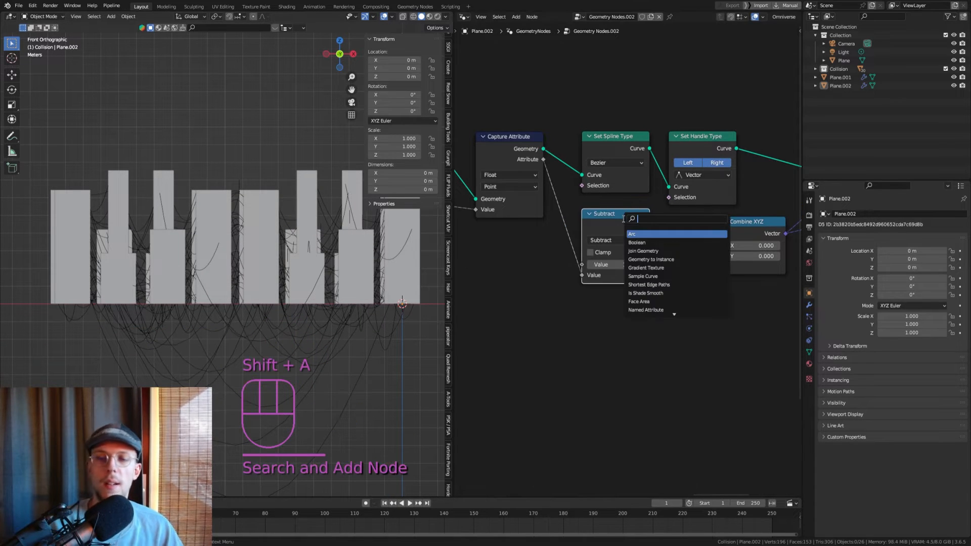
key("Return")
left_click(687, 227)
left_click(698, 249)
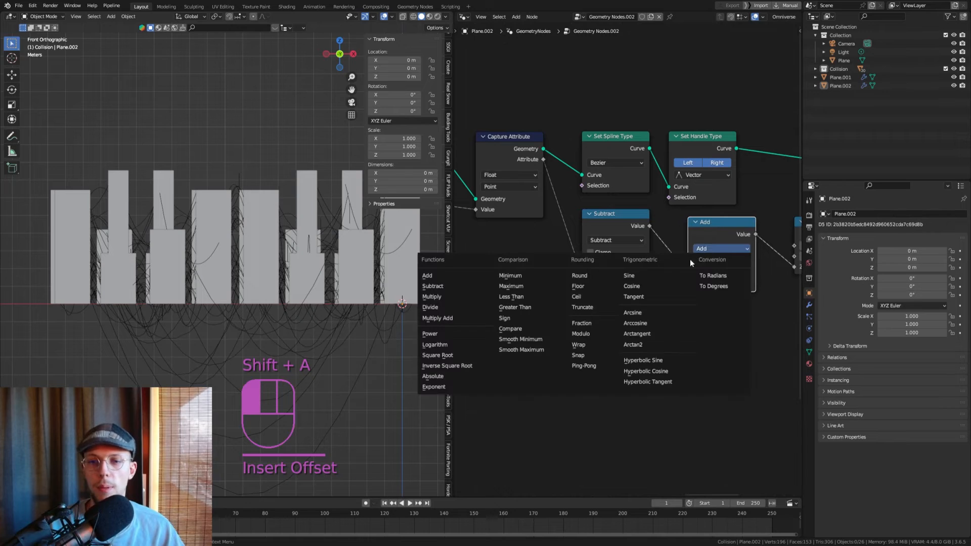
left_click(455, 298)
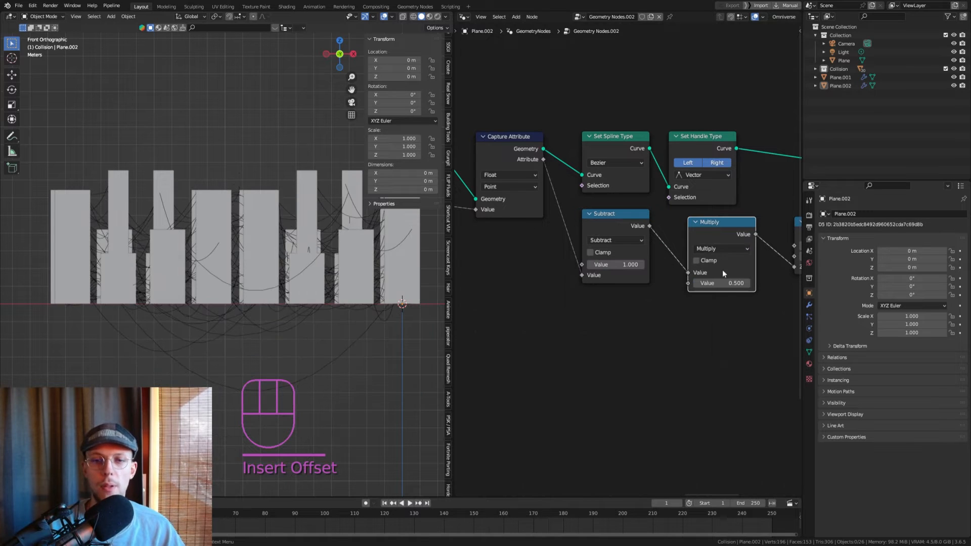
Set the Multiply node's value to 0.060 and check the cable sag between the buildings.
left_click_drag(722, 283, 701, 282, "shift")
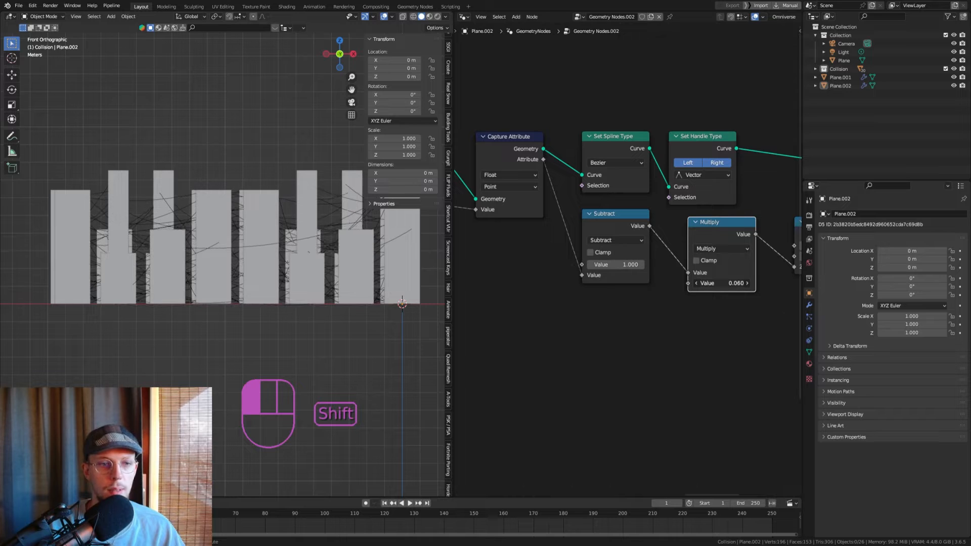
middle_click_drag(201, 215, 80, 186)
key("KP_1")
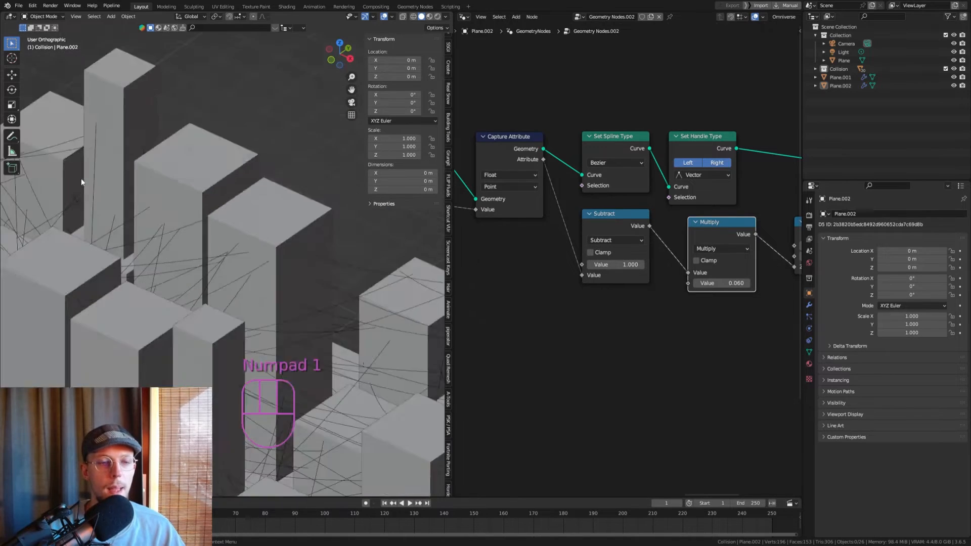
scroll(98, 198, "down", 4)
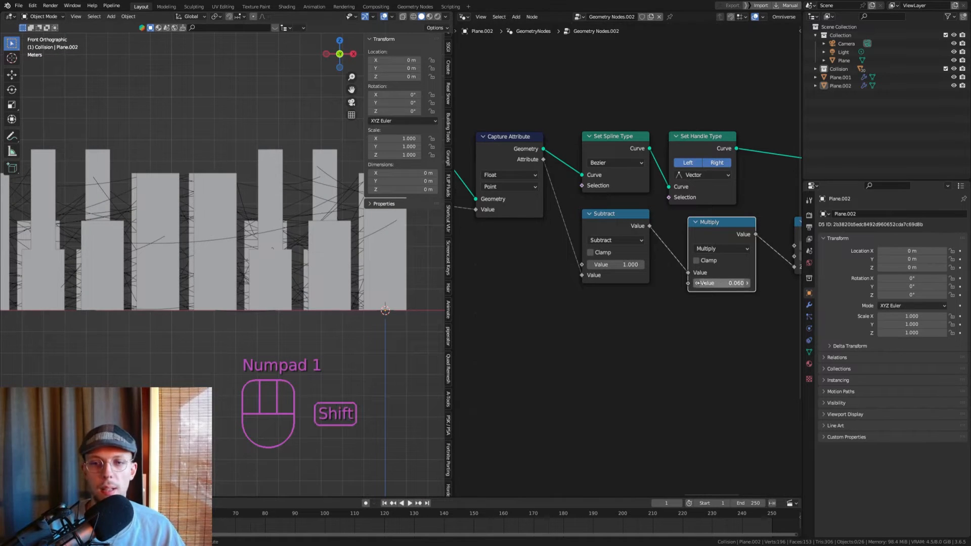
left_click_drag(701, 283, 704, 283, "shift")
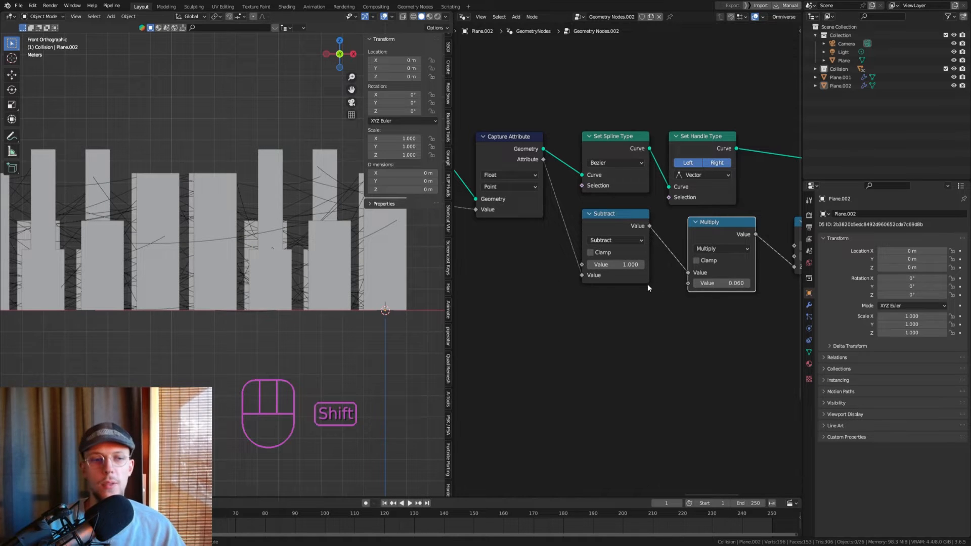
Move the Multiply node close beside the Subtract node, directly under Set Handle Type.
scroll(648, 284, "down", 2, "shift")
scroll(524, 227, "down", 2)
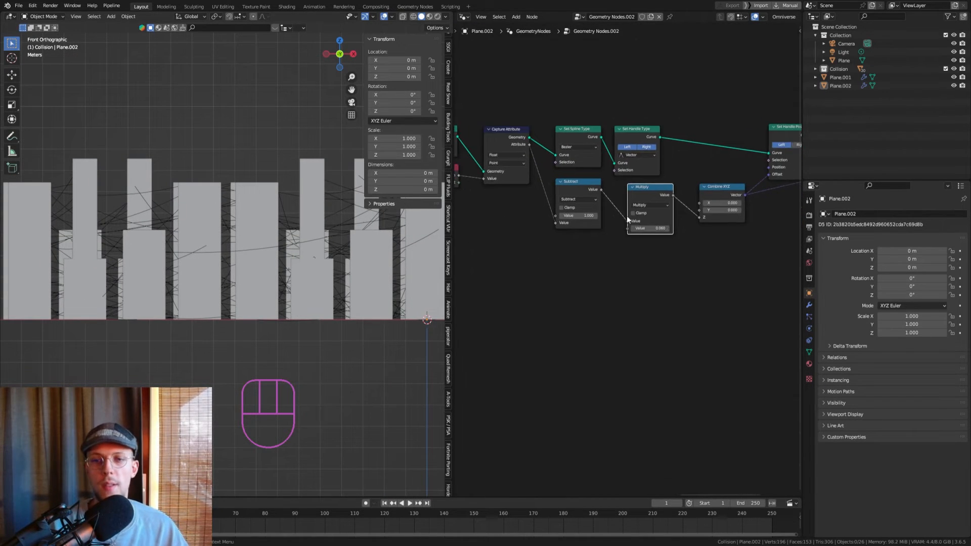
scroll(627, 222, "up", 2)
left_click(677, 163)
key("g")
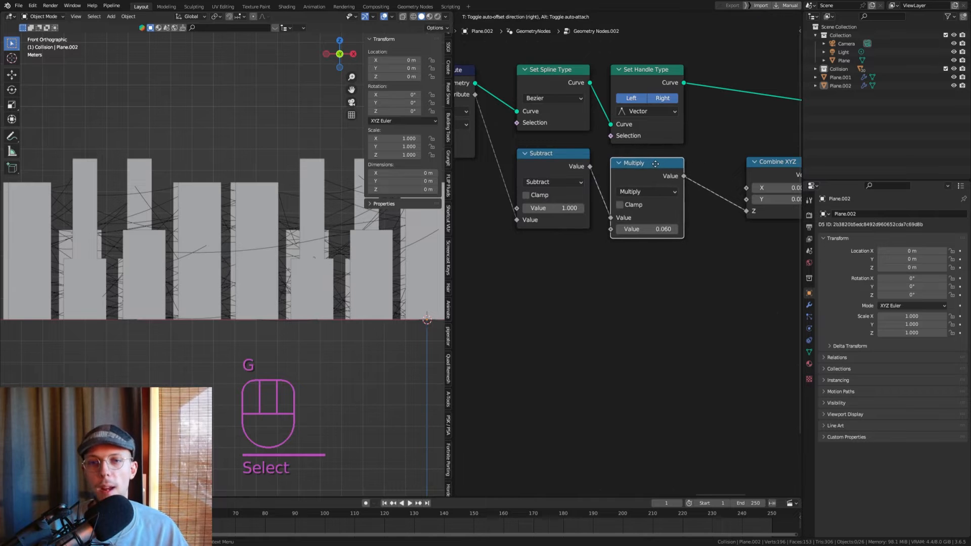
middle_click_drag(626, 202, 672, 225, "shift")
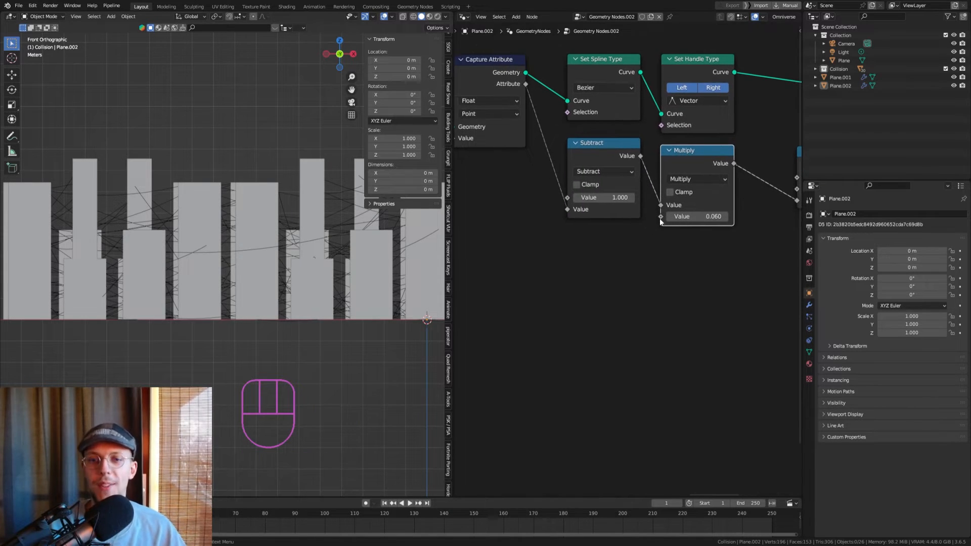
Add a Random Value node linked into the Multiply node's second value input and place it below Subtract.
left_click_drag(660, 217, 584, 258)
type("ran")
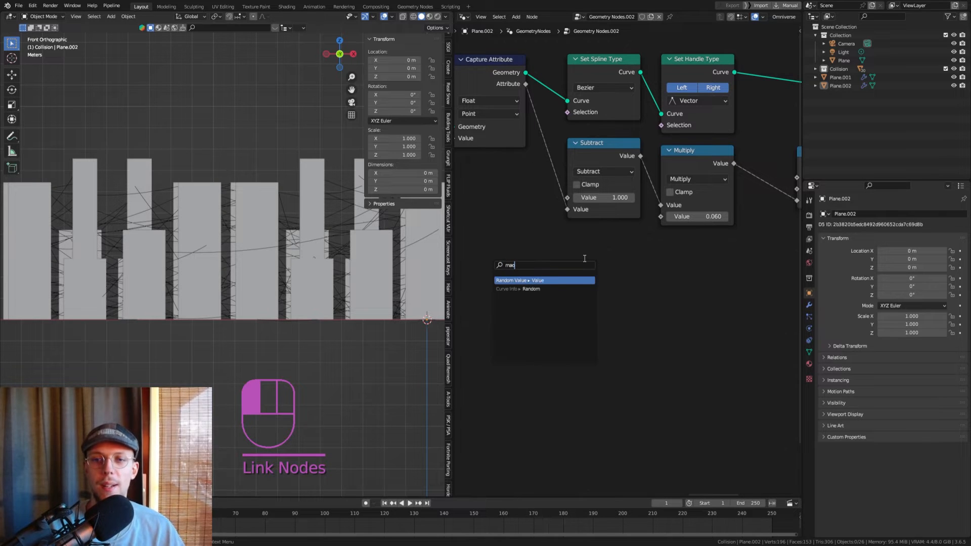
type("omd")
key("BackSpace")
key("BackSpace")
key("BackSpace")
key("BackSpace")
key("BackSpace")
key("BackSpace")
type("random va")
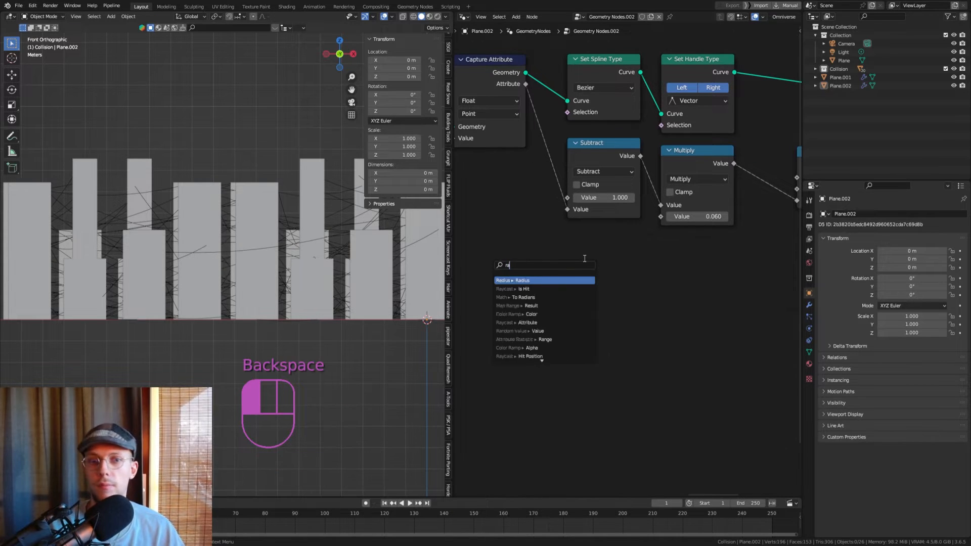
key("Return")
left_click(616, 271)
left_click(616, 271)
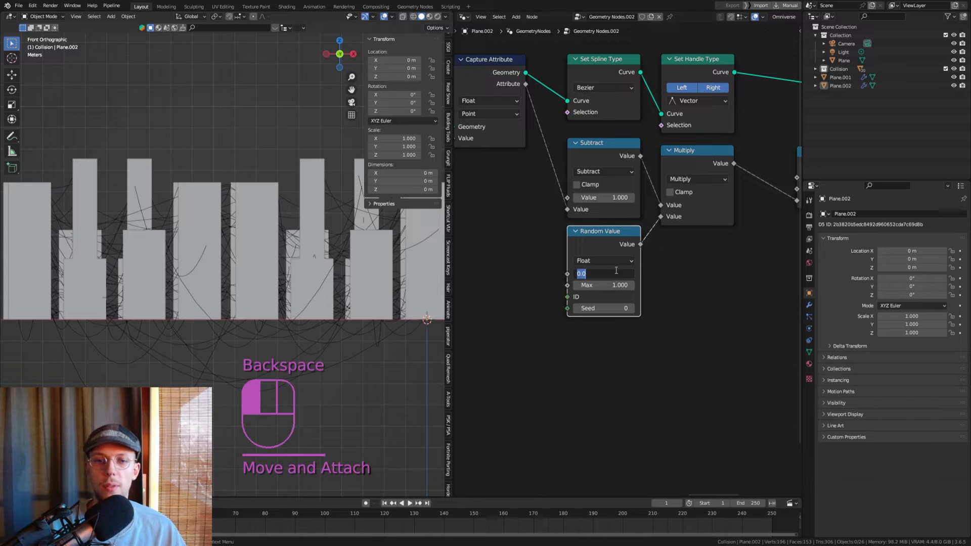
Set the Random Value node's minimum to 0.05 and maximum to 0.1.
type(".05")
key("Tab")
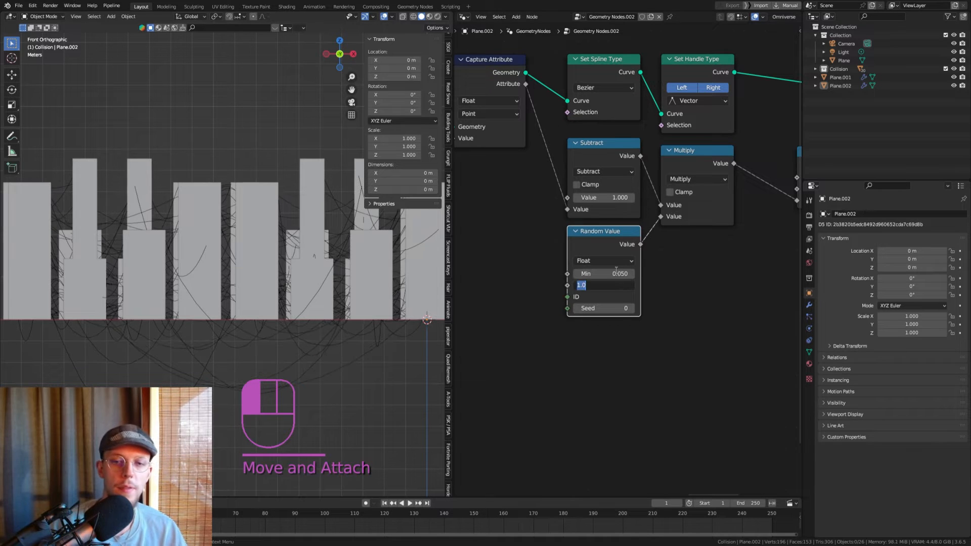
type(".1")
key("Return")
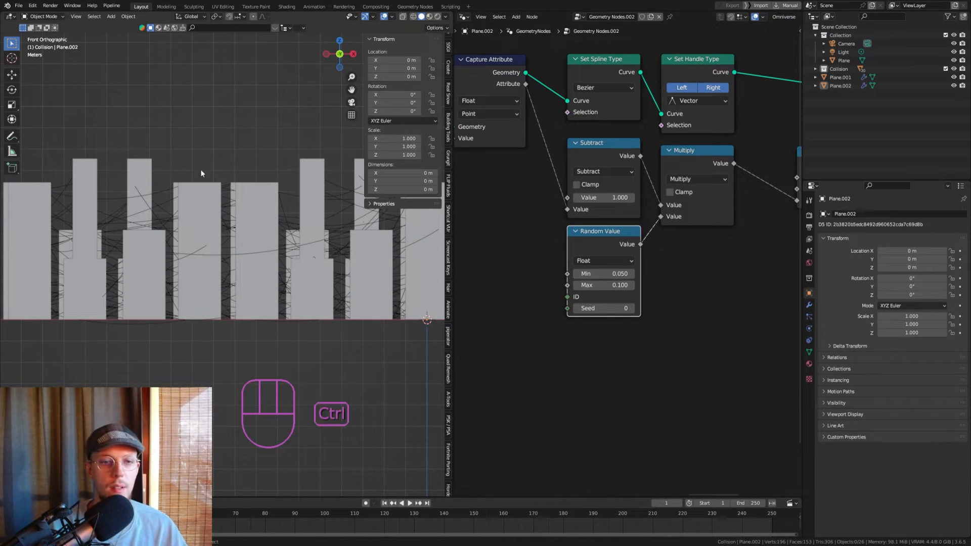
scroll(114, 244, "up", 3)
middle_click_drag(114, 223, 445, 234)
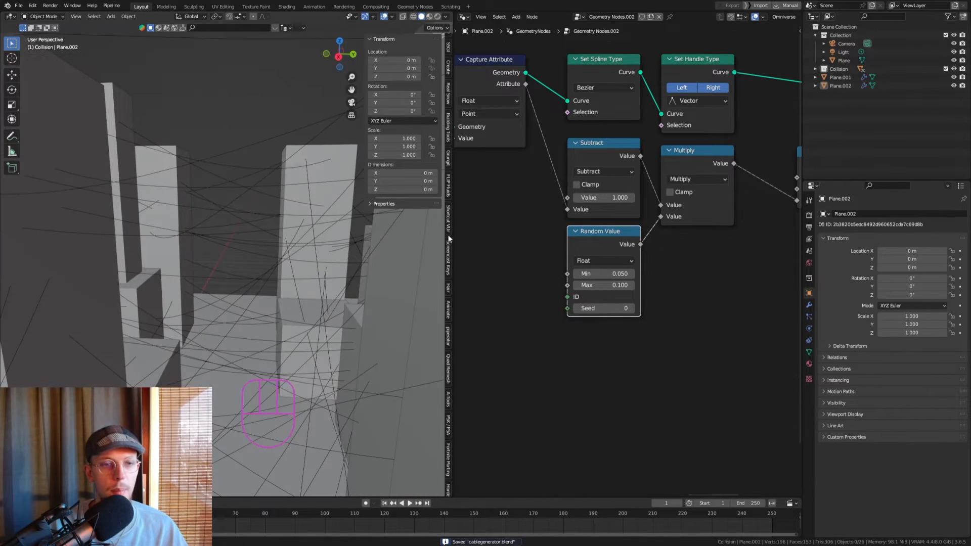
scroll(684, 312, "down", 2)
left_click_drag(625, 292, 597, 292)
key("ctrl+z")
key("ctrl+z")
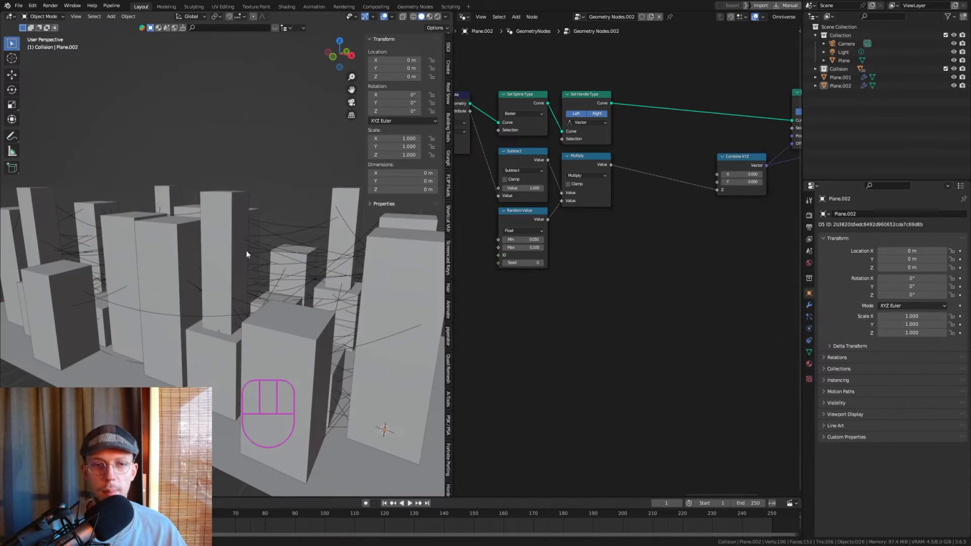
Set the Random Value node's maximum to 0.180 and save the file.
scroll(249, 281, "down", 2)
middle_click_drag(247, 254, 293, 244)
scroll(195, 240, "up", 2)
middle_click_drag(196, 239, 300, 200, "shift")
scroll(267, 198, "up", 2)
middle_click_drag(530, 209, 554, 193)
scroll(553, 193, "up", 2)
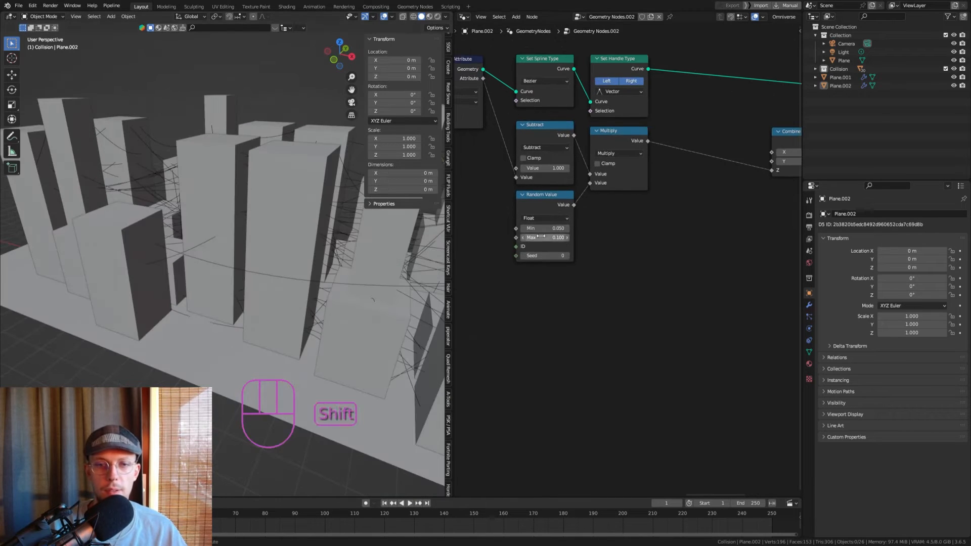
left_click_drag(549, 238, 549, 238, "shift")
middle_click_drag(310, 227, 211, 230)
key("ctrl+s")
scroll(325, 201, "down", 2)
scroll(212, 195, "up", 3)
scroll(198, 125, "down", 3)
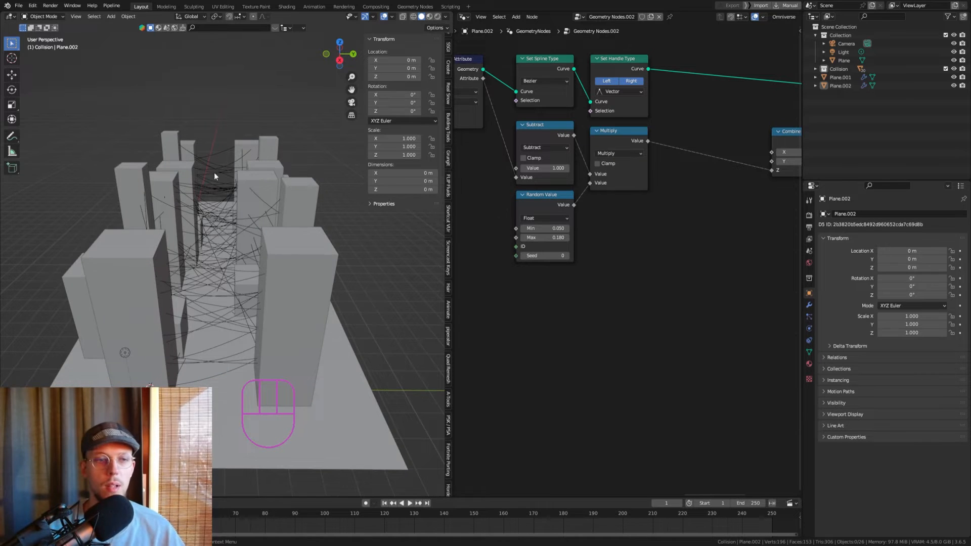
middle_click_drag(214, 172, 244, 157)
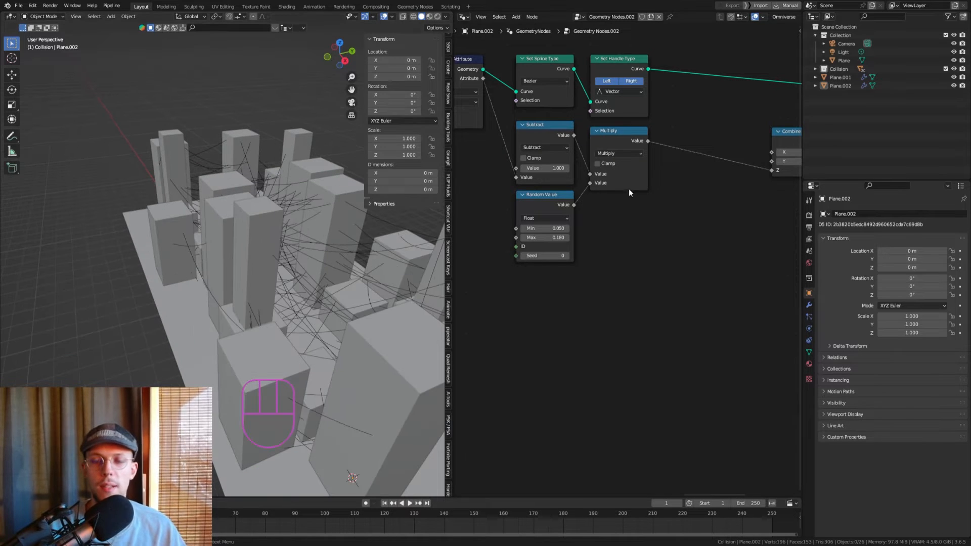
Tidy the node tree by moving Combine XYZ, both Set Handle Positions nodes and Group Output closer to the Multiply node.
scroll(629, 191, "down", 5)
left_click(639, 180)
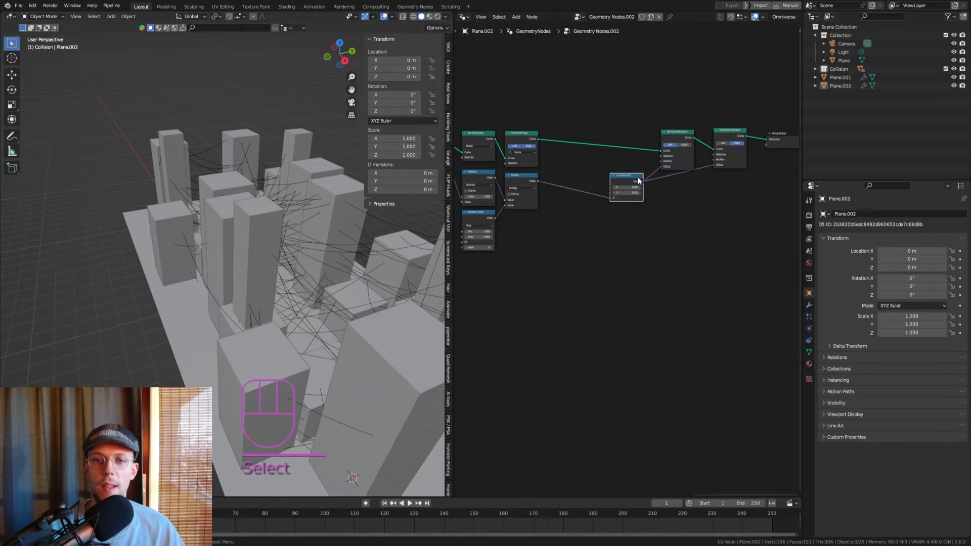
scroll(638, 181, "up", 2)
scroll(709, 234, "down", 3)
middle_click_drag(708, 234, 657, 233)
left_click_drag(752, 240, 607, 127)
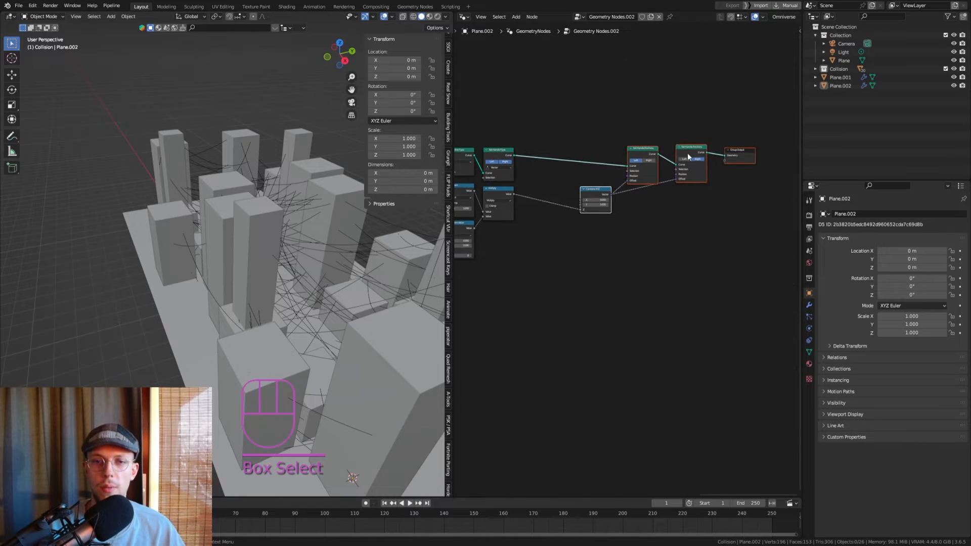
key("g")
left_click(627, 143)
key("g")
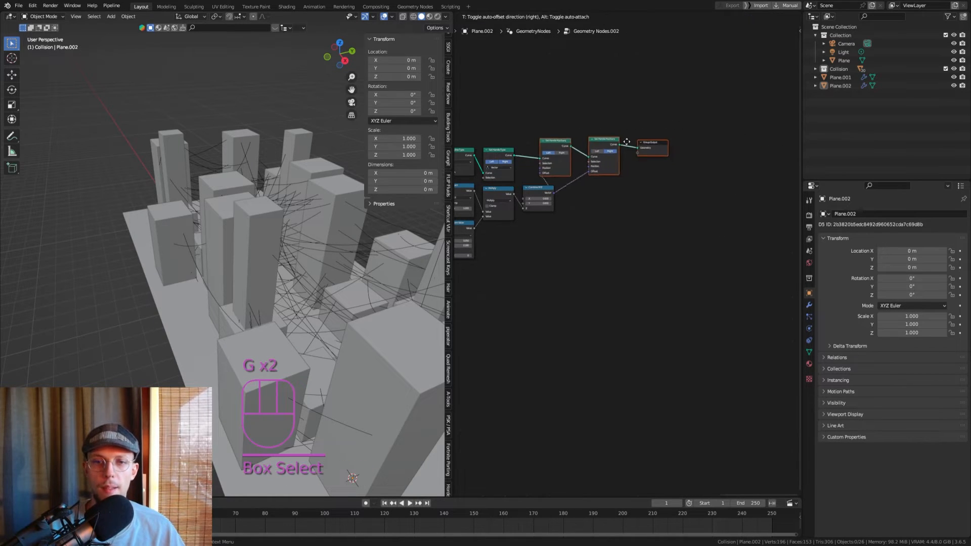
left_click(611, 147)
left_click(599, 148)
key("g")
left_click(588, 151)
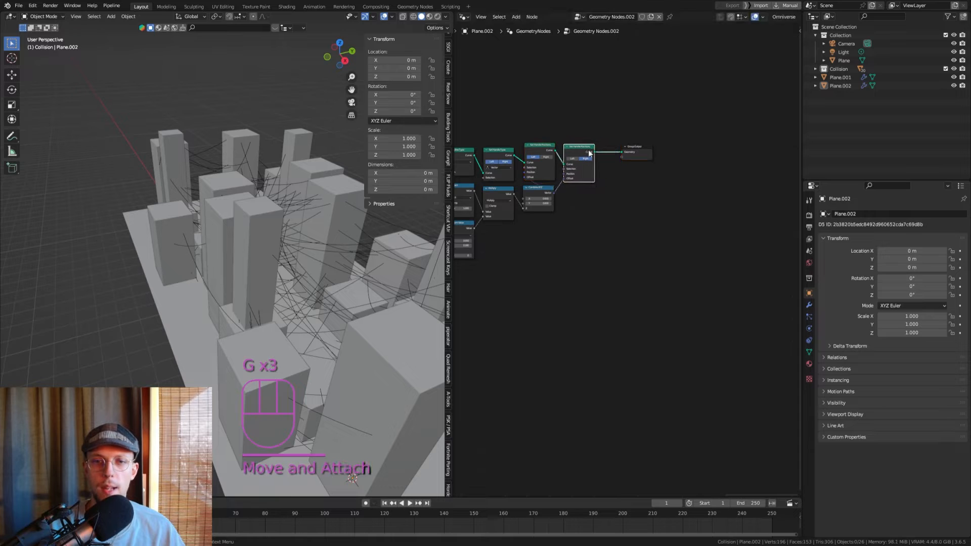
Move the Group Output node farther from the last Set Handle Positions node to make room on their link.
scroll(621, 153, "up", 4)
left_click_drag(639, 146, 680, 146)
key("g")
left_click(682, 152)
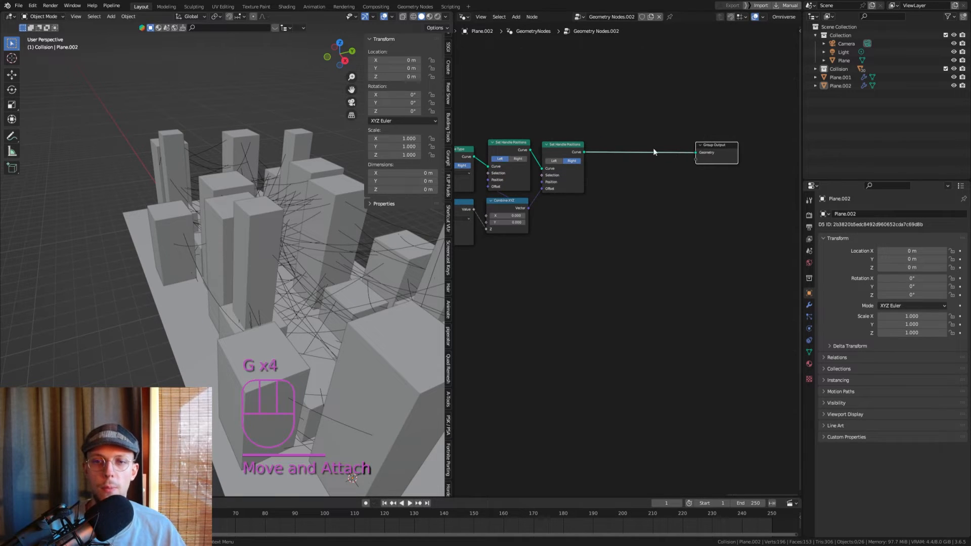
Insert a Curve to Mesh node between the last Set Handle Positions node and Group Output.
scroll(650, 150, "up", 2)
key("shift+a")
type("curve to mesh")
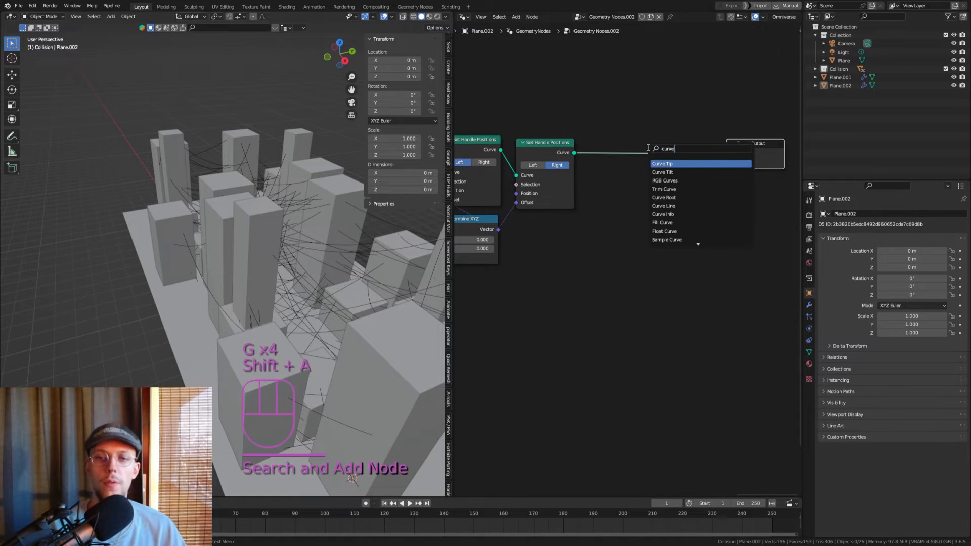
key("Return")
left_click(648, 147)
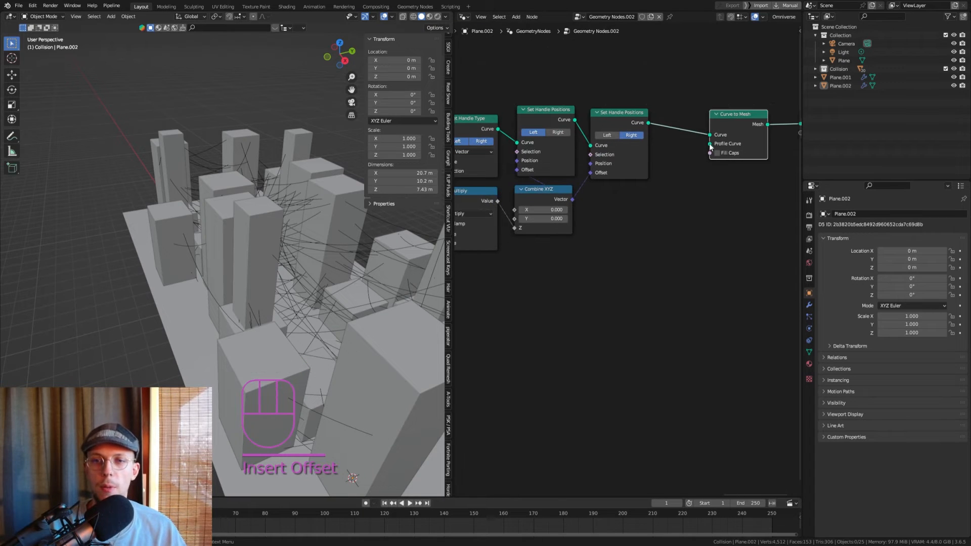
Add a Curve Circle node feeding Curve to Mesh's Profile Curve input and place it below the last Set Handle Positions node.
left_click_drag(710, 146, 639, 196)
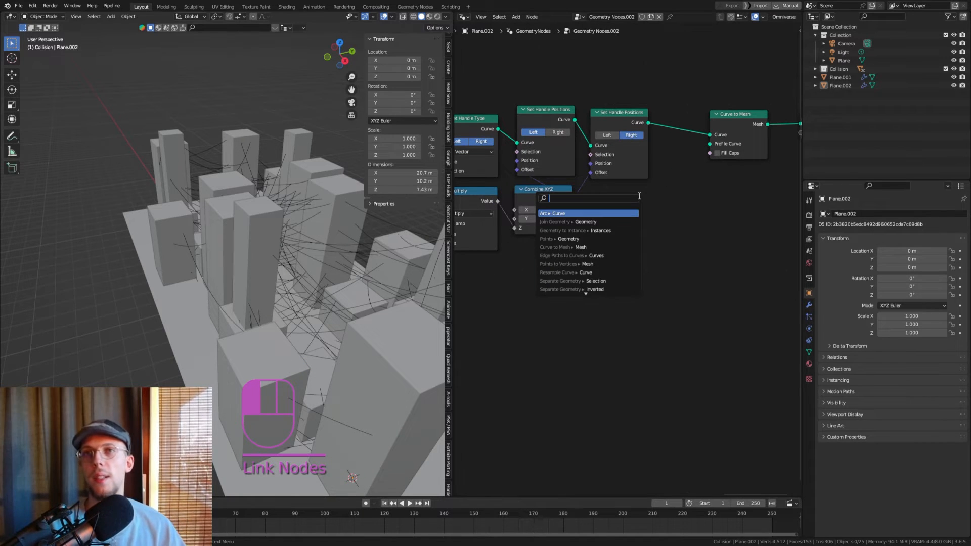
type("circle")
key("Return")
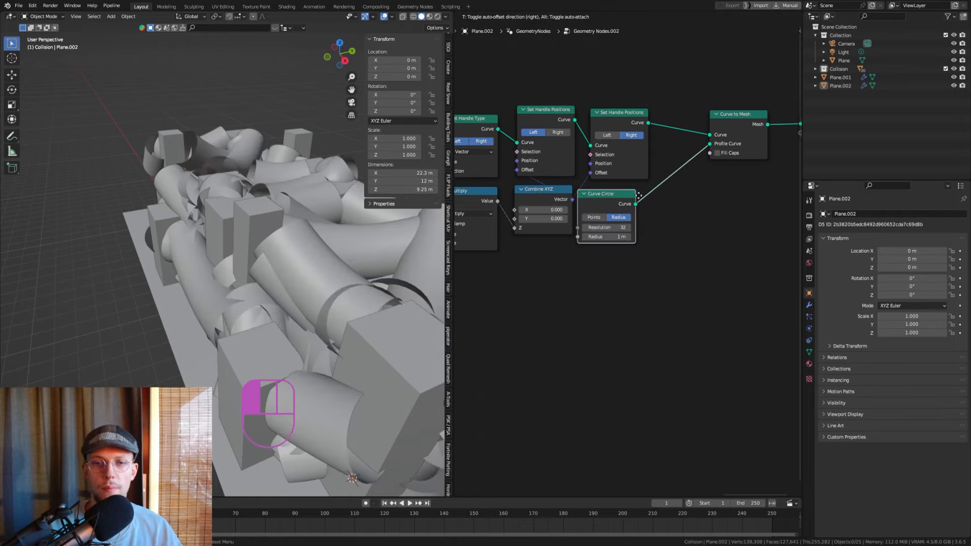
left_click(649, 199)
Set the Curve Circle's radius to 0.01 m and resolution to 4, check the cables from the side, and save the file.
scroll(629, 238, "up", 5)
left_click_drag(629, 239, 580, 240, "shift")
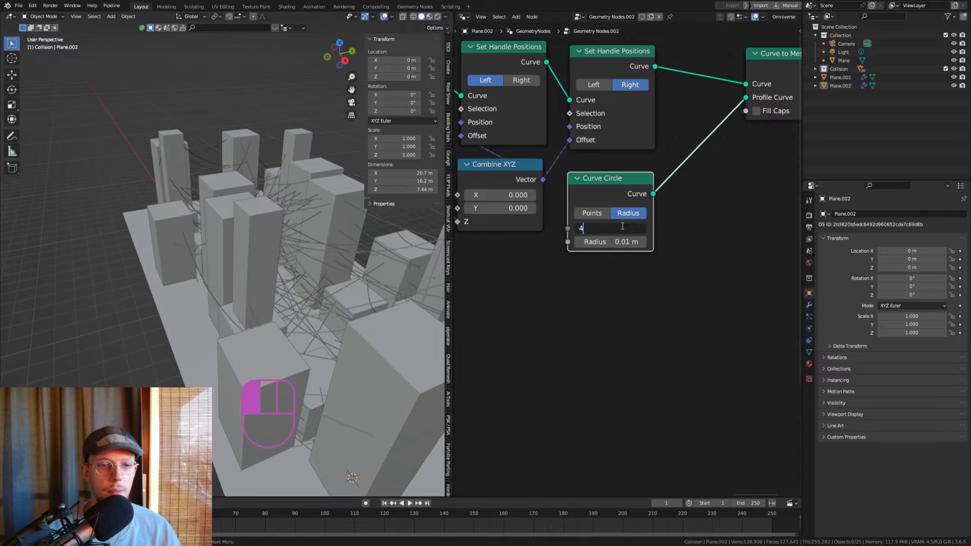
key("Return")
scroll(296, 257, "up", 3)
middle_click_drag(318, 245, 314, 215)
key("KP_1")
key("KP_3")
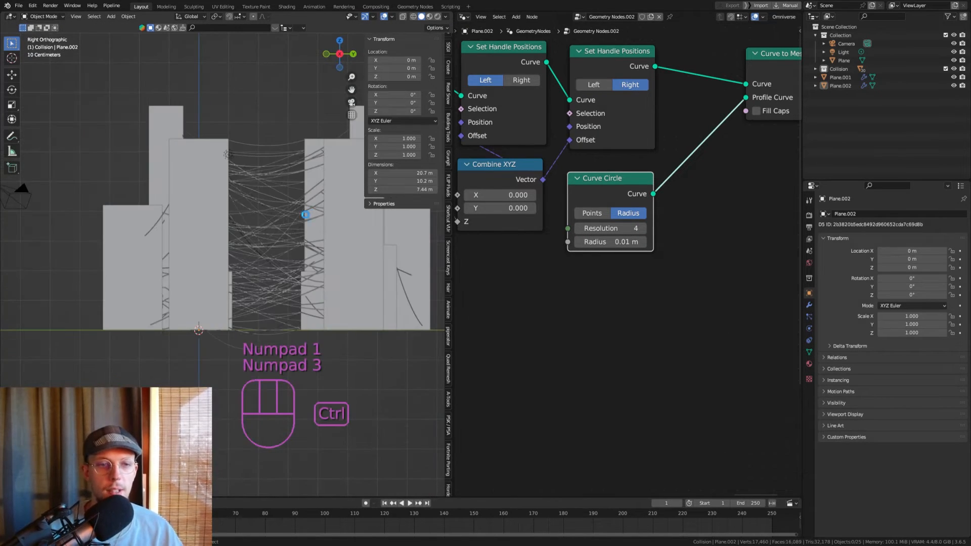
scroll(305, 214, "up", 4)
key("ctrl+s")
Insert a Set Curve Radius node between the last Set Handle Positions node and Curve to Mesh.
scroll(602, 238, "down", 2)
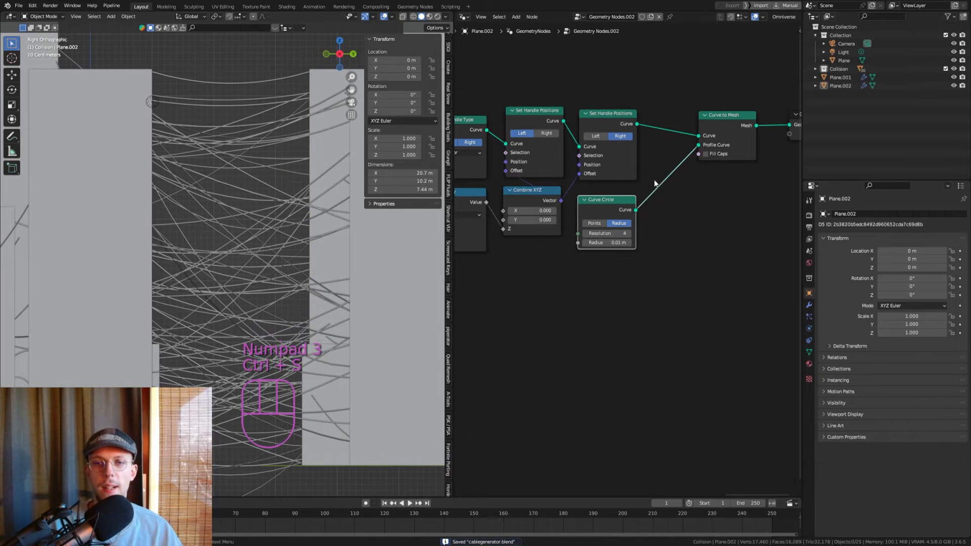
middle_click_drag(655, 183, 572, 203)
key("shift+a")
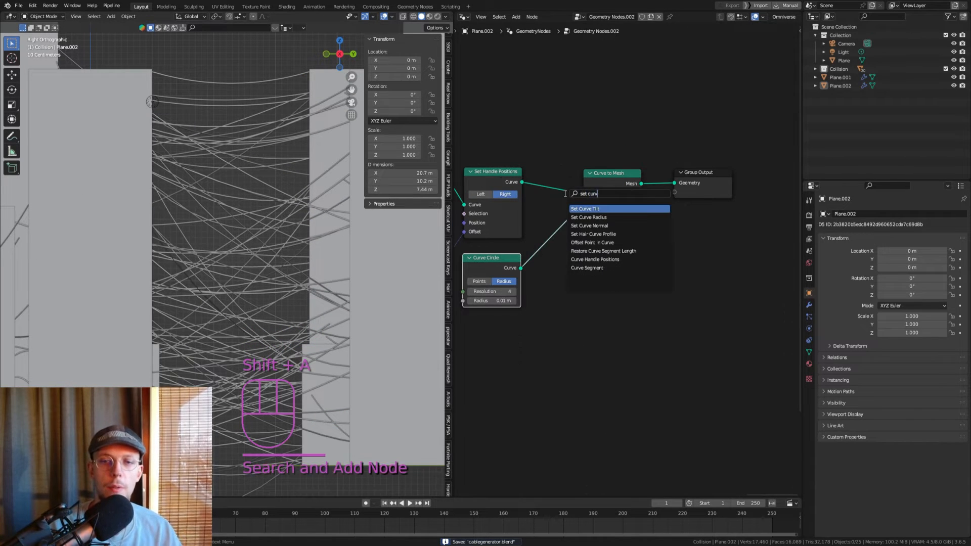
key("Escape")
key("shift+a")
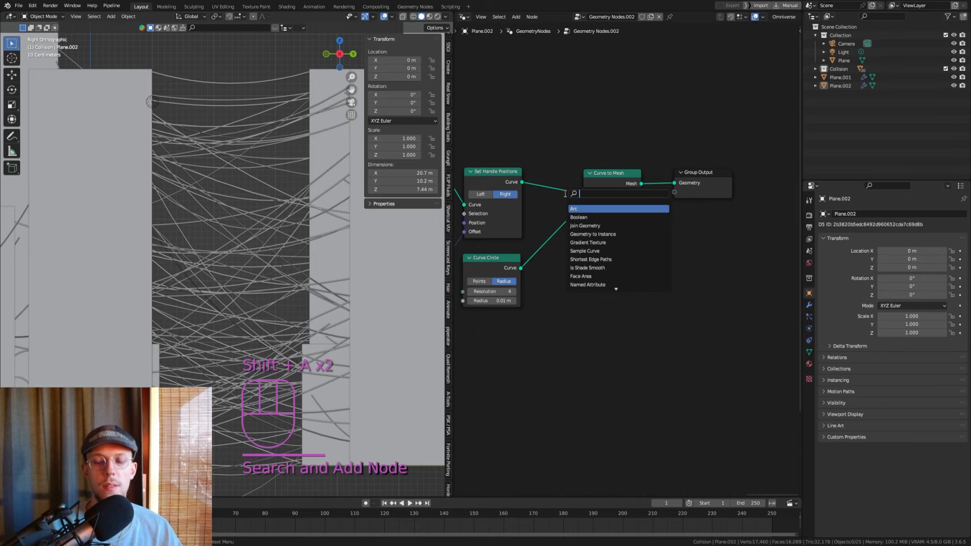
type("set cruve")
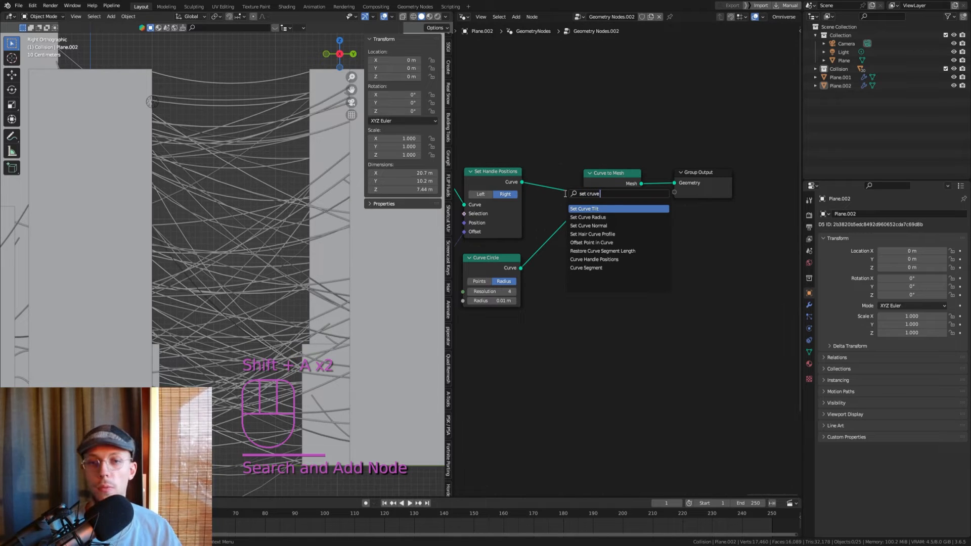
left_click(569, 217)
left_click(565, 215)
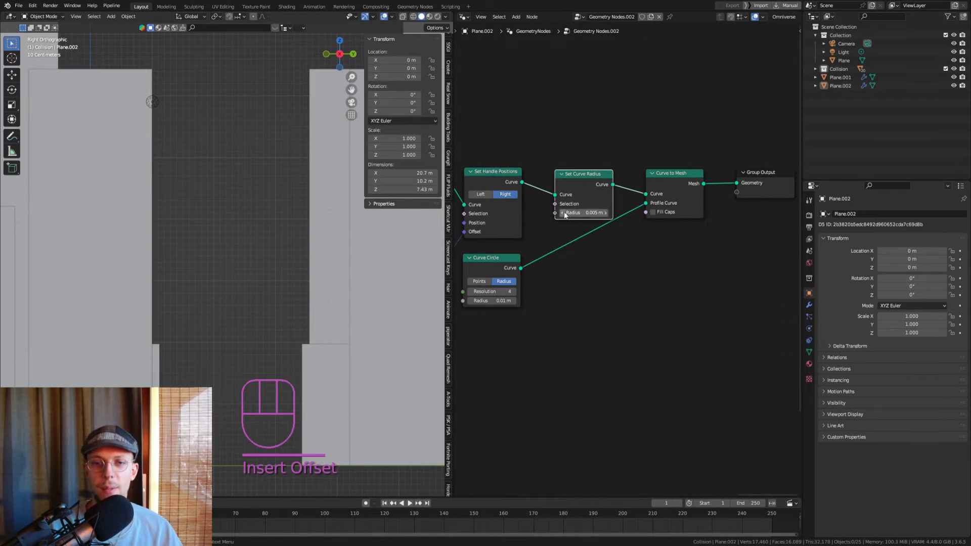
Add a Random Value node driving the Radius input of Set Curve Radius and place it below the Curve Circle node.
middle_click_drag(565, 215, 615, 176)
left_click_drag(556, 306, 554, 306)
type("rand")
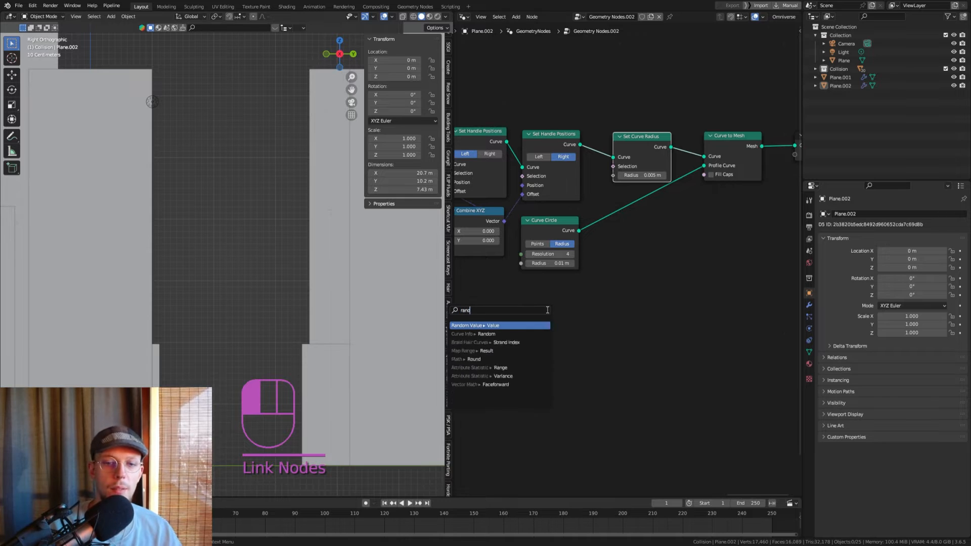
key("Return")
left_click(571, 290)
Set the radius Random Value node's minimum to 0.1 and maximum to 0.4, check the cable thickness, and save the file.
middle_click_drag(587, 268, 610, 201, "shift")
scroll(596, 205, "up", 2)
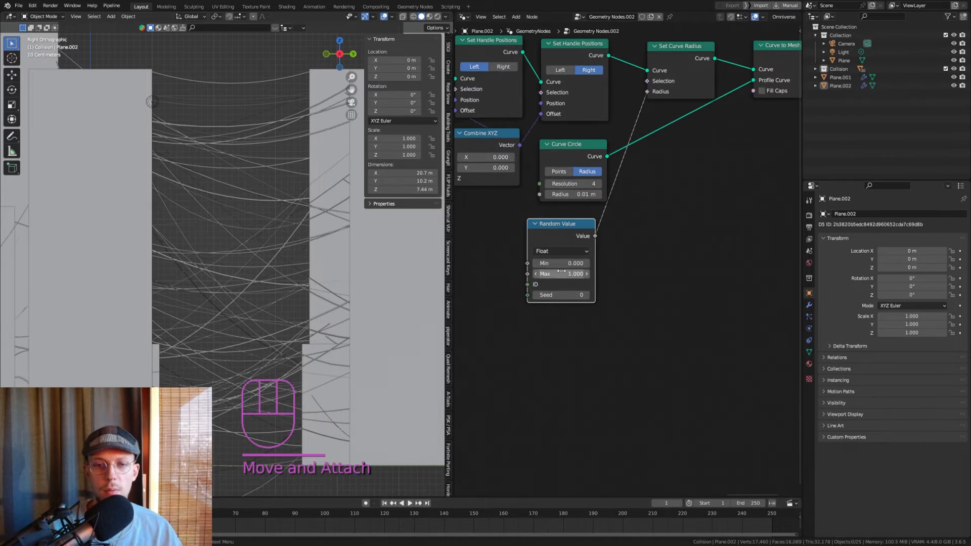
left_click(568, 266)
key("Tab")
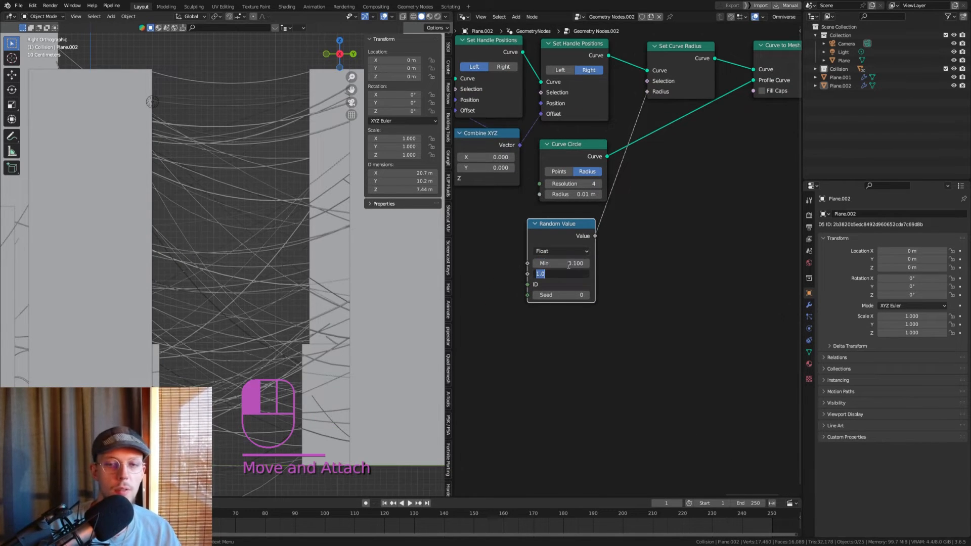
type(".4")
key("Return")
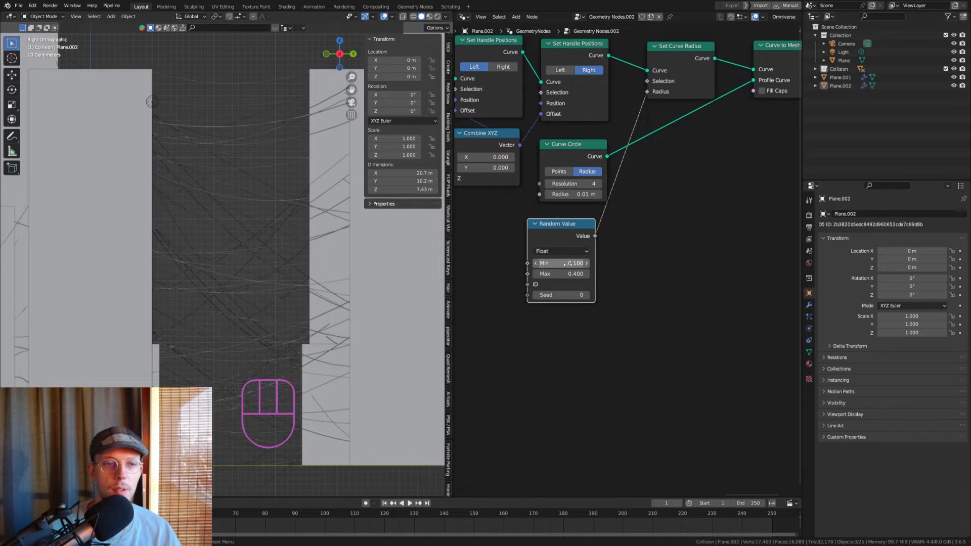
scroll(253, 131, "up", 5)
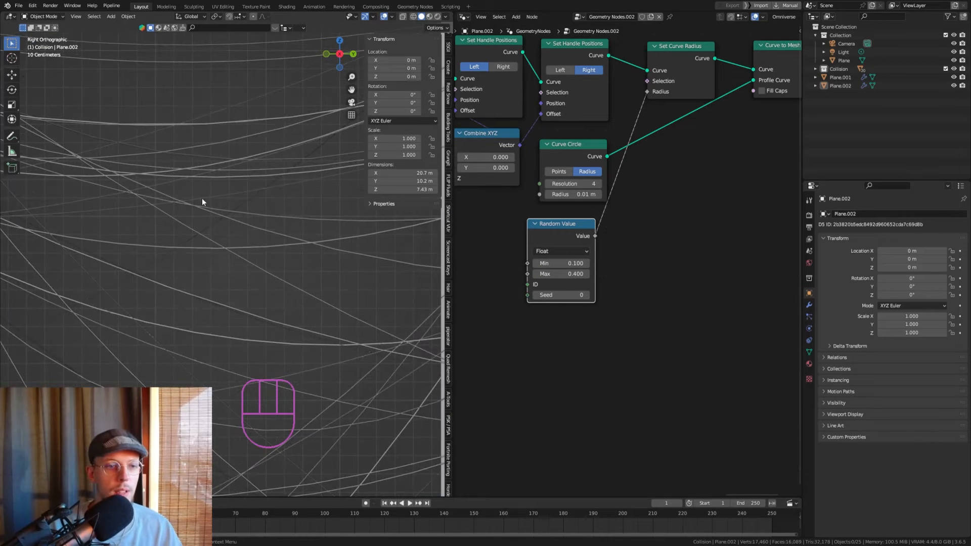
scroll(190, 200, "down", 4)
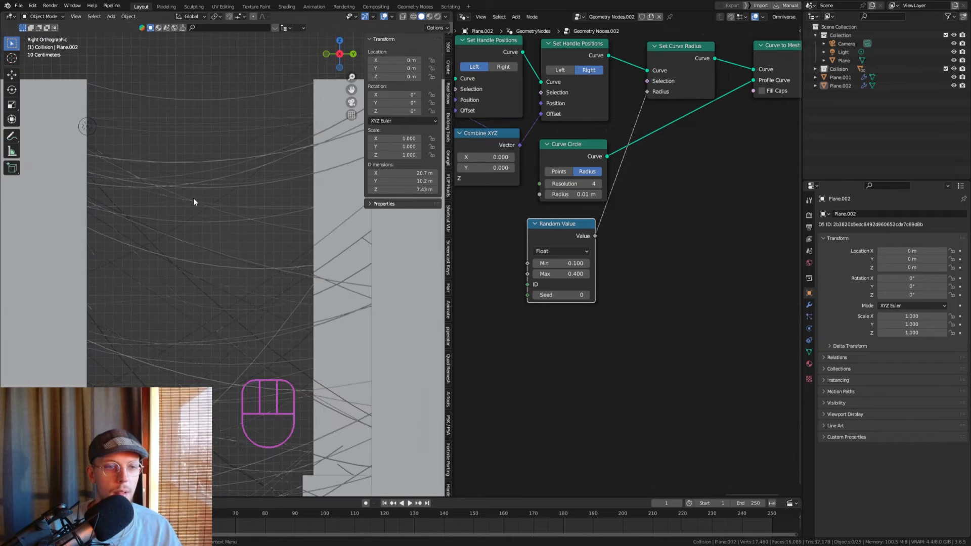
scroll(193, 201, "down", 3)
middle_click_drag(193, 202, 222, 172)
key("ctrl+s")
Tidy the tree by moving Random Value up under Curve Circle and bringing Set Curve Radius and Curve to Mesh closer to Set Handle Positions.
scroll(662, 169, "down", 4)
middle_click_drag(661, 153, 646, 170)
key("g")
left_click(587, 226)
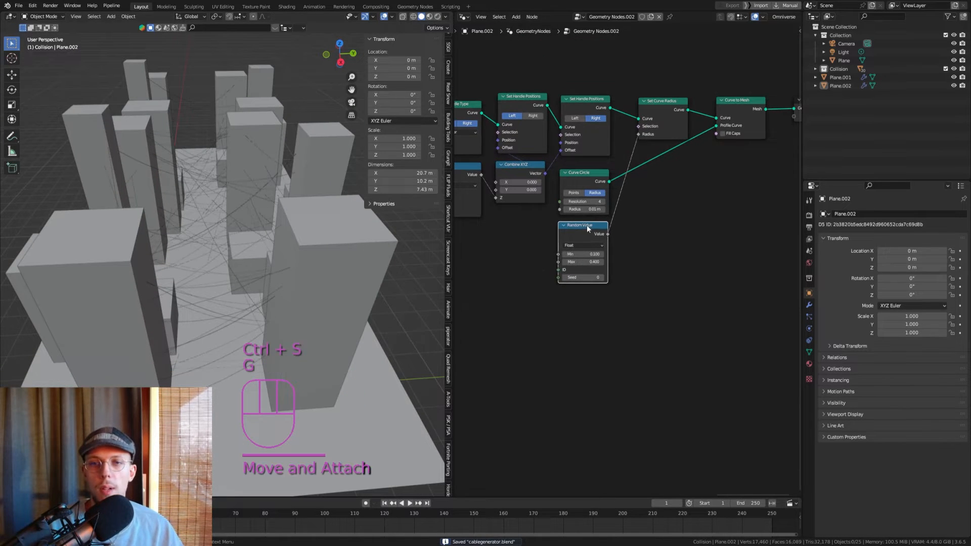
middle_click_drag(631, 205, 552, 235)
left_click(582, 140)
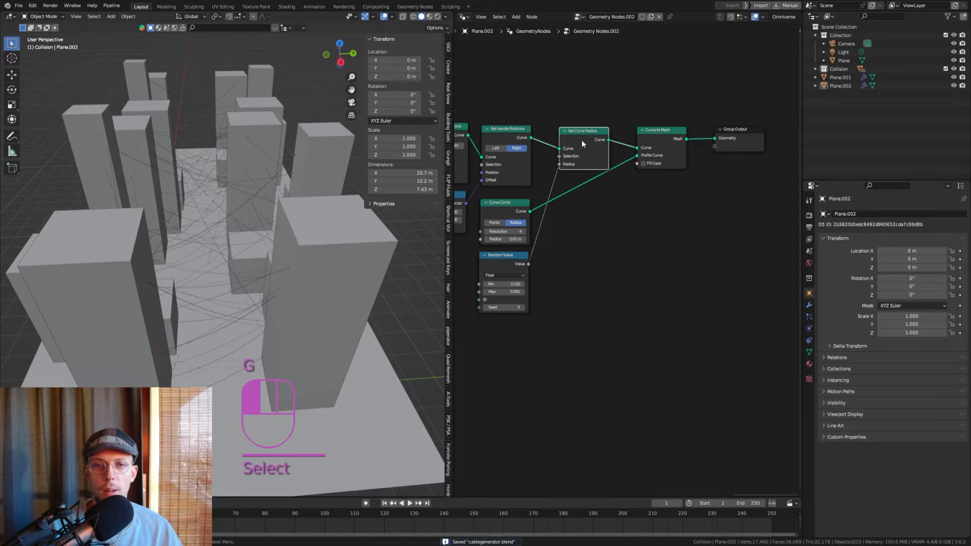
key("g")
left_click(565, 137)
left_click(649, 138)
key("g")
left_click(620, 138)
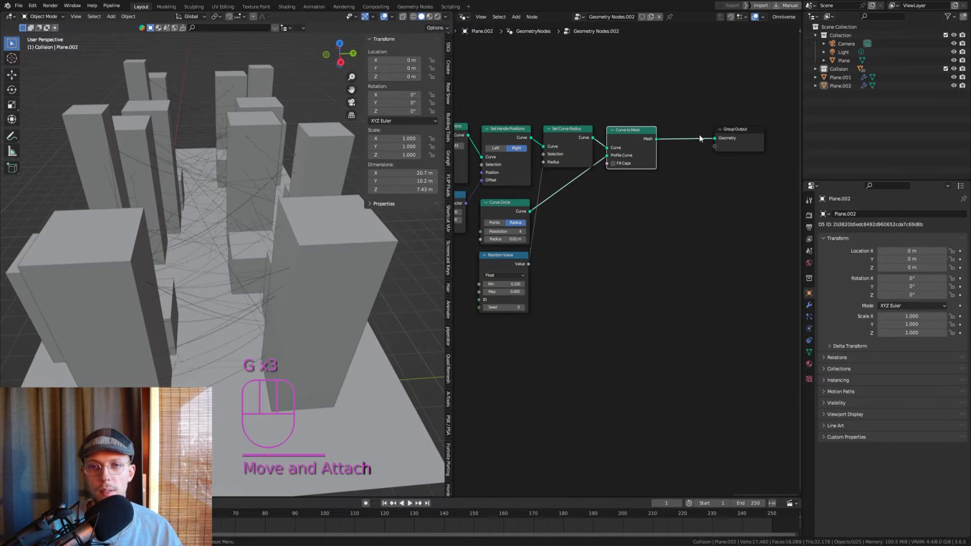
Move the Group Output node farther from Curve to Mesh and save the file.
left_click(729, 130)
key("g")
key("ctrl+s")
scroll(201, 235, "up", 10)
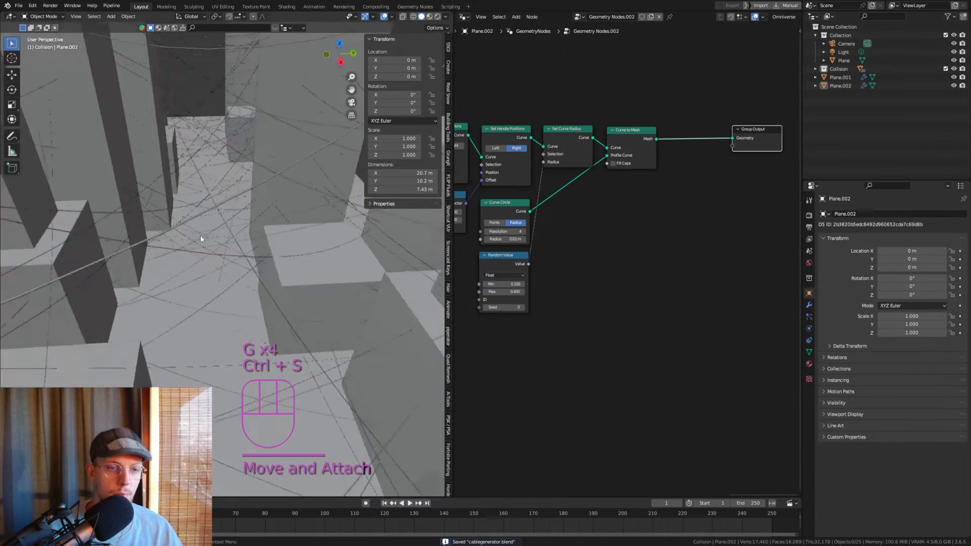
middle_click_drag(233, 166, 255, 165)
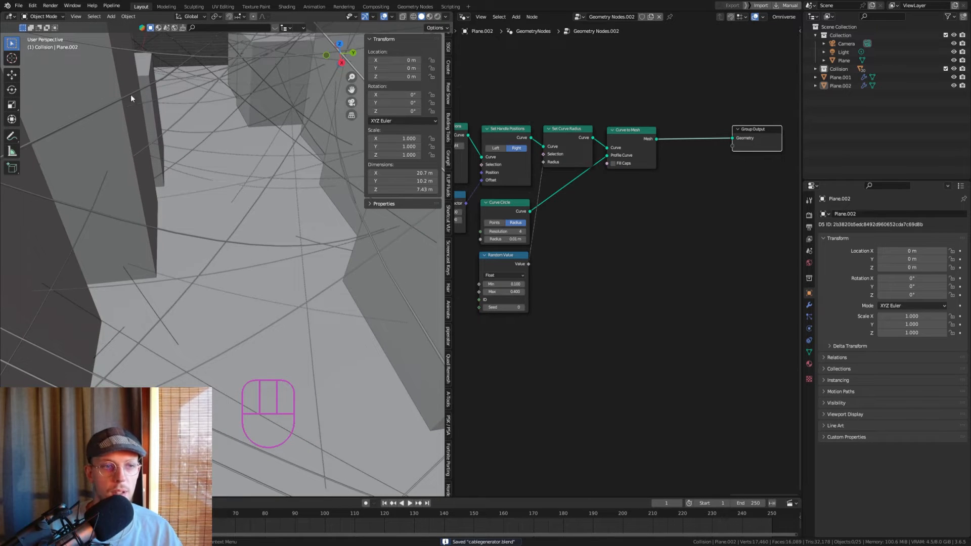
middle_click_drag(708, 134, 595, 147)
scroll(595, 148, "up", 1)
left_click(590, 140)
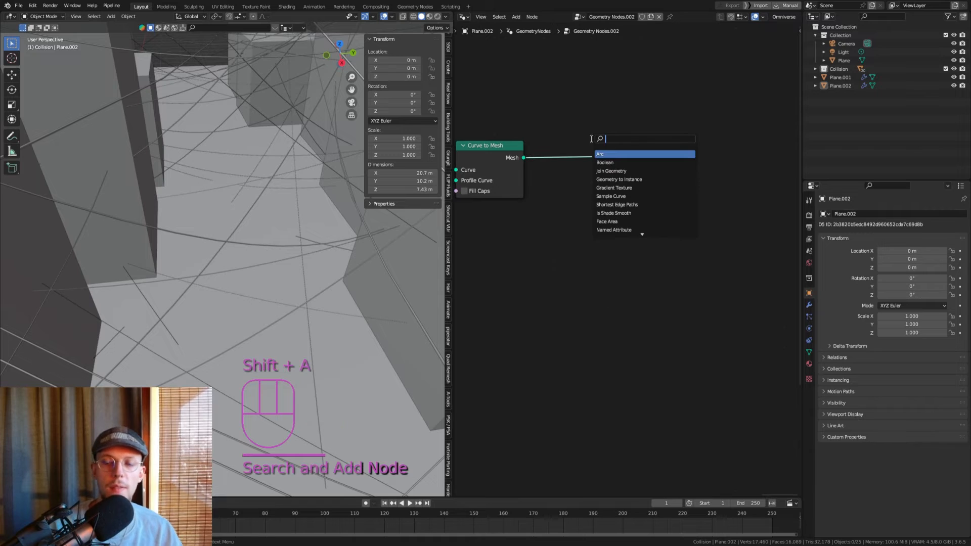
type("group")
key("Return")
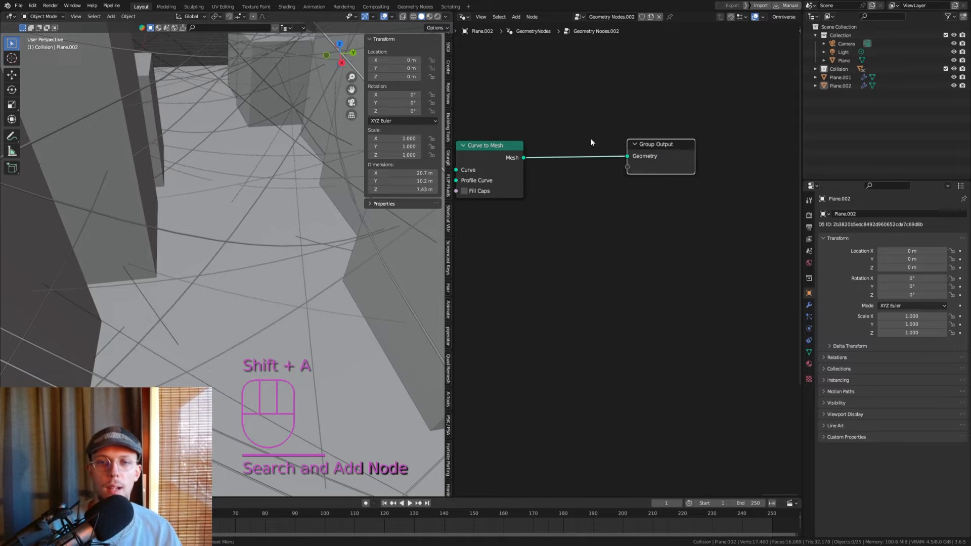
Insert a Set Spline Resolution node between the last Set Handle Positions node and Set Curve Radius.
scroll(590, 138, "down", 3)
scroll(536, 152, "up", 6)
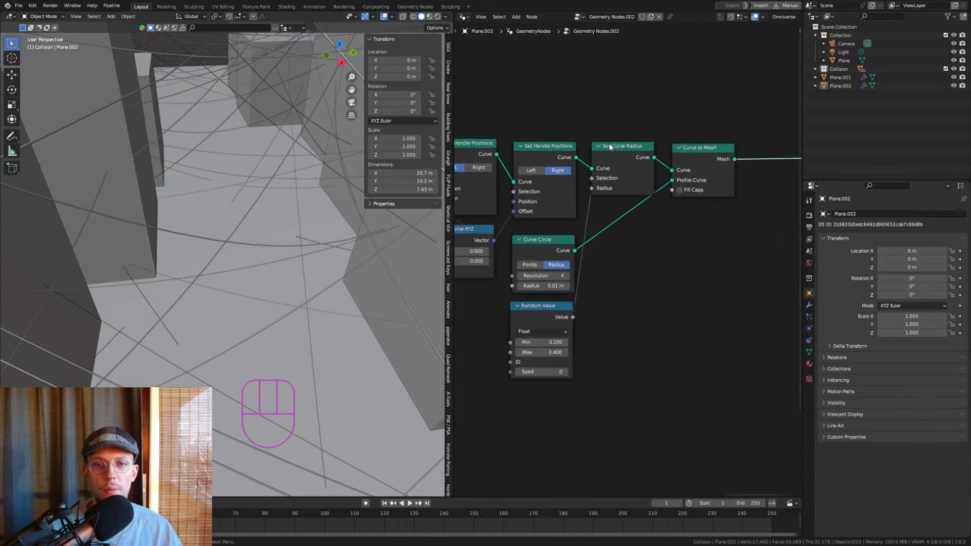
key("shift+a")
left_click(600, 153)
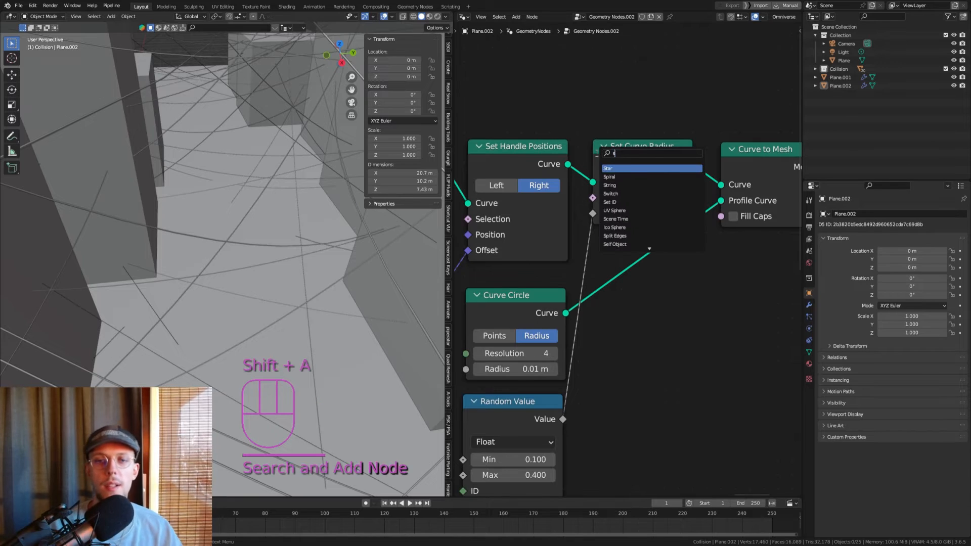
type("set spline r")
key("Return")
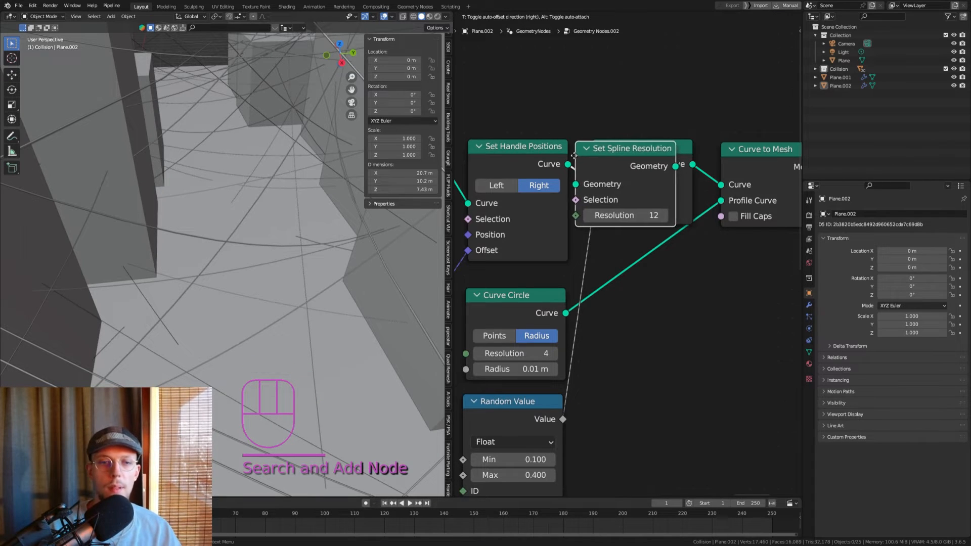
left_click(674, 215)
Set the Set Spline Resolution node's resolution to 50 and save the file.
mouse_move(675, 215)
left_mouse_down()
mouse_move(728, 215)
mouse_move(692, 215)
left_mouse_up()
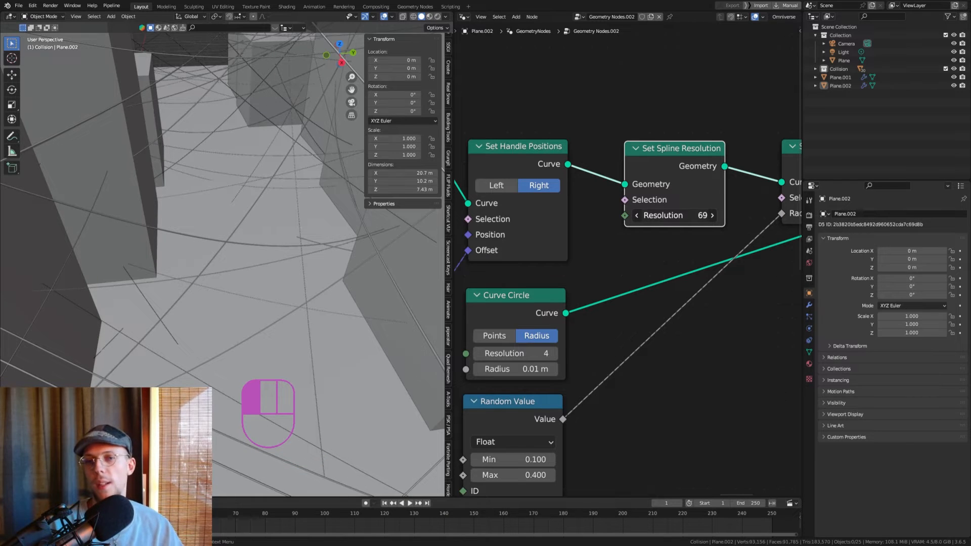
left_click(675, 215)
type("50")
key("Return")
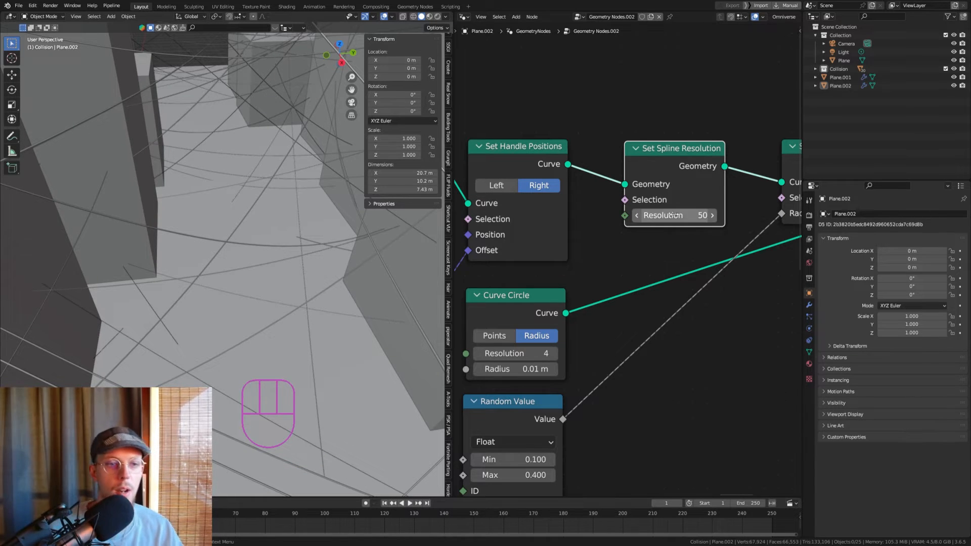
key("ctrl+s")
Move the Collection Info node closer to the Distribute Points on Faces node.
scroll(189, 202, "down", 8)
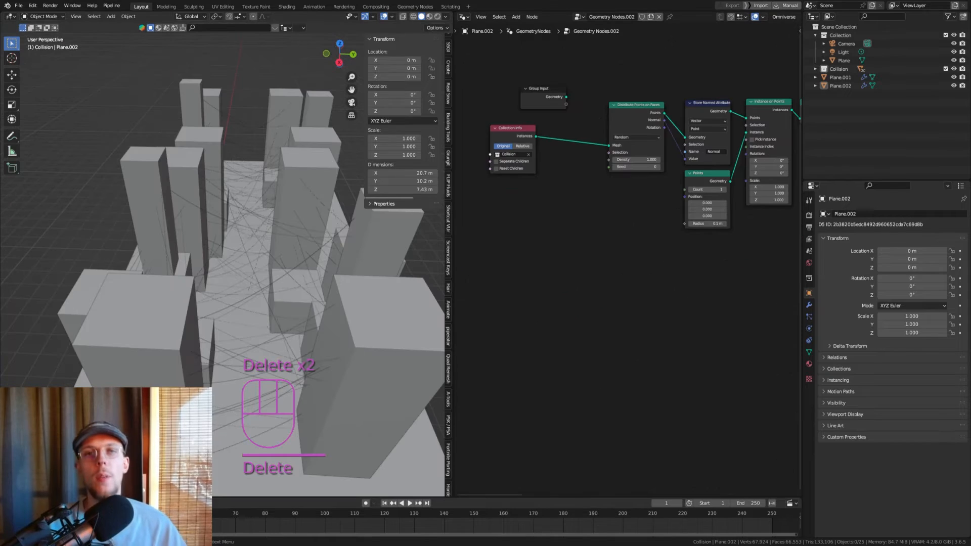
middle_click_drag(698, 274, 745, 326)
left_click(561, 187)
key("g")
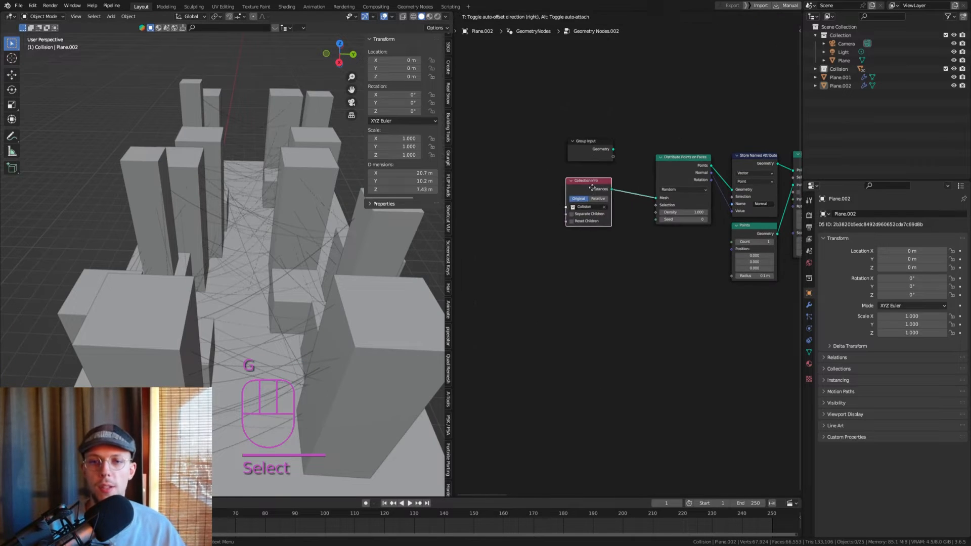
left_click(610, 185)
key("g")
left_click(616, 166)
middle_click_drag(619, 187, 557, 161)
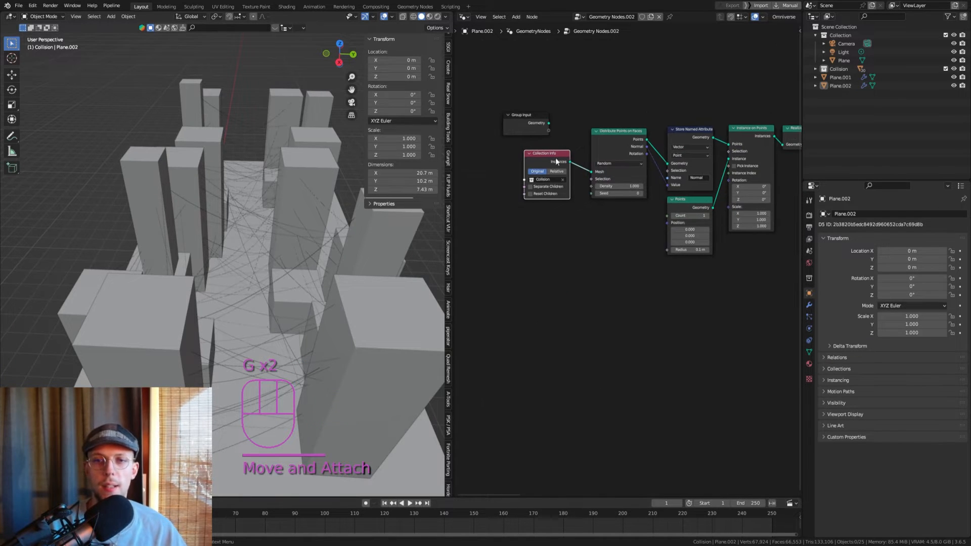
scroll(545, 172, "up", 1)
middle_click_drag(259, 344, 240, 274)
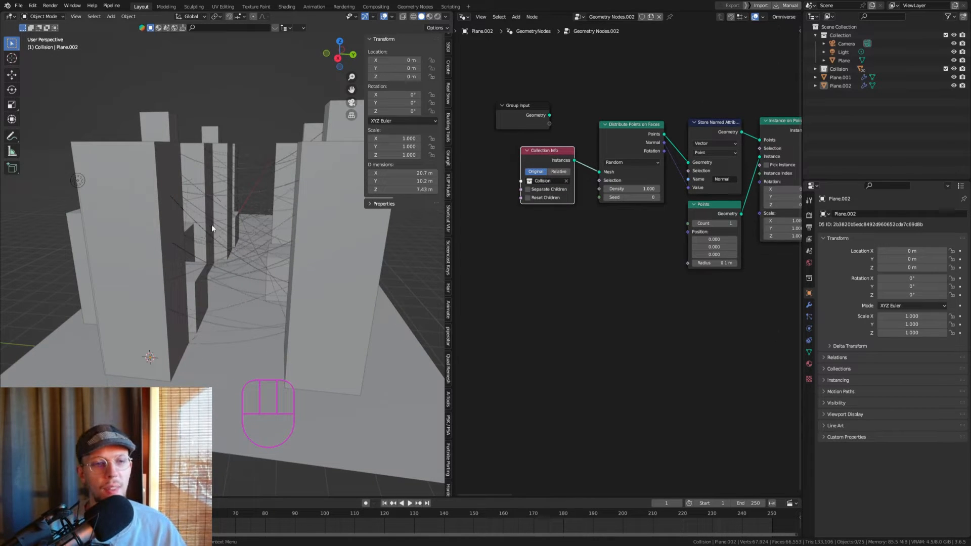
middle_click_drag(233, 201, 232, 196)
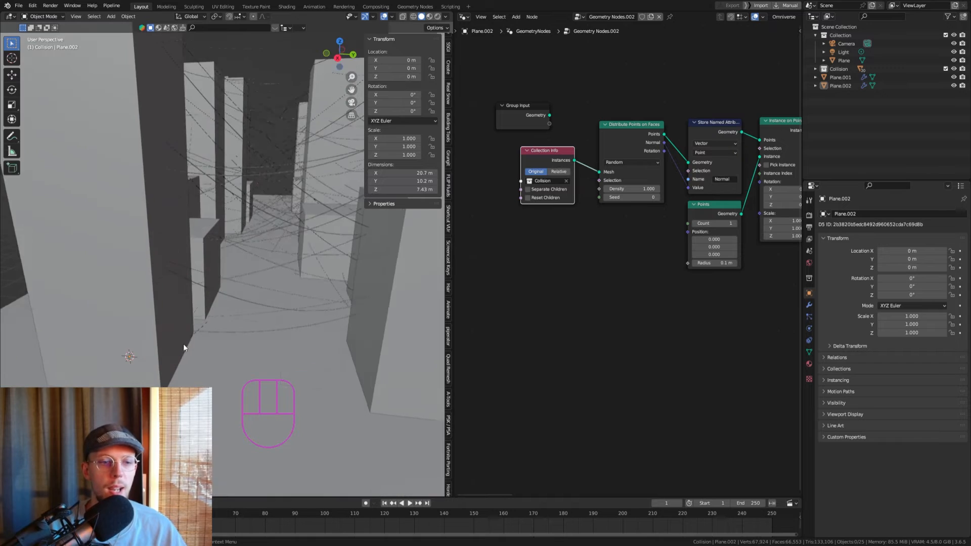
middle_click_drag(183, 344, 194, 297)
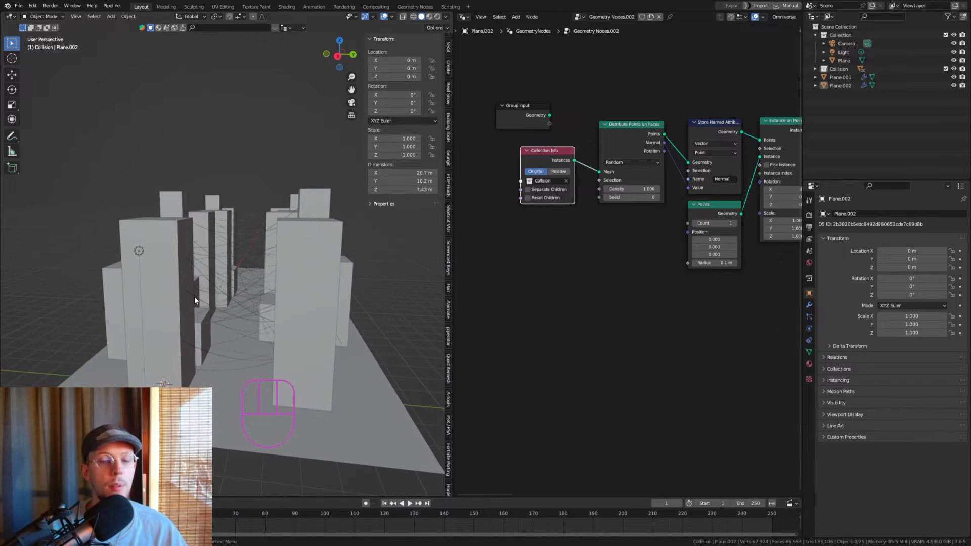
Add a Position node and place it below and to the left of the Collection Info node.
scroll(545, 148, "up", 2)
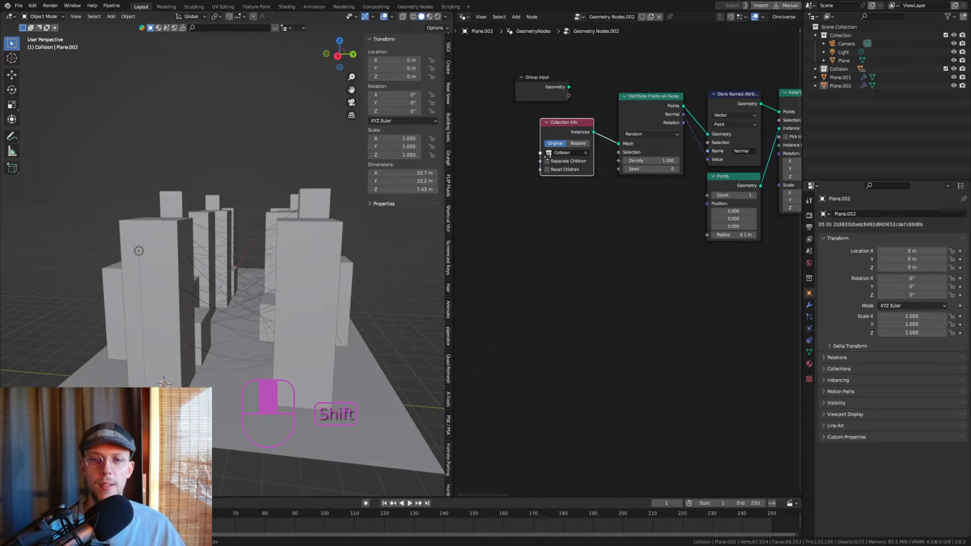
middle_click_drag(544, 148, 584, 152, "shift")
key("shift+a")
type("position")
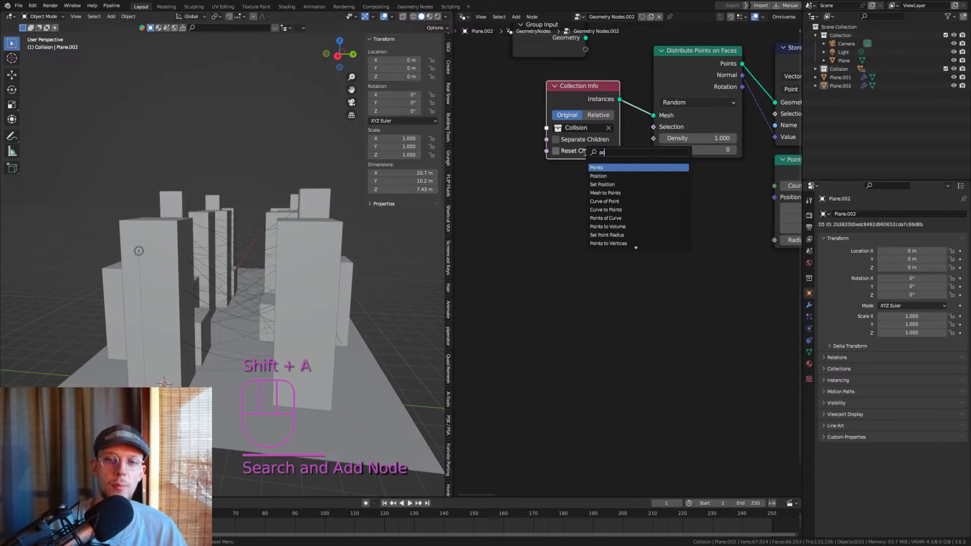
key("Return")
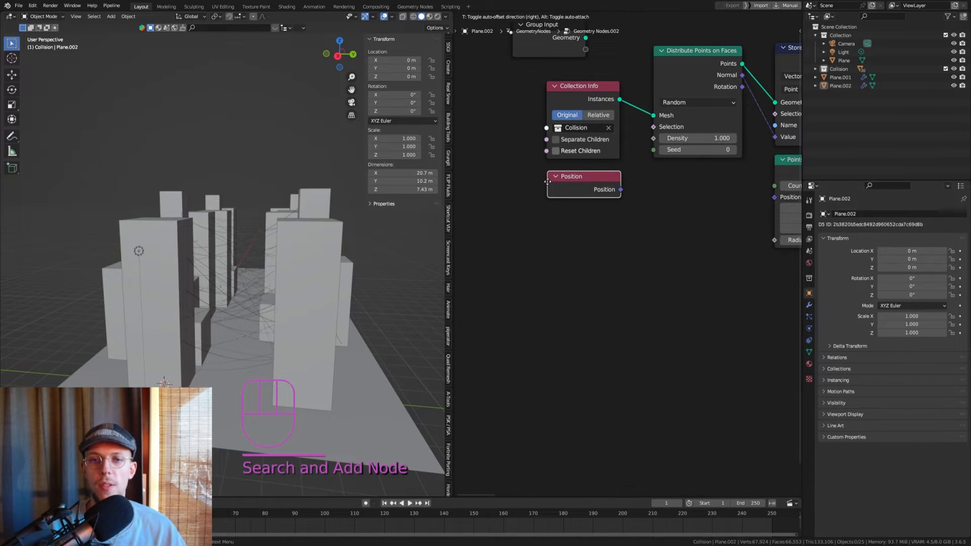
left_click(545, 183)
middle_click_drag(629, 151, 596, 186, "shift")
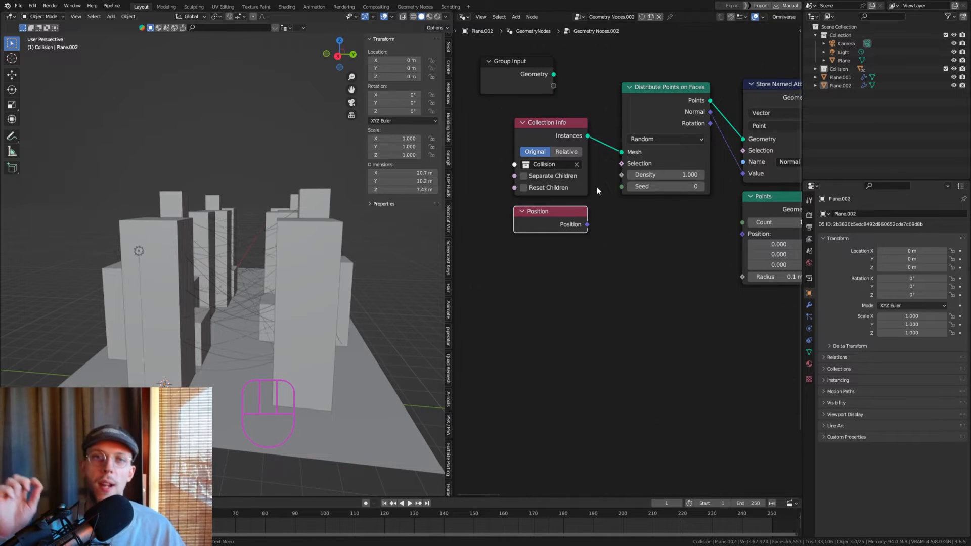
key("g")
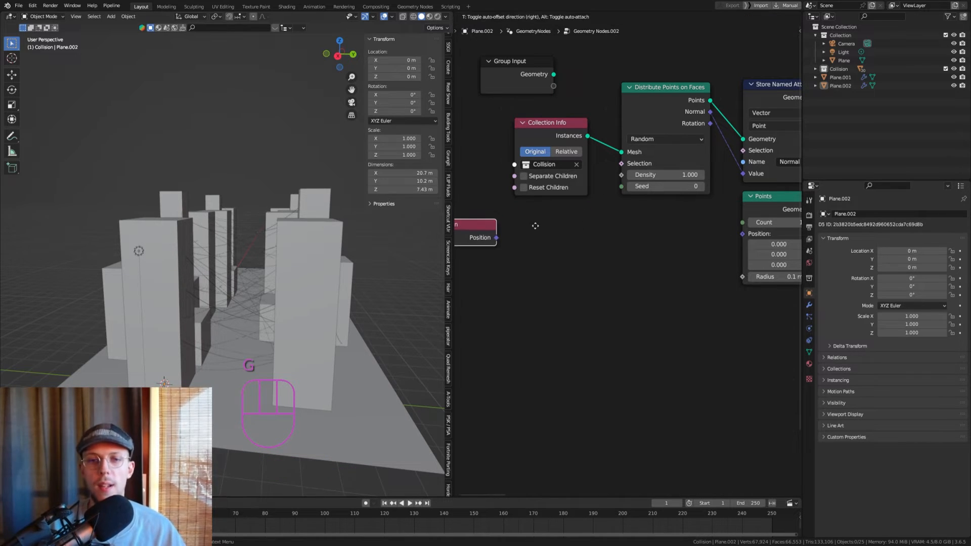
middle_click_drag(515, 228, 572, 222, "shift")
left_click(560, 220)
Add a Separate XYZ node fed by the Position output and place it right beside the Position node.
left_click_drag(559, 219, 599, 231)
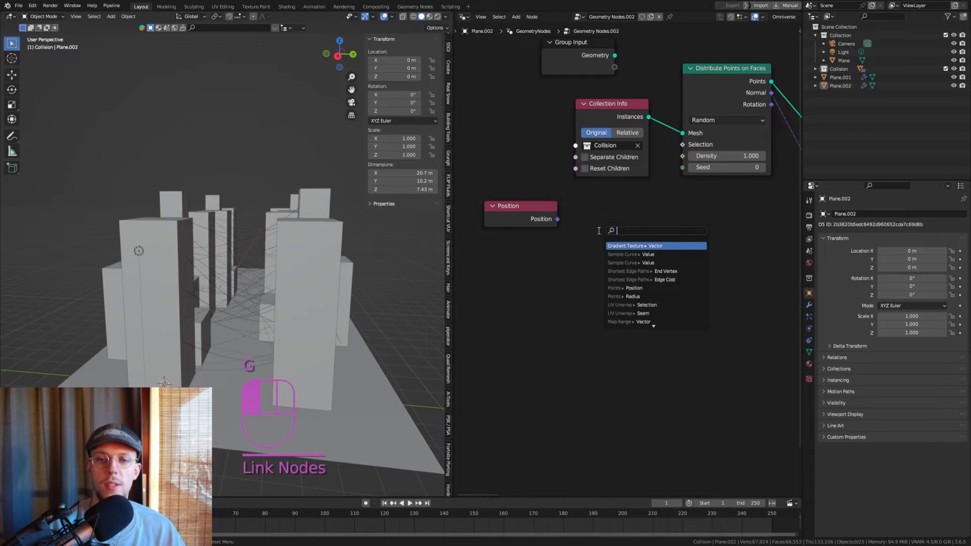
type("separa")
key("Return")
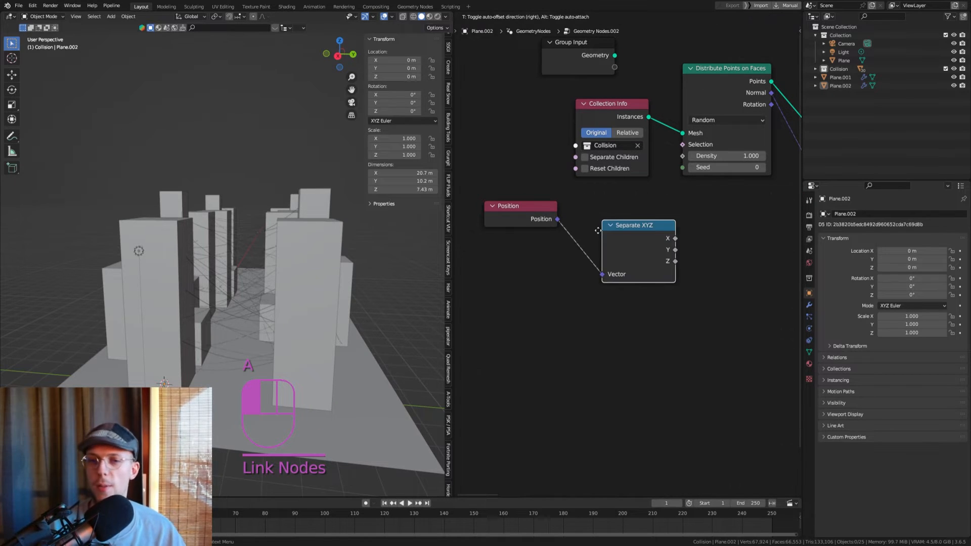
left_click(569, 215)
middle_click_drag(670, 247, 650, 236)
Add a Compare node fed by the Separate XYZ Z output and set its operation to Greater Than.
left_click_drag(626, 235, 659, 224)
type("compare")
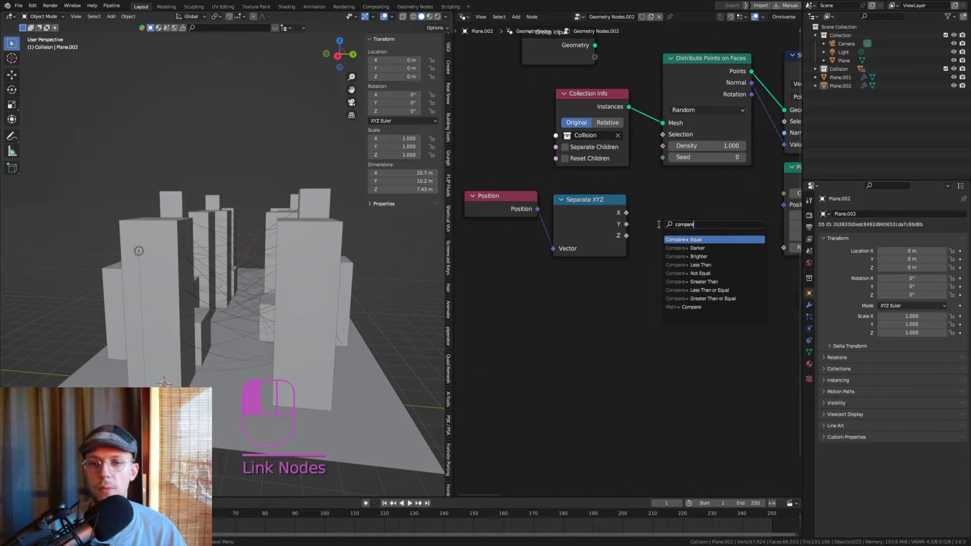
key("Return")
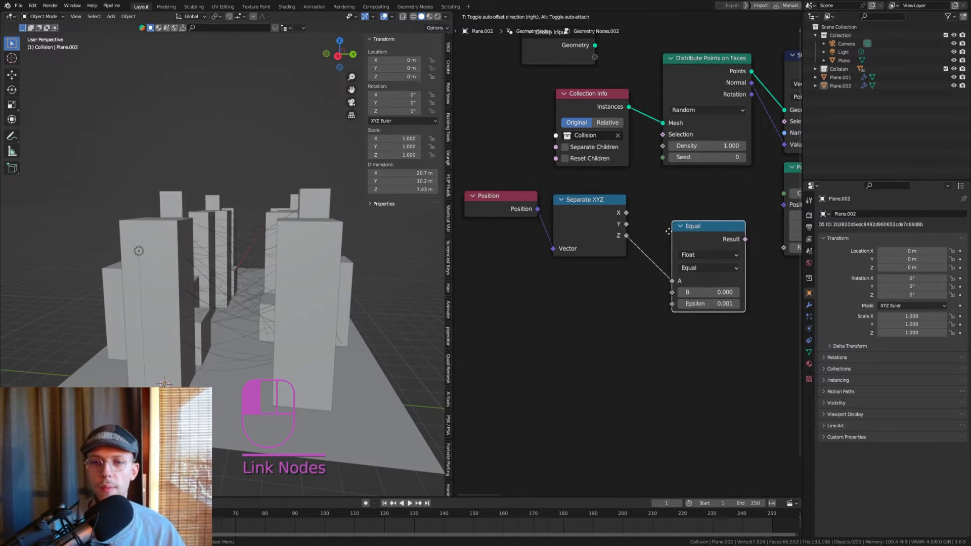
left_click(663, 241)
left_click(663, 241)
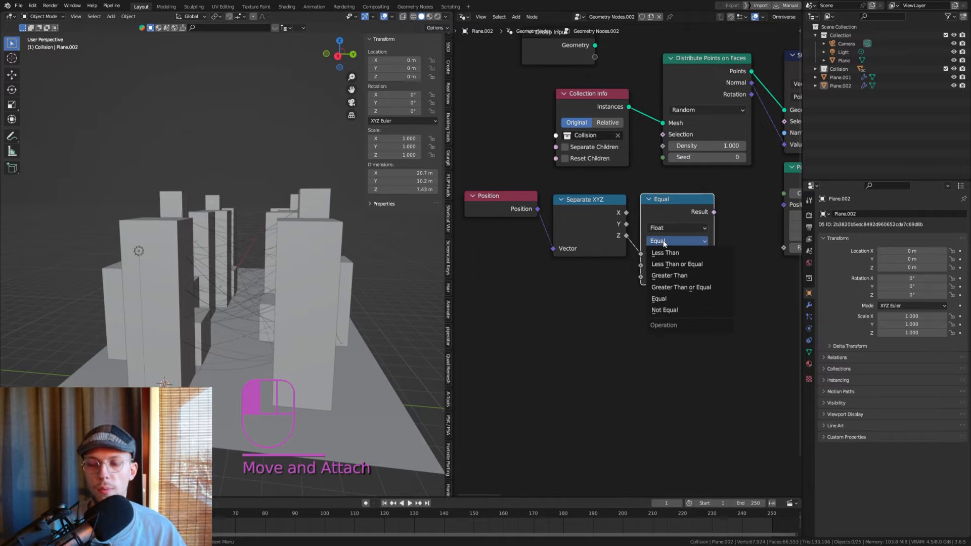
left_click(673, 276)
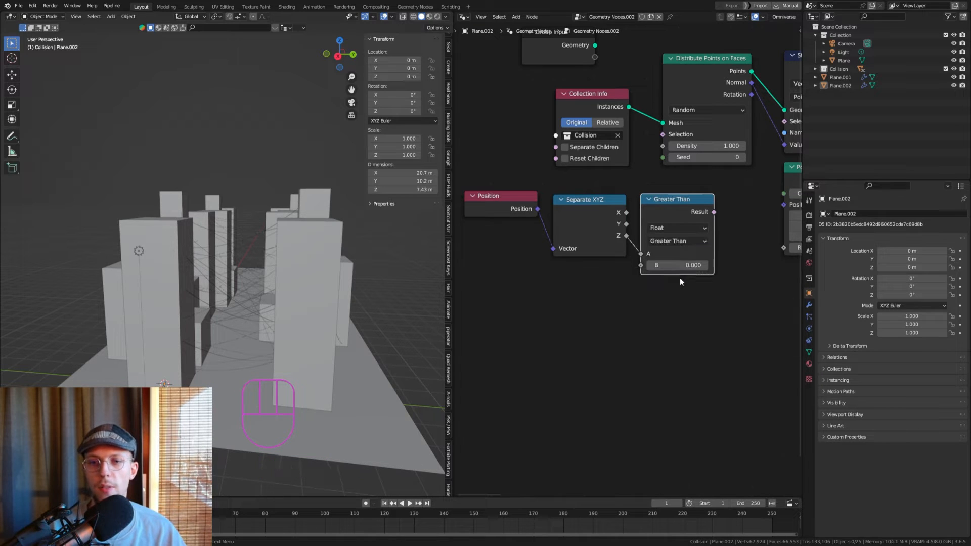
Shift the Position, Separate XYZ and Greater Than nodes left, and link the comparison Result to the Distribute Points on Faces Selection.
left_click_drag(492, 177, 713, 212)
key("g")
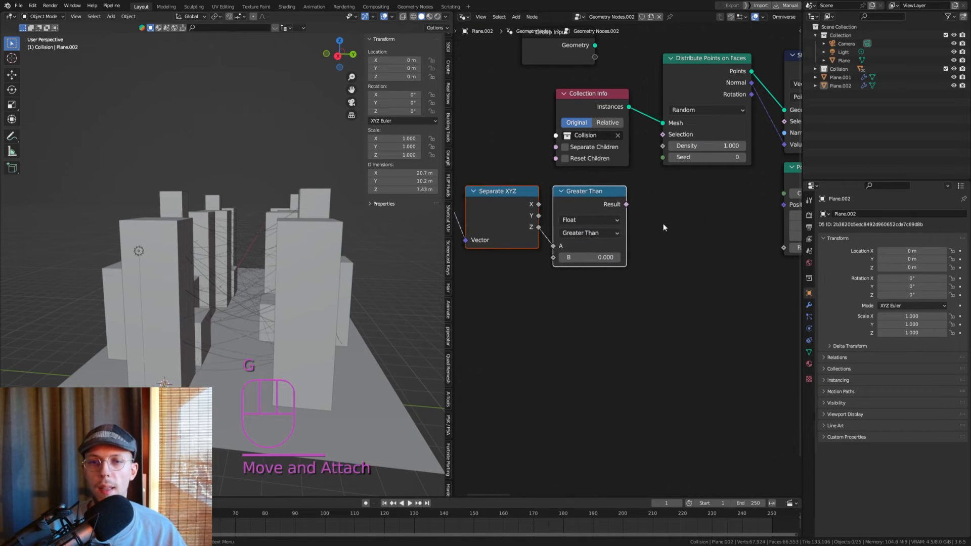
left_click_drag(626, 205, 664, 138)
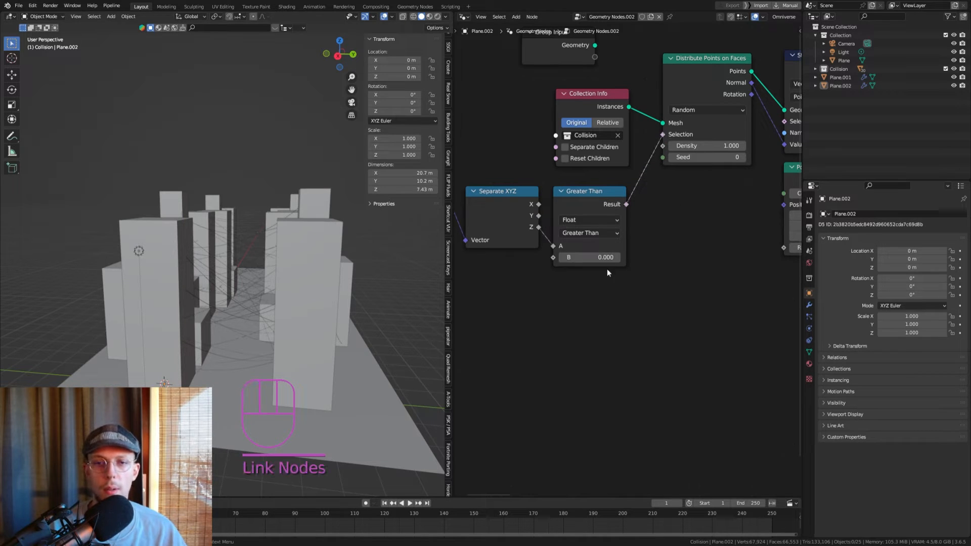
Set the Greater Than node's B threshold to 6.390 and check the cables in the right orthographic view.
left_click_drag(585, 260, 605, 257)
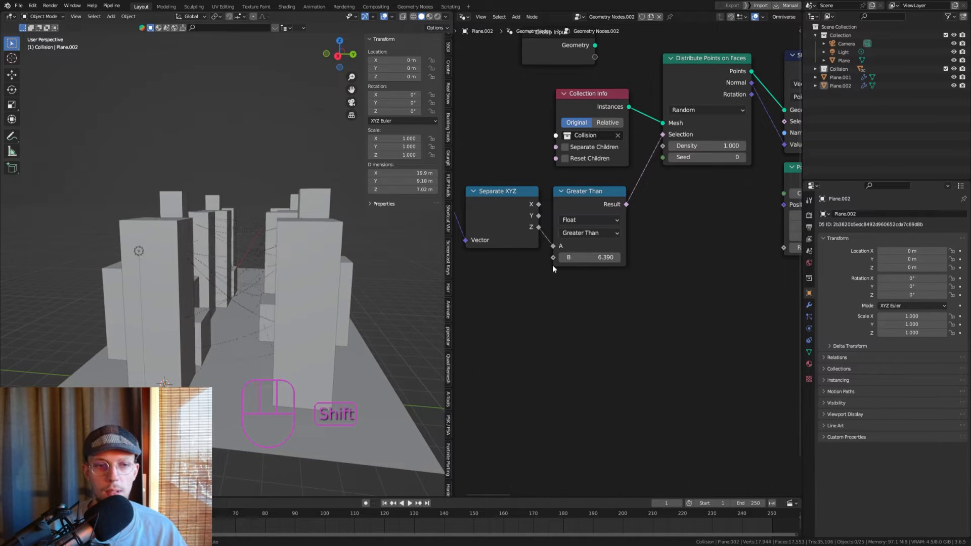
middle_click_drag(304, 283, 301, 249)
key("KP_1")
key("KP_3")
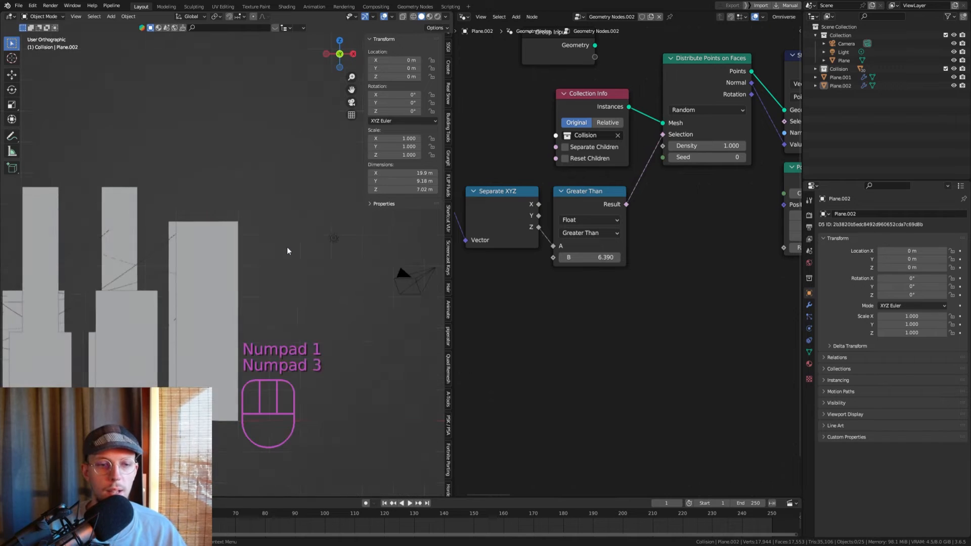
scroll(287, 247, "up", 4)
scroll(609, 221, "down", 2)
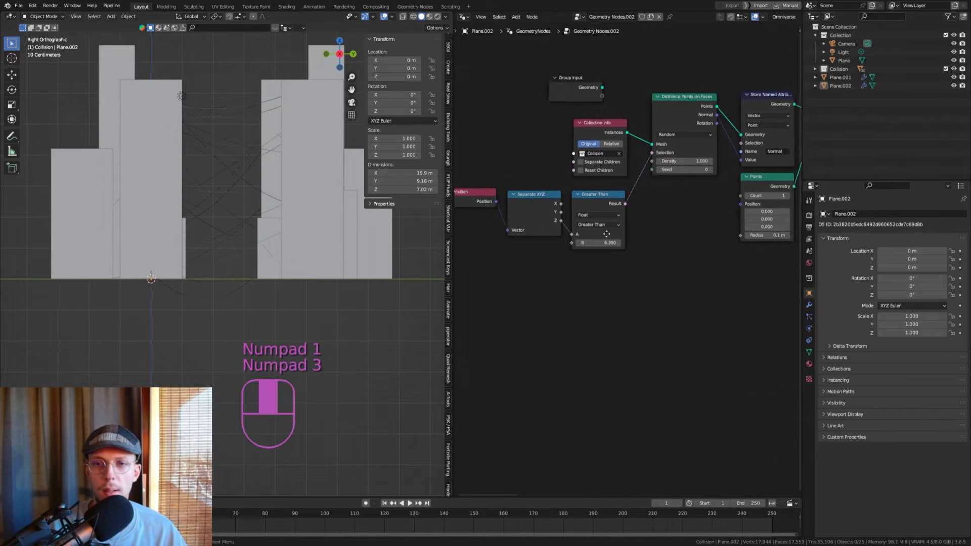
scroll(597, 211, "up", 2)
Preview the Greater Than and Distribute Points on Faces outputs through a Viewer node and examine the points on the buildings.
left_click(588, 199, "ctrl+shift")
middle_click_drag(167, 187, 230, 225)
middle_click_drag(682, 106, 648, 152)
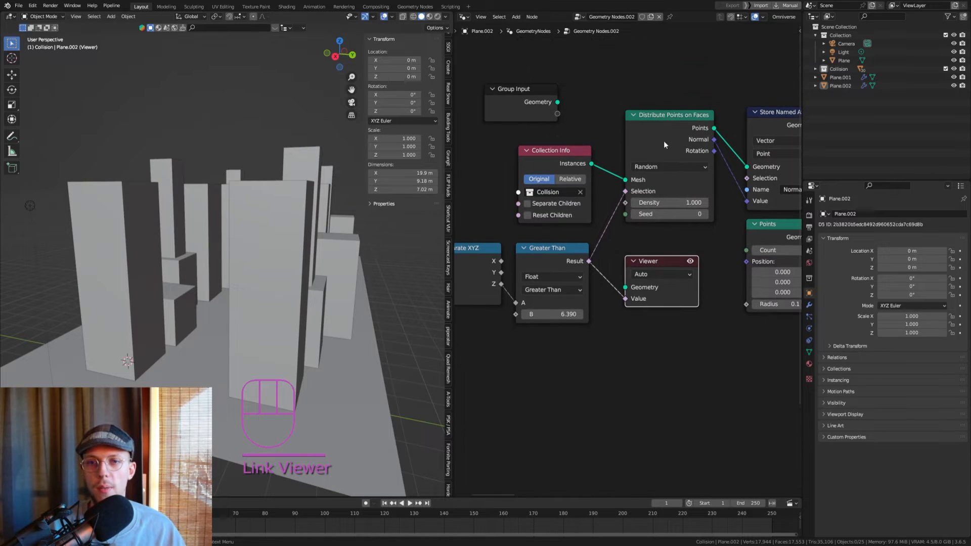
left_click(664, 140, "ctrl+shift")
middle_click_drag(200, 278, 322, 248)
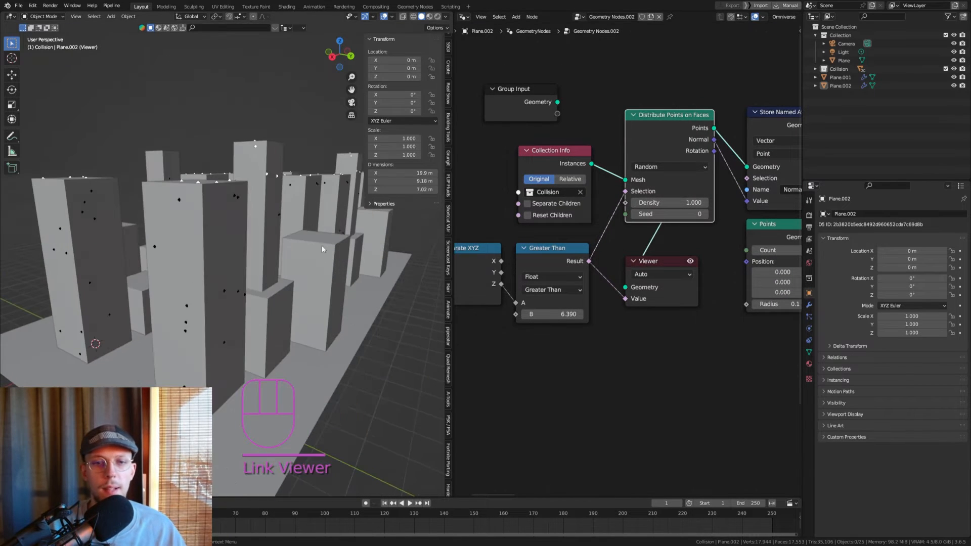
Lower the Greater Than node's B threshold to 2.890 and check the point spread across the buildings.
mouse_move(551, 314)
left_mouse_down()
mouse_move(536, 315)
mouse_move(567, 314)
left_mouse_up()
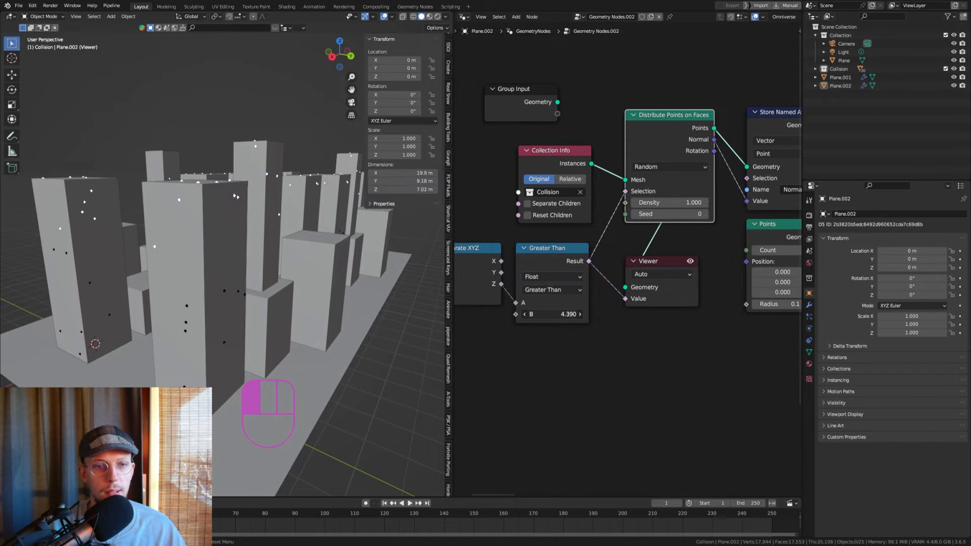
middle_click_drag(384, 294, 253, 247)
Examine the points scattered on the buildings and how the Greater Than node drives the Distribute Points on Faces selection.
middle_click_drag(620, 257, 567, 248)
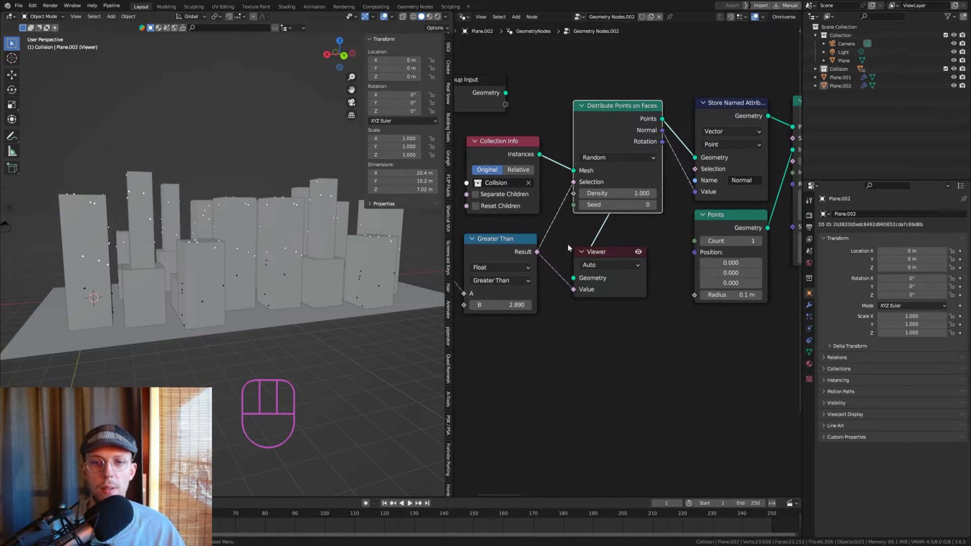
middle_click_drag(575, 202, 552, 197)
left_click_drag(576, 104, 567, 108)
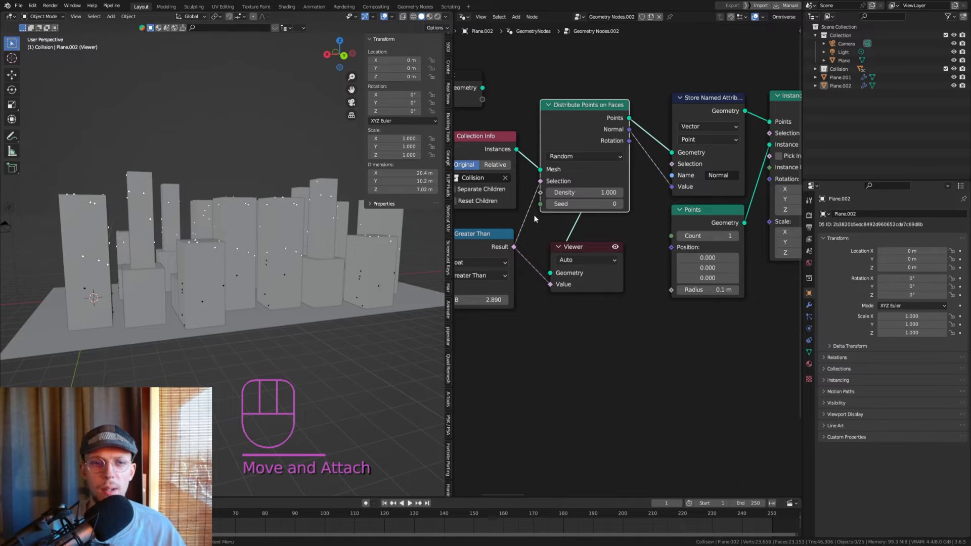
scroll(113, 236, "up", 2)
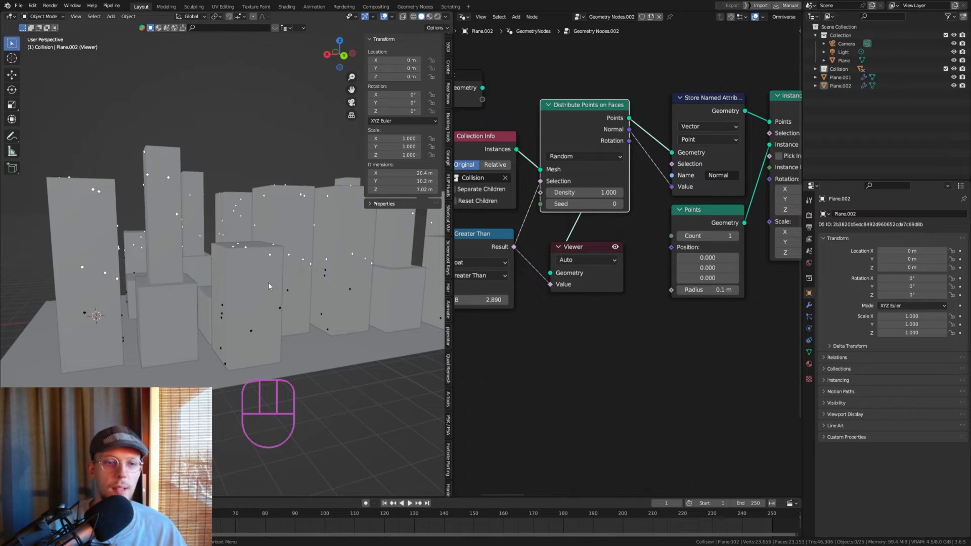
middle_click_drag(536, 248, 666, 213)
scroll(594, 199, "up", 5)
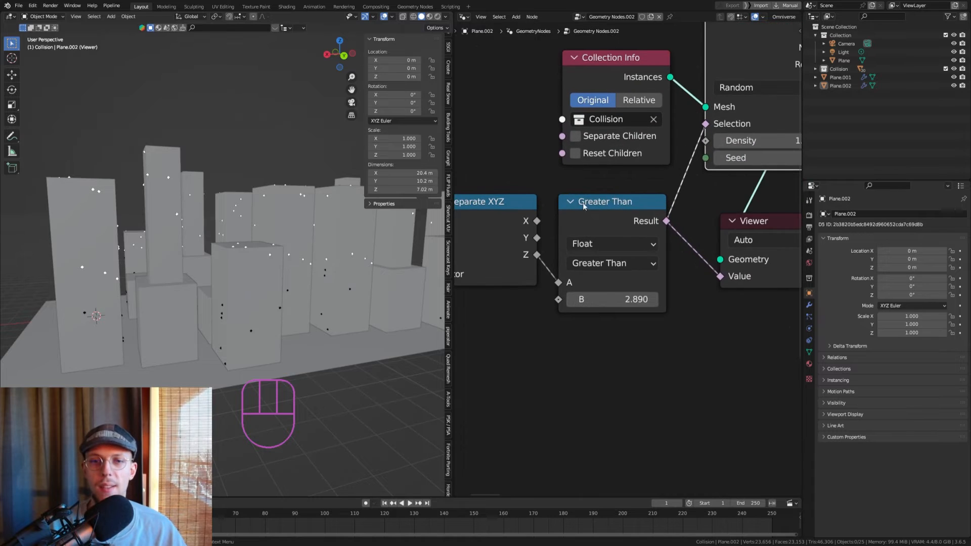
scroll(627, 203, "down", 4)
middle_click_drag(584, 202, 581, 249)
scroll(647, 212, "up", 2)
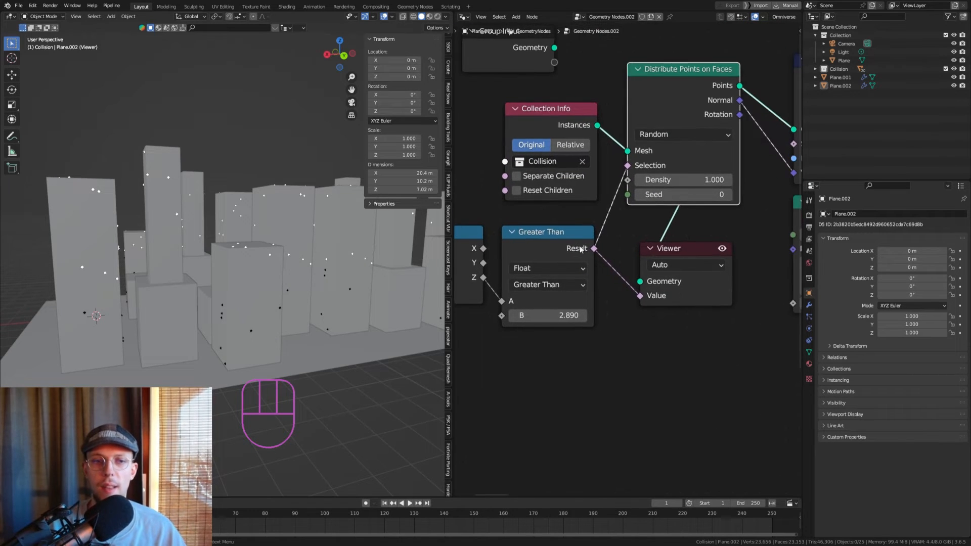
scroll(327, 224, "down", 3)
scroll(659, 258, "down", 1)
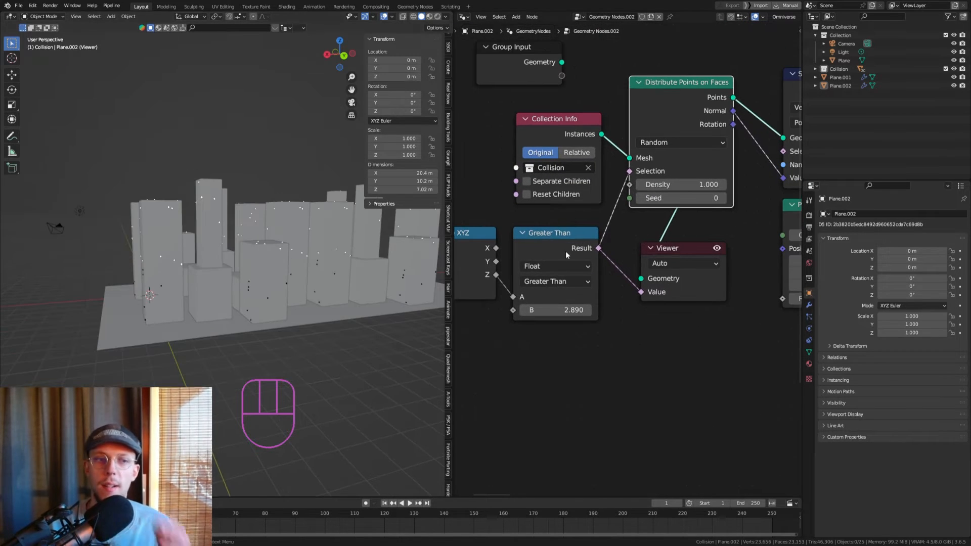
scroll(659, 258, "down", 1)
middle_click_drag(659, 258, 552, 266)
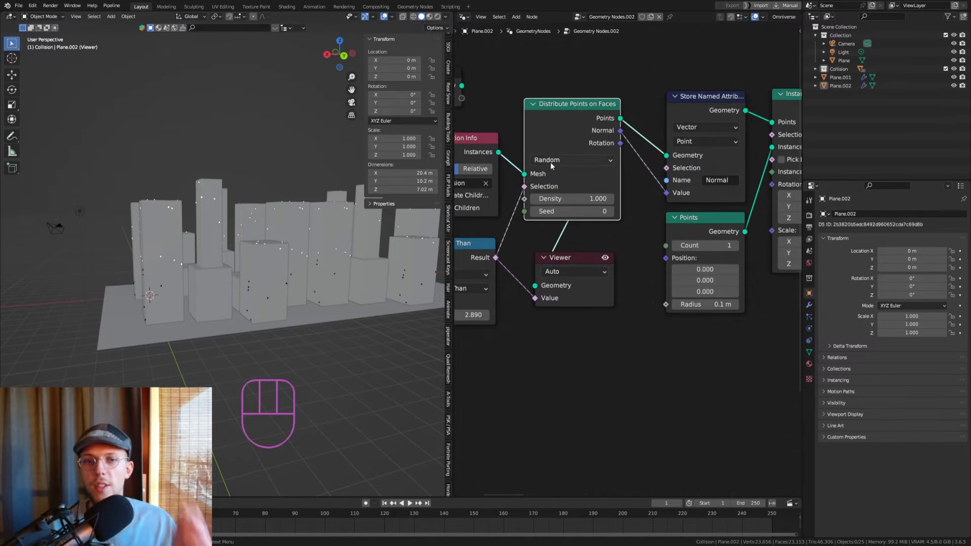
scroll(548, 207, "down", 1)
middle_click_drag(546, 213, 565, 159)
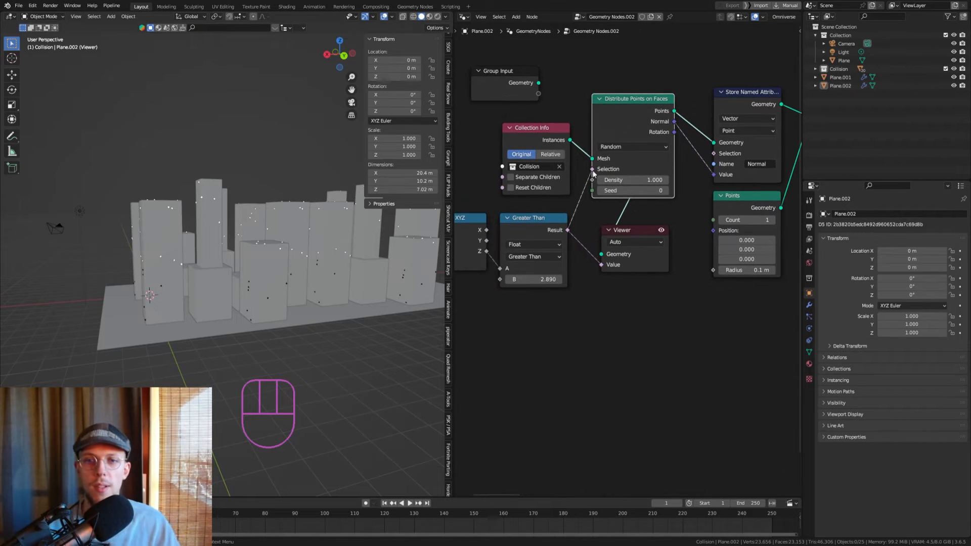
scroll(595, 223, "up", 1)
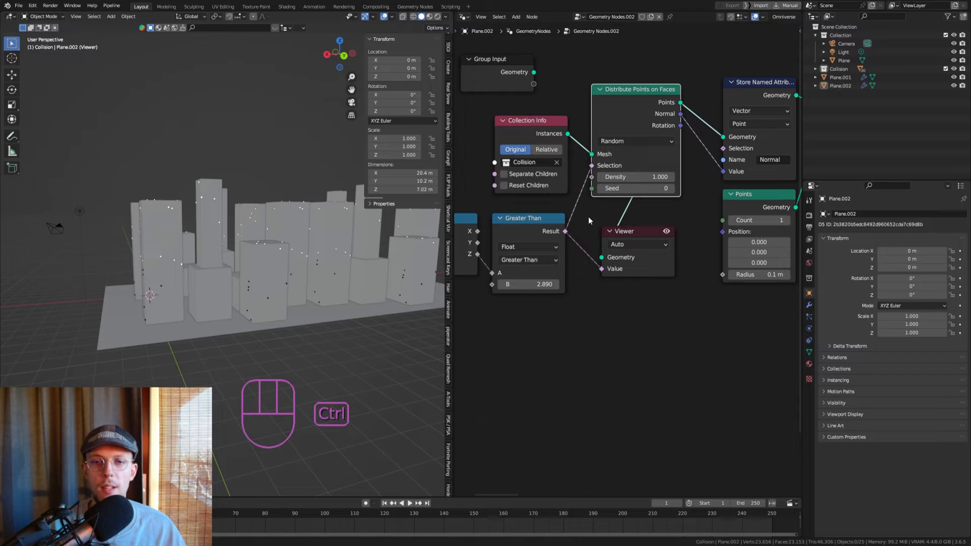
Cut the link into the Distribute Points on Faces Selection and connect the Greater Than Result to the Instance on Points Selection.
right_click_drag(579, 205, 589, 217, "ctrl")
middle_click_drag(665, 179, 558, 242)
left_click_drag(467, 272, 499, 260)
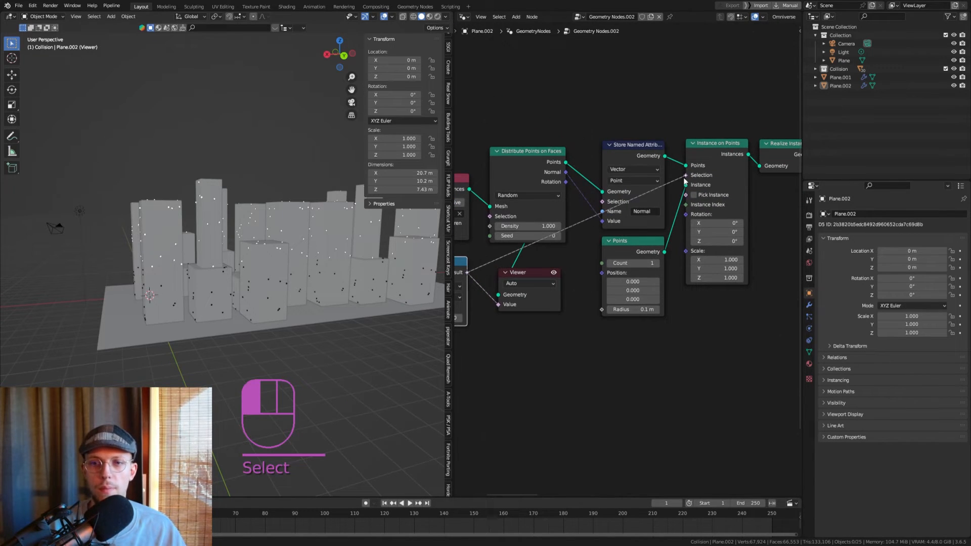
left_click_drag(684, 177, 687, 175)
Preview the Instance on Points output in the Viewer and set the Greater Than node's B threshold to 3.090.
middle_click_drag(608, 223, 566, 218)
left_click(676, 140, "ctrl+shift")
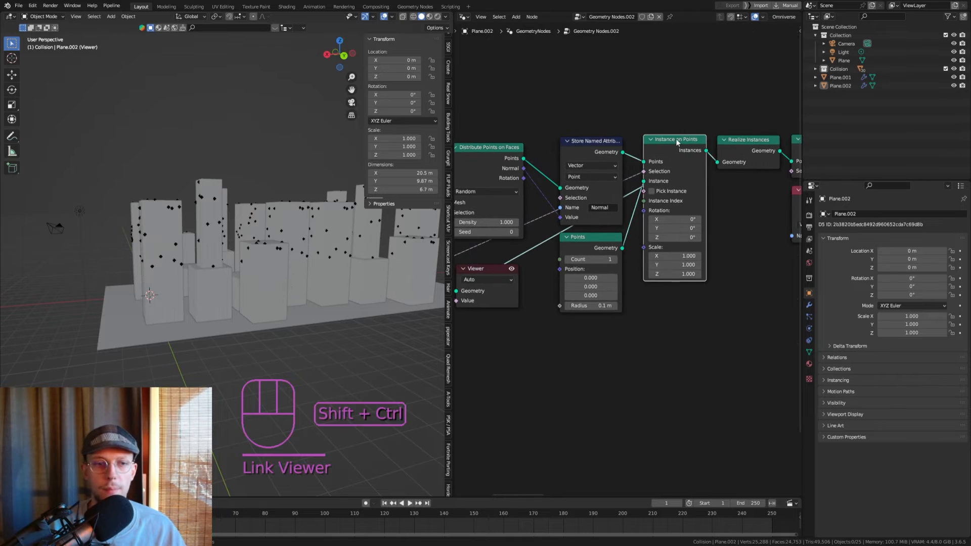
middle_click_drag(462, 253, 654, 204)
scroll(579, 262, "up", 3)
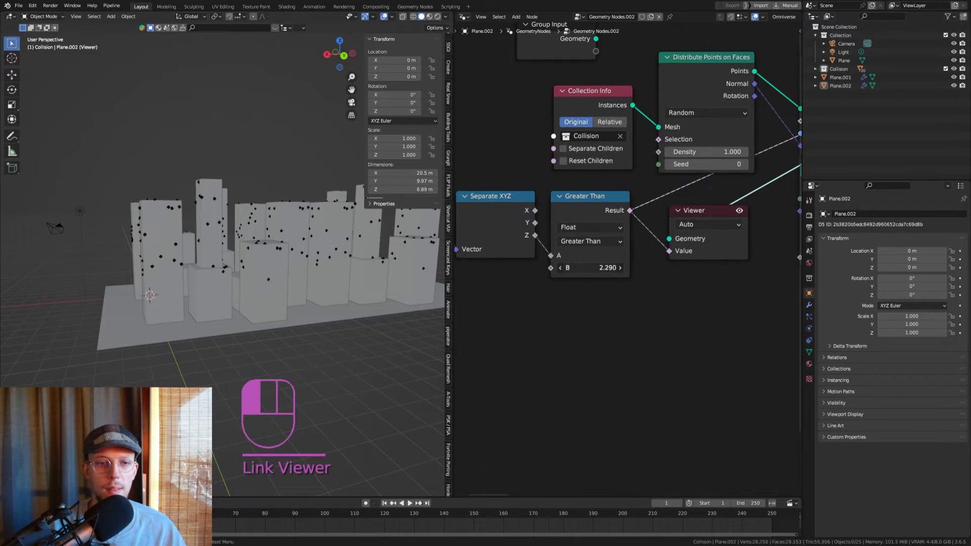
mouse_move(589, 267)
left_mouse_down()
mouse_move(566, 267)
mouse_move(582, 268)
left_mouse_up()
Delete the Viewer node to show the full cable output again.
scroll(686, 214, "down", 3)
mouse_move(689, 213)
middle_mouse_down()
mouse_move(575, 273)
mouse_move(480, 249)
mouse_move(695, 222)
middle_mouse_up()
scroll(733, 223, "up", 1)
left_click(701, 226)
key("Delete")
scroll(614, 263, "up", 2)
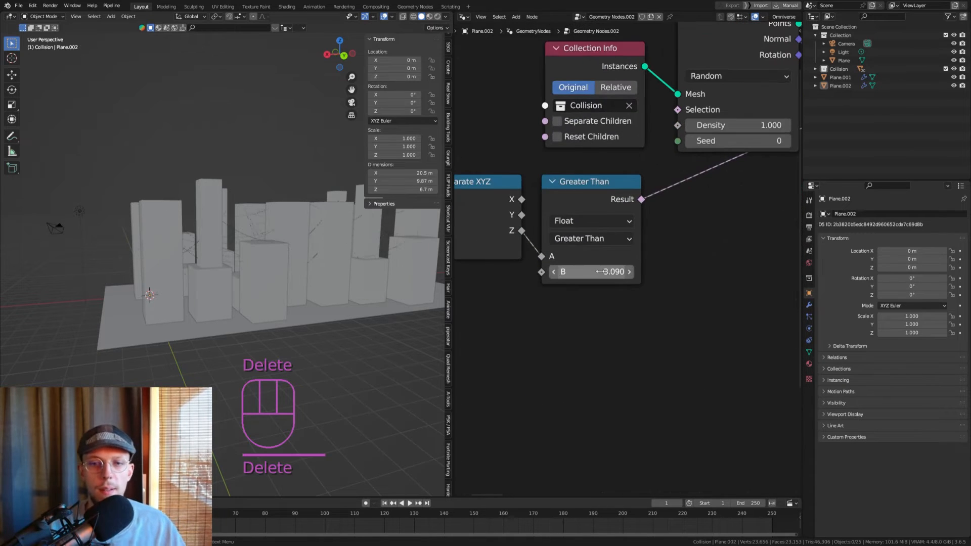
Set the Greater Than node's B threshold to 4.790 while checking the cable heights in the right orthographic view.
middle_click_drag(243, 292, 265, 274)
scroll(196, 262, "up", 5)
key("KP_1")
key("KP_3")
scroll(226, 236, "up", 5)
scroll(214, 278, "up", 3)
left_click_drag(605, 269, 691, 269)
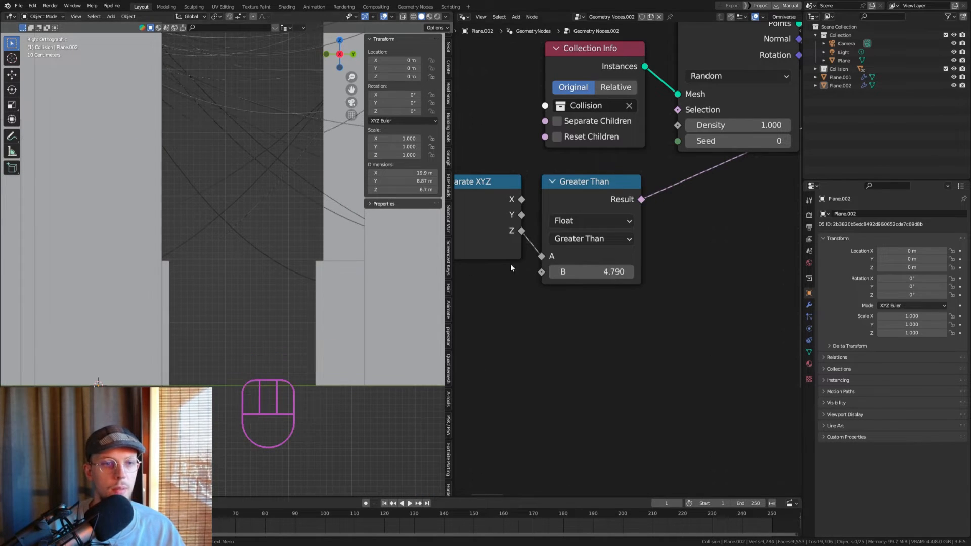
Fine-tune the Greater Than node's B threshold to 3.650 while checking the cables between the buildings in perspective.
middle_click_drag(337, 219, 387, 375, "shift")
left_click_drag(592, 271, 546, 272)
middle_click_drag(202, 278, 277, 255)
scroll(298, 263, "up", 2)
left_click_drag(592, 271, 557, 272, "shift")
middle_click_drag(297, 227, 269, 240)
scroll(269, 239, "up", 2)
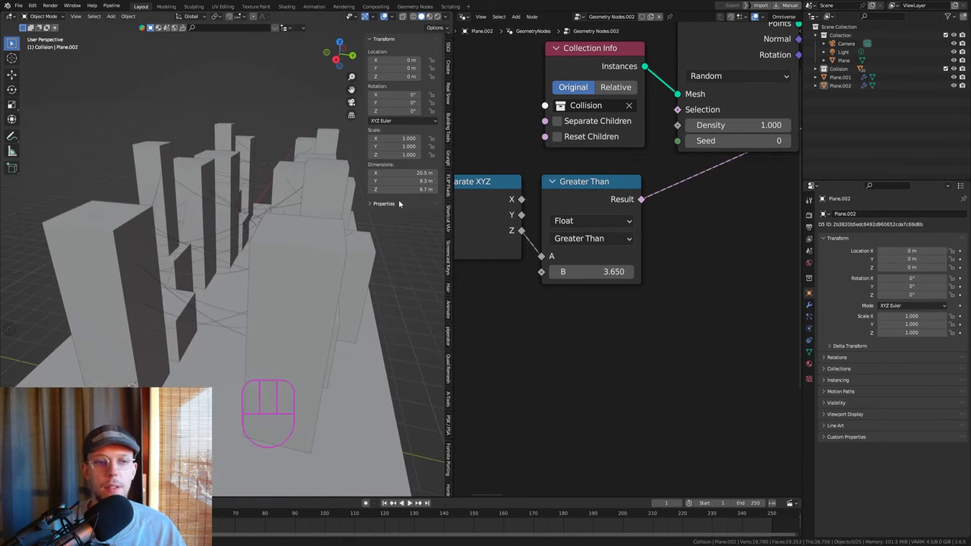
scroll(651, 195, "down", 3)
middle_click_drag(651, 196, 650, 223)
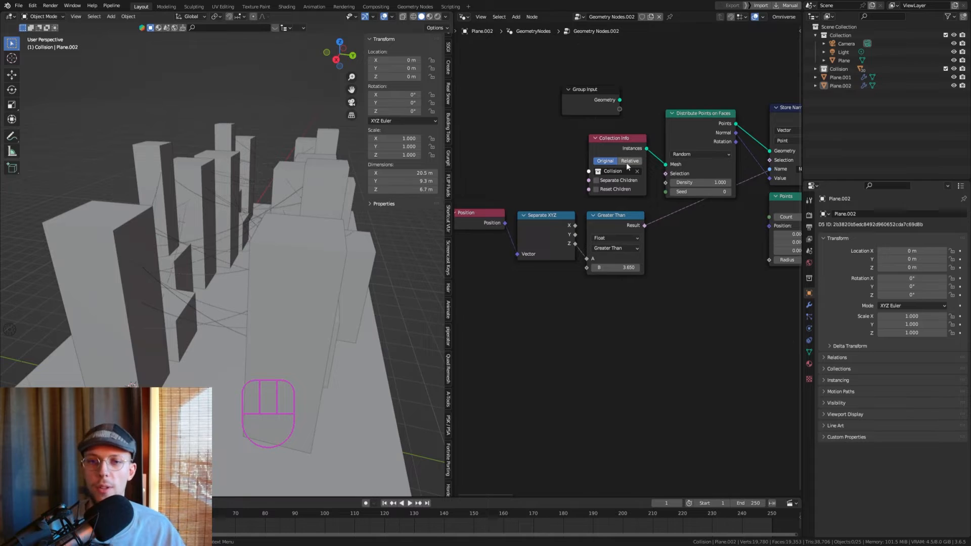
Insert a Math node on the Greater Than node's Result output and set its operation to Multiply.
scroll(627, 162, "up", 2)
key("shift+a")
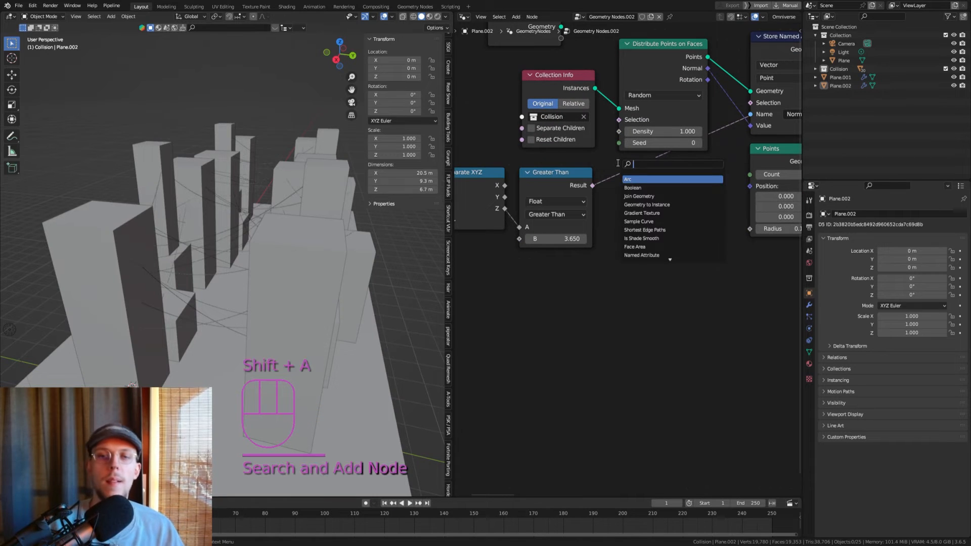
type("math")
key("Return")
left_click(631, 164)
middle_click_drag(665, 175, 657, 151)
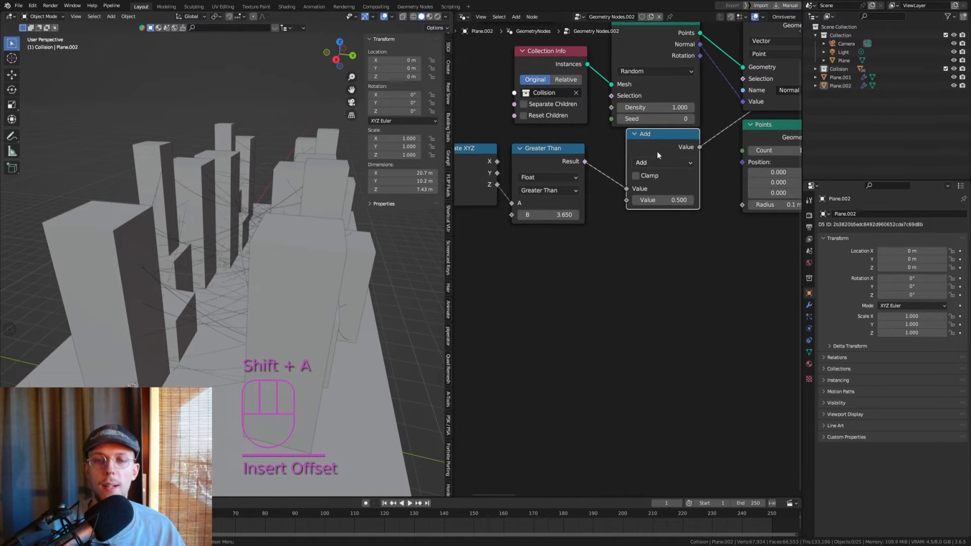
left_click_drag(657, 151, 639, 162)
left_click(638, 173)
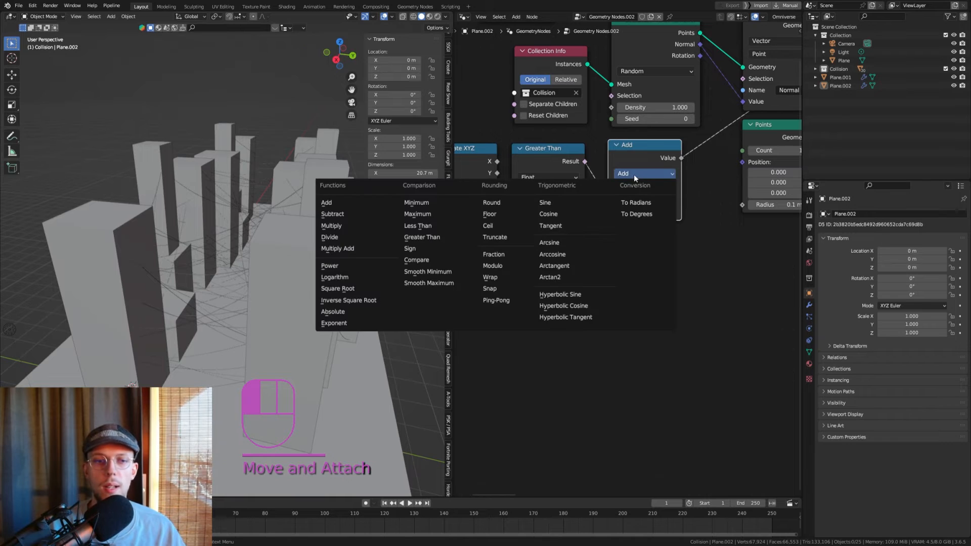
left_click(376, 229)
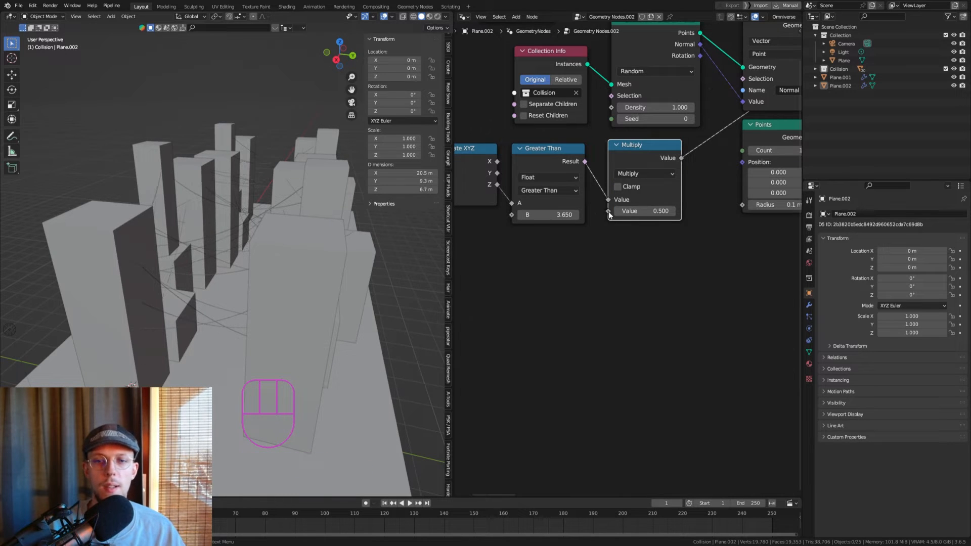
Feed a Noise Texture's Fac output into the Multiply node's second value and set the noise Scale to 17.300.
left_click_drag(608, 211, 465, 284)
type("noise")
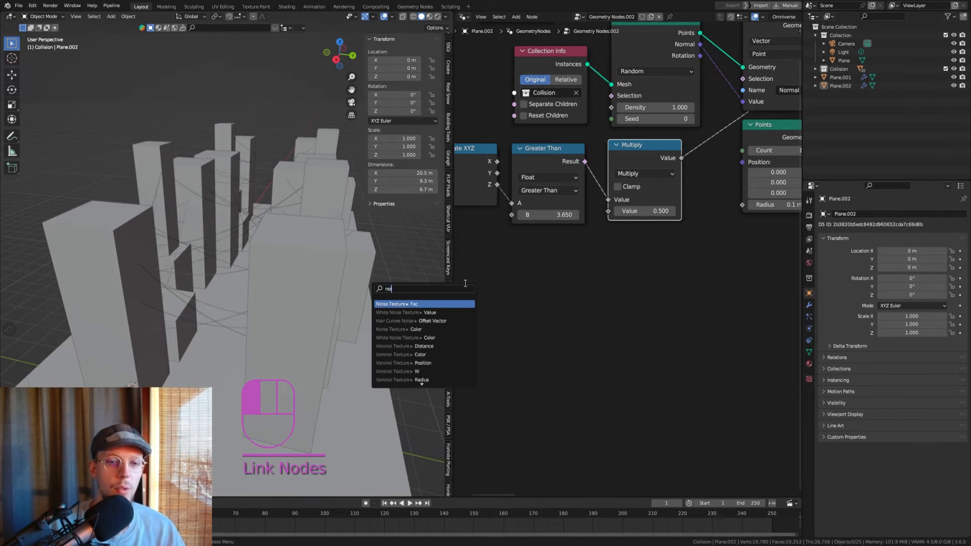
key("Return")
left_click(504, 246)
middle_click_drag(546, 253, 625, 221)
left_click_drag(553, 290, 581, 280)
Add a Color Ramp between the Noise Texture and the Multiply node, driven by the noise Color output, and tidy the Multiply node's position.
middle_click_drag(592, 241, 516, 266)
scroll(554, 258, "down", 2)
key("shift+a")
left_click(547, 259)
type("color r")
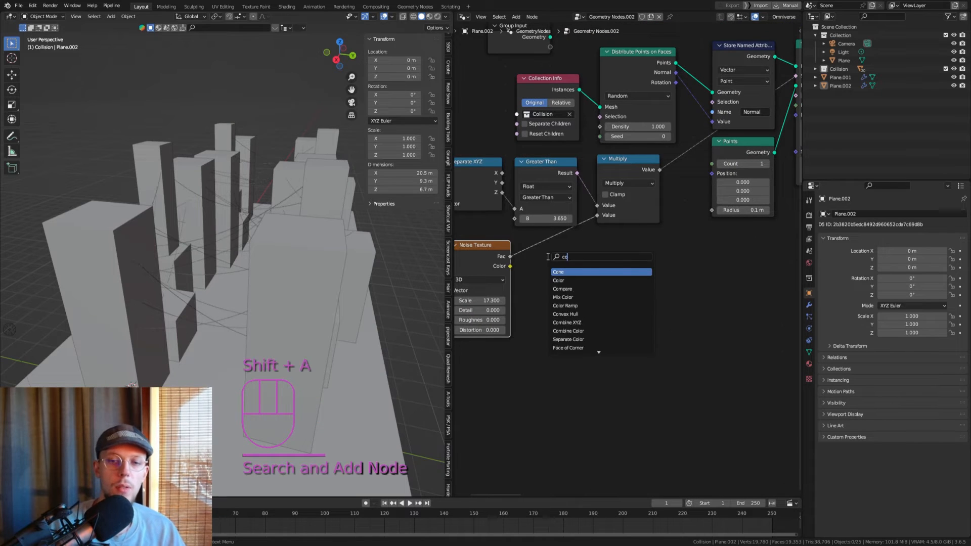
key("Return")
left_click(546, 254)
left_click_drag(577, 253, 521, 327)
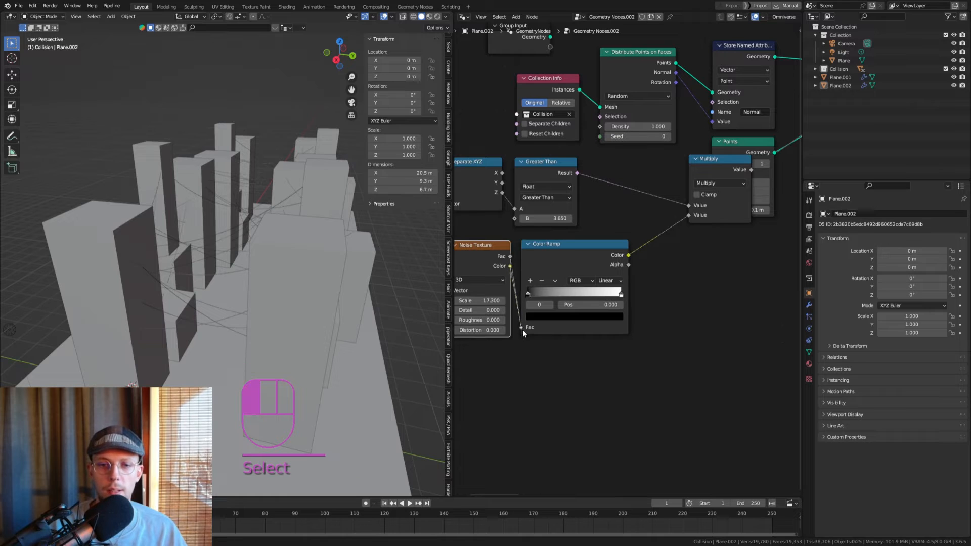
left_click_drag(729, 161, 653, 159)
Preview the Multiply value on the Distribute Points on Faces output in the Viewer and examine the points on the buildings.
scroll(694, 175, "down", 3)
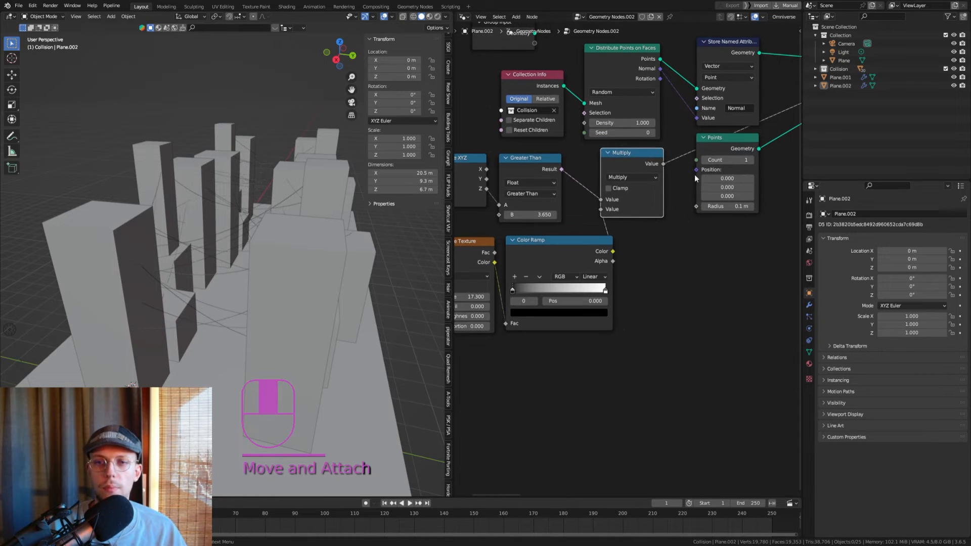
left_click(665, 183, "ctrl+shift")
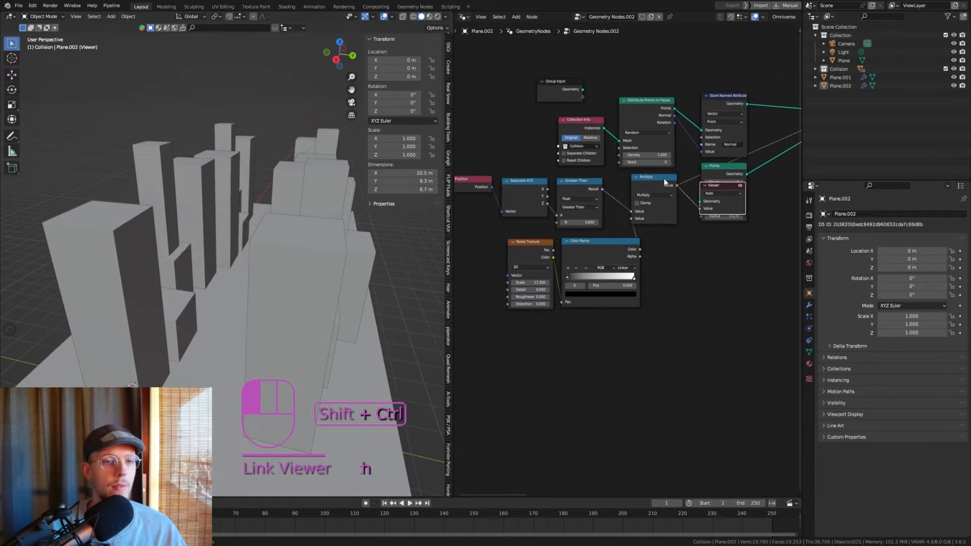
left_click(654, 106, "ctrl+shift")
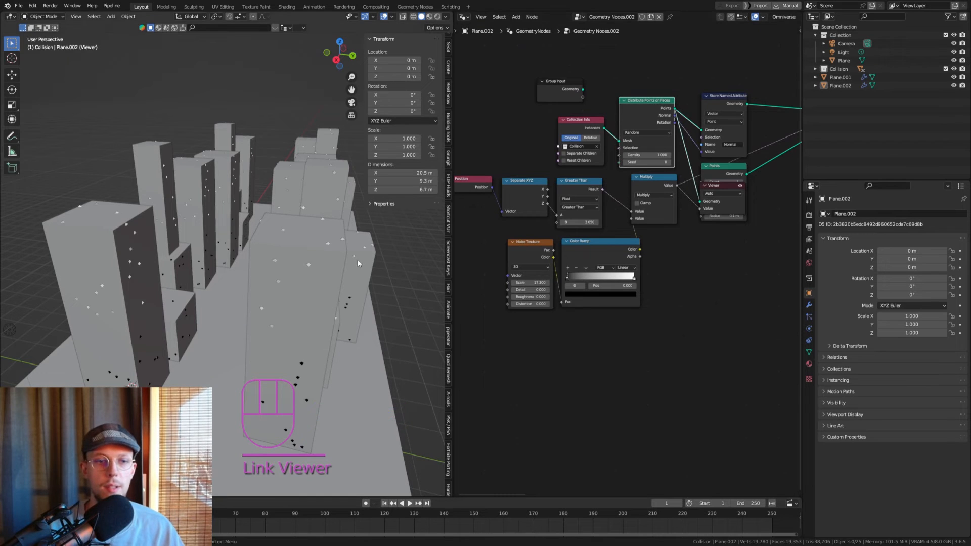
middle_click_drag(281, 242, 302, 257)
scroll(214, 263, "up", 2)
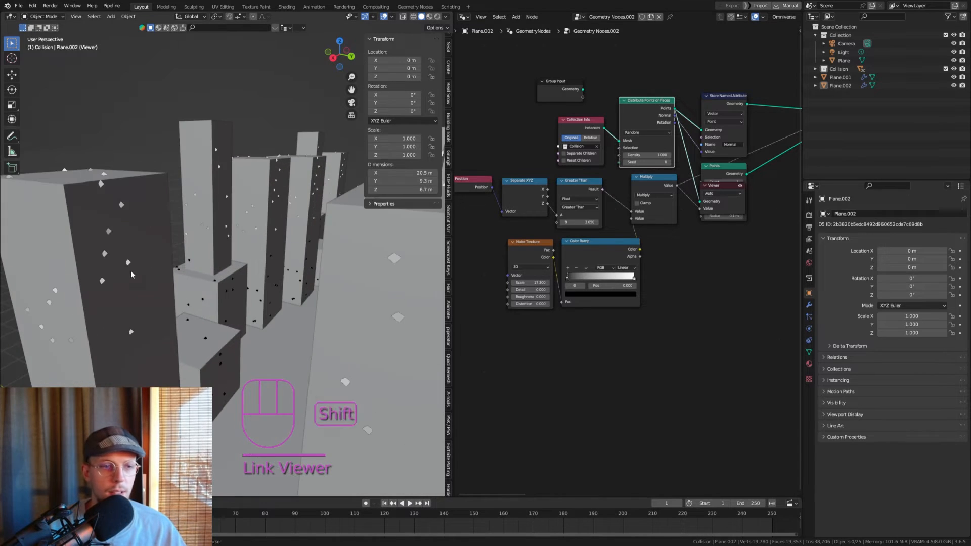
middle_click_drag(130, 270, 203, 224, "shift")
scroll(202, 224, "down", 4)
scroll(390, 258, "up", 1)
middle_click_drag(389, 259, 294, 238, "shift")
scroll(562, 275, "up", 2)
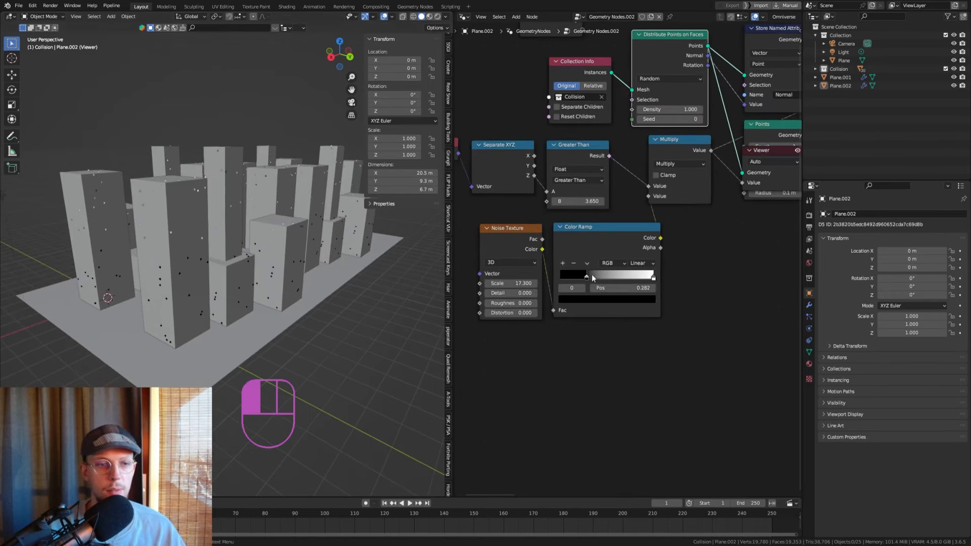
Bring the Color Ramp's stops closer together with the white stop at 0.659, and set the Noise Texture Scale to 39.700.
left_click_drag(651, 278, 607, 282)
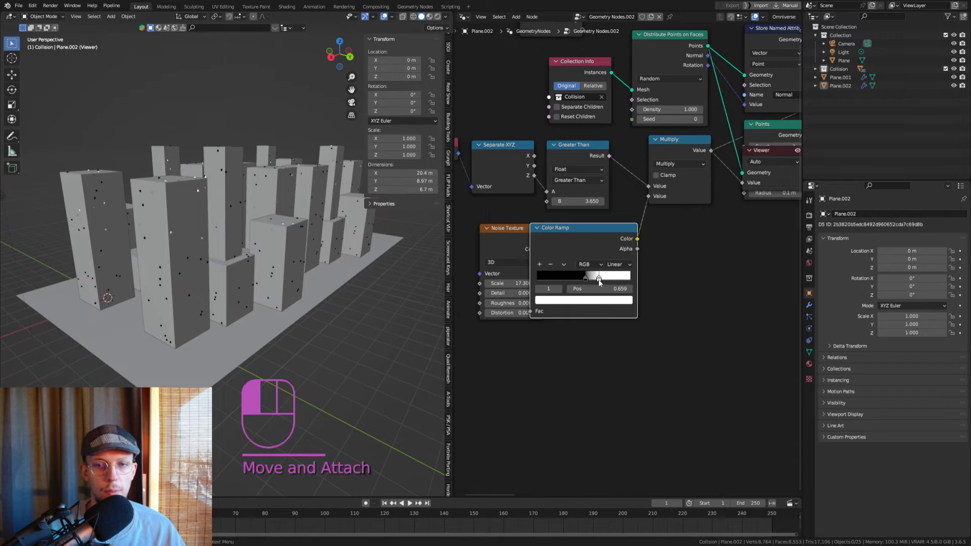
left_click_drag(599, 230, 628, 232)
mouse_move(508, 284)
left_mouse_down()
mouse_move(559, 284)
mouse_move(513, 284)
left_mouse_up()
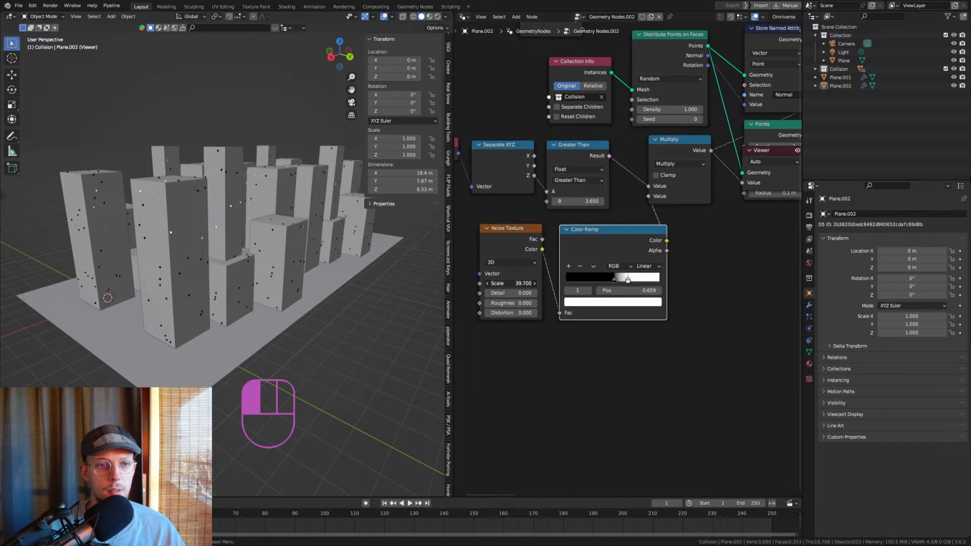
middle_click_drag(374, 256, 295, 225, "shift")
scroll(673, 247, "down", 2)
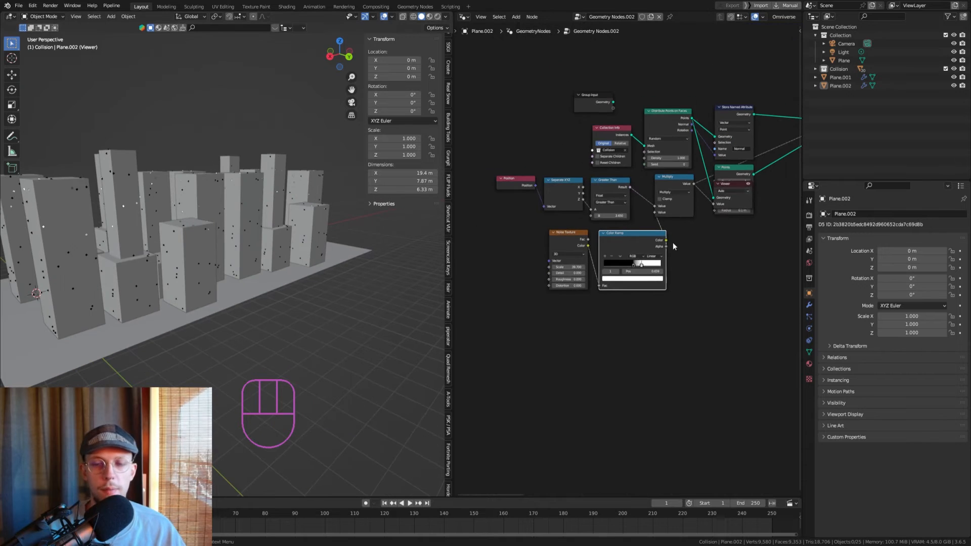
Delete the Viewer node to show the cables between the buildings again.
left_click(727, 196)
key("Delete")
middle_click_drag(294, 260, 351, 199)
scroll(620, 265, "up", 4)
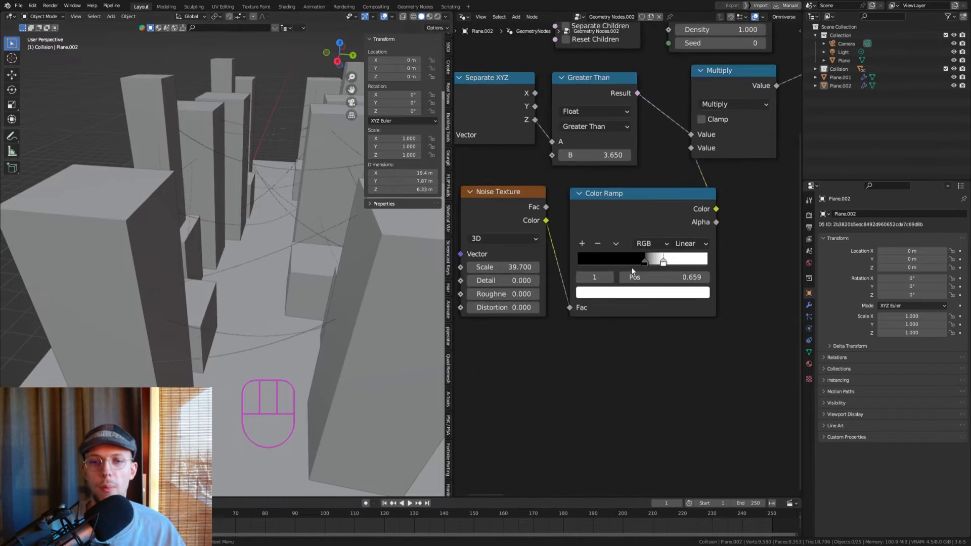
left_click_drag(527, 267, 546, 267)
left_click_drag(503, 267, 503, 267)
key("ctrl+z")
Set the Color Ramp's black stop to position 0.386 and save the file.
left_click(645, 262)
left_click_drag(646, 262, 627, 263)
key("ctrl+z")
key("ctrl+s")
Examine the cables' height and sag in the front and right orthographic views and in rendered shading.
scroll(309, 266, "down", 5)
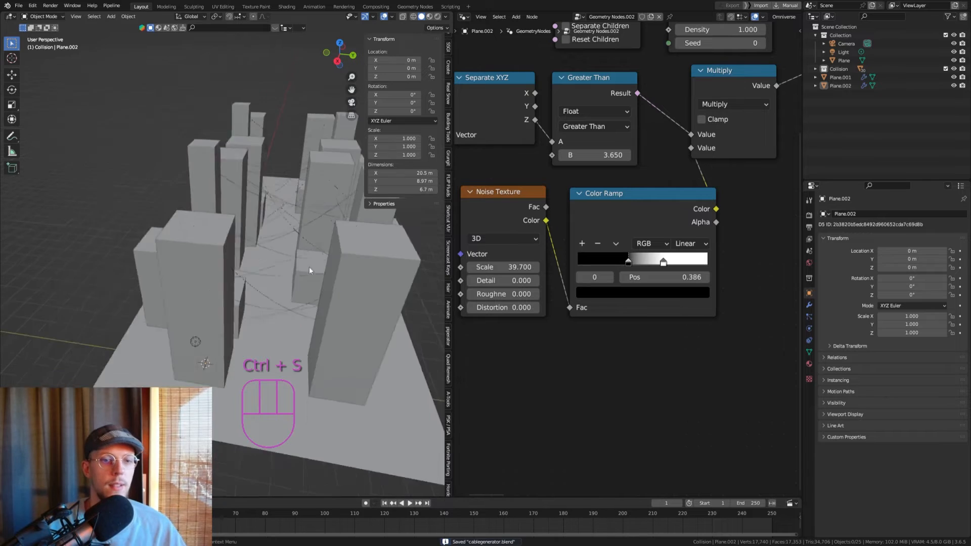
key("KP_1")
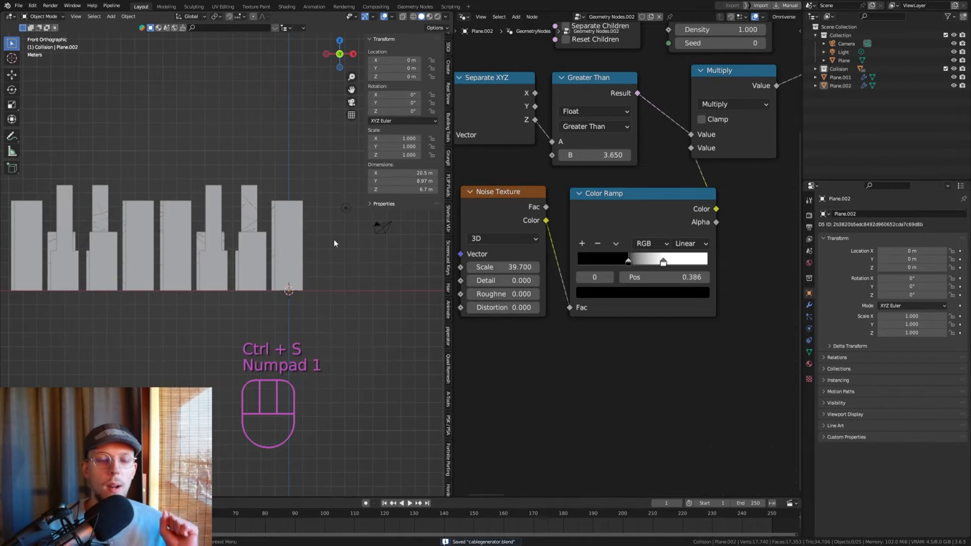
key("KP_3")
scroll(335, 239, "up", 7)
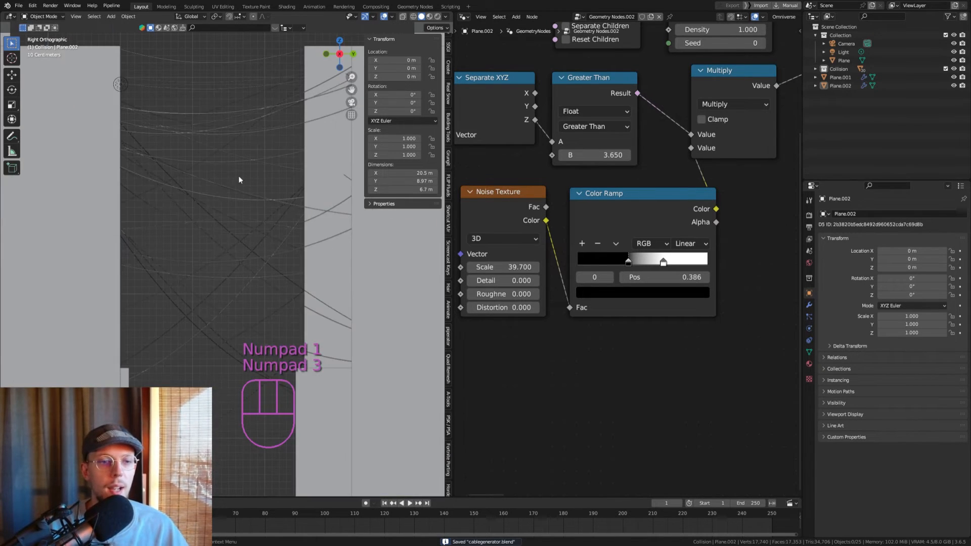
scroll(238, 175, "down", 3)
scroll(263, 74, "up", 2)
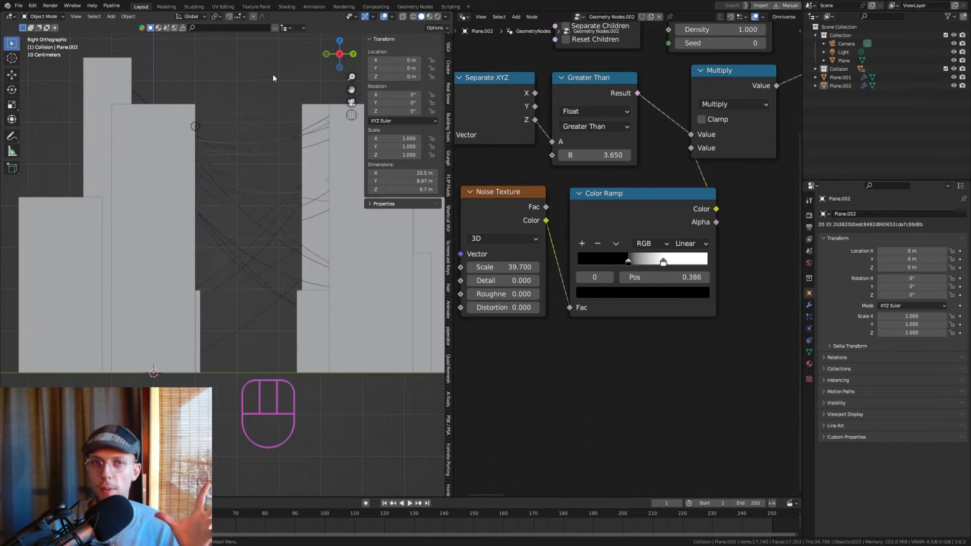
left_click(438, 16)
middle_click_drag(245, 142, 260, 307)
Move the light back along X and up above the street, to about X -6.79, Y 3.22, Z 9.00 m, and save the file.
left_click(231, 406)
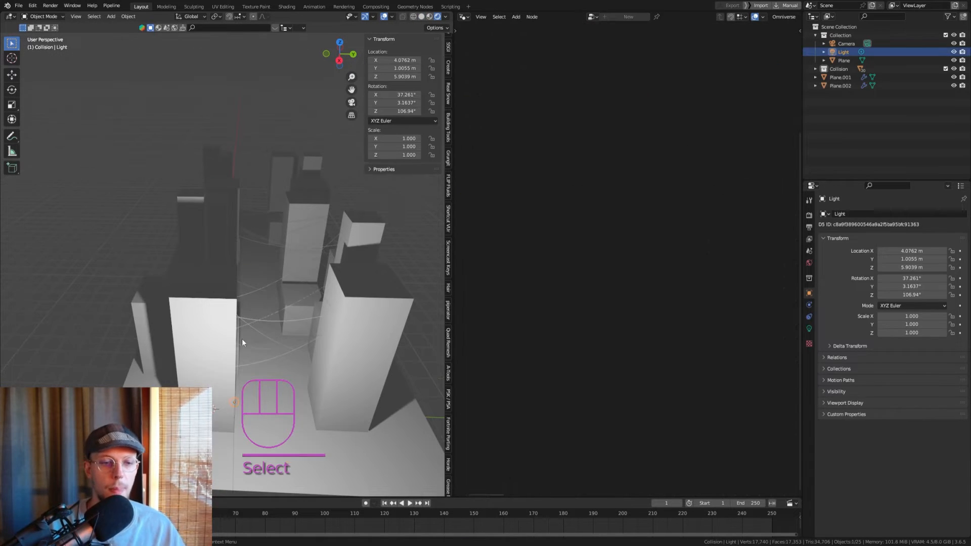
middle_click_drag(242, 338, 278, 368)
key("g")
key("x")
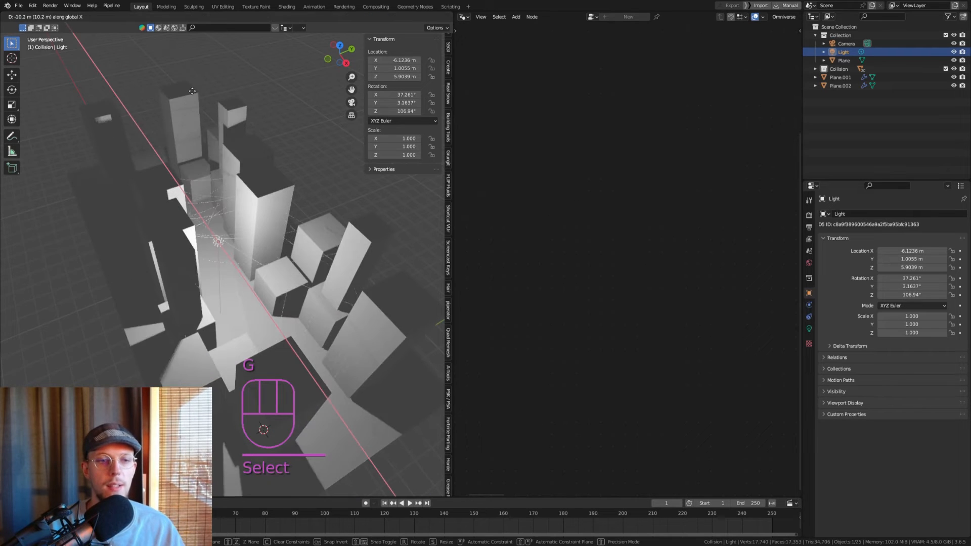
left_click(196, 85)
middle_click_drag(255, 260, 225, 210)
key("g")
left_click(276, 134)
scroll(249, 196, "up", 3)
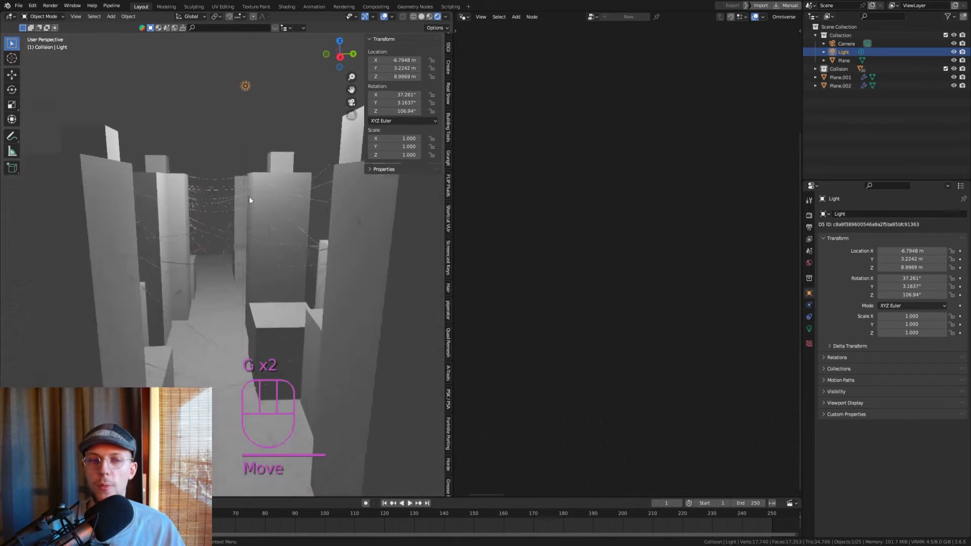
key("ctrl+s")
scroll(248, 188, "down", 2)
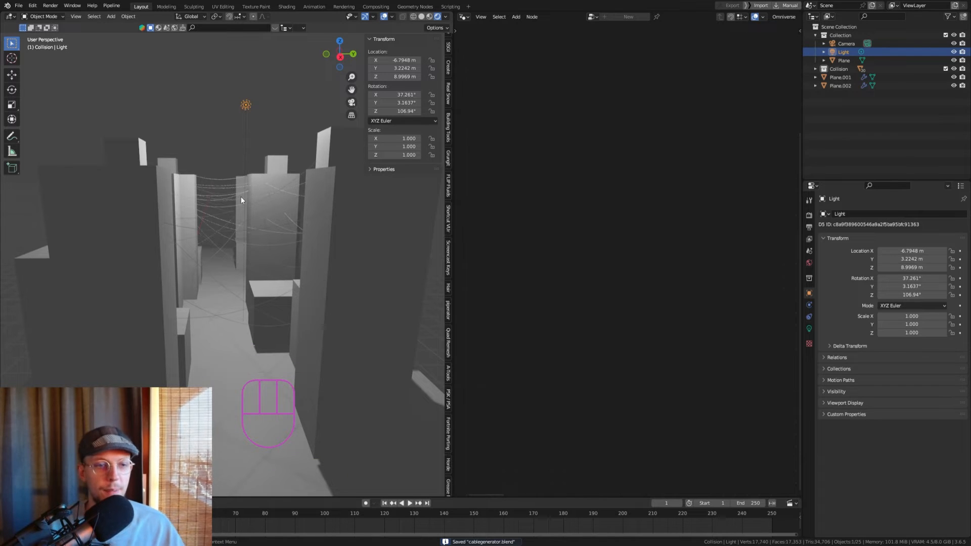
Examine the cable object up close between the rendered buildings and save the file.
left_click(229, 193)
scroll(223, 205, "up", 2)
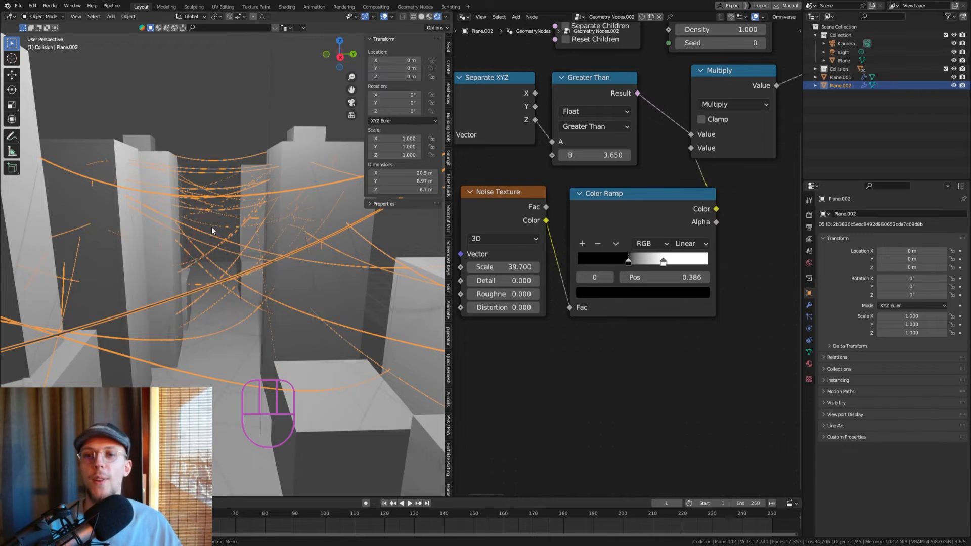
scroll(547, 170, "down", 8)
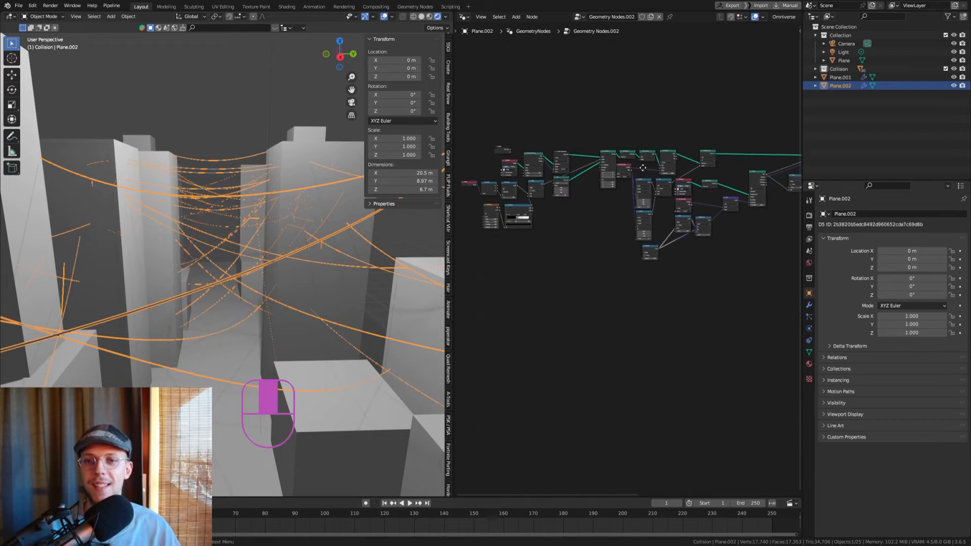
middle_click_drag(141, 223, 264, 198)
left_click(191, 223)
key("ctrl+s")
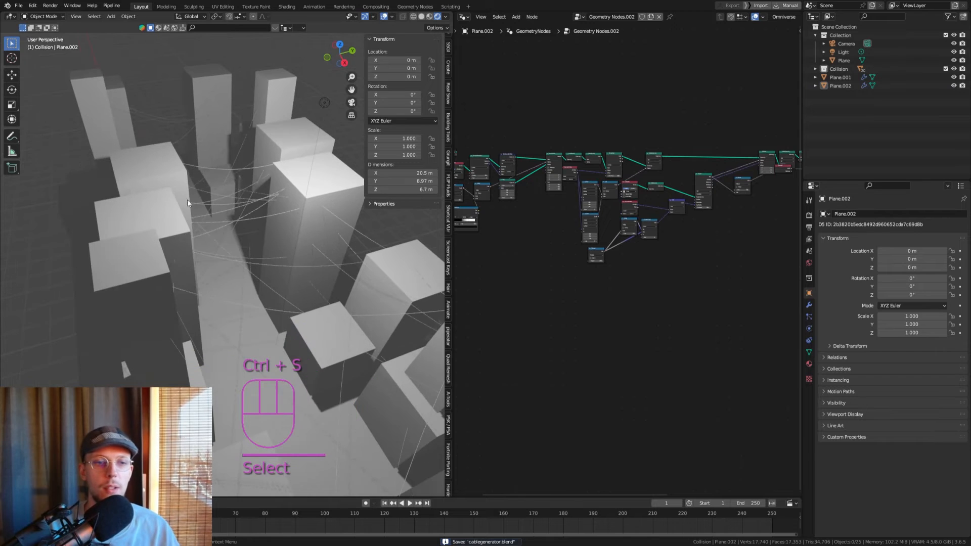
scroll(216, 187, "up", 4)
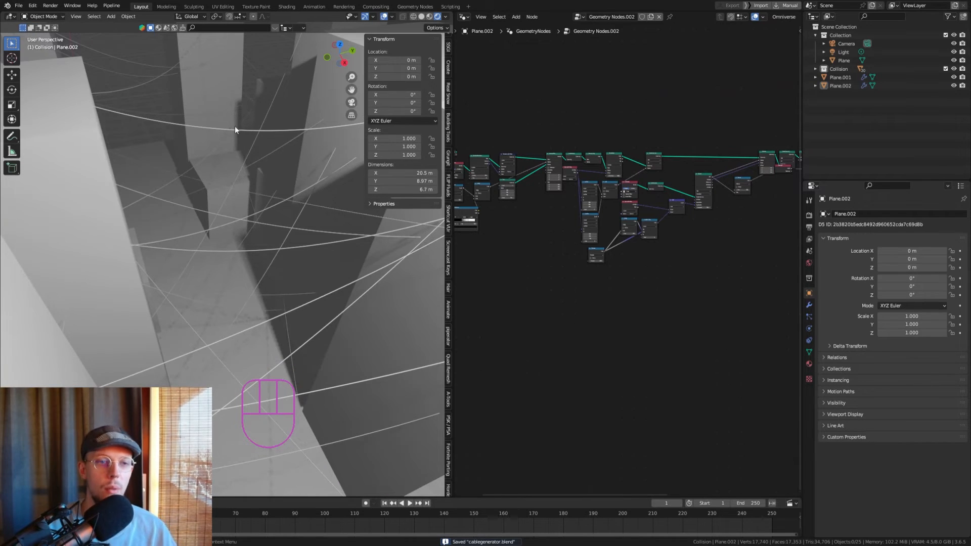
scroll(234, 126, "down", 5)
Add a plane mesh and move it along Y to 14.729 m, away from the buildings.
middle_click_drag(191, 368, 263, 172, "shift")
key("shift+a")
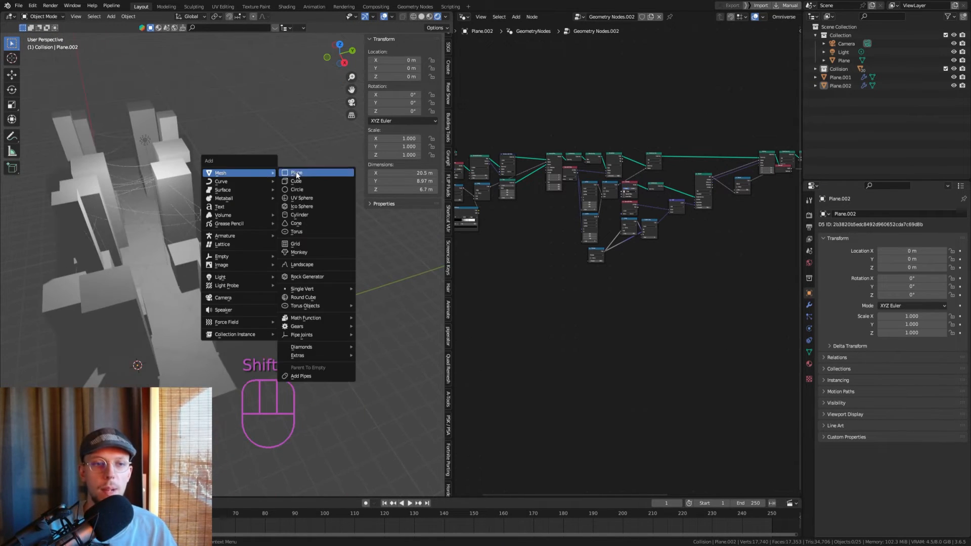
left_click(296, 173)
key("g")
scroll(330, 268, "up", 4)
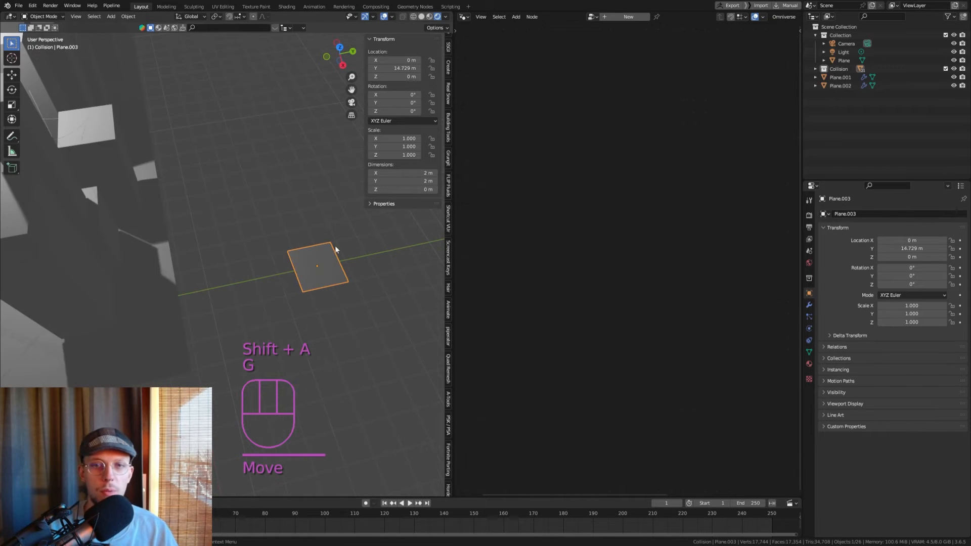
Change the node editor to the Shader Editor and create a new material for the plane.
left_click(463, 17)
left_click(498, 96)
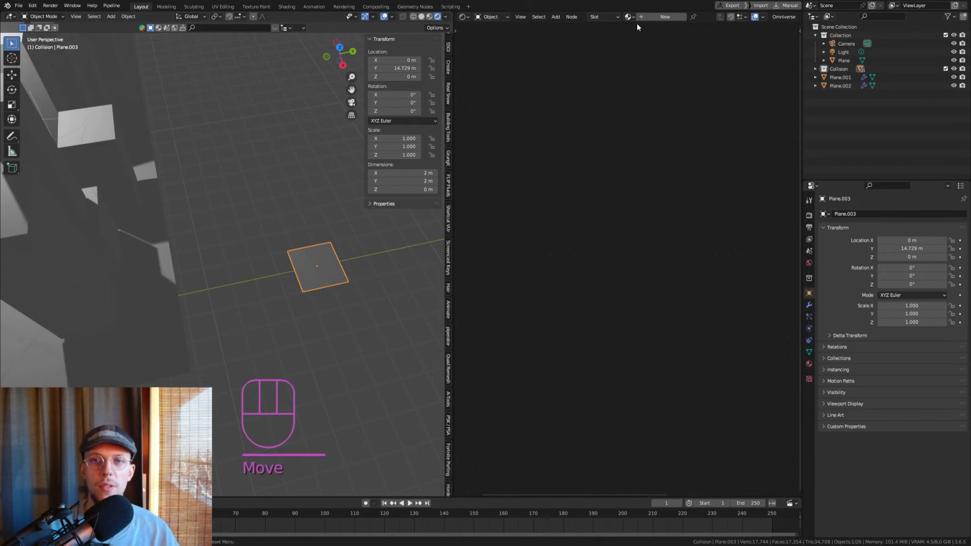
left_click(632, 17)
scroll(550, 105, "up", 4)
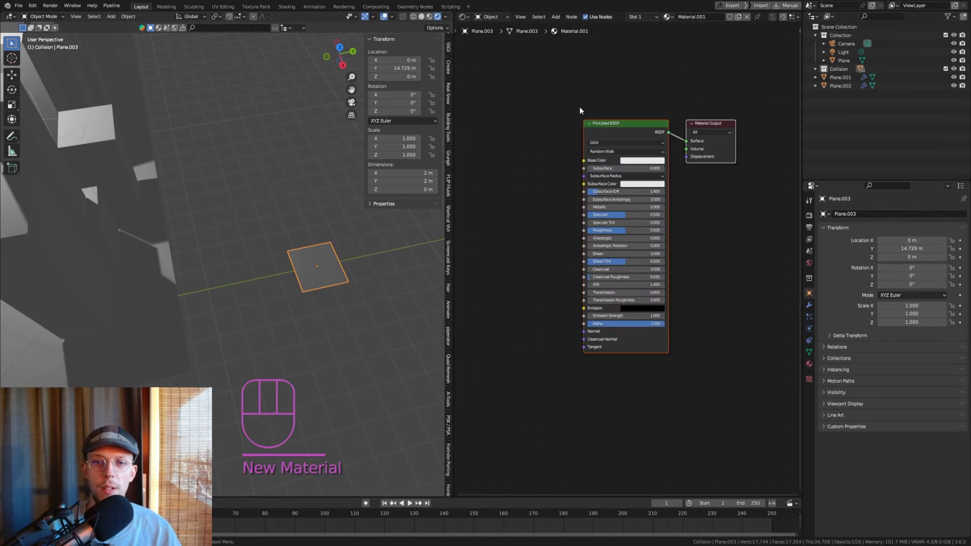
Add an image texture with mapping nodes to the Principled BSDF's Base Color and load CROW 2.png.
left_click(602, 120)
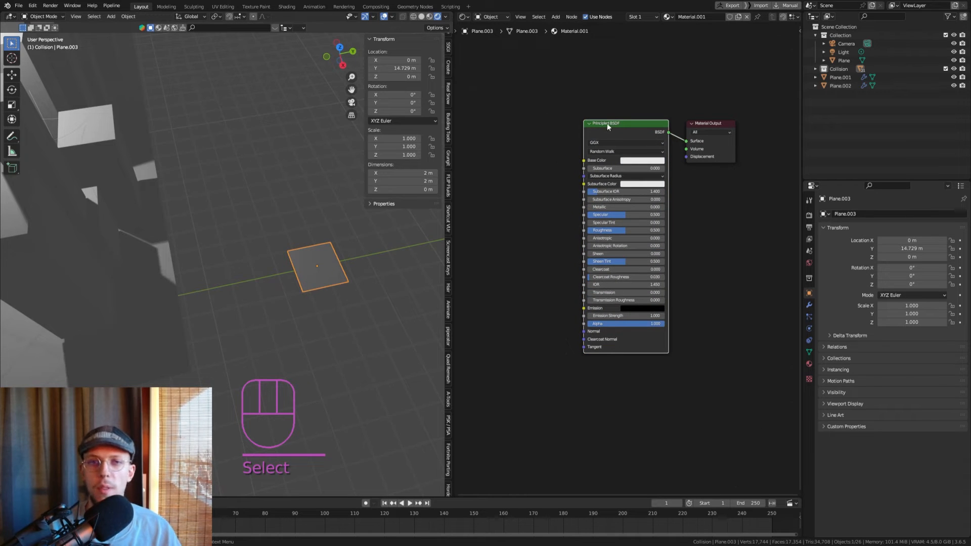
key("ctrl+t")
scroll(678, 120, "up", 3)
left_click(676, 129)
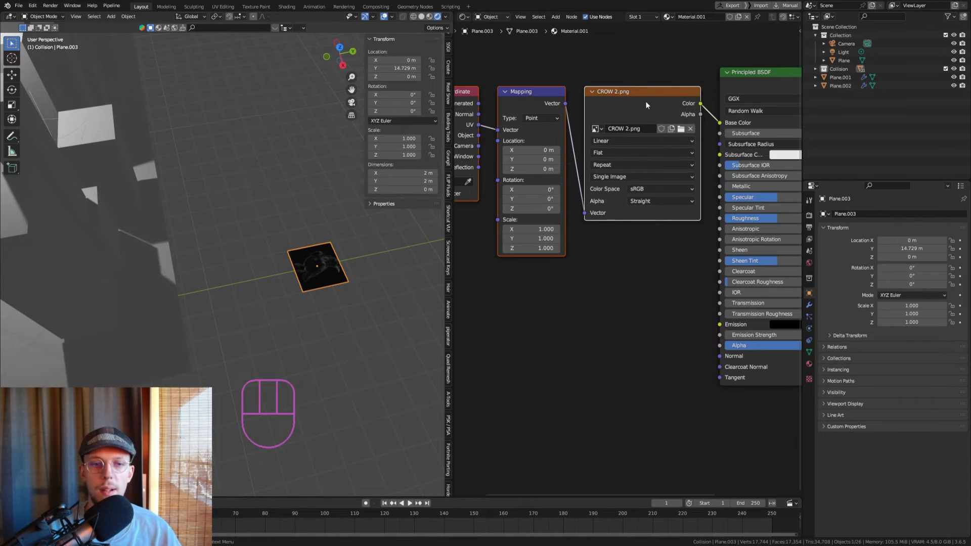
scroll(332, 262, "up", 4)
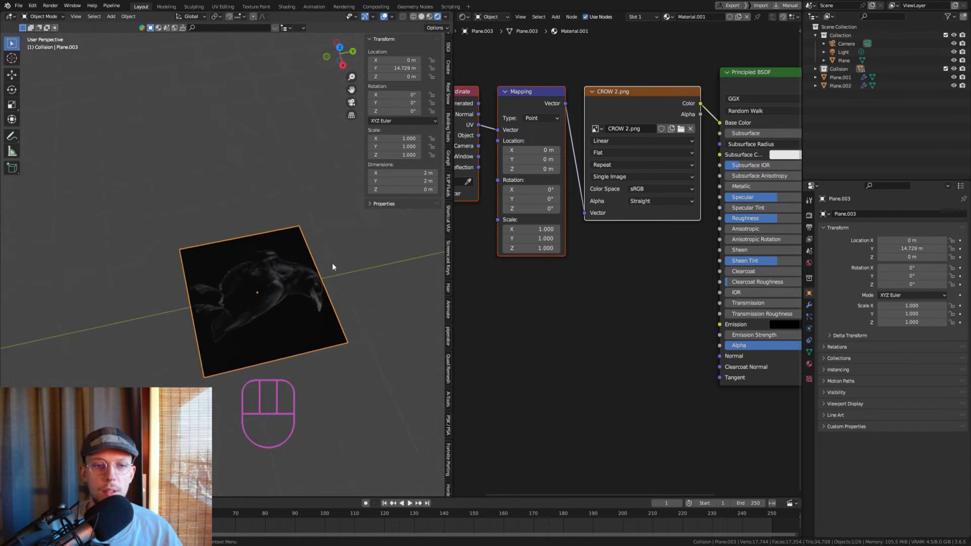
Link the CROW 2.png texture's Alpha output to the Principled BSDF's Alpha input and move the shader node away from the texture.
middle_click_drag(331, 262, 252, 233)
middle_click_drag(546, 48, 489, 41)
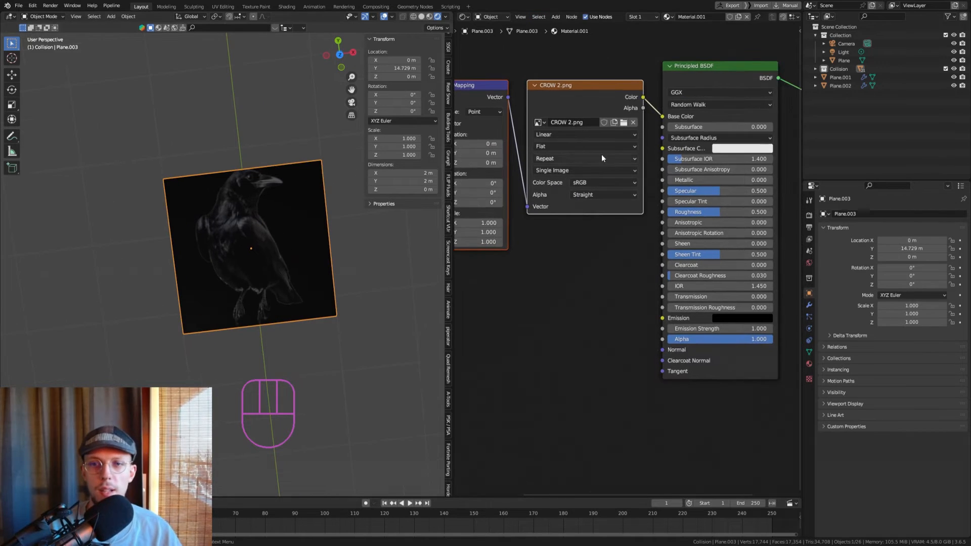
left_click_drag(644, 108, 663, 339)
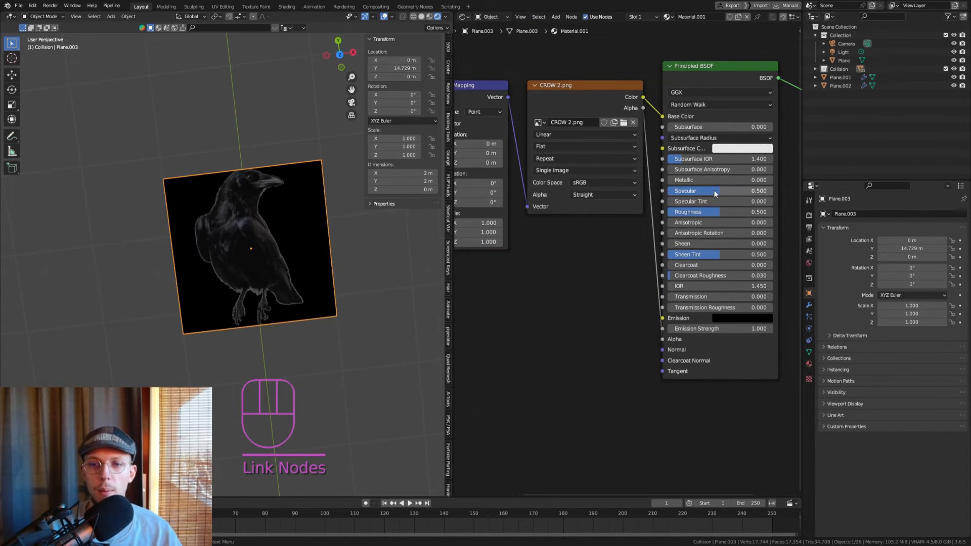
left_click_drag(708, 80, 752, 92)
Set the render engine to Cycles and the device to GPU Compute.
left_click(810, 215)
left_click(894, 215)
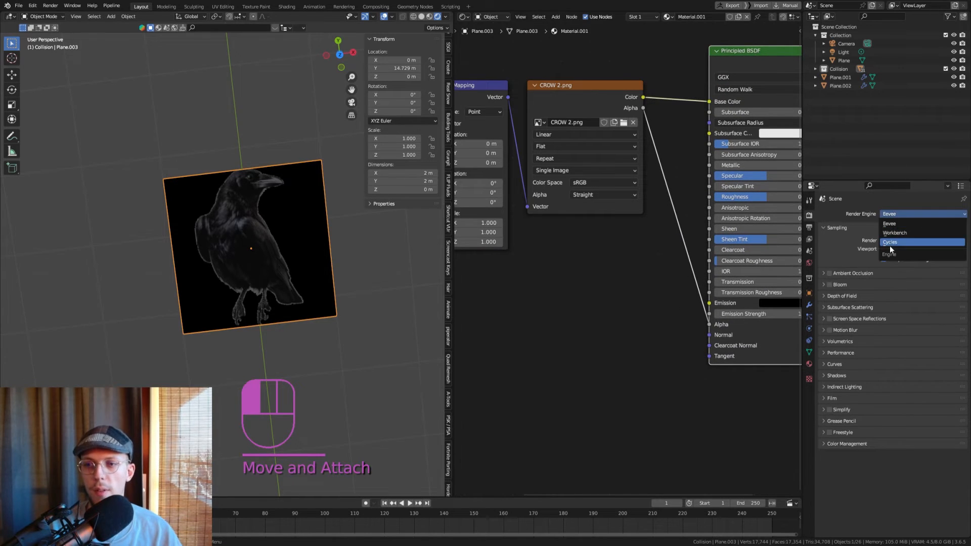
left_click(890, 245)
left_click(884, 235)
key("Return")
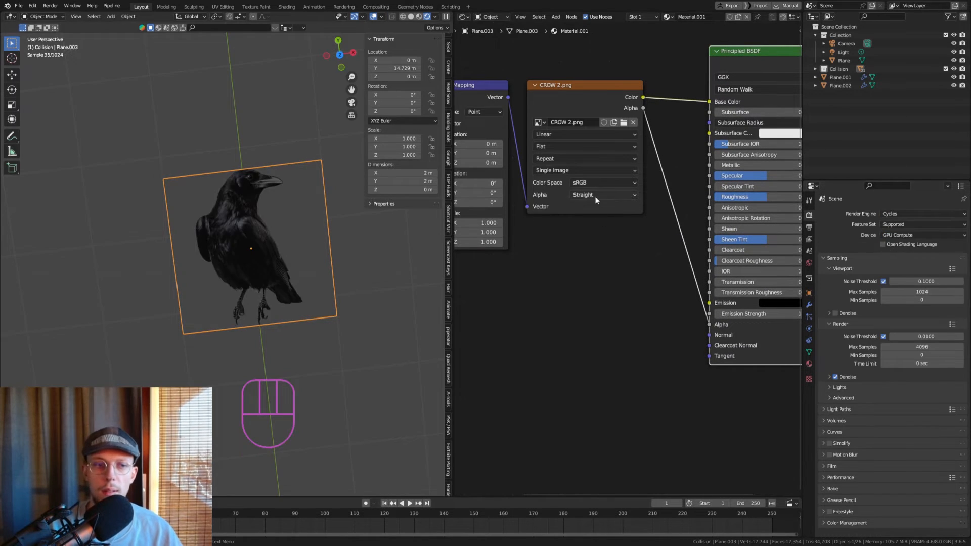
Set the crow material's Specular to 0 and Roughness to 1.
middle_click_drag(687, 268, 645, 291)
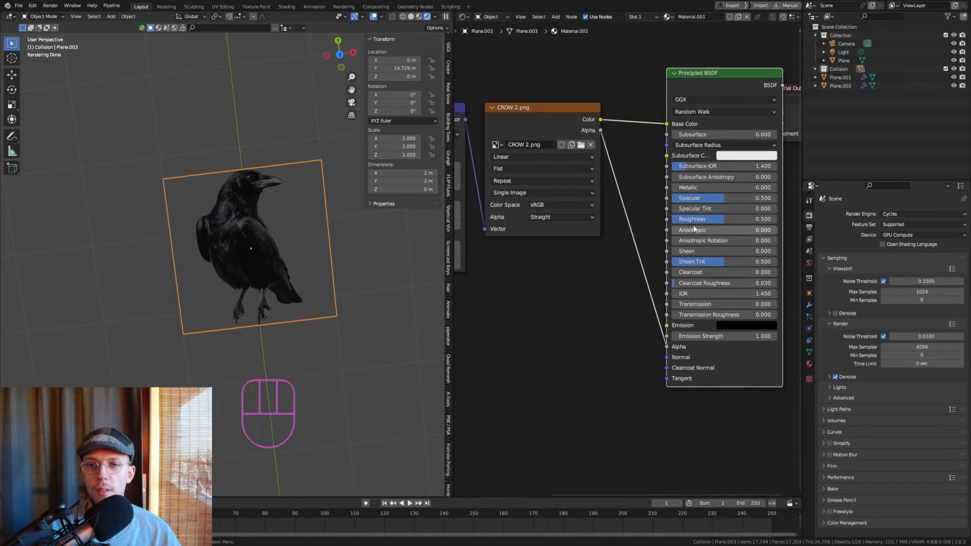
left_click(720, 198)
type("0")
key("Return")
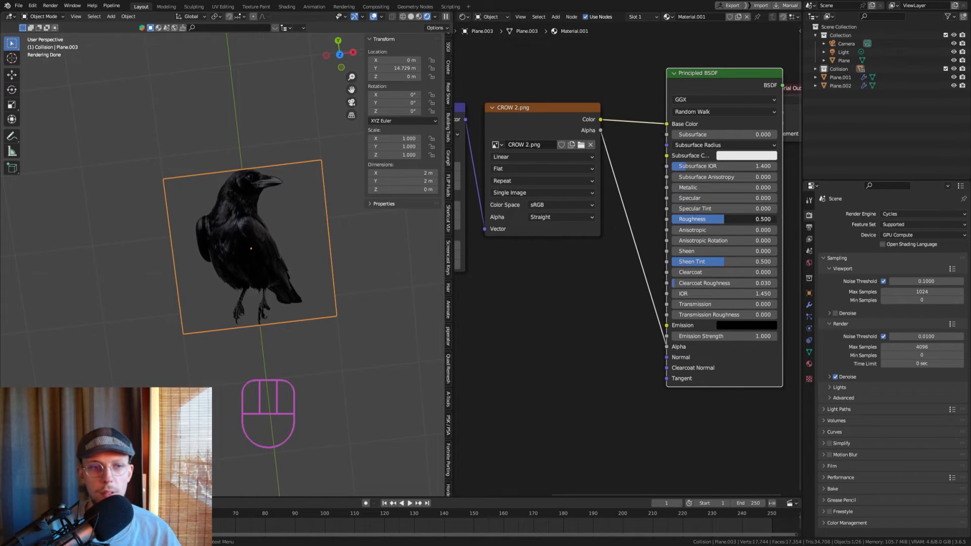
left_click_drag(728, 219, 777, 219)
Duplicate the crow plane along X to about 2.24 m and give the copy its own material with a different crow image.
middle_click_drag(360, 288, 181, 248)
scroll(294, 268, "up", 2)
key("KP_7")
scroll(241, 255, "up", 2)
key("shift+d")
key("x")
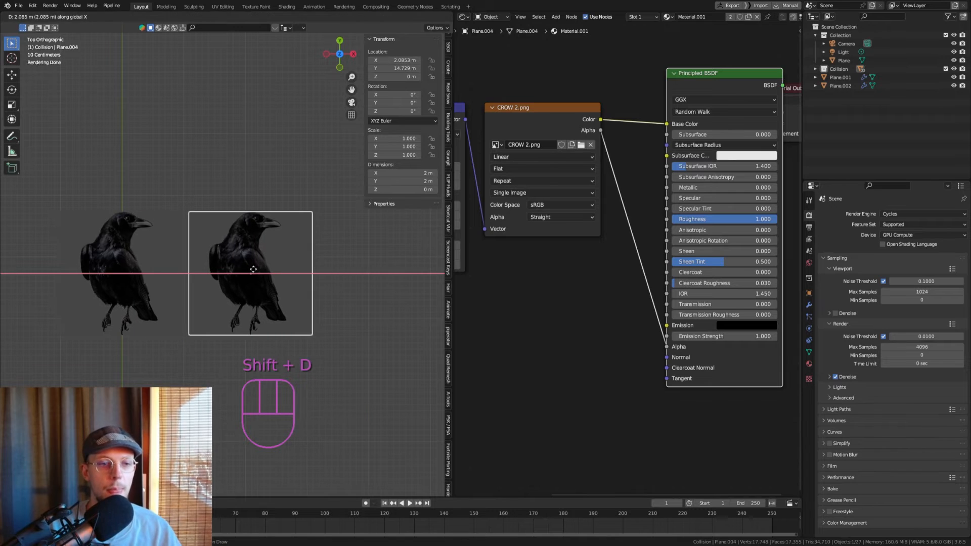
left_click(265, 267)
left_click(747, 17)
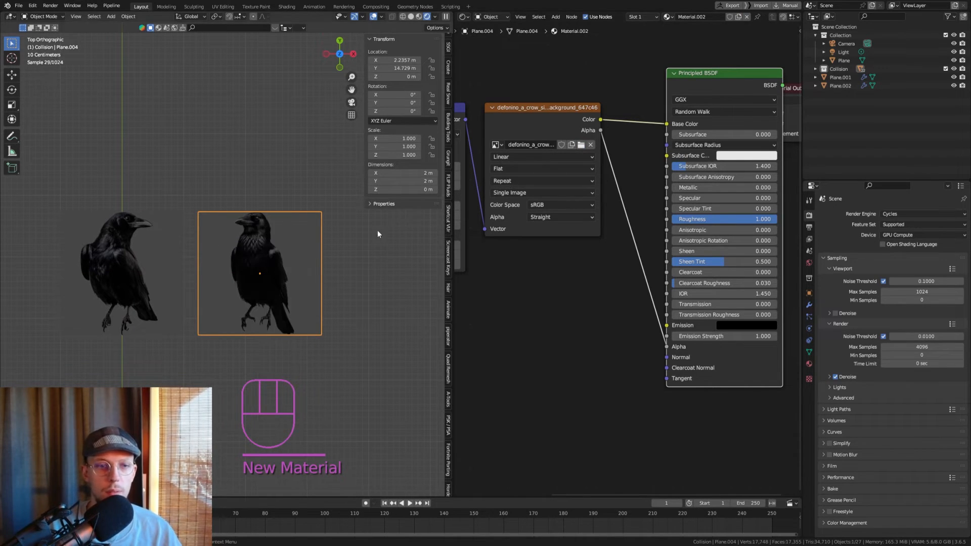
Duplicate the second crow plane along X to about 4.59 m and give it its own material using CROW.png.
middle_click_drag(283, 250, 196, 268, "shift")
key("shift+d")
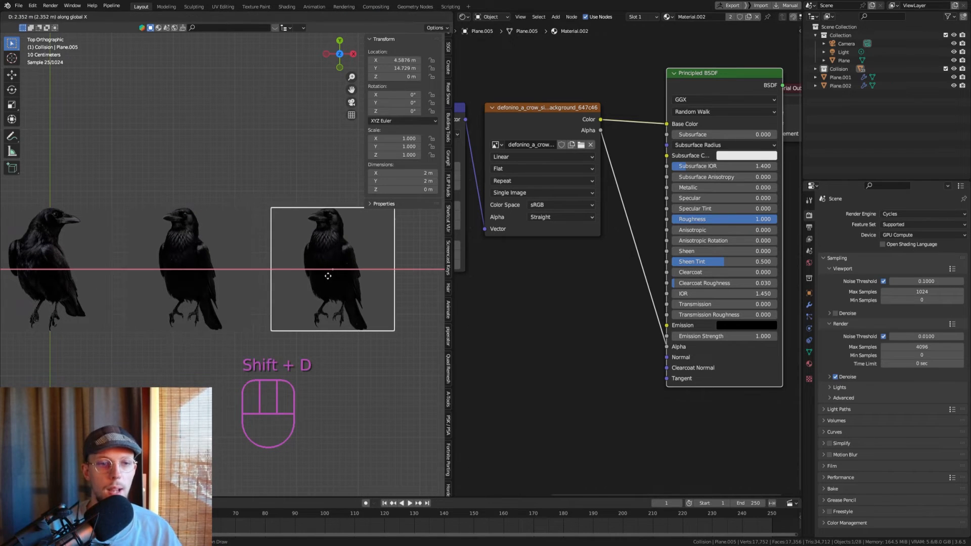
left_click(331, 274)
left_click(748, 17)
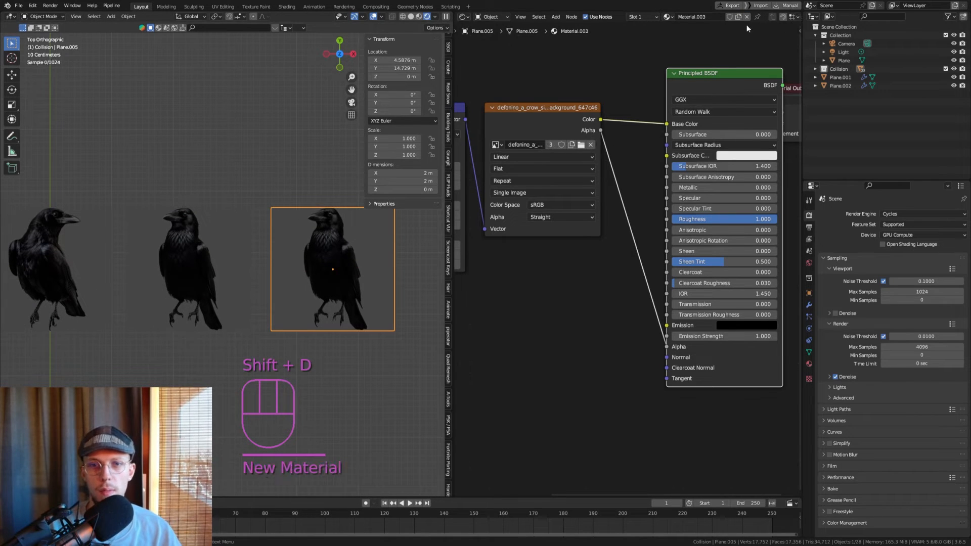
double_click(315, 269)
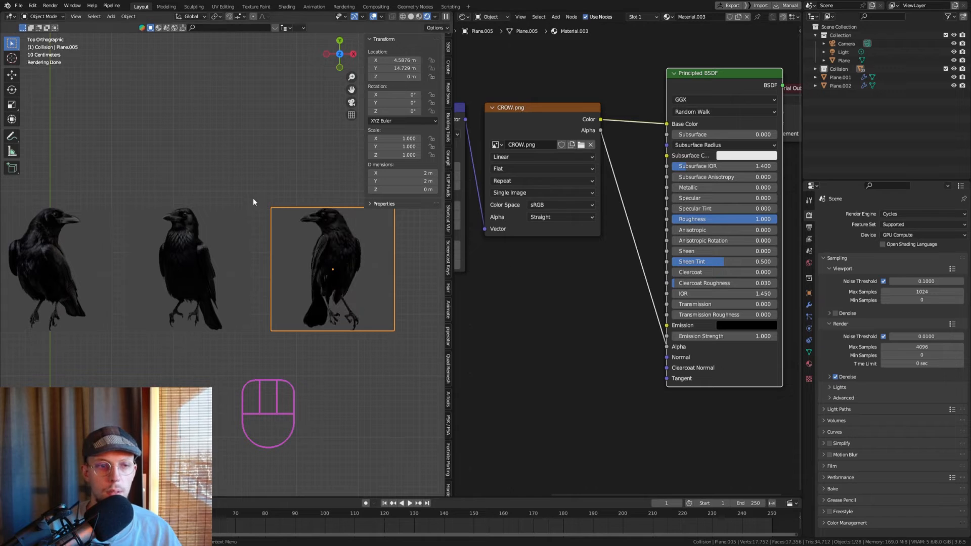
left_click(378, 290)
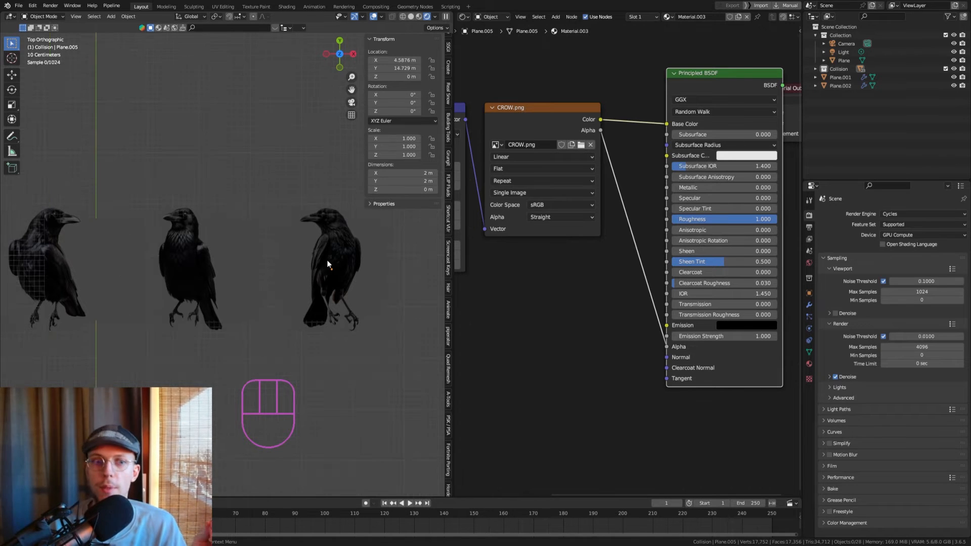
Select the cable object between the buildings and save the file.
middle_click_drag(311, 237, 196, 152)
key("KP_0")
key("KP_1")
scroll(228, 202, "up", 4)
left_click(193, 199)
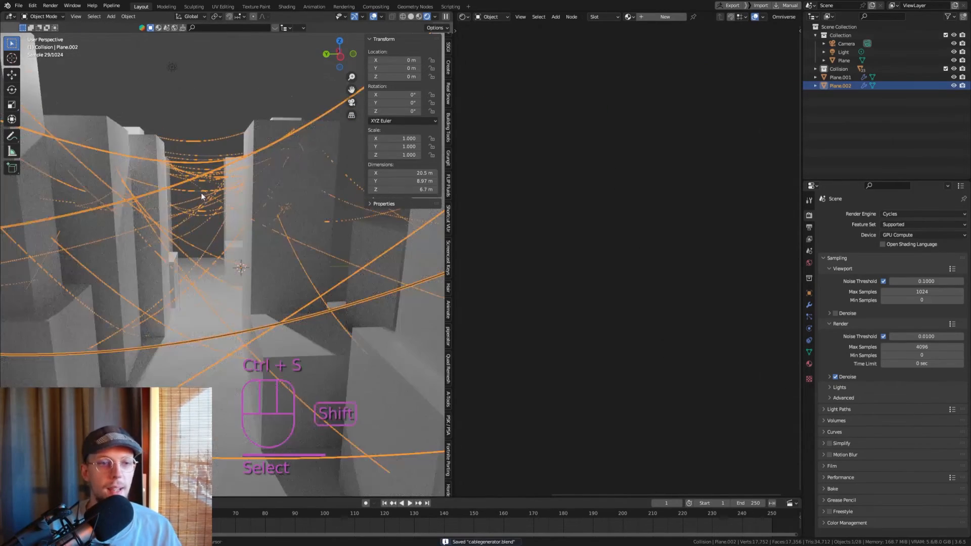
key("ctrl+s")
Change the Shader Editor to the Geometry Node Editor and move the cable tree's Set Spline Resolution node away from Set Curve Radius.
left_click(464, 17)
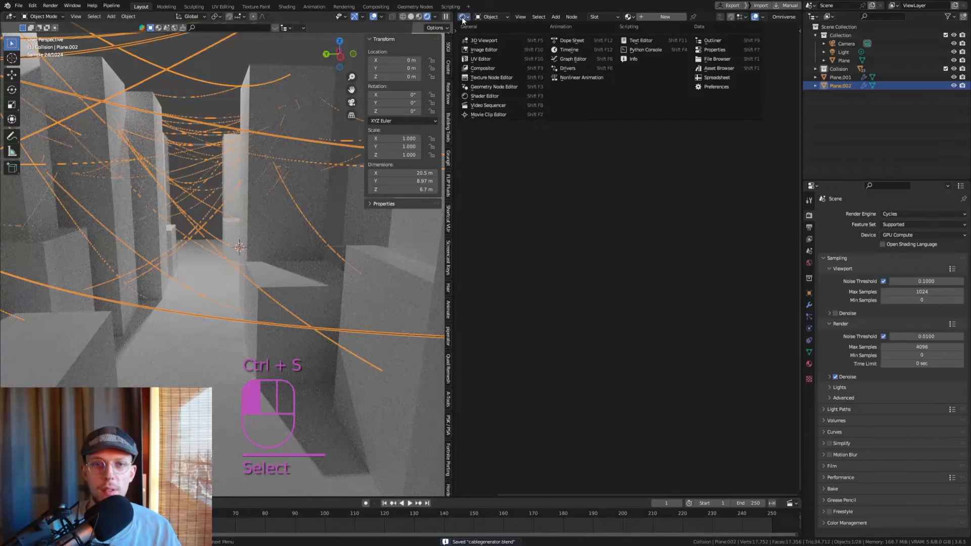
left_click(496, 89)
middle_click_drag(637, 151, 459, 163)
scroll(607, 172, "down", 3)
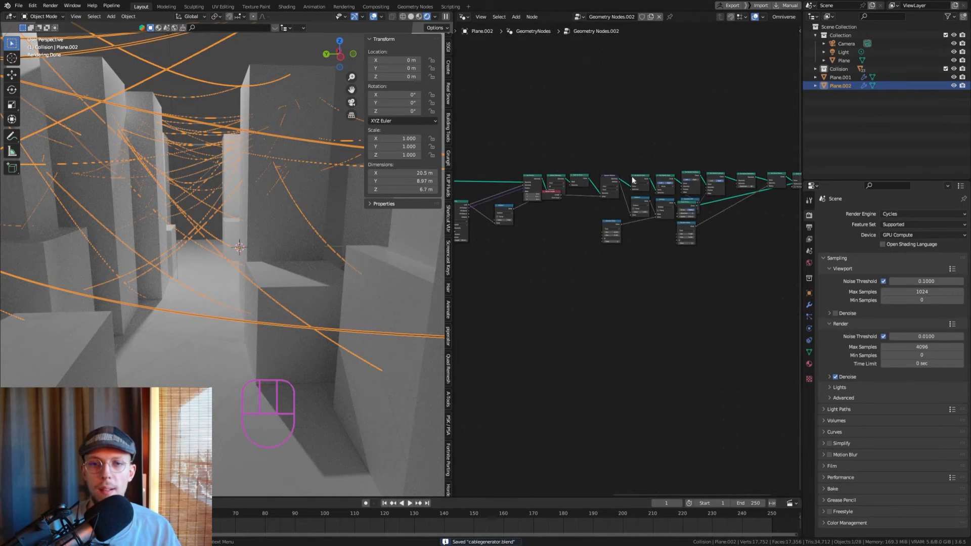
scroll(577, 180, "down", 3)
scroll(578, 180, "up", 3)
middle_click_drag(598, 161, 630, 161)
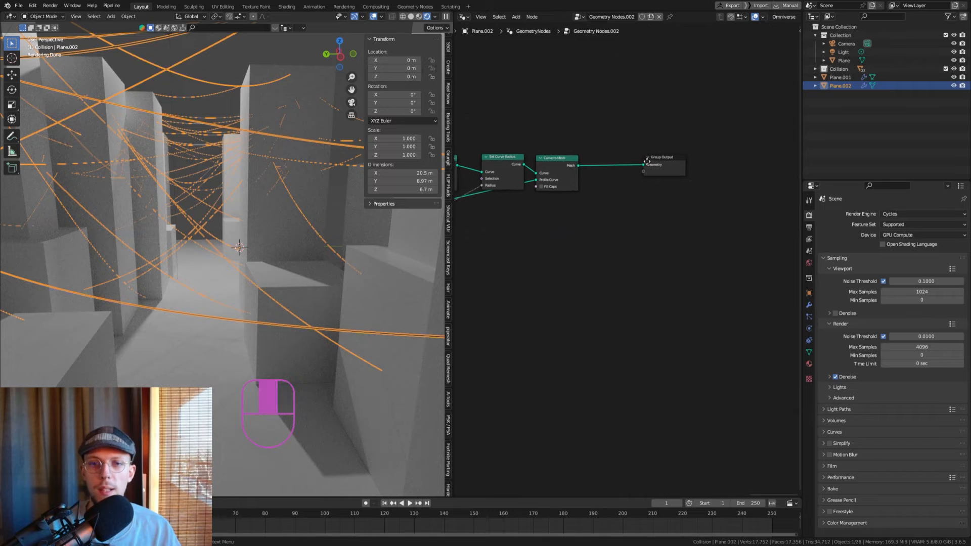
scroll(563, 158, "up", 3)
scroll(557, 165, "up", 2)
middle_click_drag(530, 167, 618, 183)
scroll(565, 173, "up", 2)
scroll(616, 183, "down", 2)
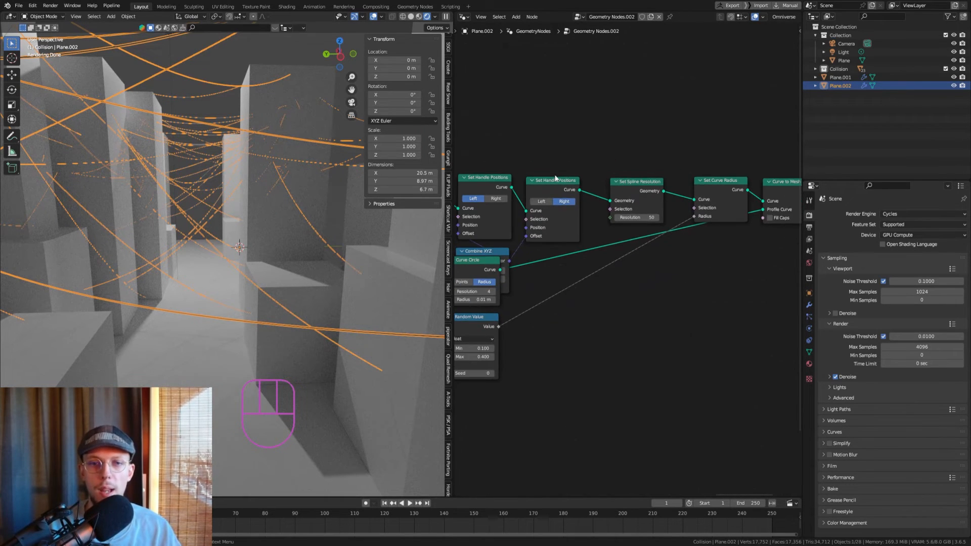
middle_click_drag(523, 174, 631, 171)
middle_click_drag(554, 174, 470, 163)
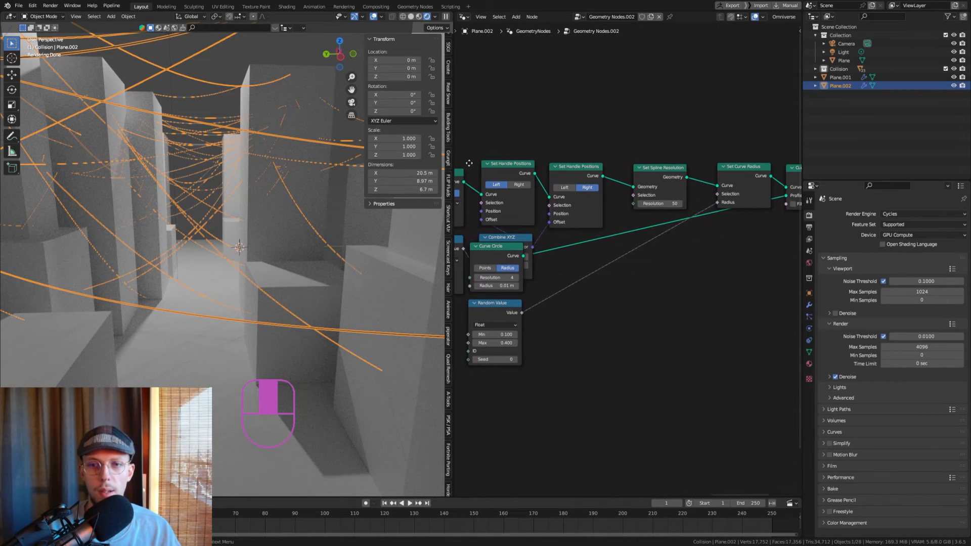
left_click_drag(679, 186, 658, 185)
middle_click_drag(658, 185, 528, 206)
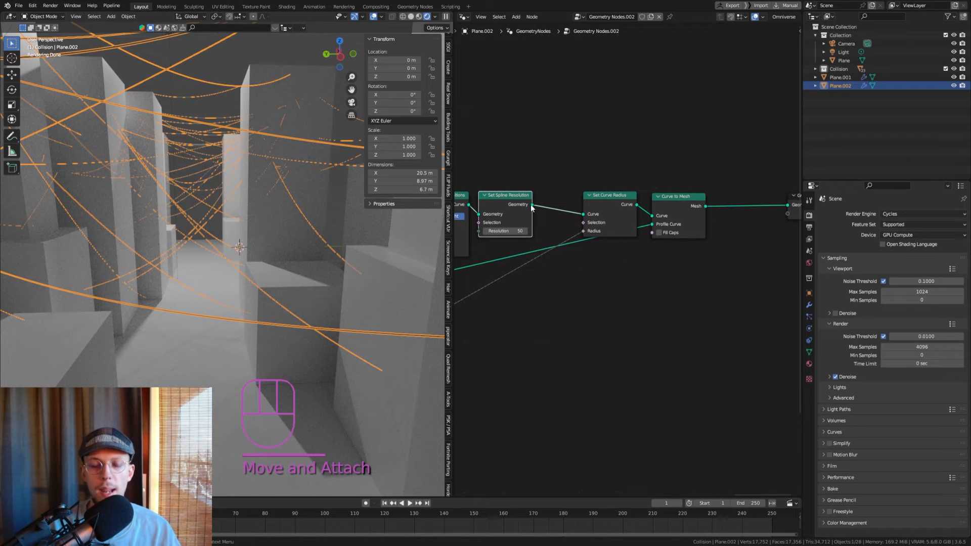
Branch a Resample Curve node off the Set Spline Resolution output and place it above the Set Curve Radius node.
left_click_drag(552, 181, 580, 147)
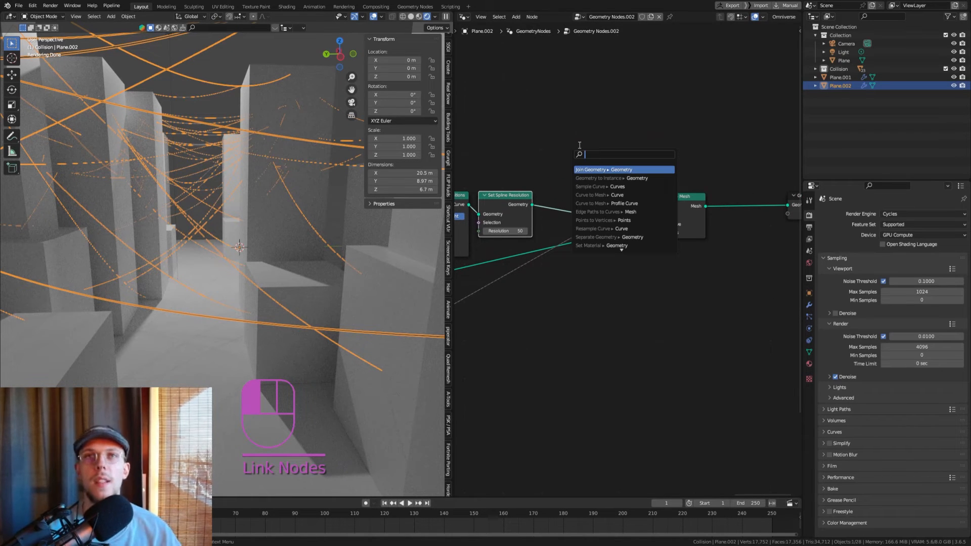
type("resa")
key("Return")
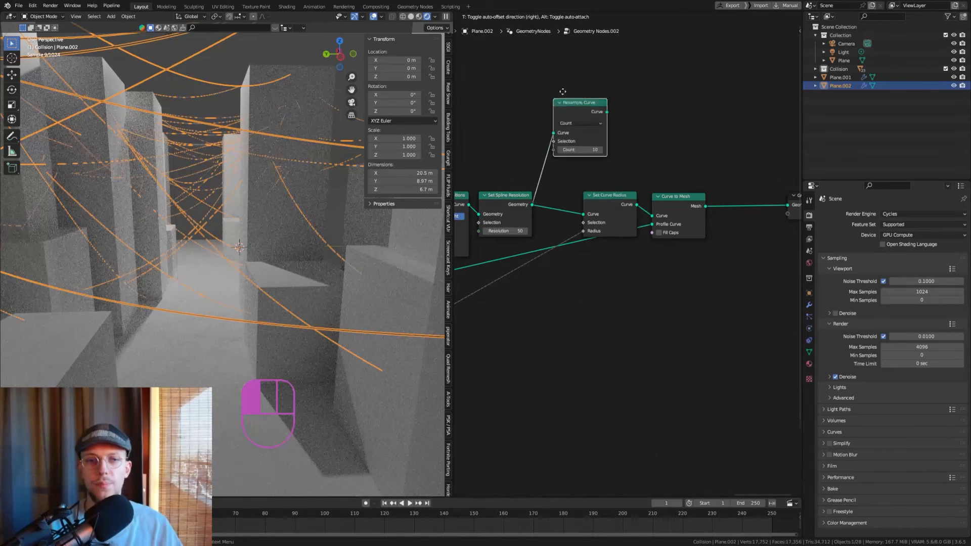
left_click(563, 83)
scroll(575, 150, "up", 2)
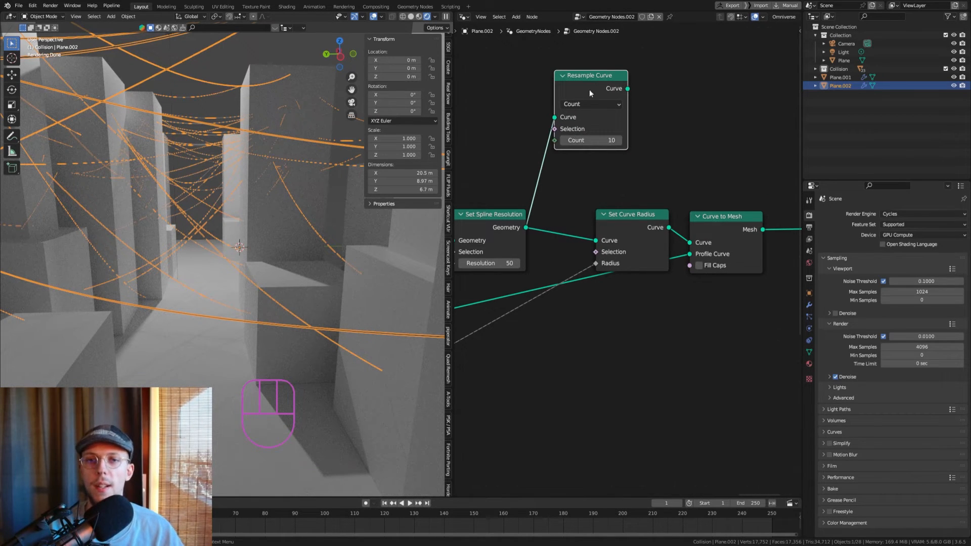
left_click_drag(590, 93, 633, 93)
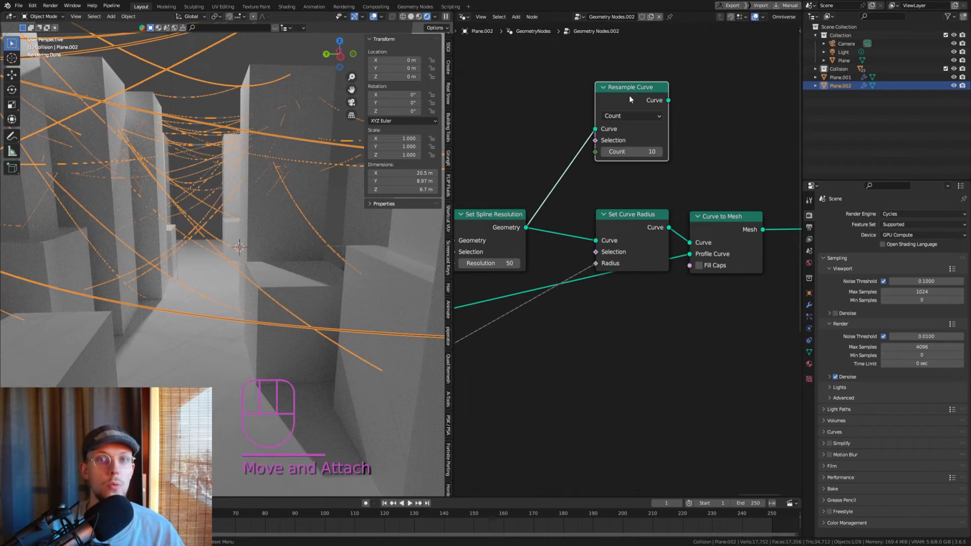
Set the Resample Curve node's count to 30.
scroll(614, 184, "down", 3)
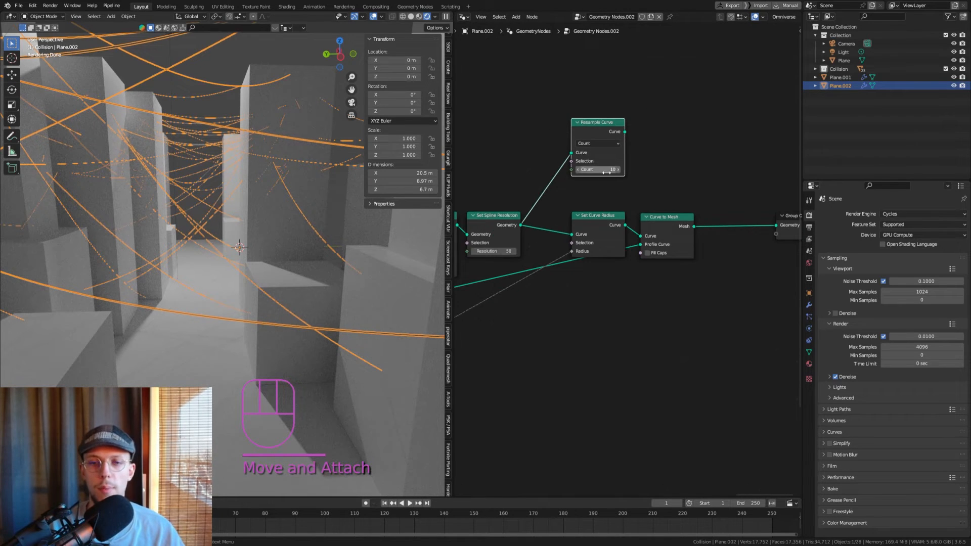
scroll(606, 173, "up", 1)
left_click(604, 172)
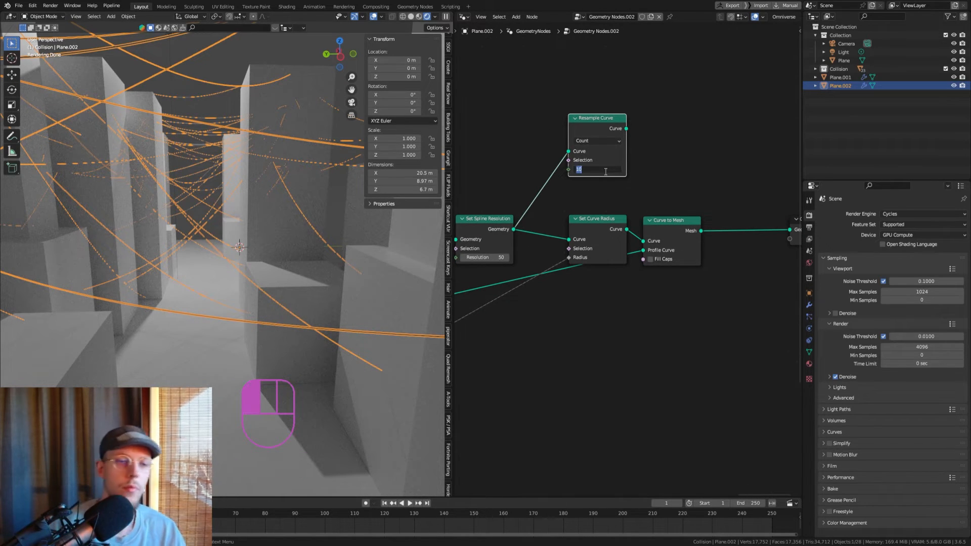
type("30")
key("Return")
Add an Instance on Points node fed by the Resample Curve output into its Points input.
middle_click_drag(632, 129, 599, 154)
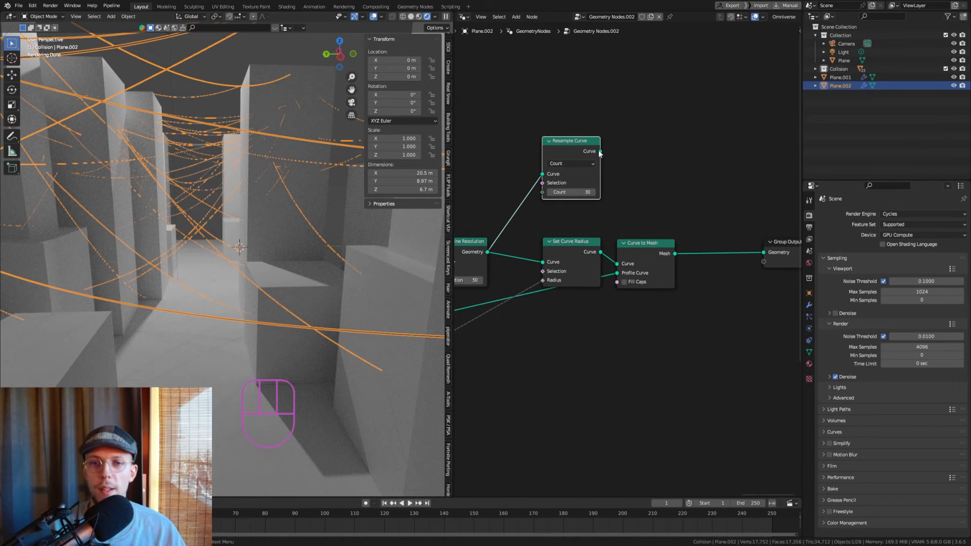
left_click_drag(600, 152, 663, 89)
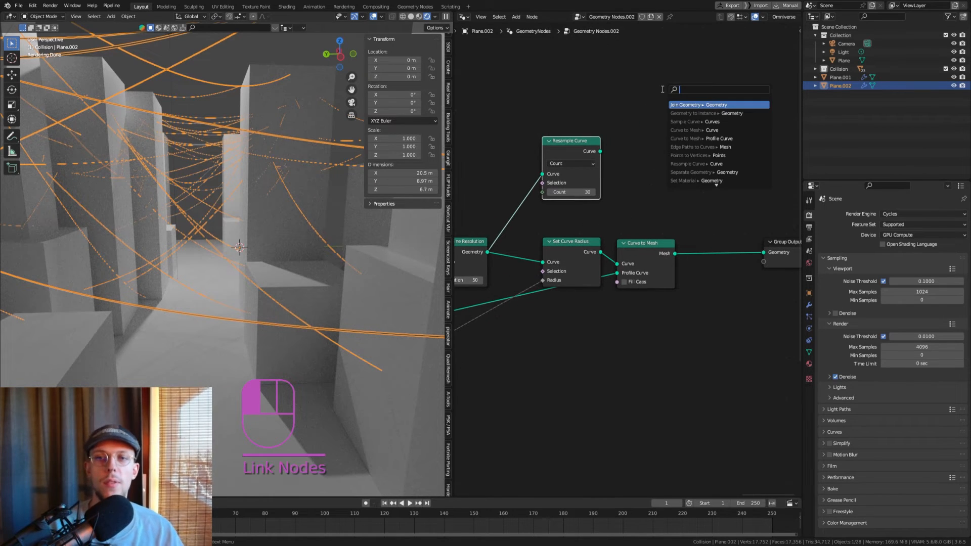
type("instance on")
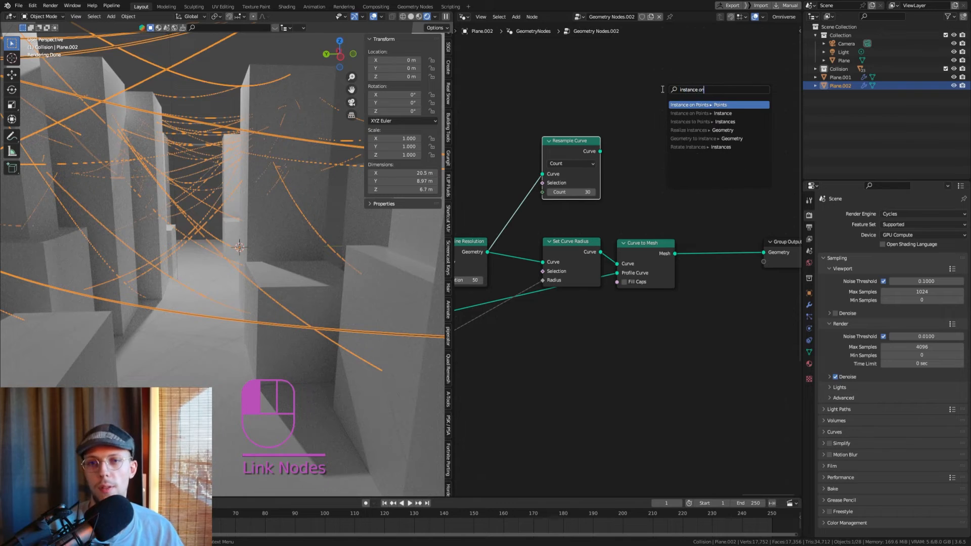
key("Return")
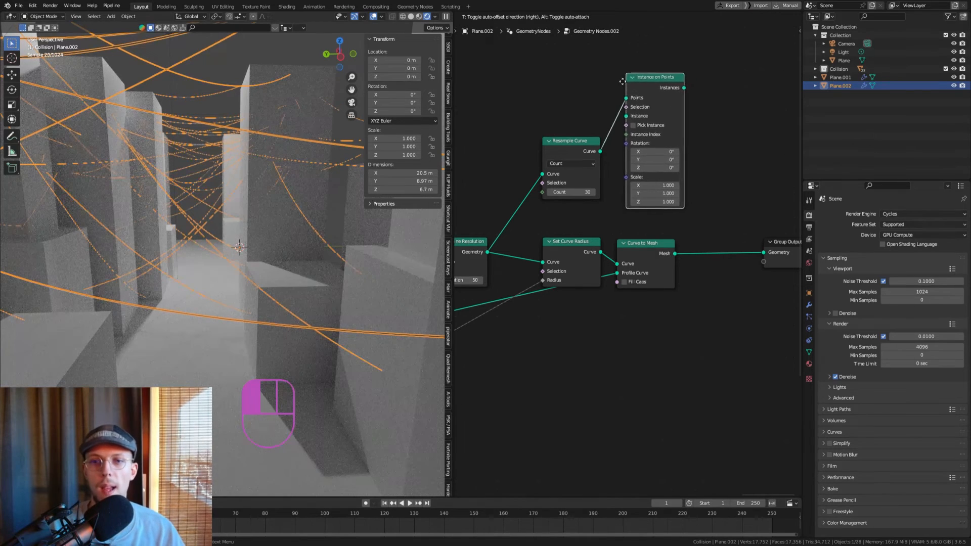
left_click(615, 78)
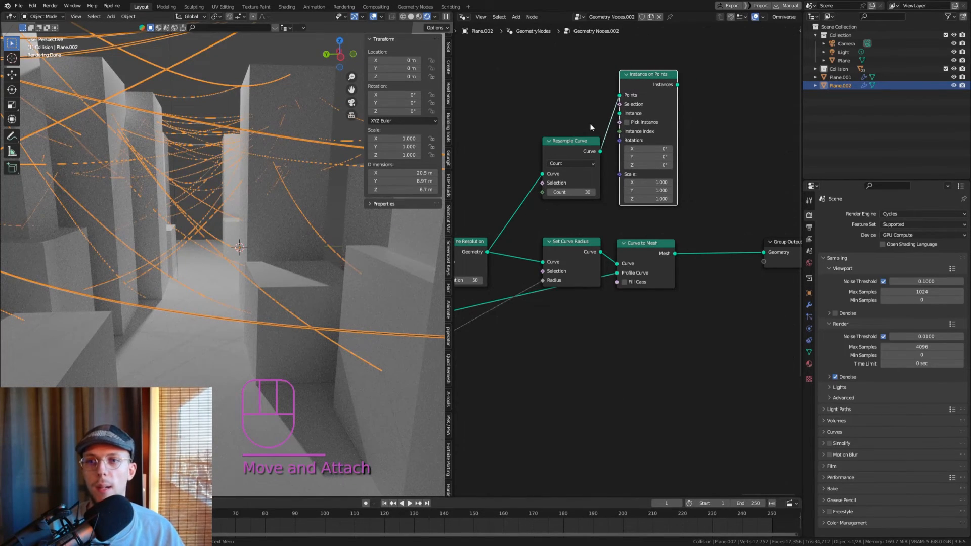
Select the three crow planes and move them to a new collection named Crows.
middle_click_drag(299, 192, 317, 239)
scroll(304, 227, "down", 8)
middle_click_drag(208, 137, 217, 177)
scroll(243, 183, "up", 8)
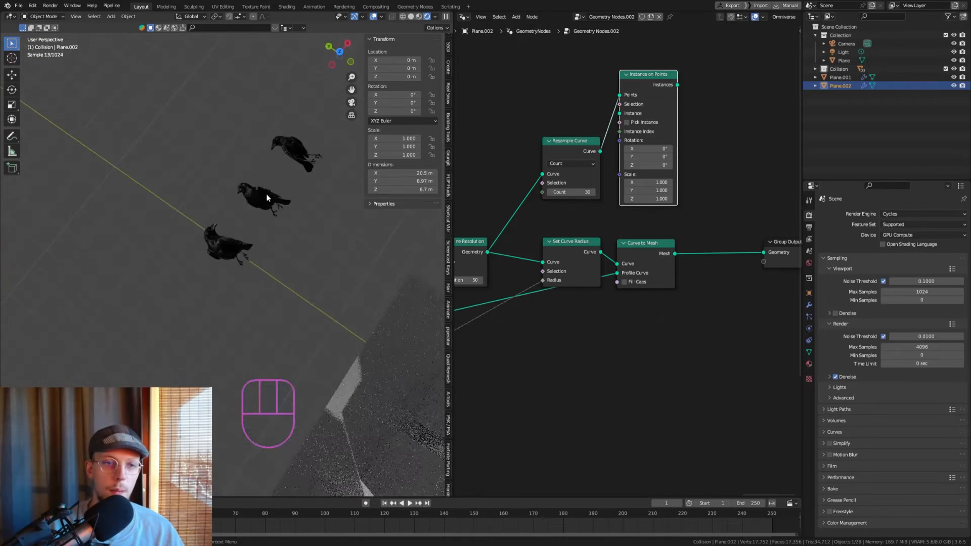
middle_click_drag(266, 197, 202, 205)
left_click(201, 197)
left_click(259, 195, "shift")
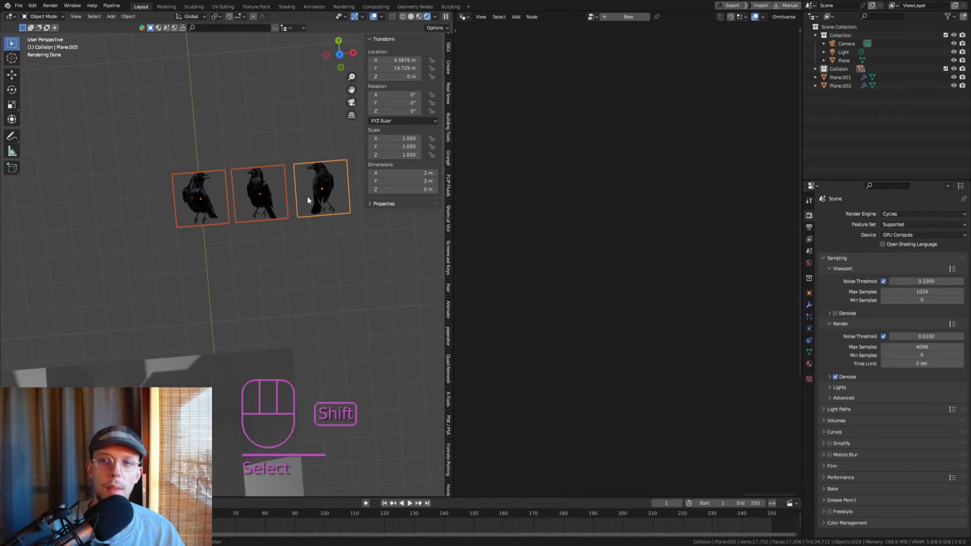
key("m")
left_click(307, 195)
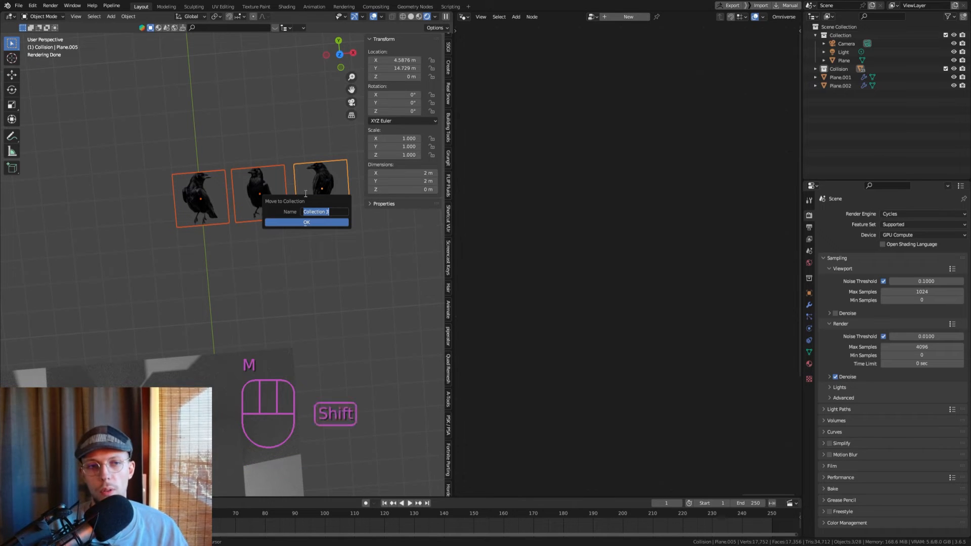
type("Crows")
key("Return")
Return to the buildings and select the cable object to bring back its geometry node tree.
middle_click_drag(305, 193, 251, 161)
left_click(252, 200)
scroll(277, 208, "up", 2)
scroll(217, 190, "down", 2)
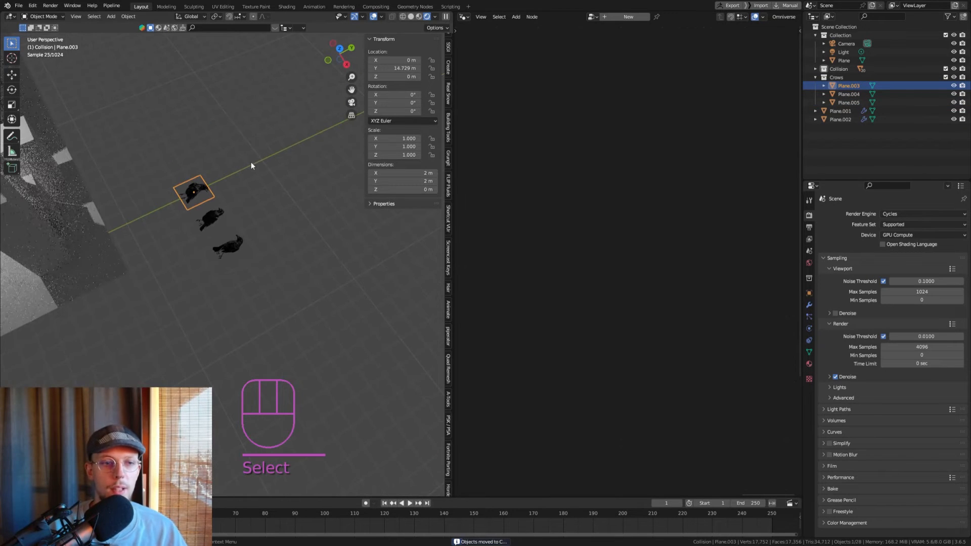
scroll(251, 162, "down", 5)
middle_click_drag(69, 174, 203, 241, "shift")
middle_click_drag(202, 238, 397, 183)
scroll(177, 175, "up", 5)
left_click(145, 122)
scroll(156, 96, "up", 6)
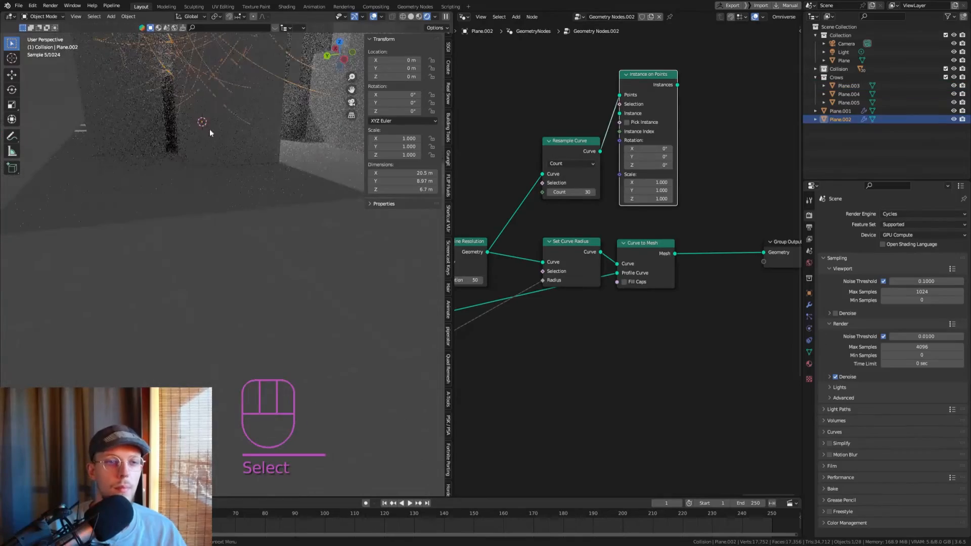
Add a Collection Info node for the Crows collection, link its Instances output to Instance on Points' Instance input, and place it above Resample Curve.
middle_click_drag(209, 130, 217, 189, "shift")
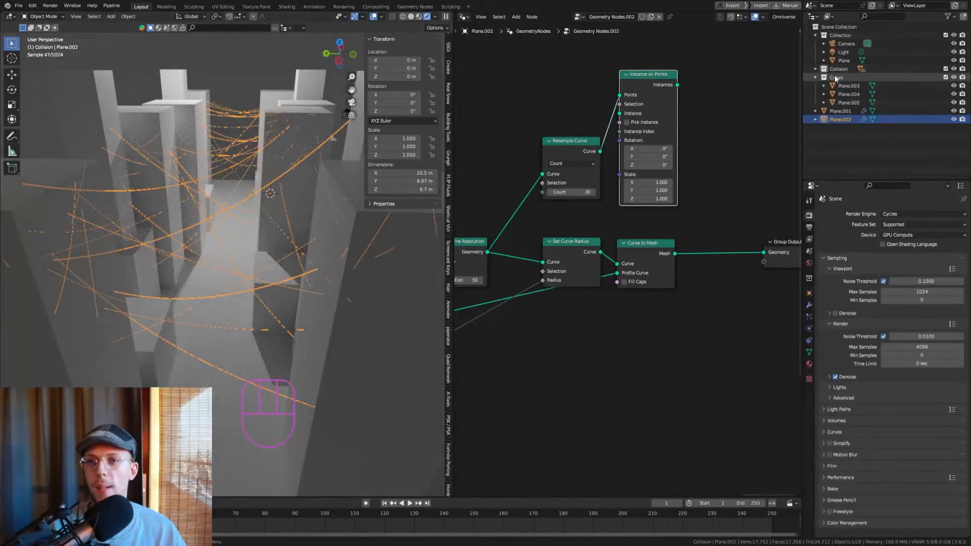
left_click_drag(837, 78, 479, 98)
middle_click_drag(525, 114, 613, 118, "shift")
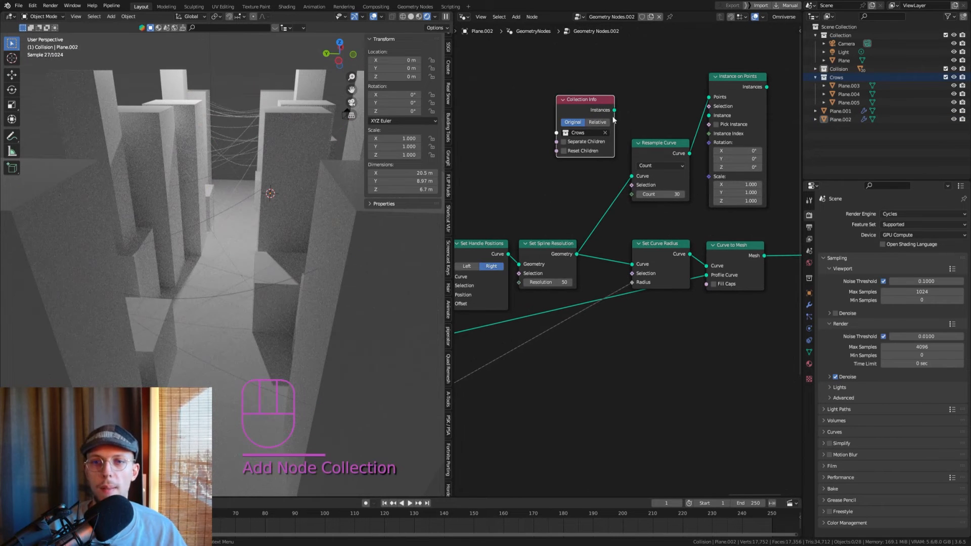
left_click_drag(616, 112, 709, 115)
left_click(607, 101)
key("g")
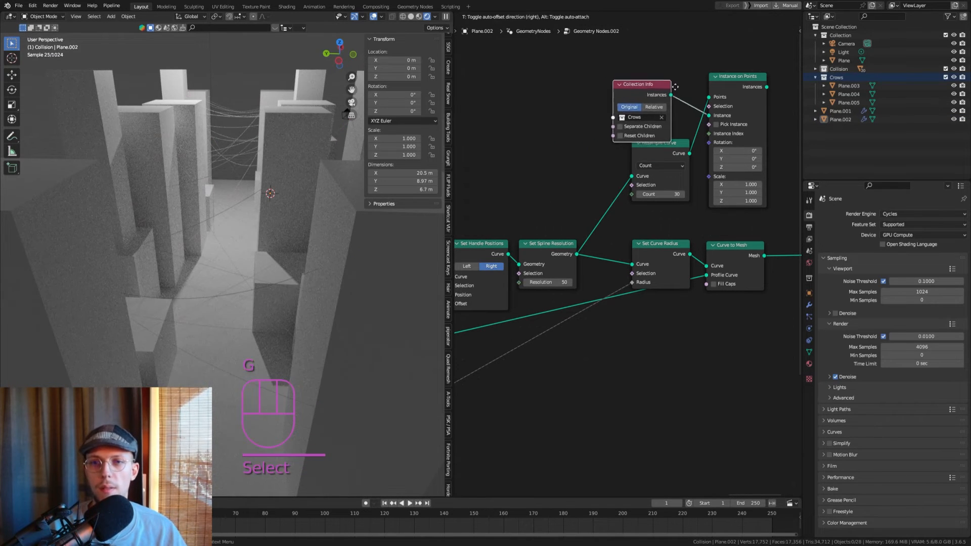
left_click(696, 75)
Insert a Join Geometry node between Curve to Mesh and Group Output, and link the Instance on Points output into it.
middle_click_drag(700, 109, 533, 120)
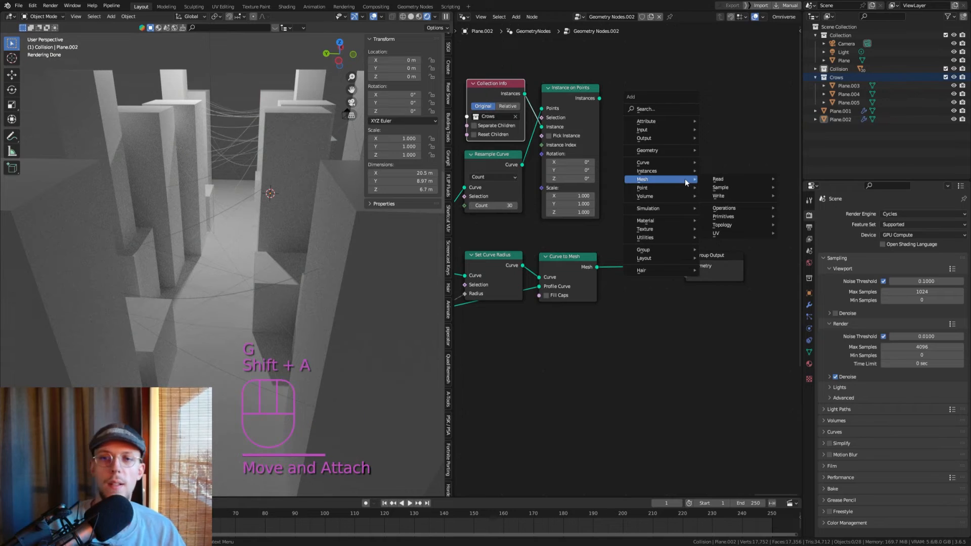
left_click(667, 110)
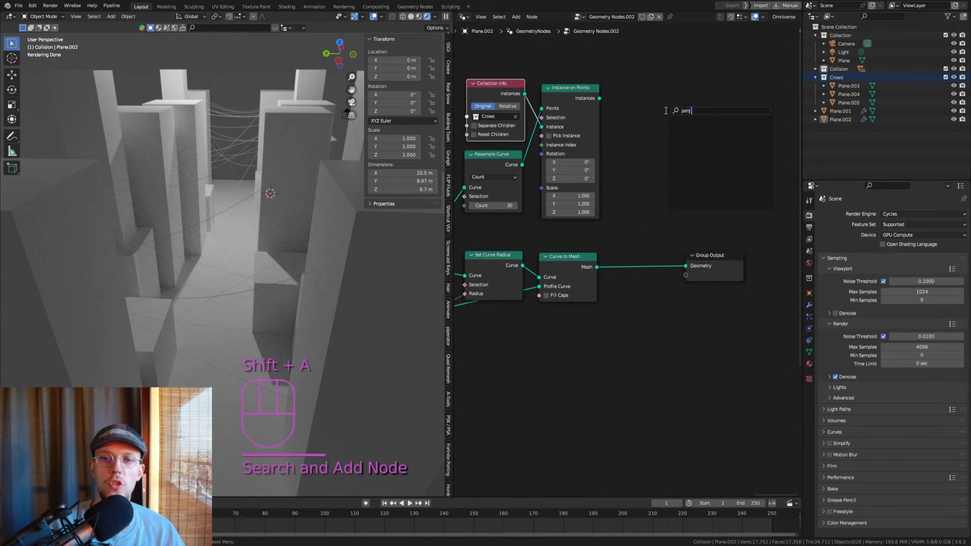
key("BackSpace")
key("BackSpace")
key("BackSpace")
key("BackSpace")
key("BackSpace")
type("geo")
key("Return")
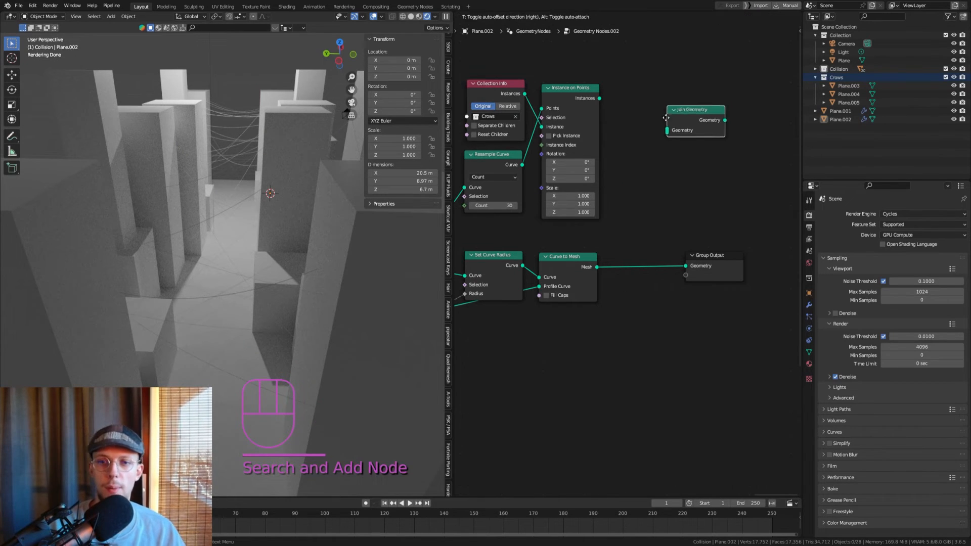
left_click(641, 229)
key("g")
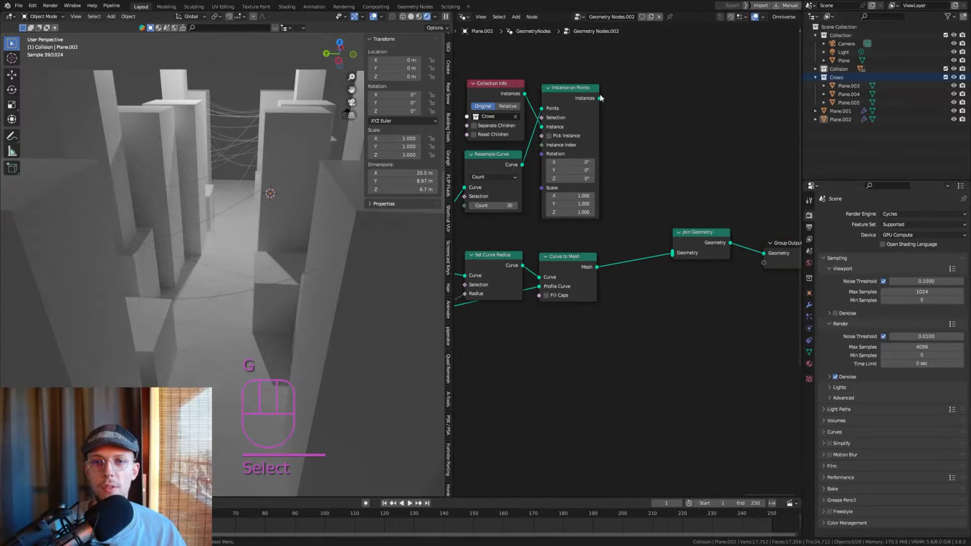
left_click_drag(671, 255, 672, 253)
Set the Crows Collection Info node to Relative with Separate Children and Reset Children enabled.
scroll(132, 149, "down", 5)
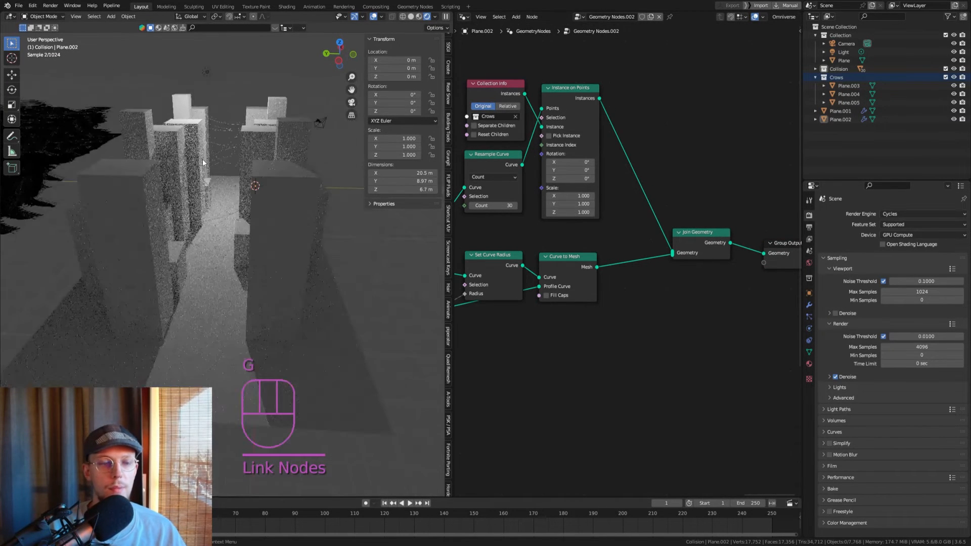
scroll(523, 127, "up", 2)
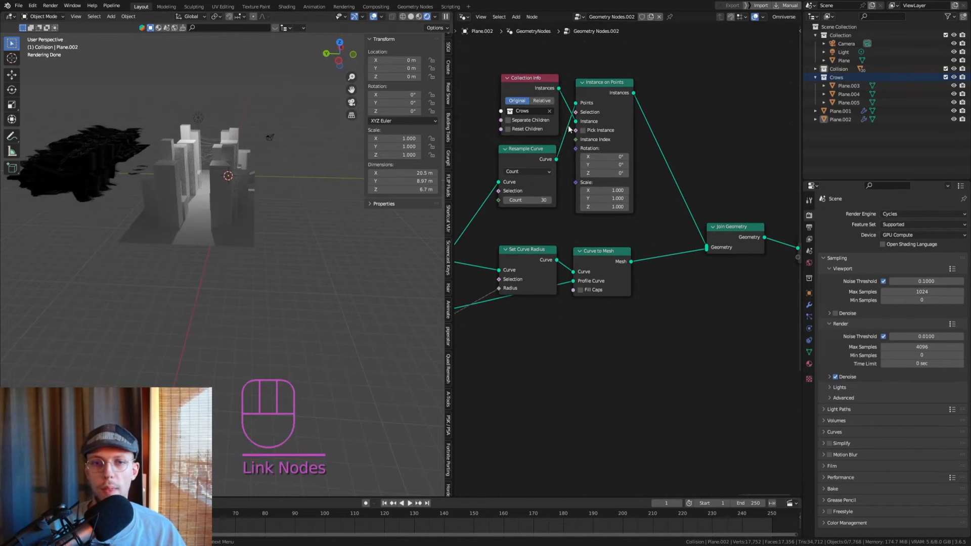
scroll(548, 132, "up", 3)
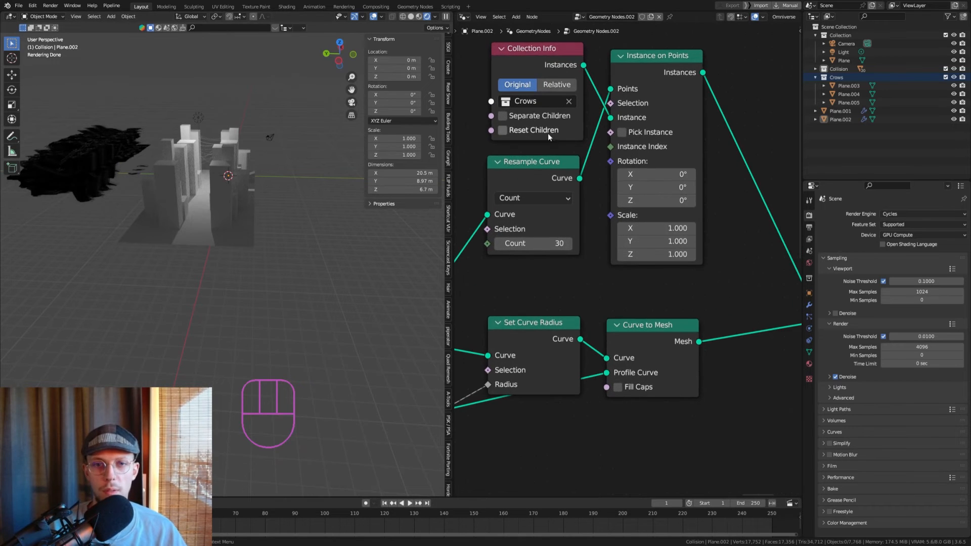
scroll(552, 131, "up", 2, "shift")
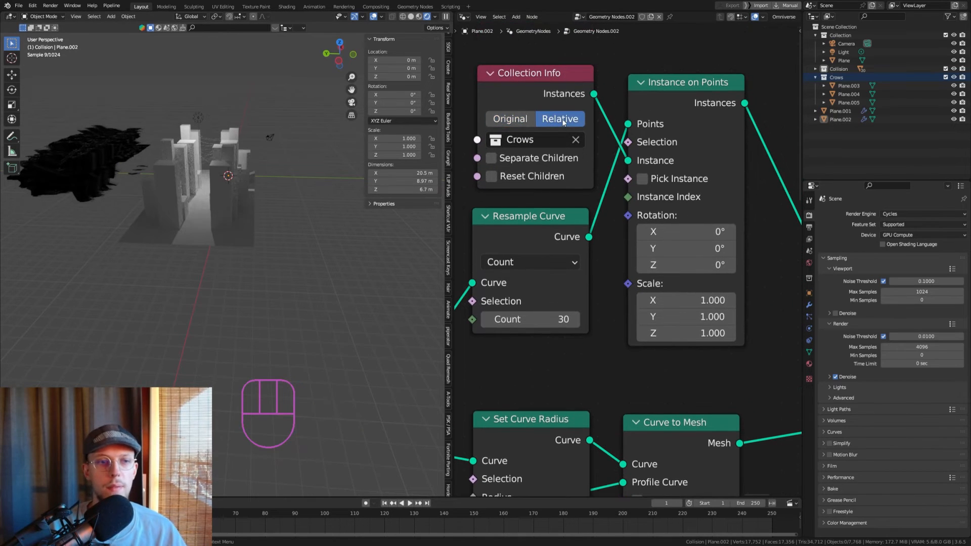
left_click(491, 177)
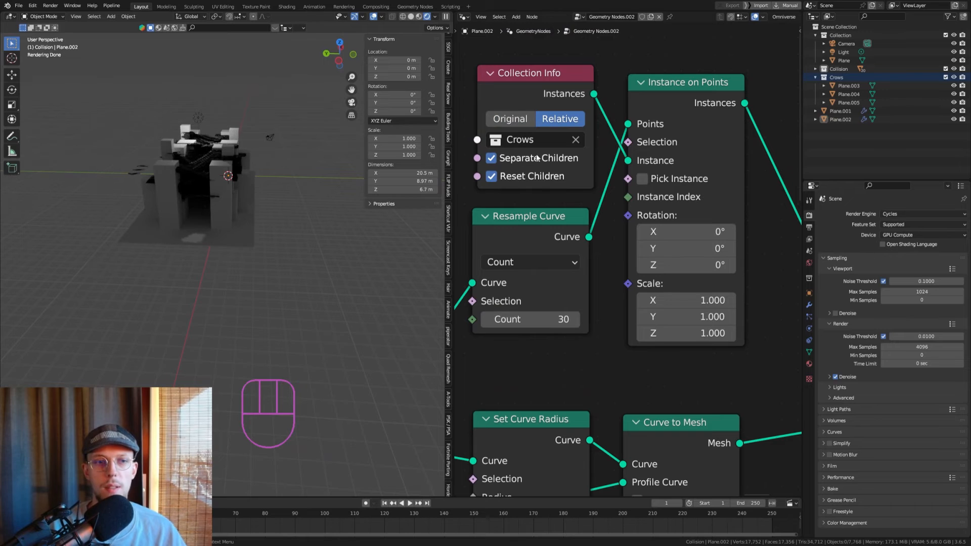
Set the Instance on Points scale to 0.140 on X, Y and Z.
scroll(654, 206, "down", 1)
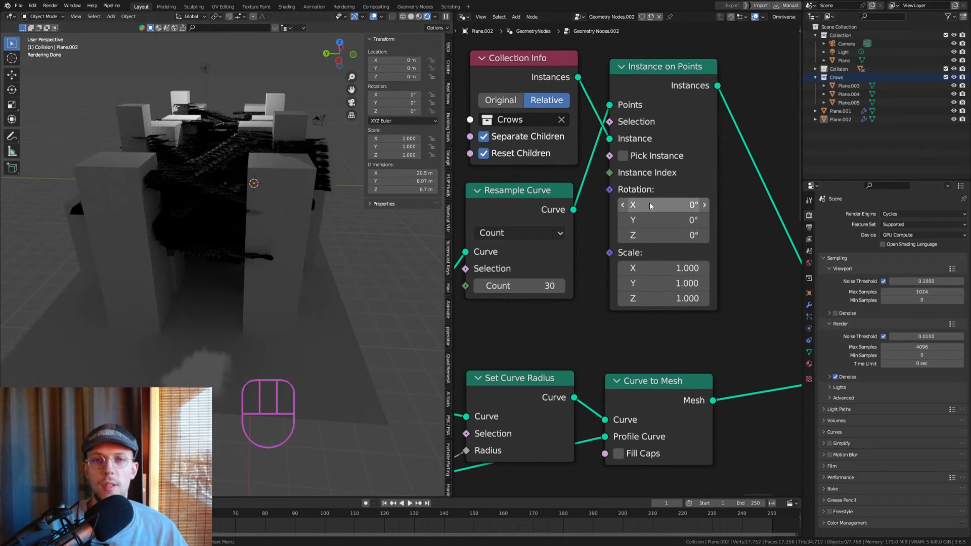
scroll(521, 223, "up", 2)
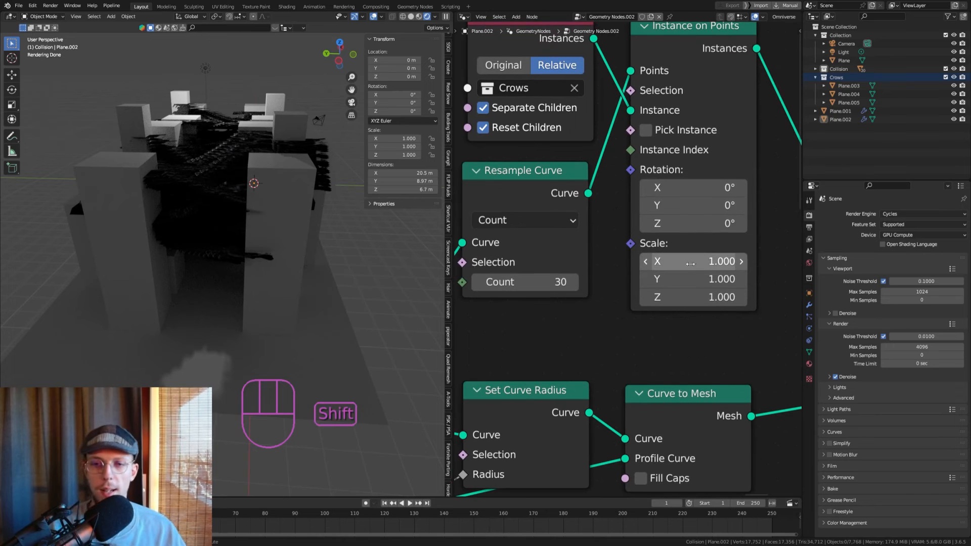
left_click_drag(695, 263, 613, 298, "shift")
scroll(219, 190, "up", 4)
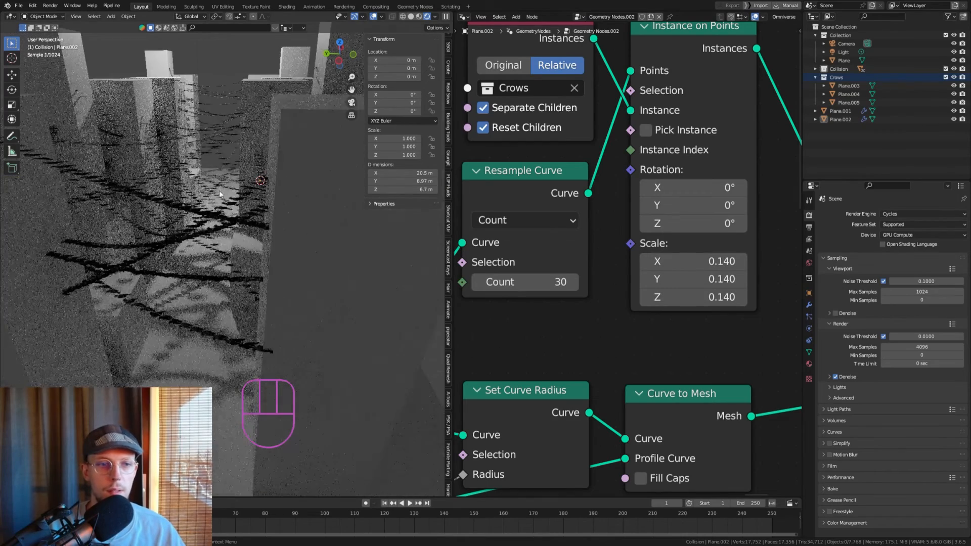
middle_click_drag(188, 204, 220, 142)
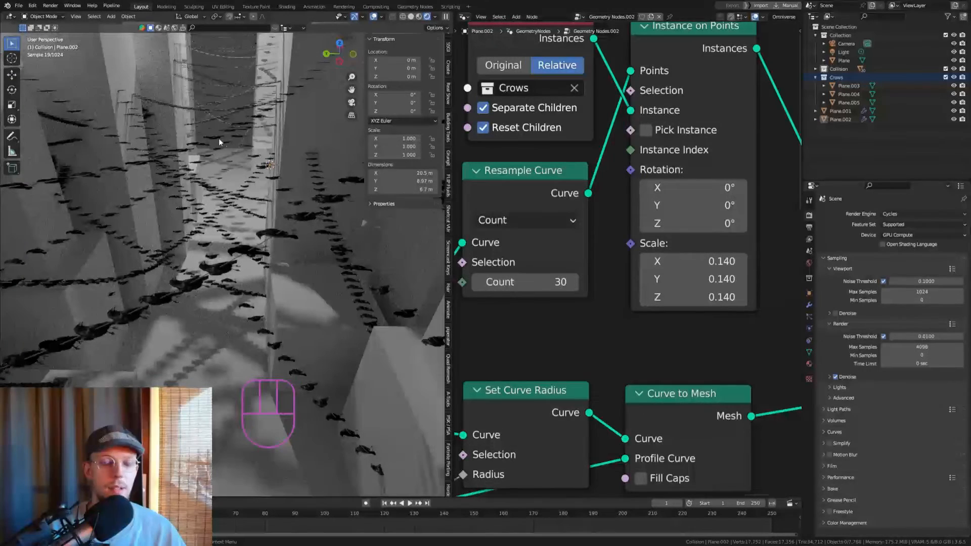
Move Collection Info away from Instance on Points and insert a Transform Geometry node on the link between them.
scroll(550, 217, "down", 3)
middle_click_drag(521, 162, 665, 177, "shift")
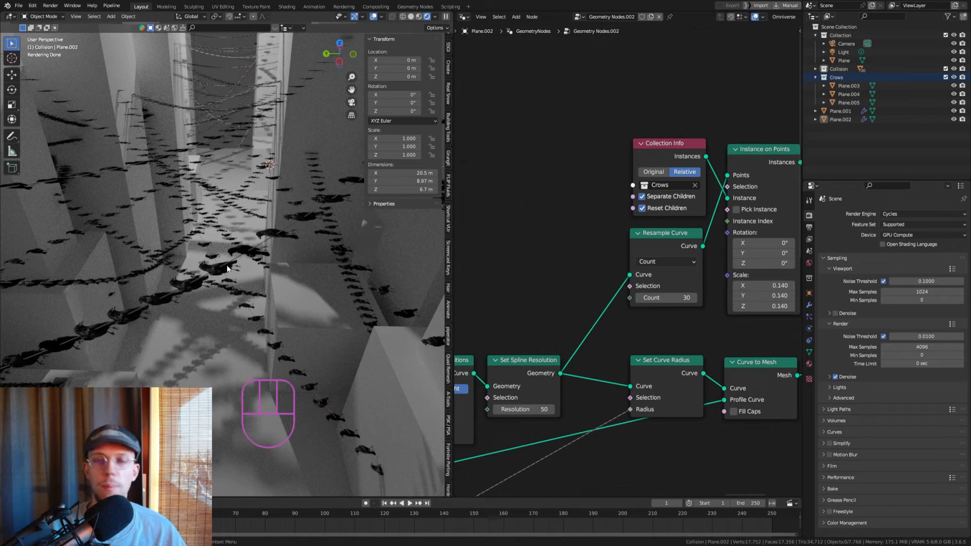
key("g")
left_click(497, 137)
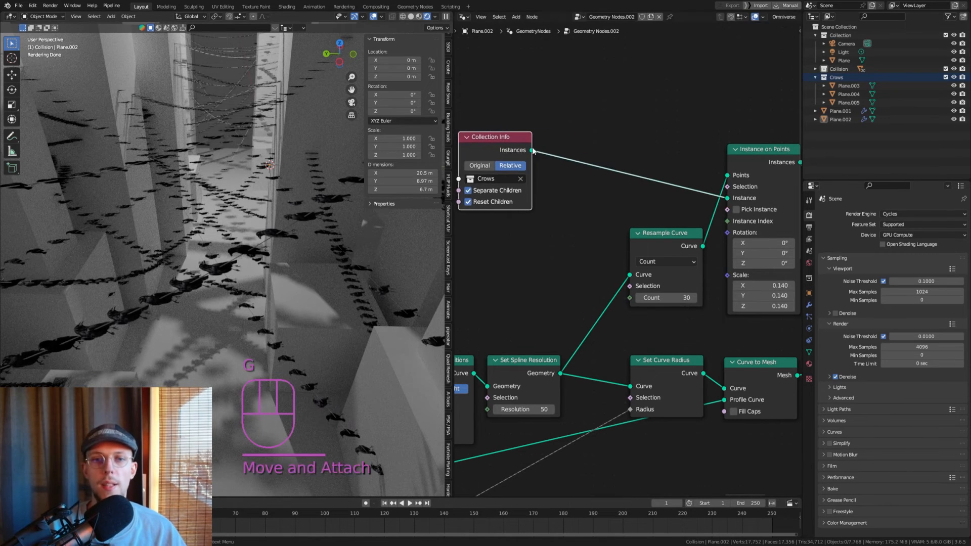
key("shift+a")
type("trans")
key("Return")
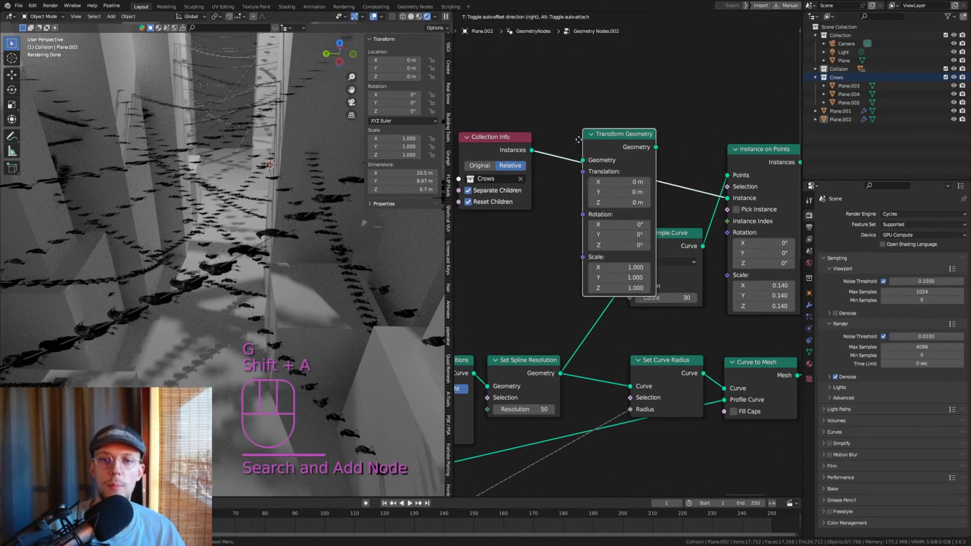
left_click(600, 117)
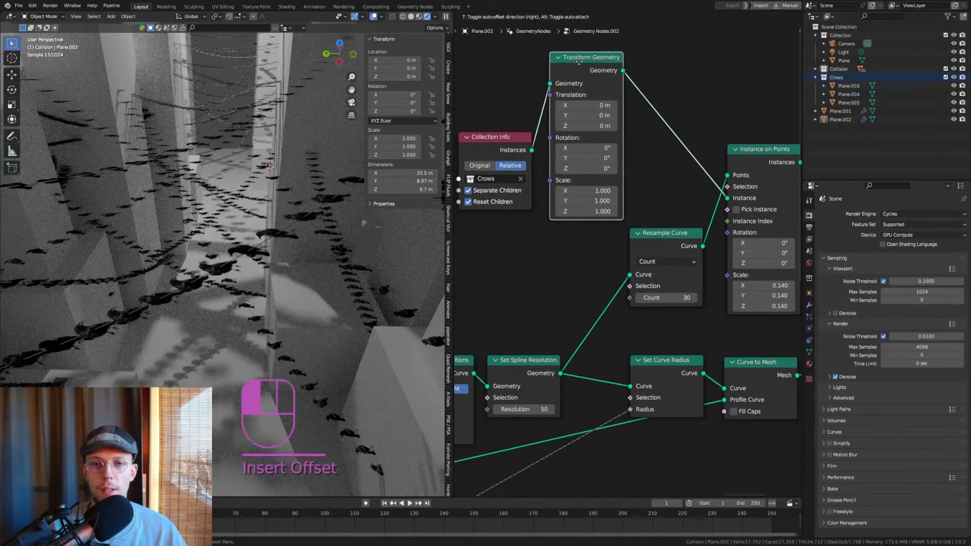
middle_click_drag(274, 281, 243, 234, "shift")
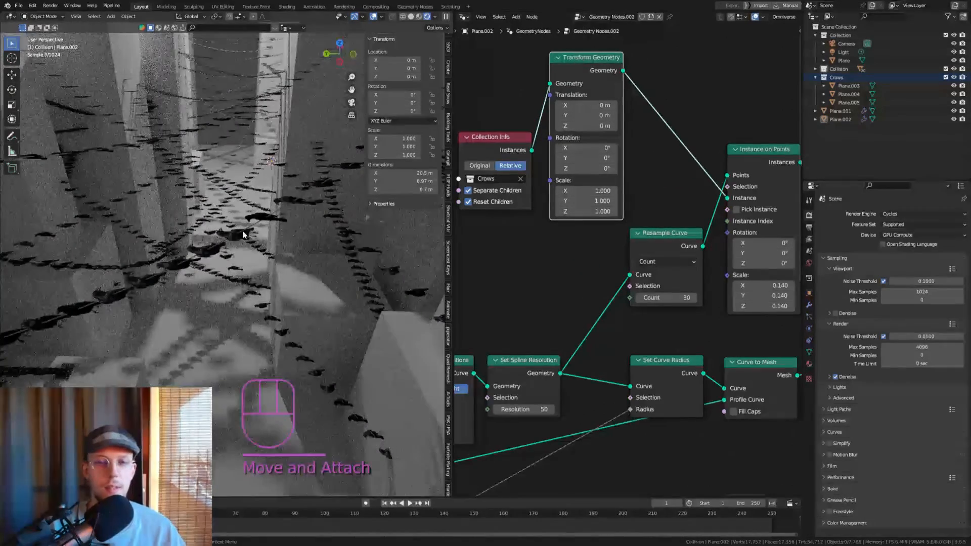
Enable Pick Instance on the Instance on Points node, comparing the crows with it on and off.
middle_click_drag(594, 198, 626, 194)
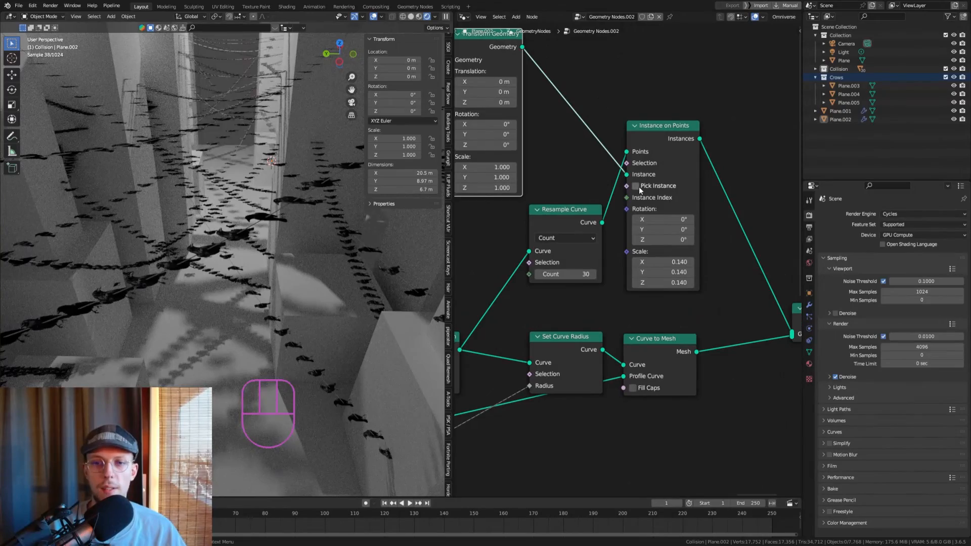
left_click(636, 186)
left_click(635, 186)
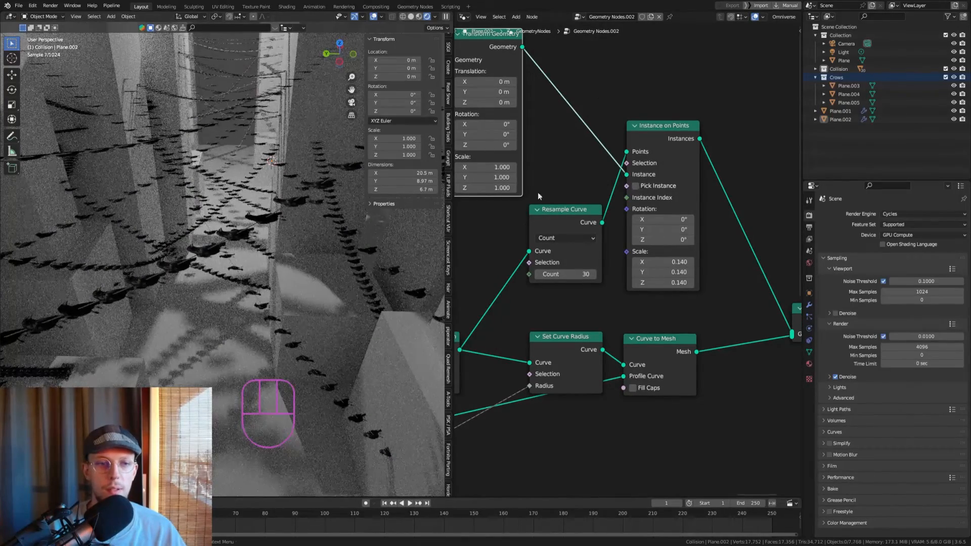
middle_click_drag(217, 235, 238, 274)
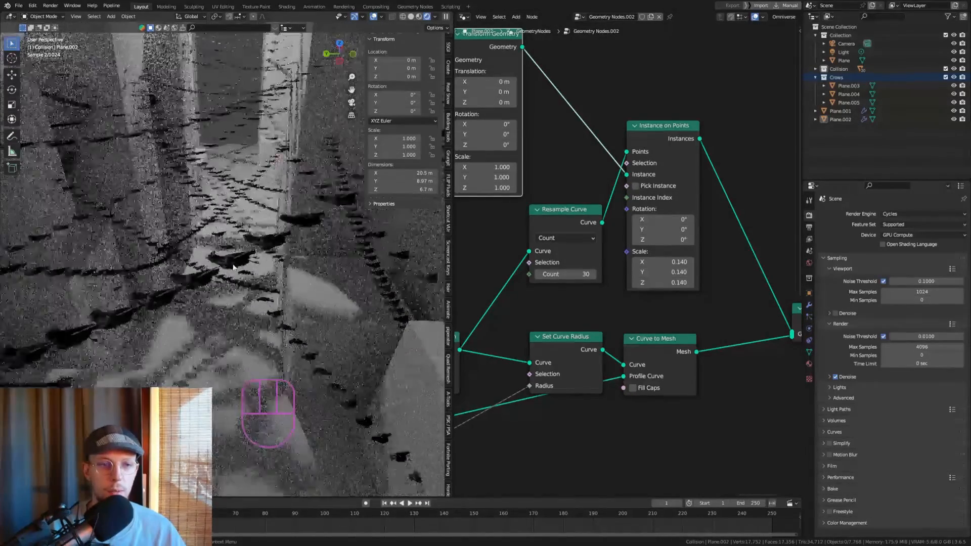
left_click(636, 186)
scroll(629, 177, "down", 3)
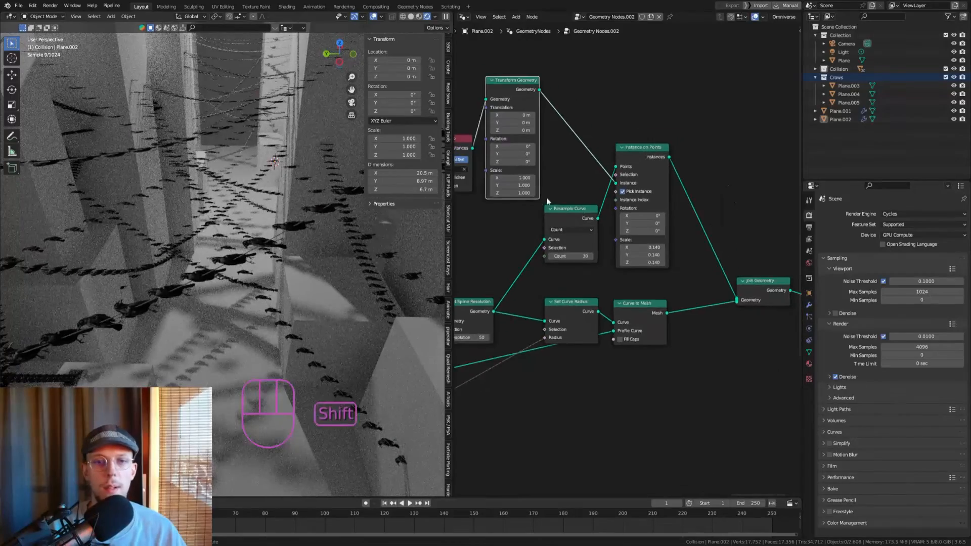
Set the Transform Geometry rotation to 90° on X and 90° on Z to stand the crows upright along the cables.
scroll(625, 167, "up", 2)
left_click_drag(617, 164, 658, 164)
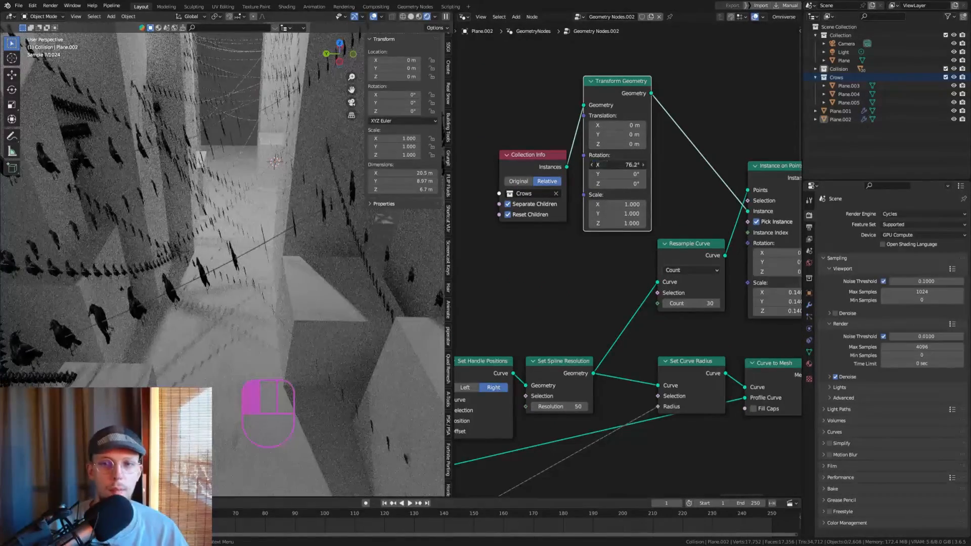
type("90")
key("Return")
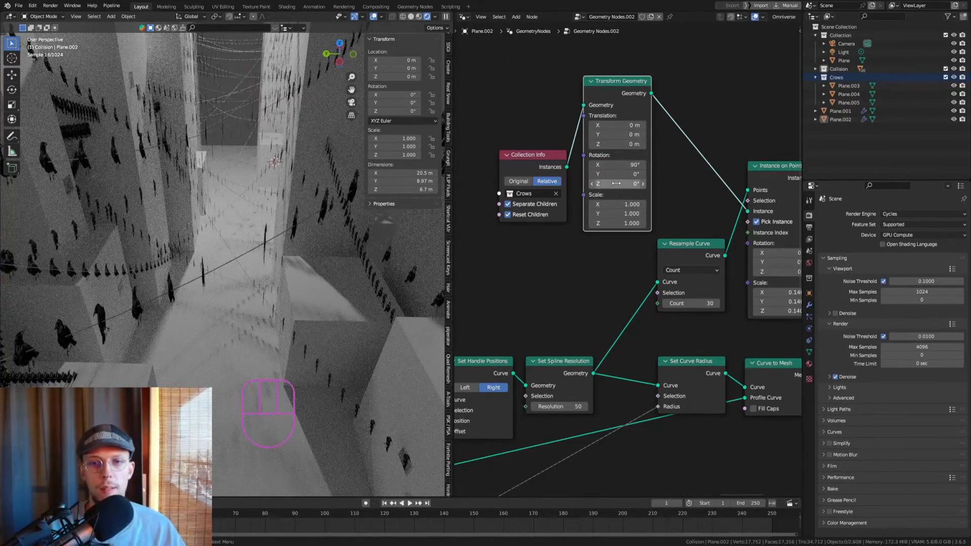
left_click_drag(616, 184, 690, 184)
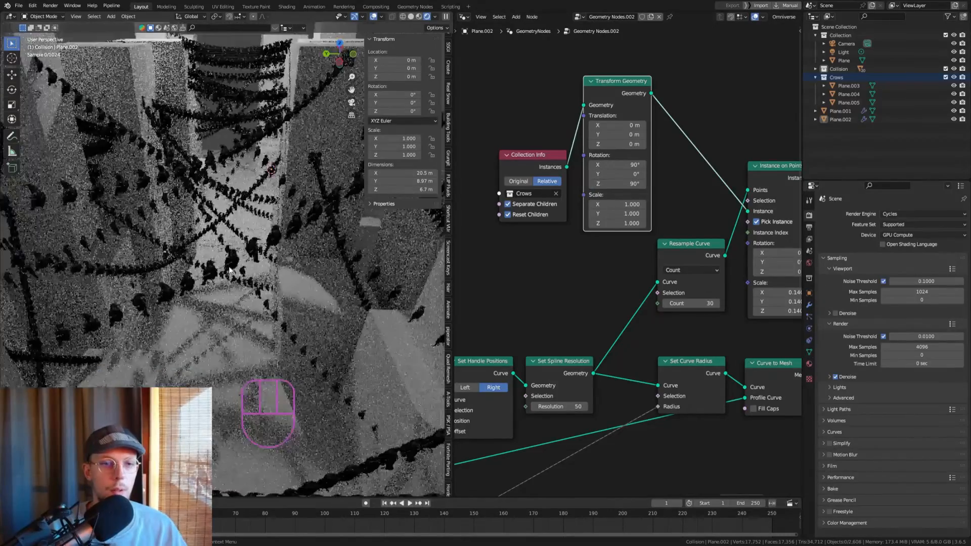
middle_click_drag(230, 270, 238, 168)
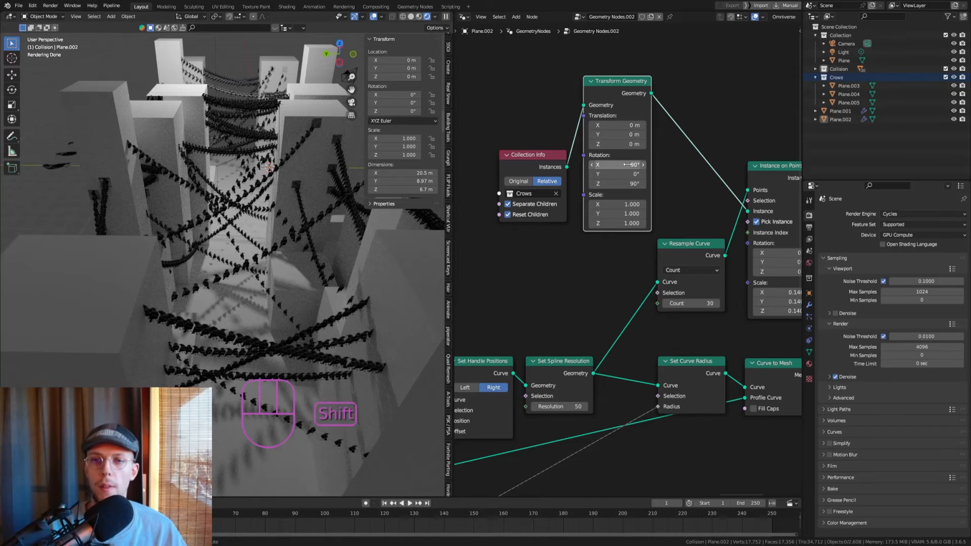
Add a Random Value node connected to the Scale input of Instance on Points.
mouse_move(627, 164)
middle_mouse_down()
mouse_move(590, 125)
mouse_move(508, 101)
mouse_move(620, 157)
middle_mouse_up()
scroll(508, 102, "down", 2)
scroll(317, 179, "down", 2)
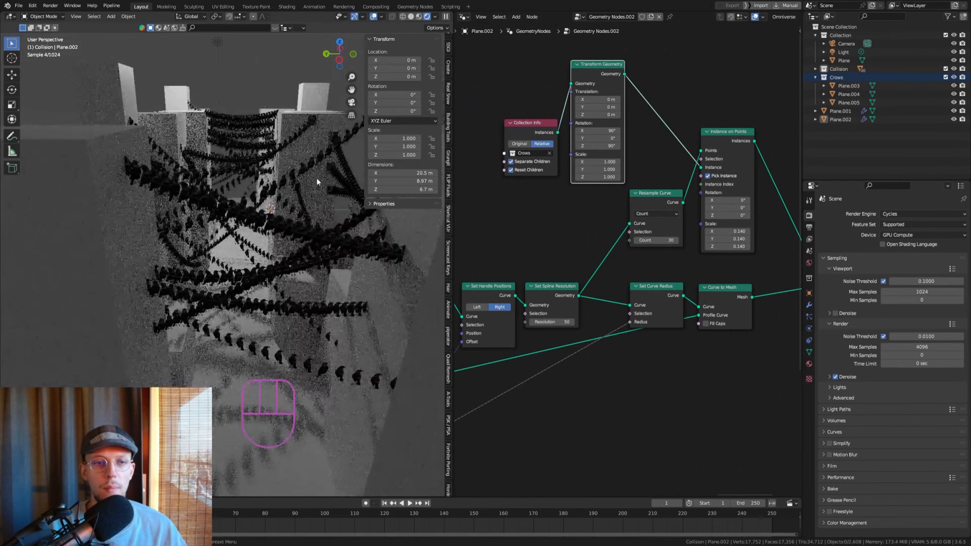
middle_click_drag(315, 173, 281, 190, "shift")
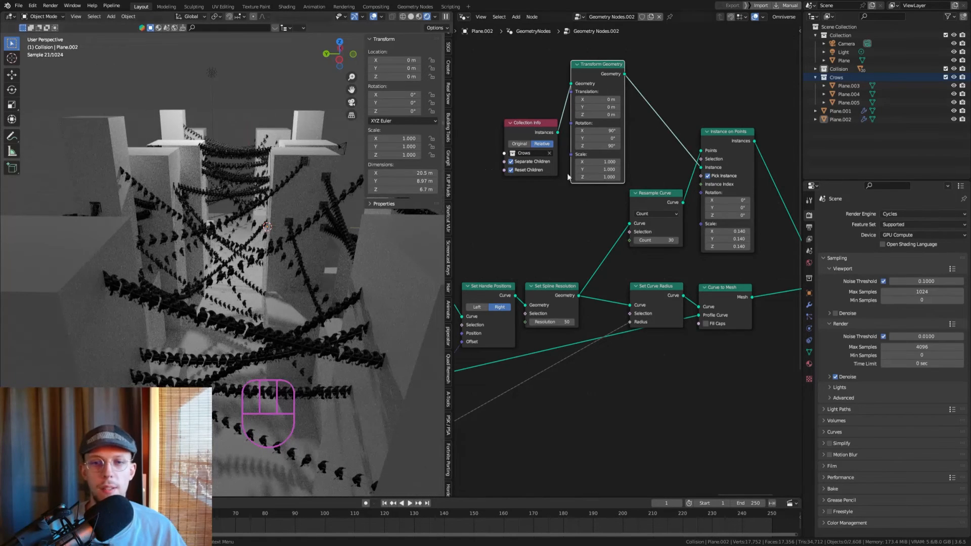
scroll(657, 192, "up", 3)
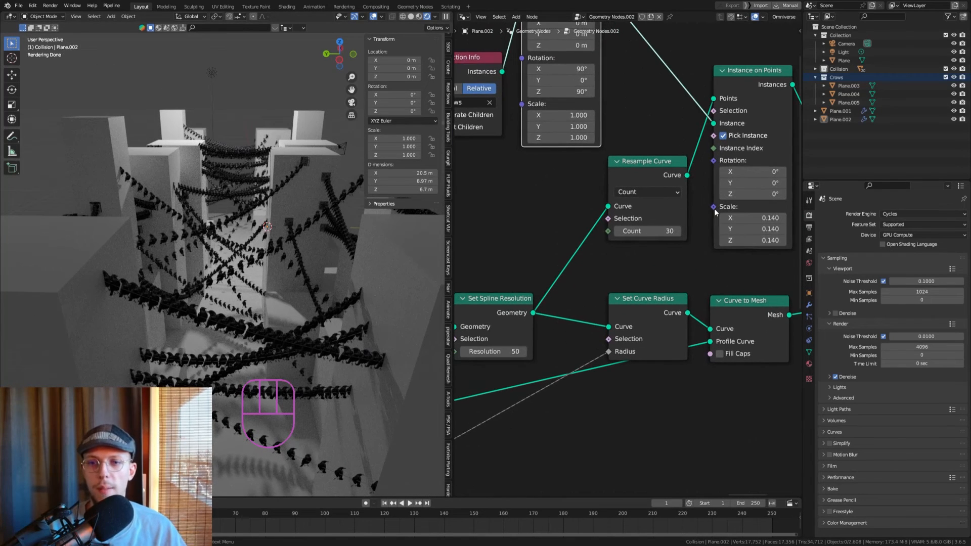
left_click_drag(713, 207, 495, 209)
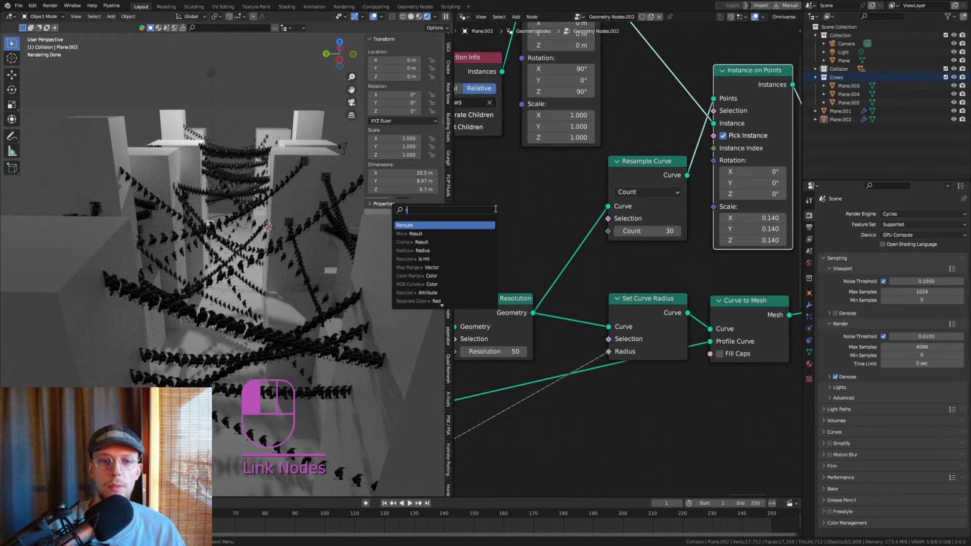
type("random")
key("Return")
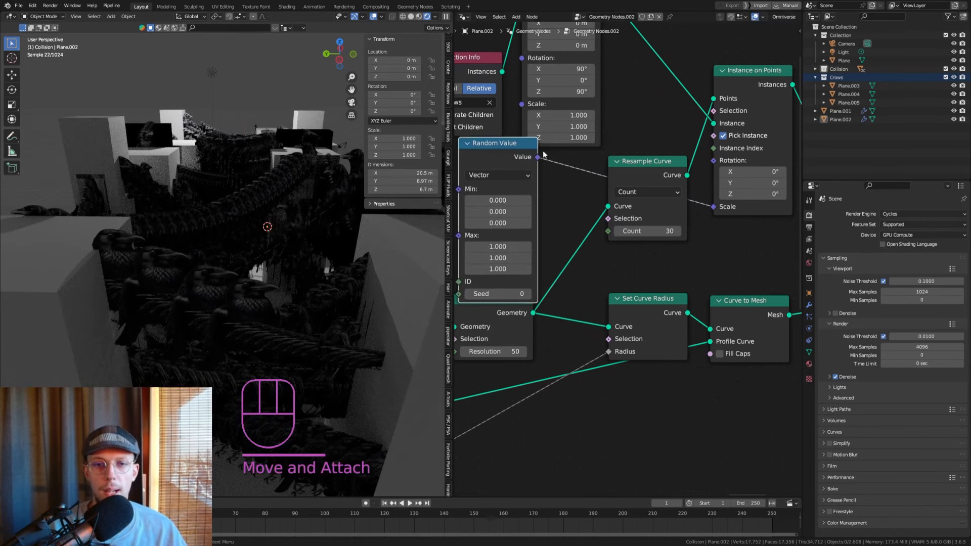
Change the Random Value node's data type to Float.
middle_click_drag(501, 267, 560, 245, "shift")
left_click(558, 153)
left_click(557, 167)
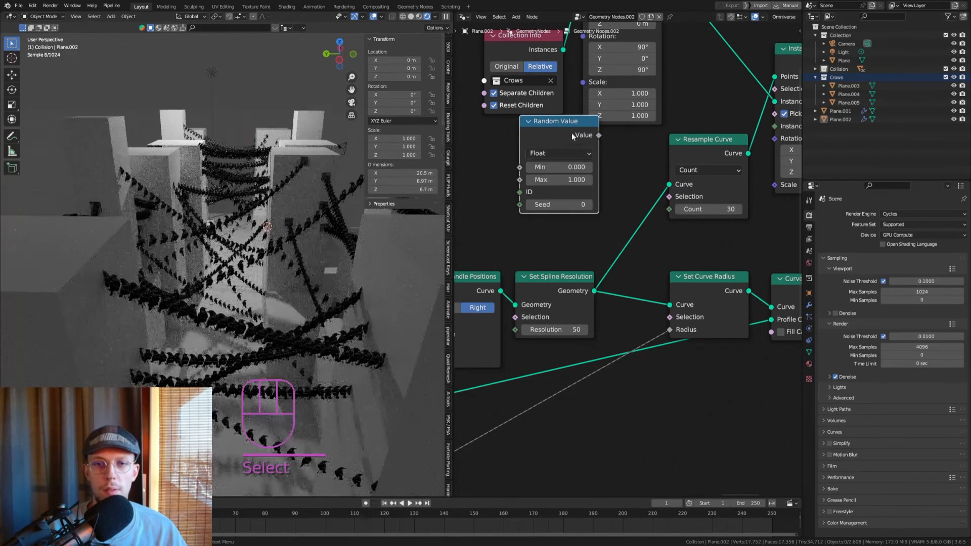
Connect the Random Value output to the Scale input of Instance on Points and shift the Random Value node closer.
left_click_drag(572, 132, 774, 185)
key("g")
left_click(616, 154)
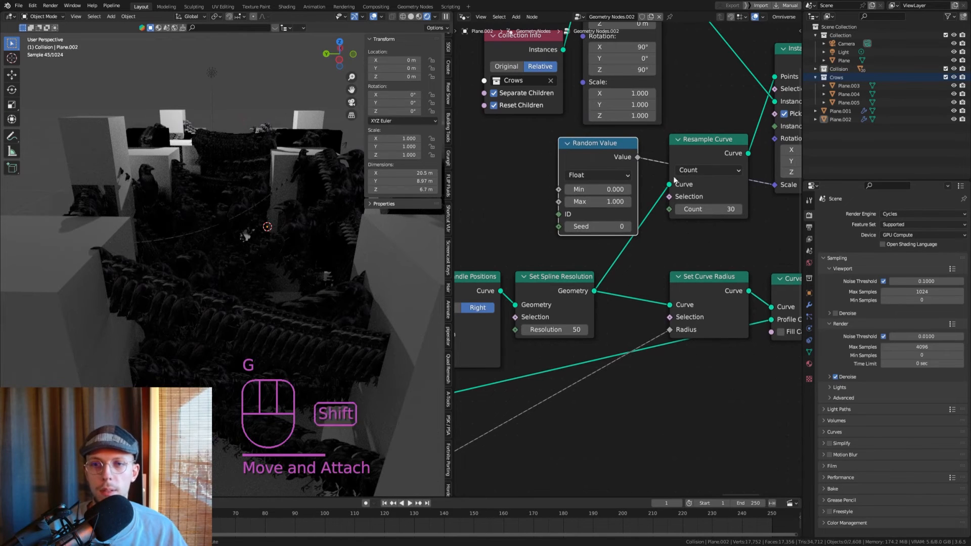
Stack the Random Value node directly above the Resample Curve node, beside Instance on Points.
middle_click_drag(673, 181, 606, 175, "shift")
left_click(641, 148)
key("g")
left_click(640, 200)
left_click(532, 141)
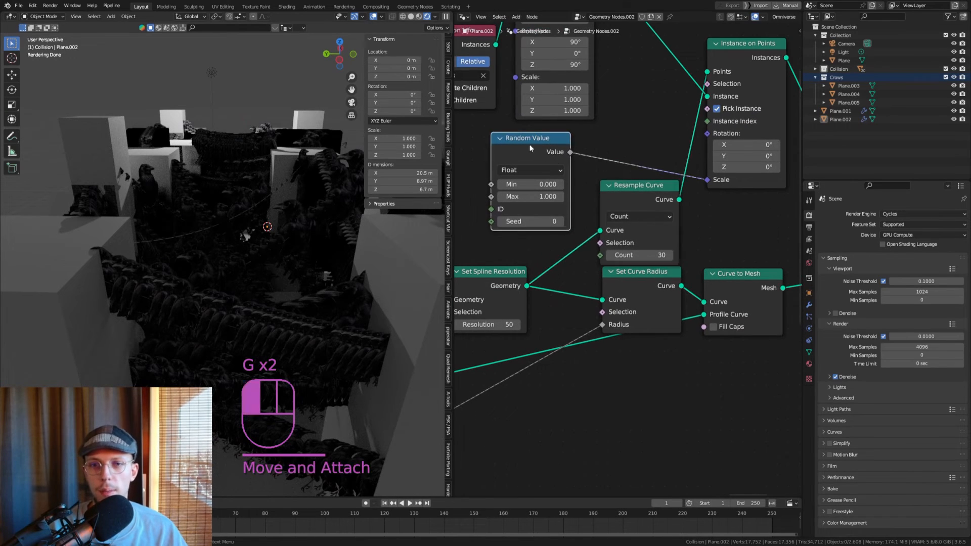
key("g")
left_click(641, 84)
middle_click_drag(641, 85, 620, 189, "shift")
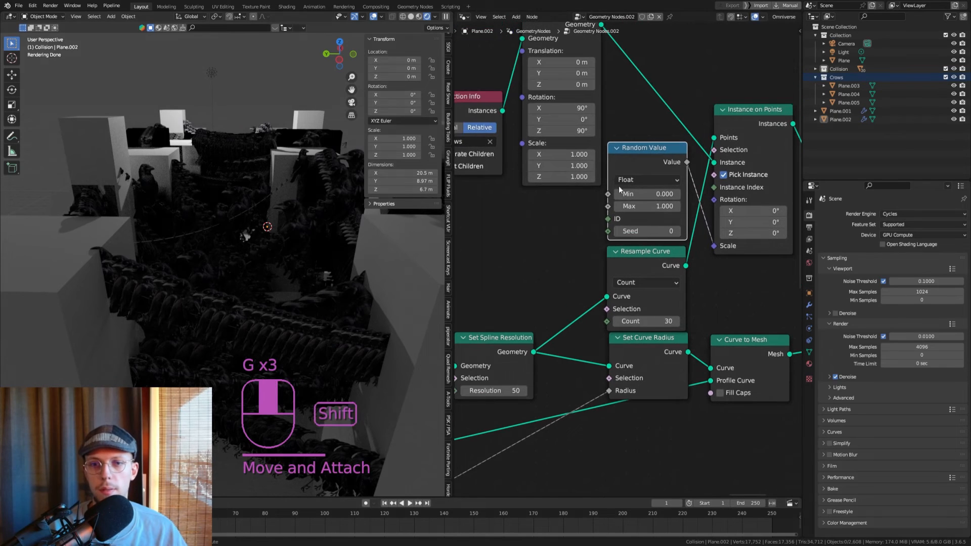
left_click(653, 258)
key("g")
left_click(654, 255)
Move the Transform Geometry and Collection Info nodes into line beside the Random Value node.
scroll(653, 243, "down", 4)
left_click(588, 82)
key("g")
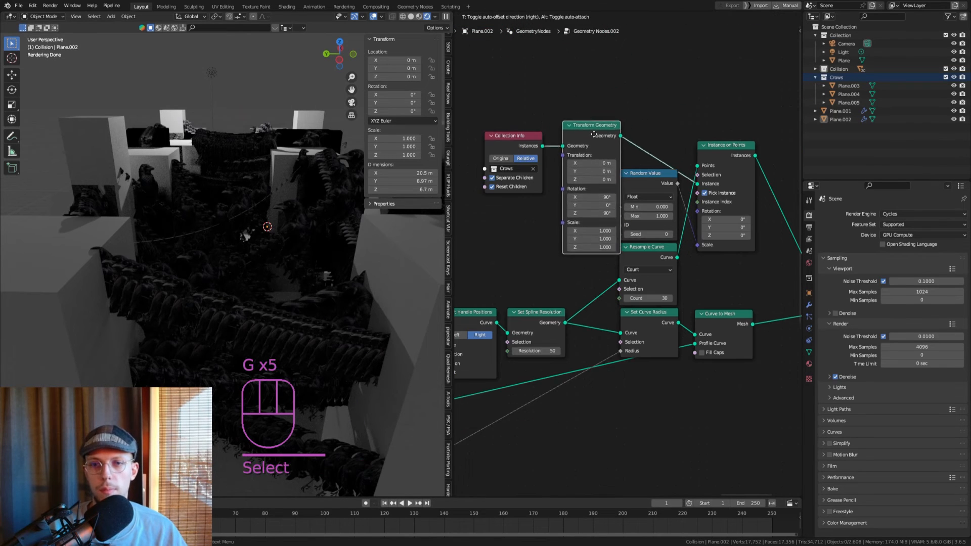
left_click(586, 156)
left_click(512, 136)
key("g")
left_click(517, 147)
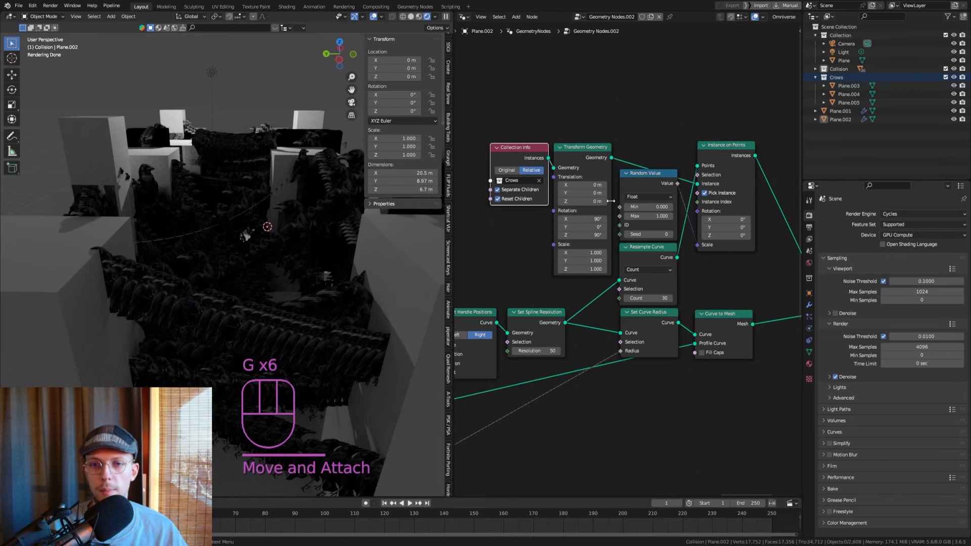
Set the Random Value node's Min to 0.1 and Max to 0.2.
scroll(647, 183, "up", 2)
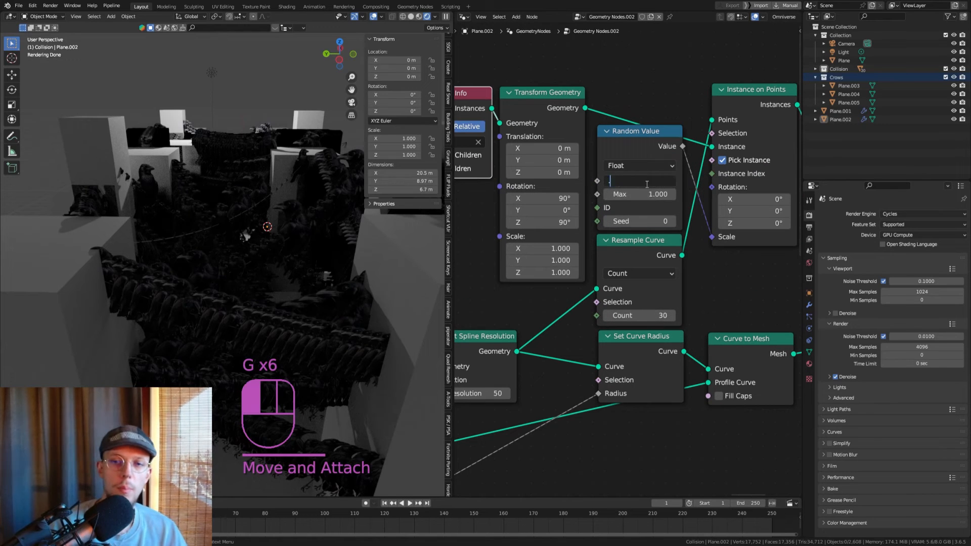
type("0.1")
key("Tab")
type("0.2")
key("Return")
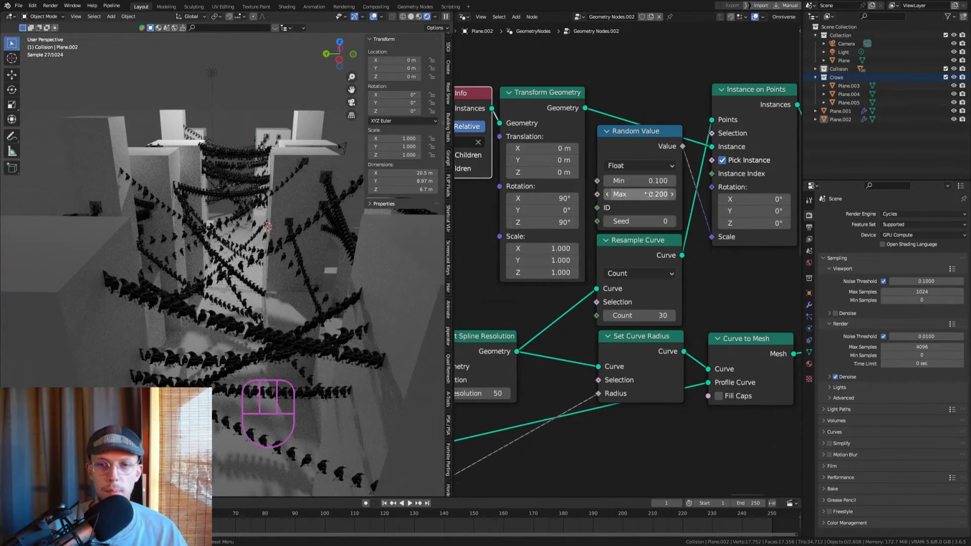
Lower the crow scale range by setting the Random Value node's Max to 0.060 and Min to 0.020.
scroll(647, 187, "up", 1)
left_click_drag(648, 179, 577, 196, "shift")
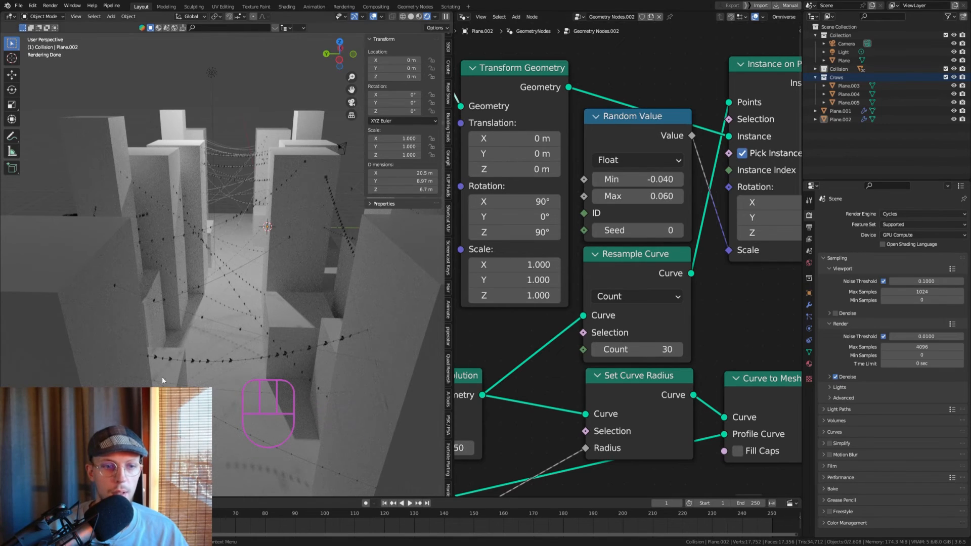
middle_click_drag(162, 377, 241, 299)
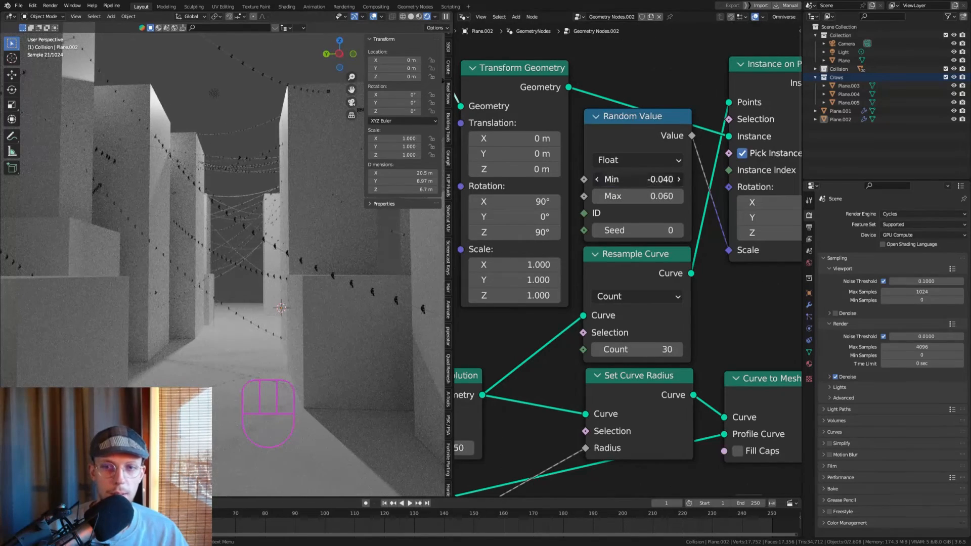
type("0.02")
key("Return")
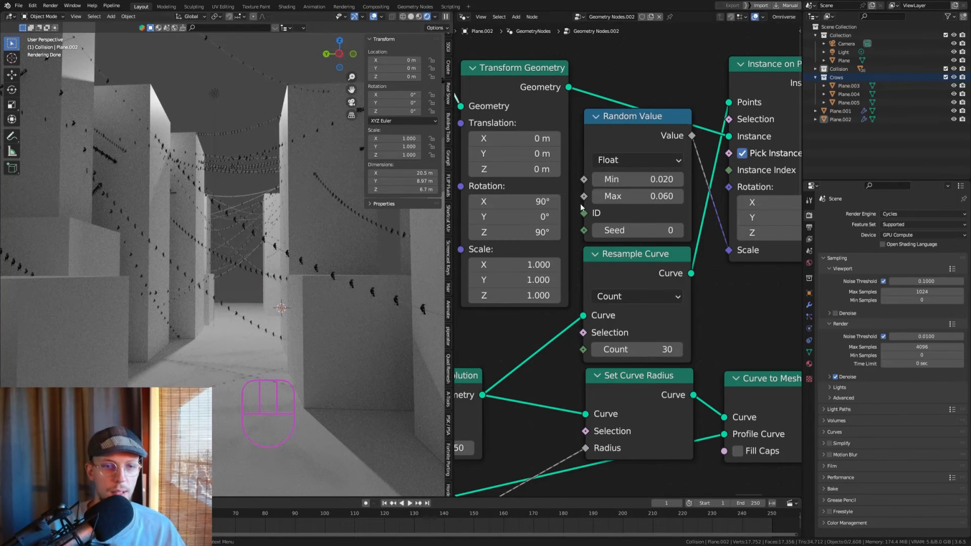
left_click_drag(634, 180, 641, 196, "shift")
key("ctrl+z")
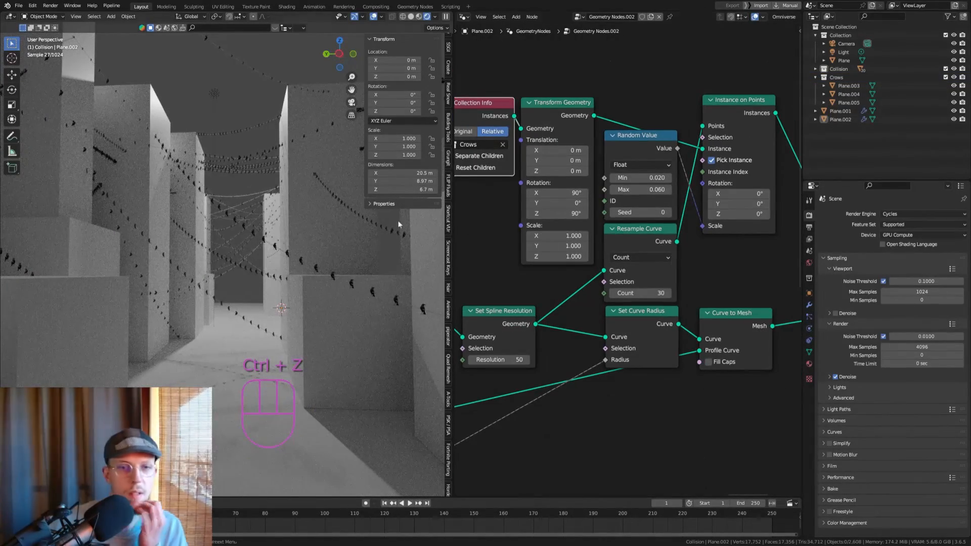
Set the Transform Geometry translation to 0.82 m on Z to raise the crows onto the cables.
scroll(260, 148, "up", 5)
middle_click_drag(277, 142, 253, 147)
scroll(278, 155, "up", 3)
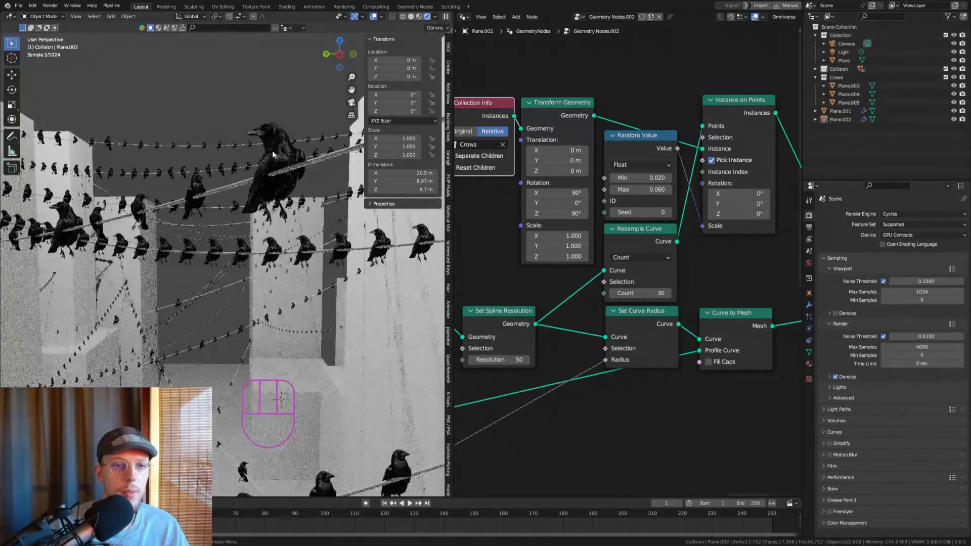
scroll(607, 164, "down", 1)
middle_click_drag(610, 163, 632, 182)
scroll(621, 182, "up", 2)
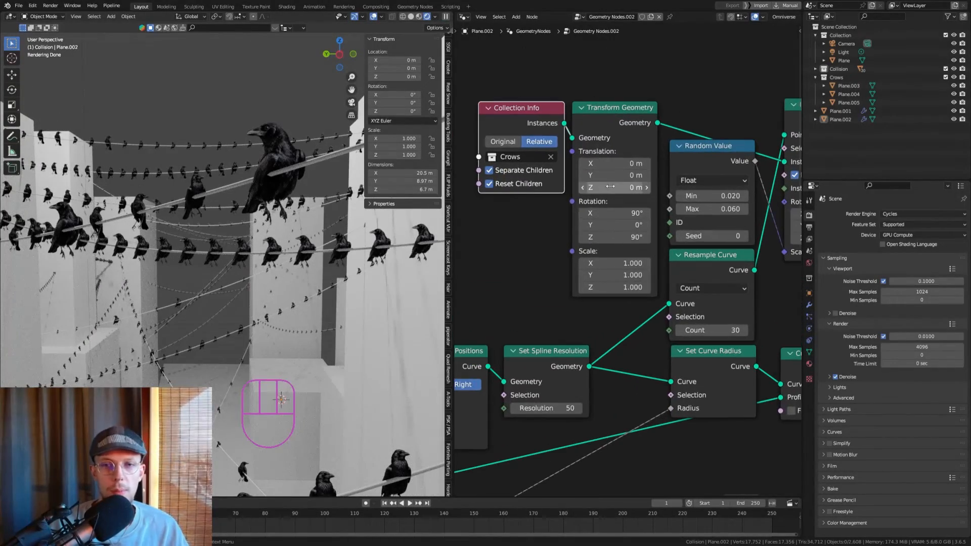
left_click_drag(615, 187, 668, 187, "shift")
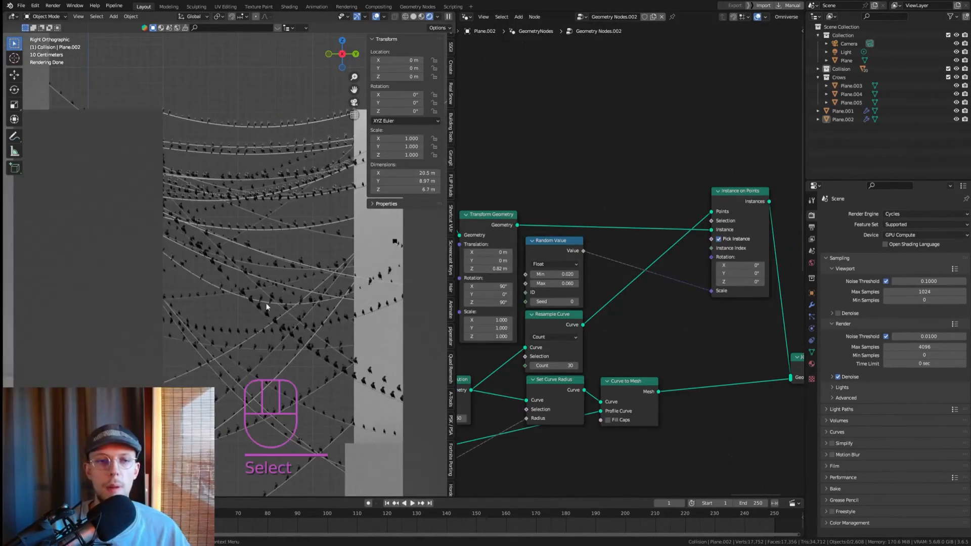
Inspect how the crows sit on the upper cables in the right orthographic view.
middle_click_drag(266, 302, 306, 299)
key("KP_1")
key("KP_3")
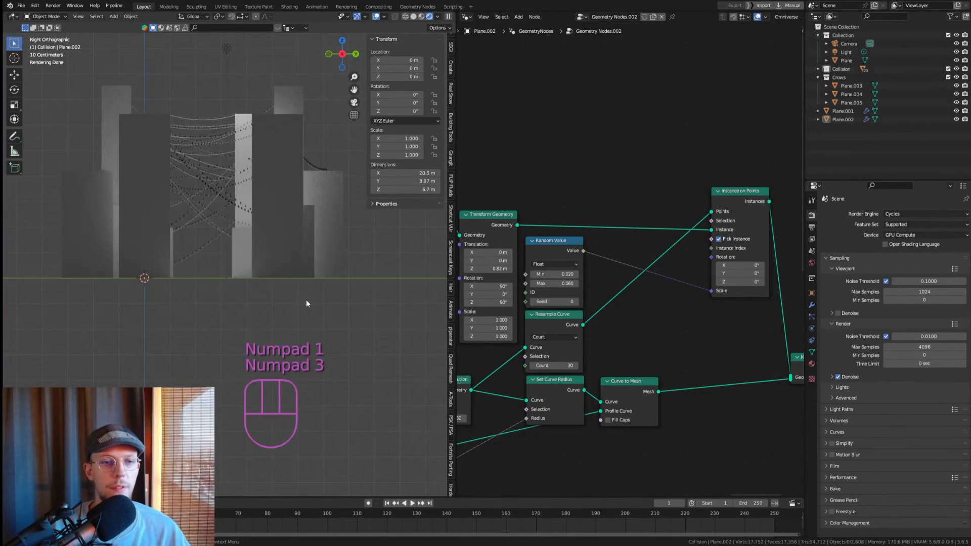
scroll(248, 126, "up", 5)
middle_click_drag(197, 152, 287, 126, "shift")
scroll(207, 129, "up", 2)
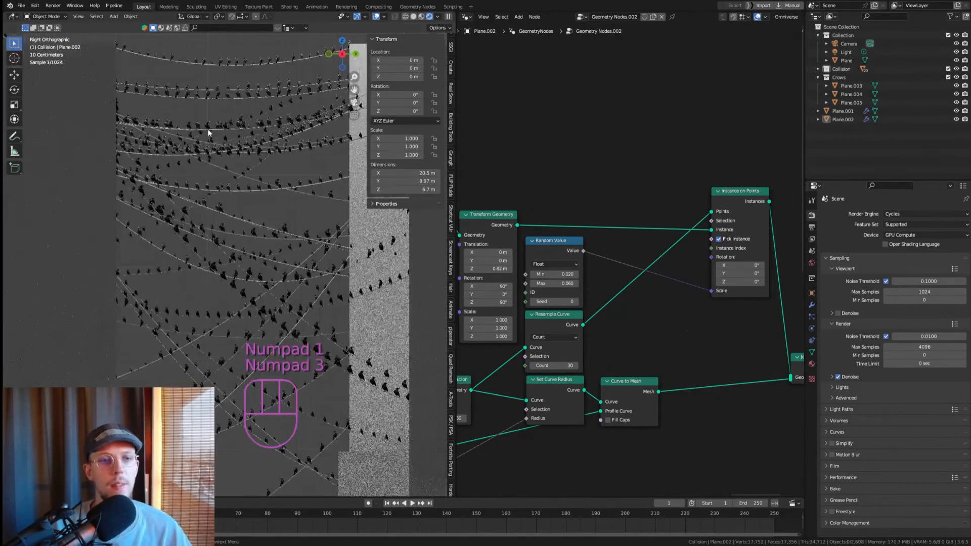
middle_click_drag(221, 68, 235, 108, "ctrl")
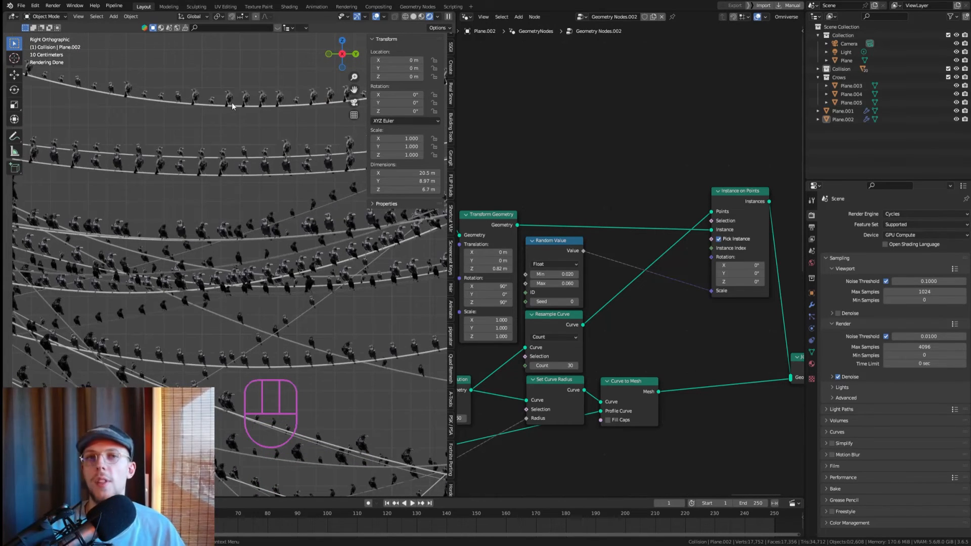
Move the Instance on Points node closer to the Random Value and Resample Curve nodes.
middle_click_drag(694, 300, 693, 245, "shift")
scroll(698, 237, "up", 3)
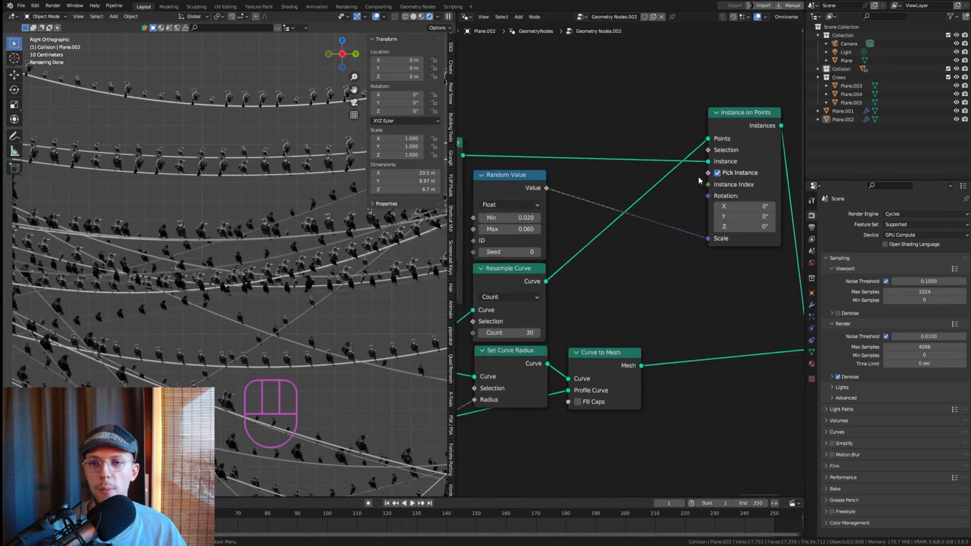
left_click(736, 121)
left_click_drag(736, 121, 615, 116)
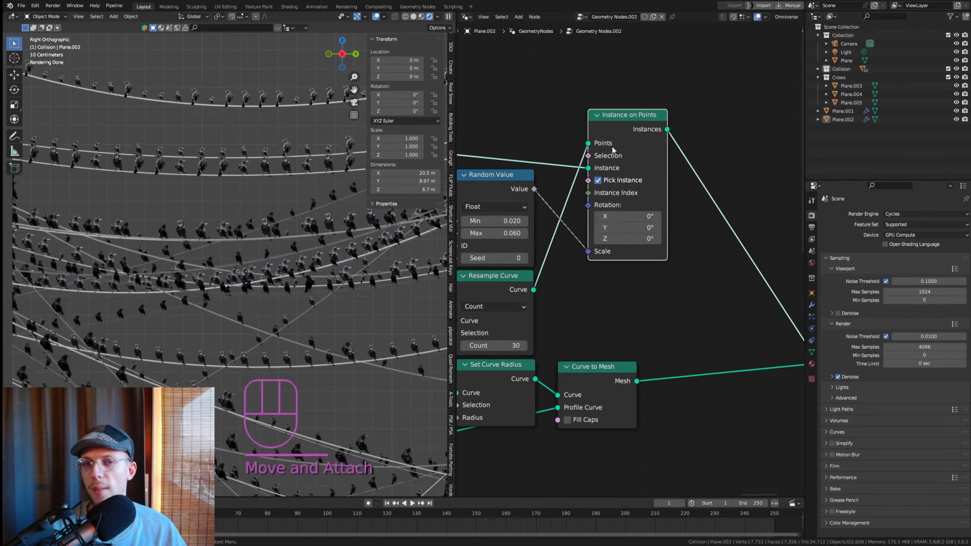
Try a different Z rotation on the Instance on Points node and undo it.
scroll(617, 241, "up", 2)
mouse_move(618, 234)
left_mouse_down()
mouse_move(677, 234)
mouse_move(576, 234)
mouse_move(666, 234)
mouse_move(609, 234)
left_mouse_up()
key("ctrl+z")
Examine the crow placement and spacing on the crossing cables from the side, both close up and from a distance.
scroll(251, 264, "down", 3)
middle_click_drag(315, 265, 252, 160, "shift")
scroll(300, 217, "up", 1)
scroll(293, 145, "up", 2)
scroll(284, 165, "down", 4)
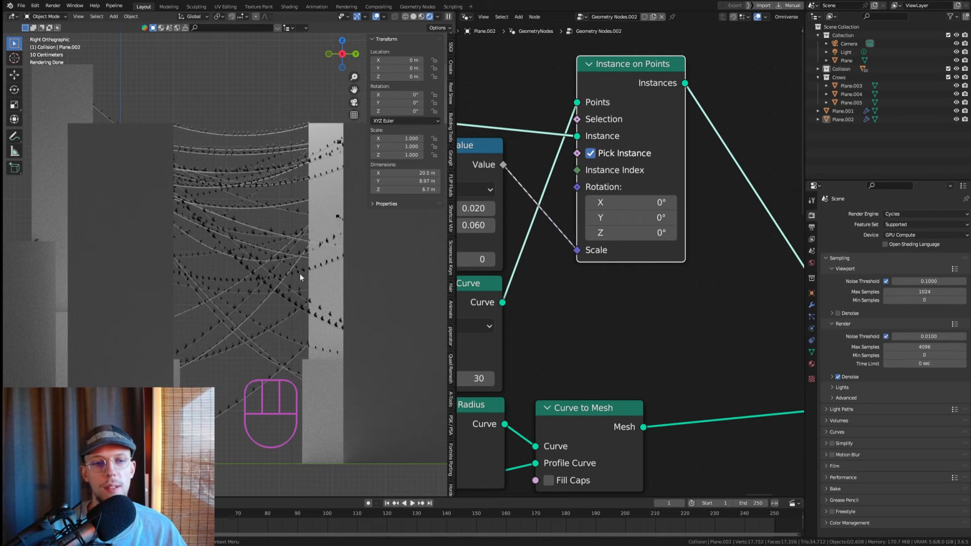
scroll(259, 321, "up", 3)
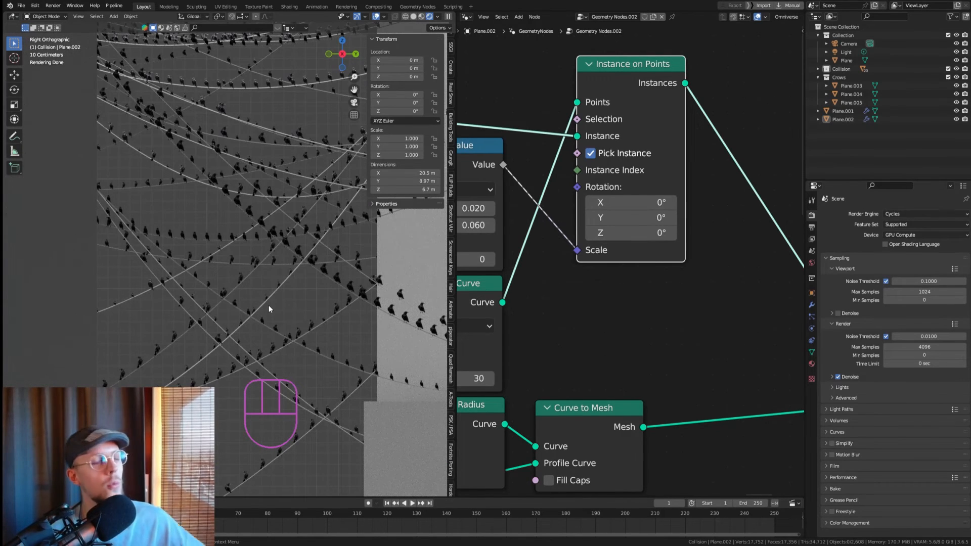
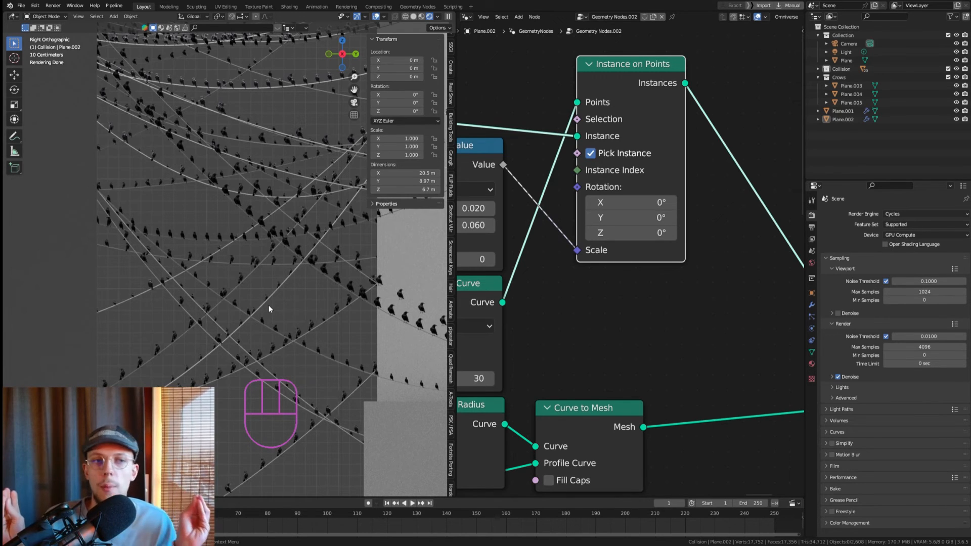
scroll(281, 212, "up", 2)
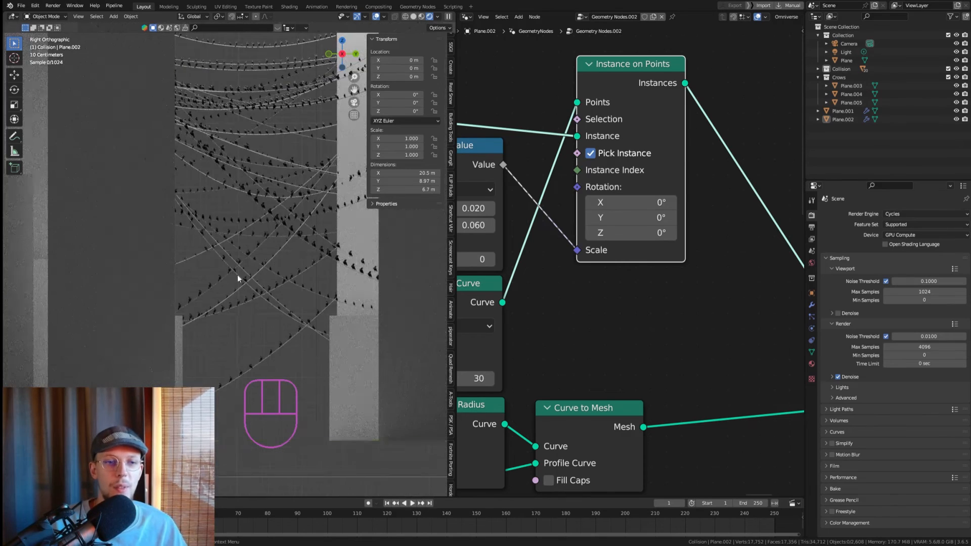
scroll(238, 275, "up", 2)
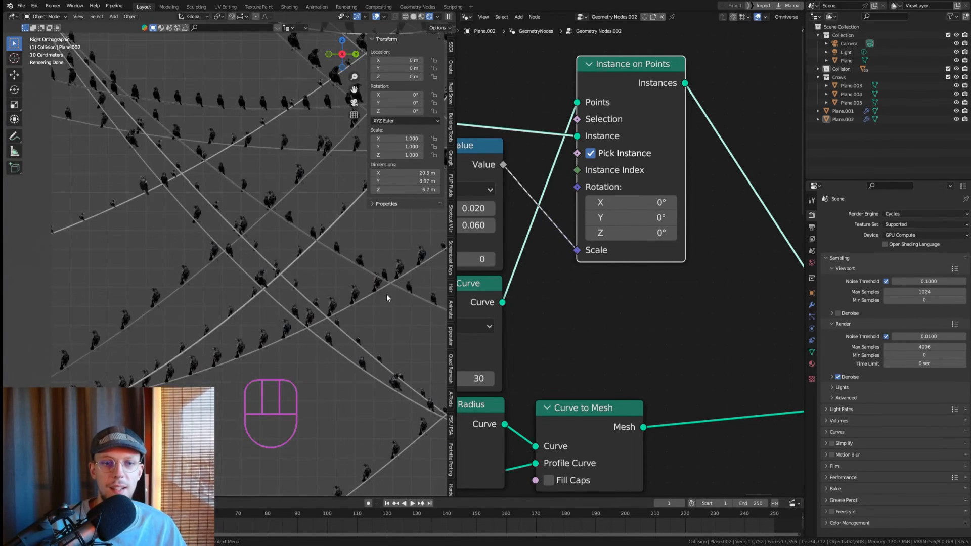
middle_click_drag(386, 293, 274, 278, "shift")
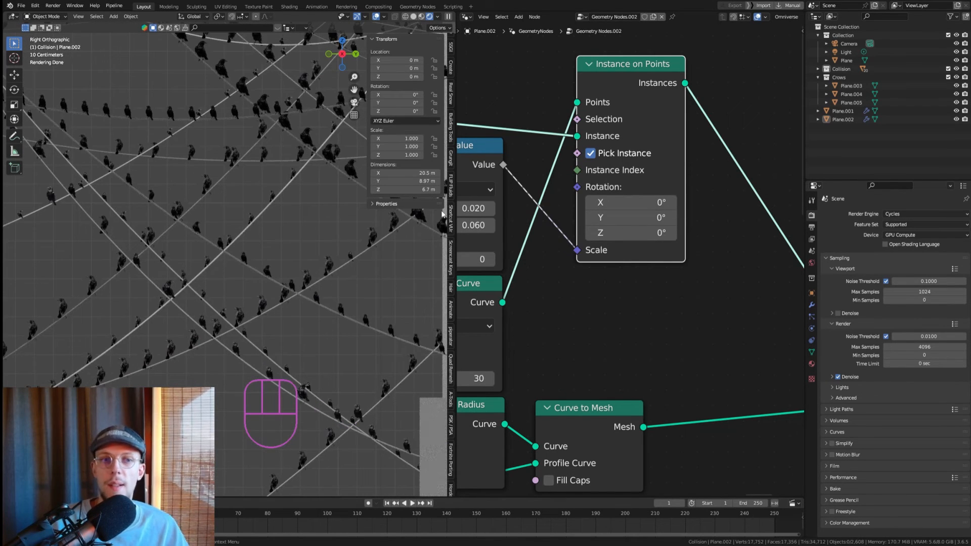
scroll(628, 203, "down", 3)
middle_click_drag(546, 227, 614, 205)
scroll(269, 202, "down", 6)
middle_click_drag(268, 195, 260, 219, "shift")
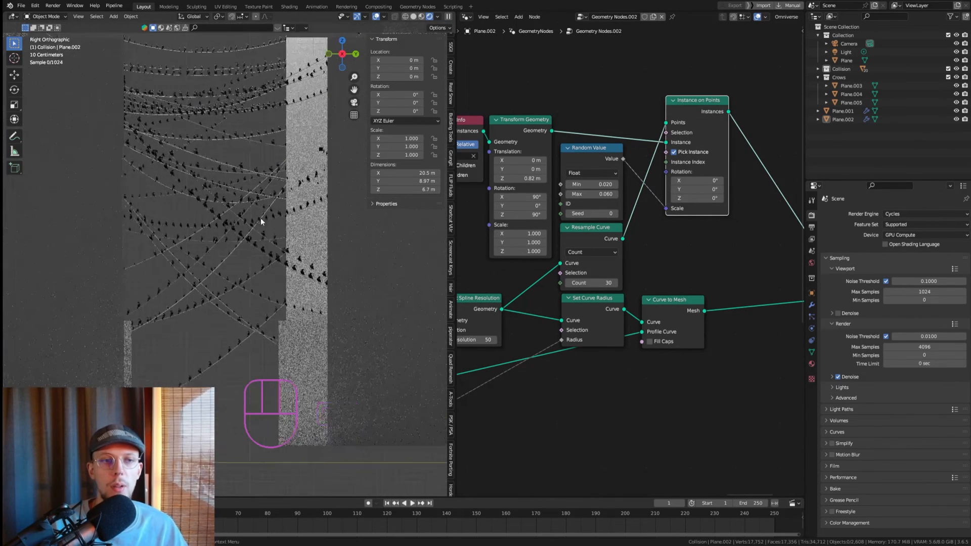
scroll(255, 163, "down", 1)
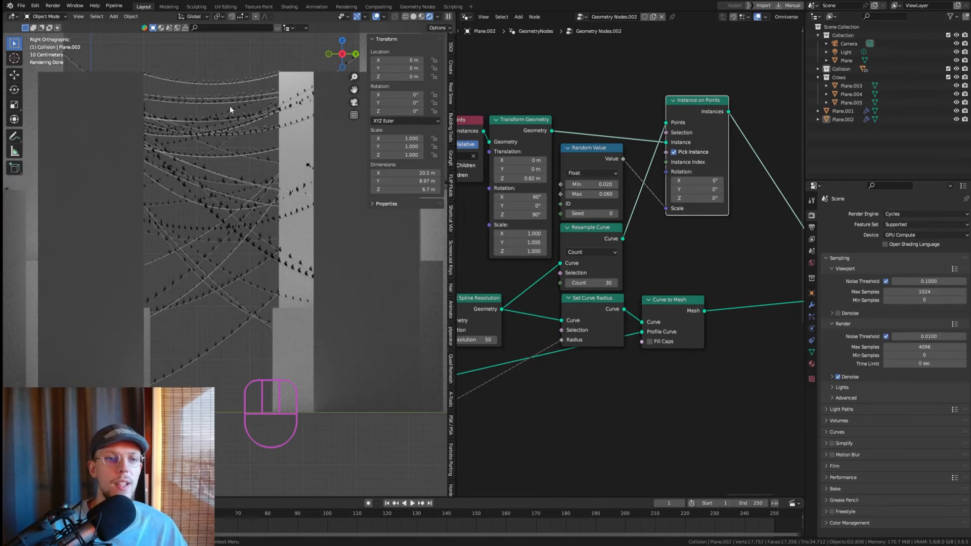
Review the crow-covered cables between the buildings in perspective, along with the overall node tree.
middle_click_drag(307, 100, 218, 157)
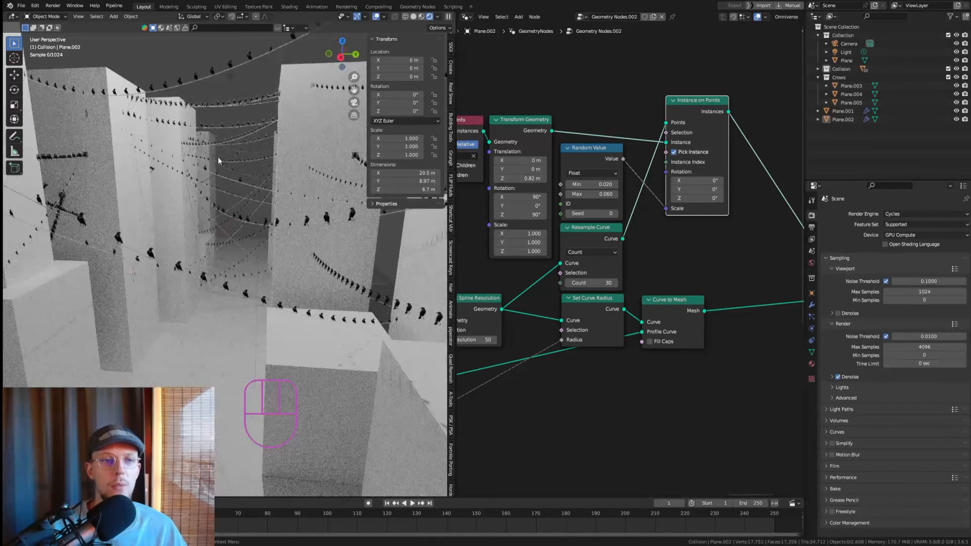
scroll(219, 158, "down", 4)
scroll(213, 158, "up", 4)
scroll(192, 151, "down", 3)
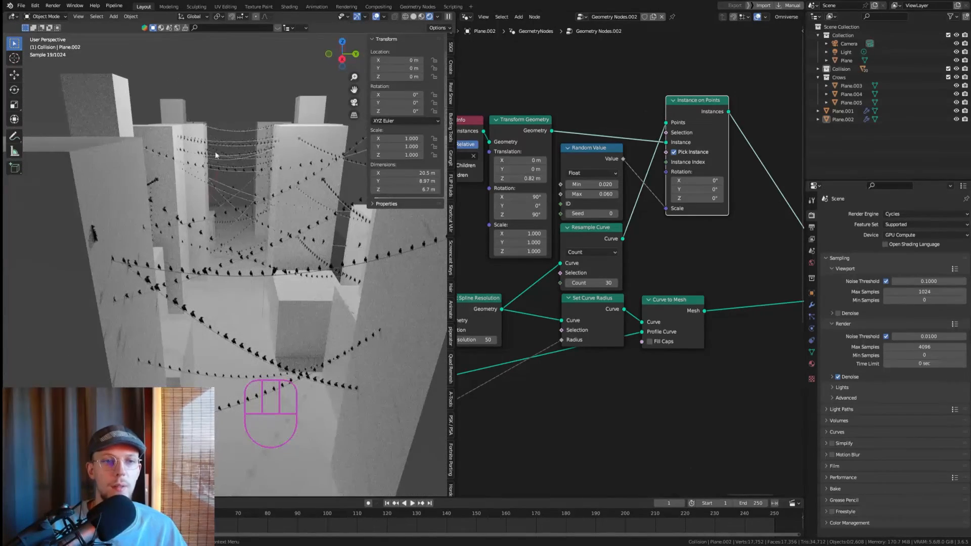
scroll(580, 158, "down", 6)
middle_click_drag(538, 219, 542, 197, "shift")
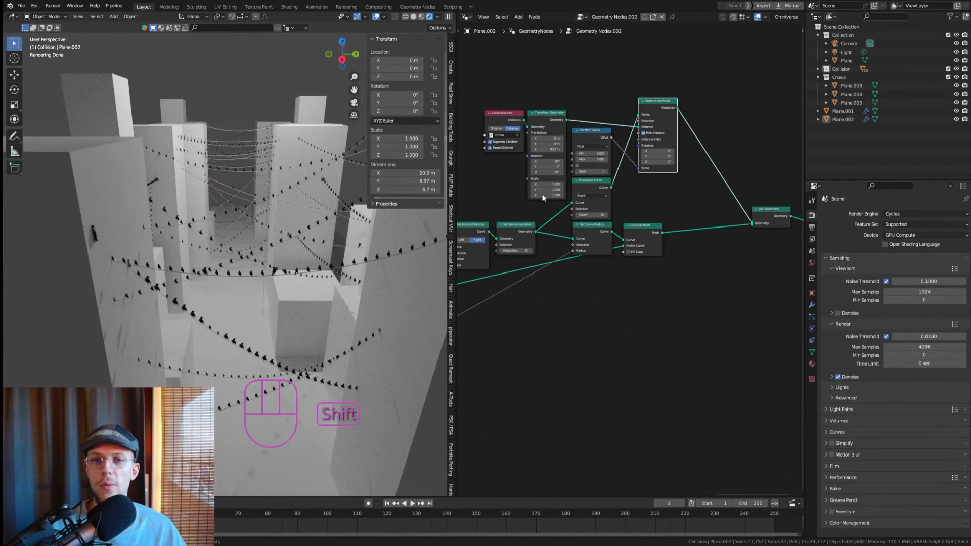
scroll(621, 156, "down", 2)
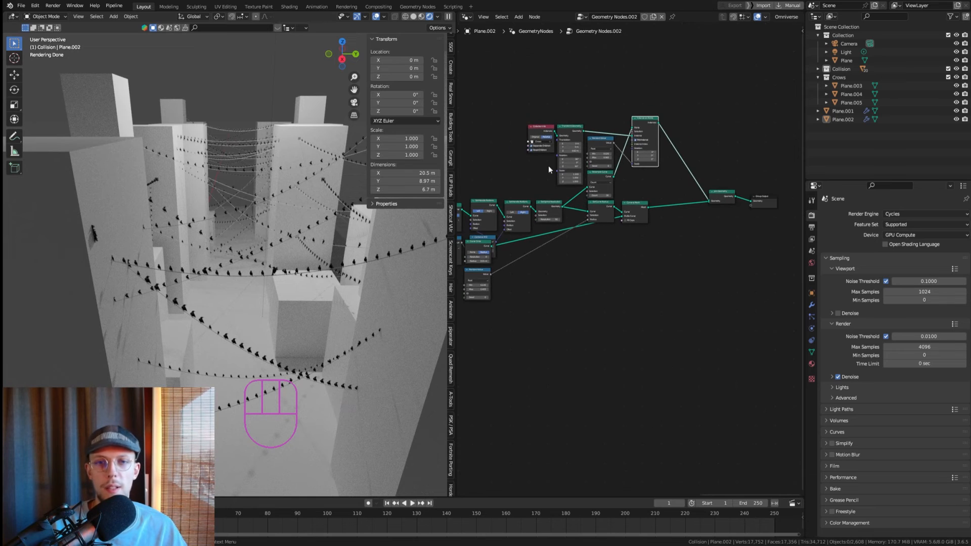
Add an Endpoint Selection node to the Selection input of Instance on Points, with Start Size and End Size set to 9.
scroll(582, 147, "up", 4)
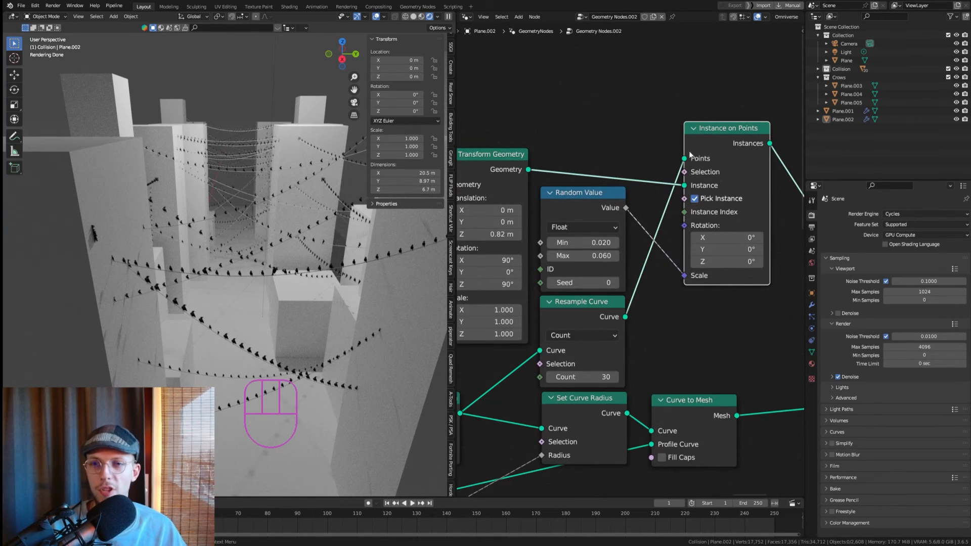
middle_click_drag(697, 178, 714, 212)
left_click_drag(701, 206, 623, 128)
type("endpoint")
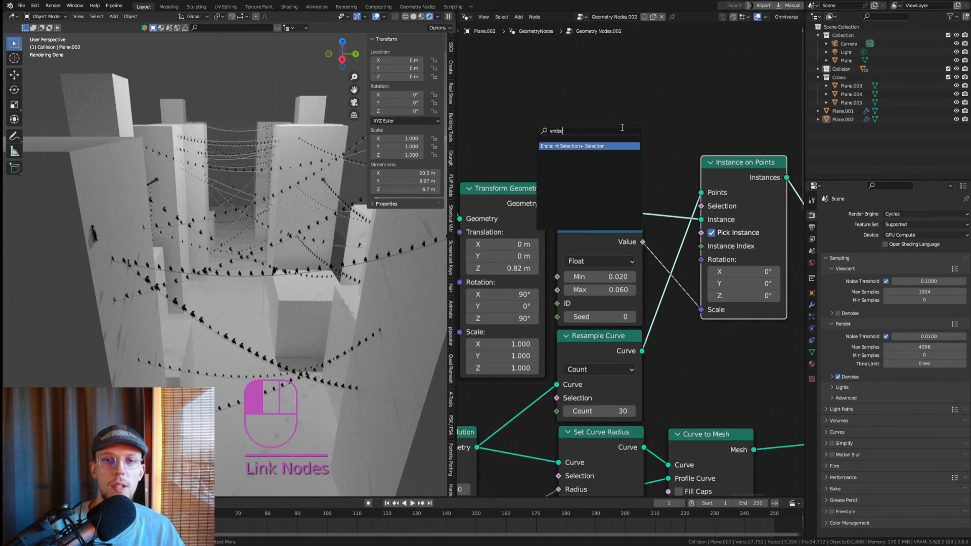
key("Return")
scroll(539, 125, "up", 2)
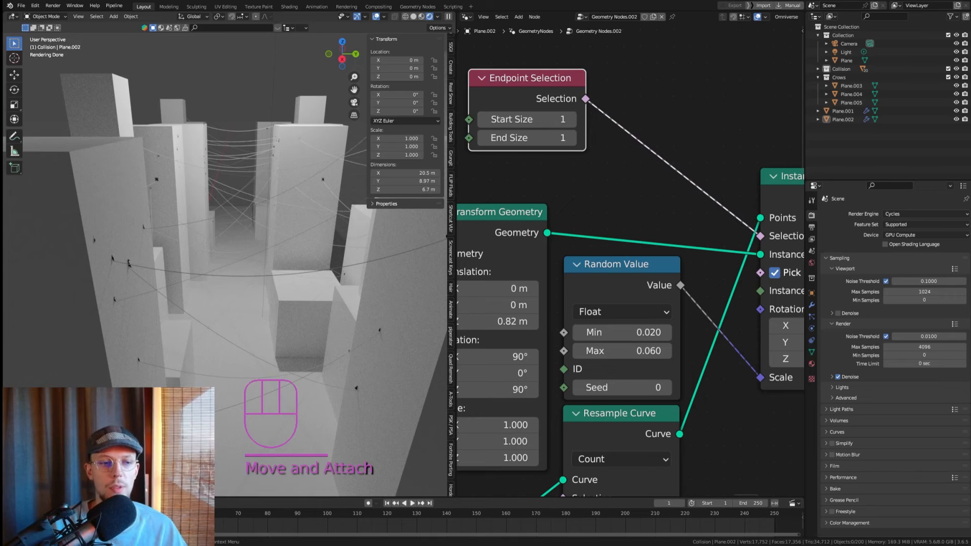
mouse_move(528, 119)
left_mouse_down("shift")
mouse_move(541, 138)
mouse_move(572, 138)
mouse_move(534, 138)
left_mouse_up("shift")
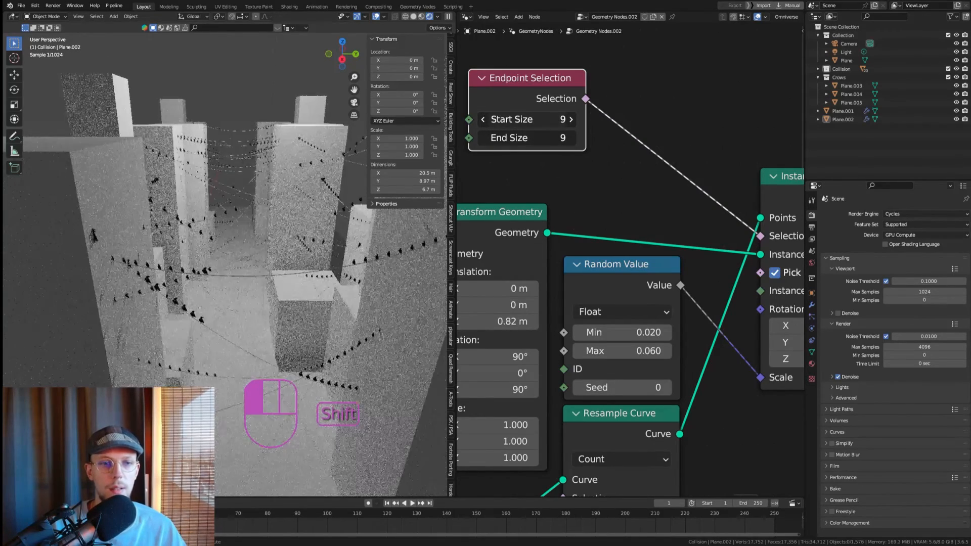
Insert a Math node set to Subtract on the link between Endpoint Selection and the Selection input of Instance on Points.
scroll(302, 211, "up", 3)
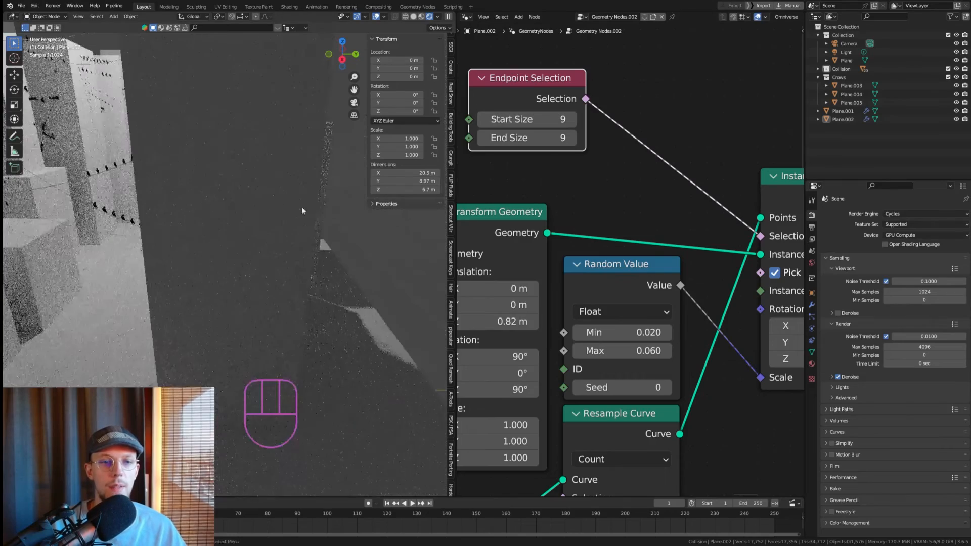
middle_click_drag(184, 215, 292, 226, "shift")
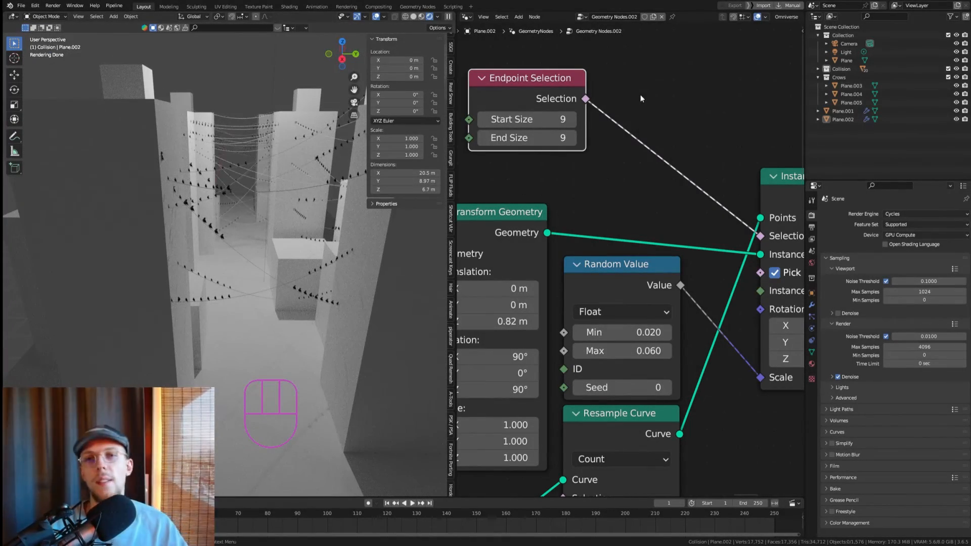
key("shift+a")
type("add")
key("Return")
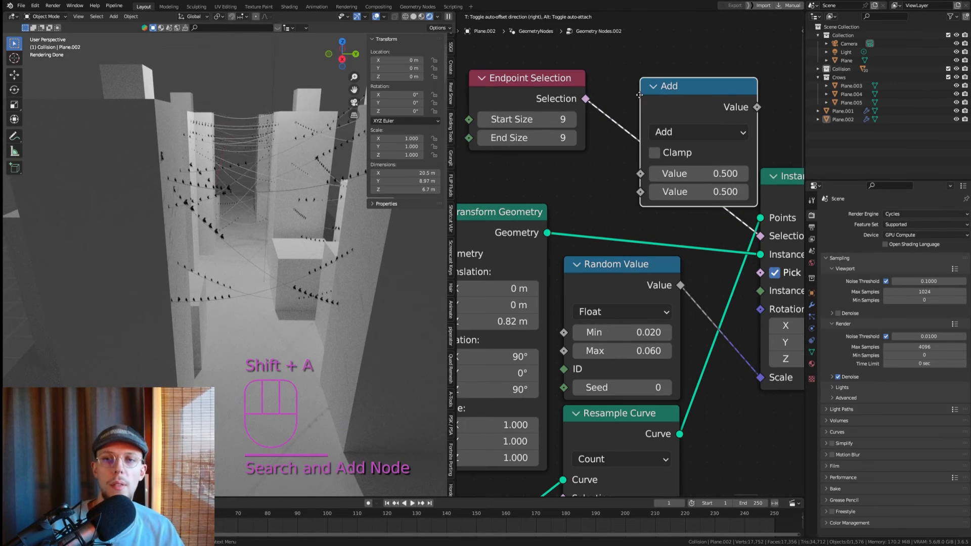
left_click(639, 95)
left_click(682, 133)
left_click(207, 193)
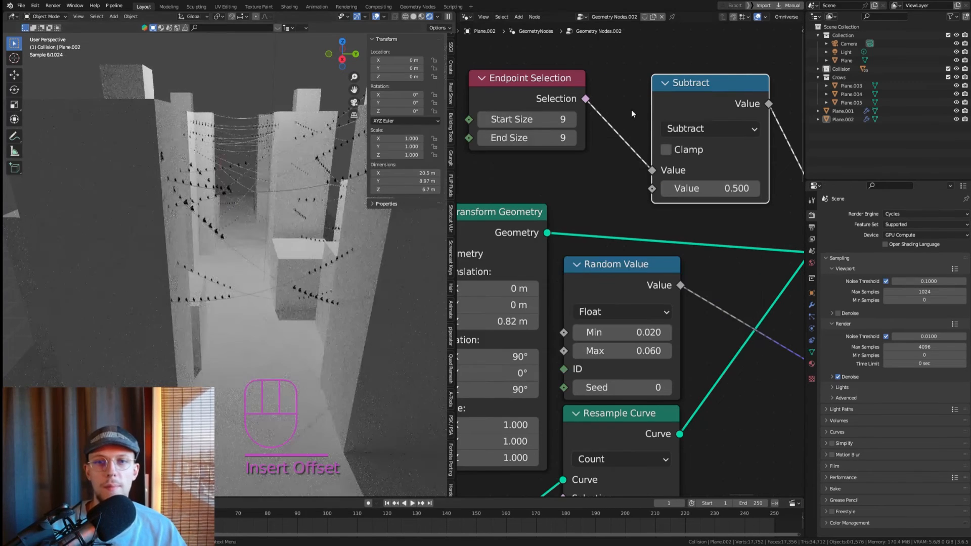
Route the endpoint selection into the Subtract node's second value and set its first value to 1, inverting the selection.
left_click_drag(652, 170, 653, 188)
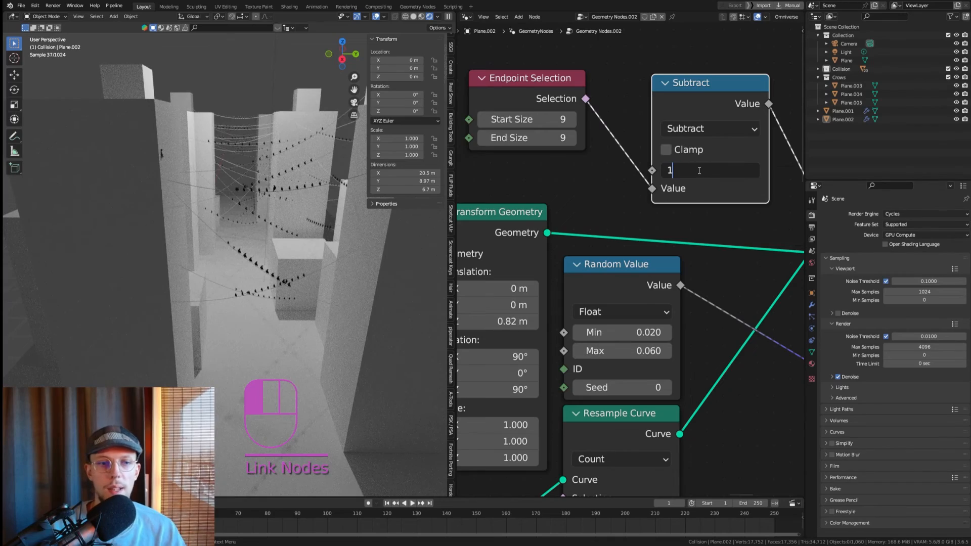
key("Return")
middle_click_drag(278, 178, 327, 141)
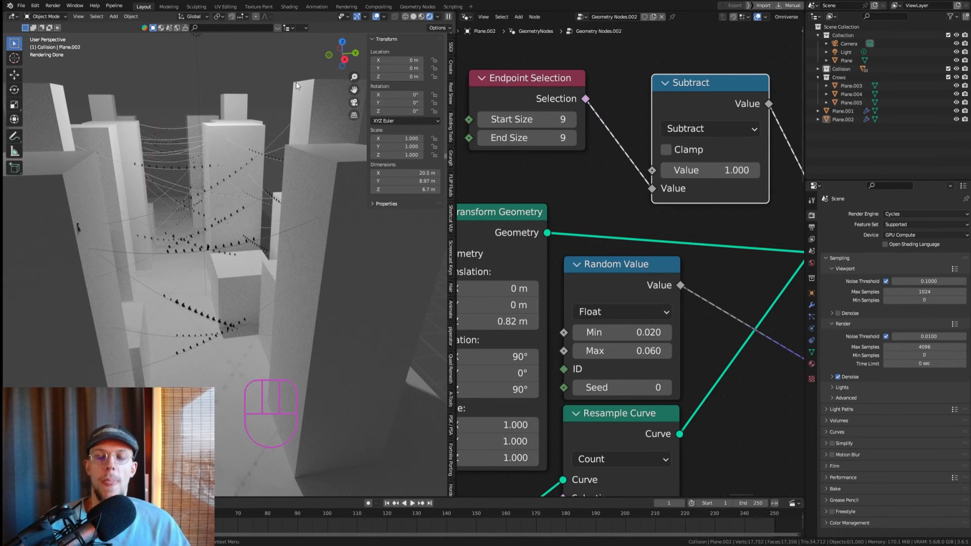
scroll(597, 93, "down", 2)
scroll(569, 195, "down", 3)
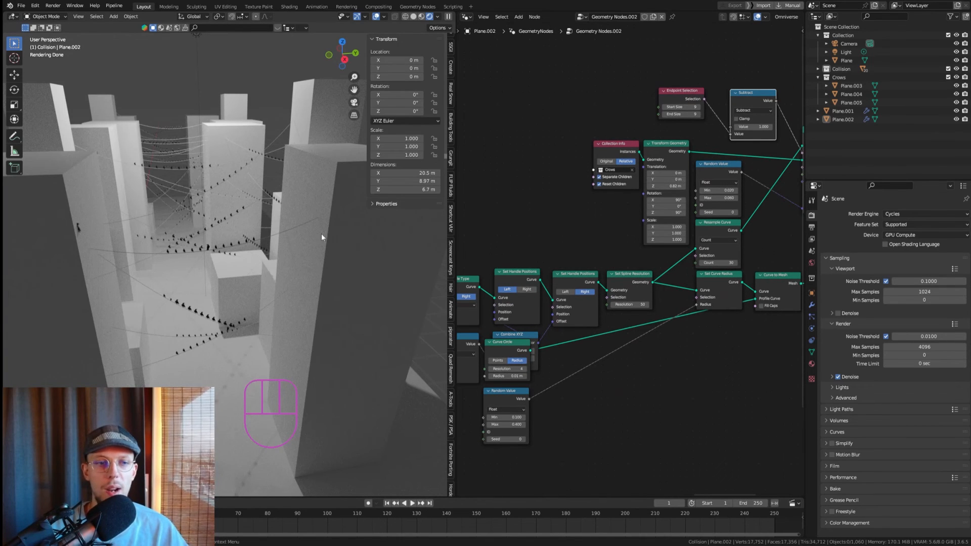
Move the selection nodes closer together and insert a Math node set to Multiply after Subtract.
middle_click_drag(321, 233, 245, 177)
middle_click_drag(650, 164, 556, 188)
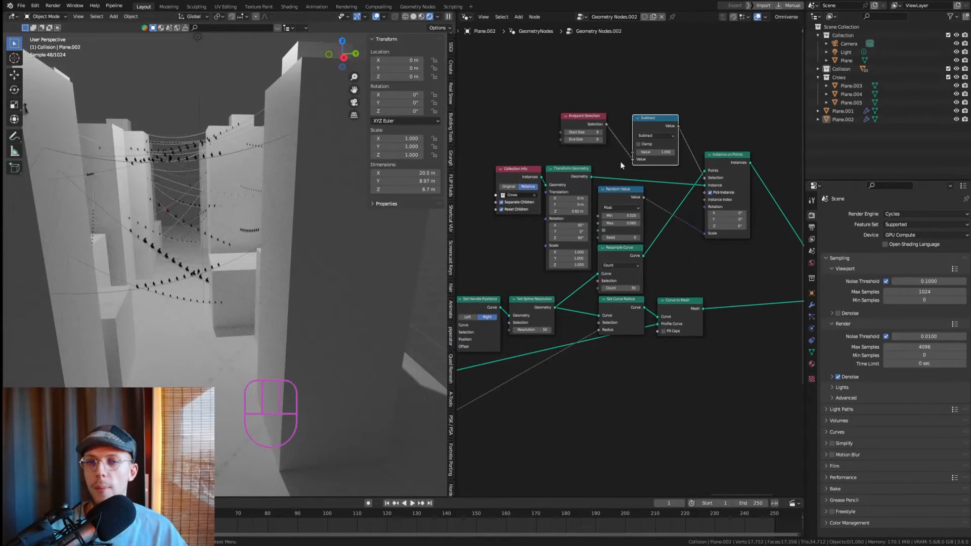
key("g")
left_click(686, 108)
scroll(686, 109, "up", 2)
key("shift+a")
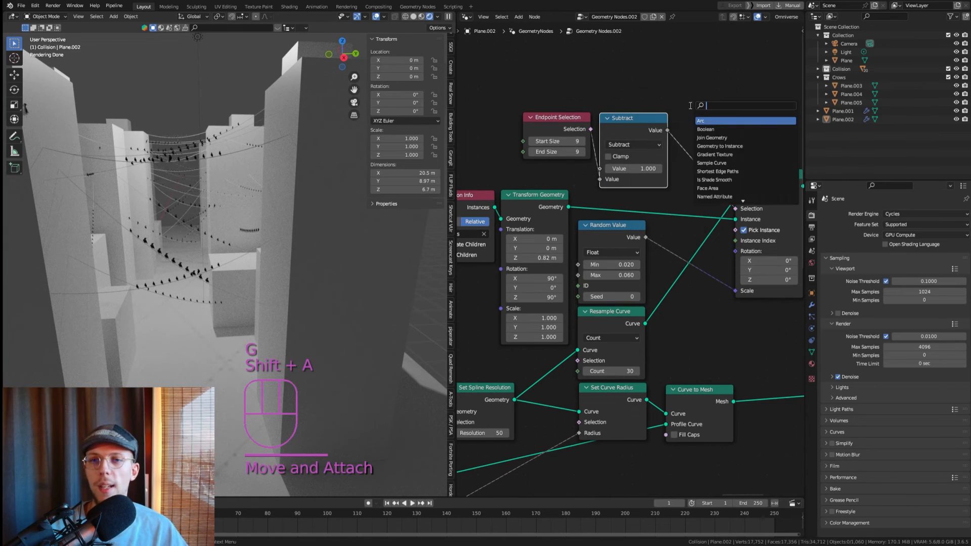
type("add")
key("Return")
left_click(704, 117)
left_click(721, 139)
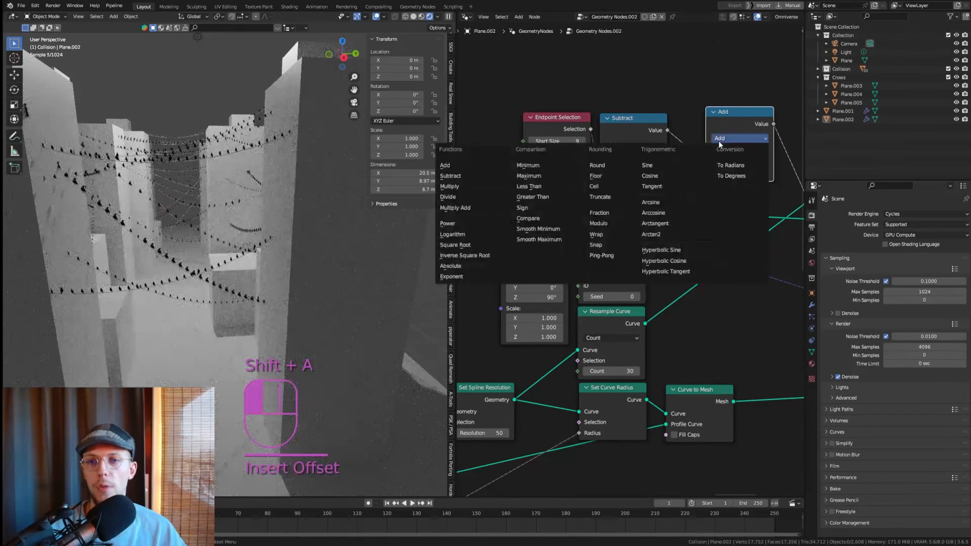
left_click(450, 186)
scroll(711, 205, "down", 2)
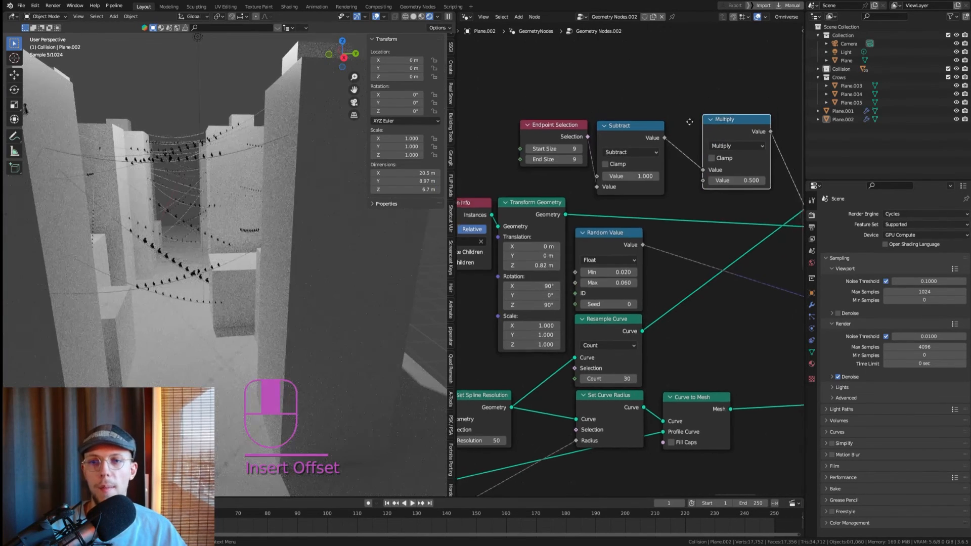
Feed a Noise Texture's Fac into the Multiply node's second value, with Scale 43.5, Detail 0 and Roughness 0.
left_click_drag(701, 210, 638, 86)
type("noise")
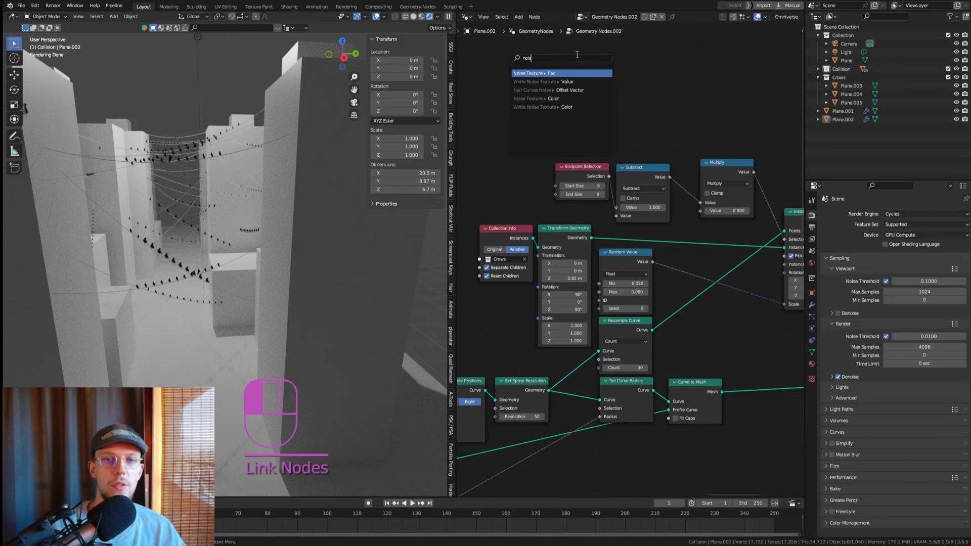
key("Return")
left_click(549, 68)
scroll(573, 129, "up", 2)
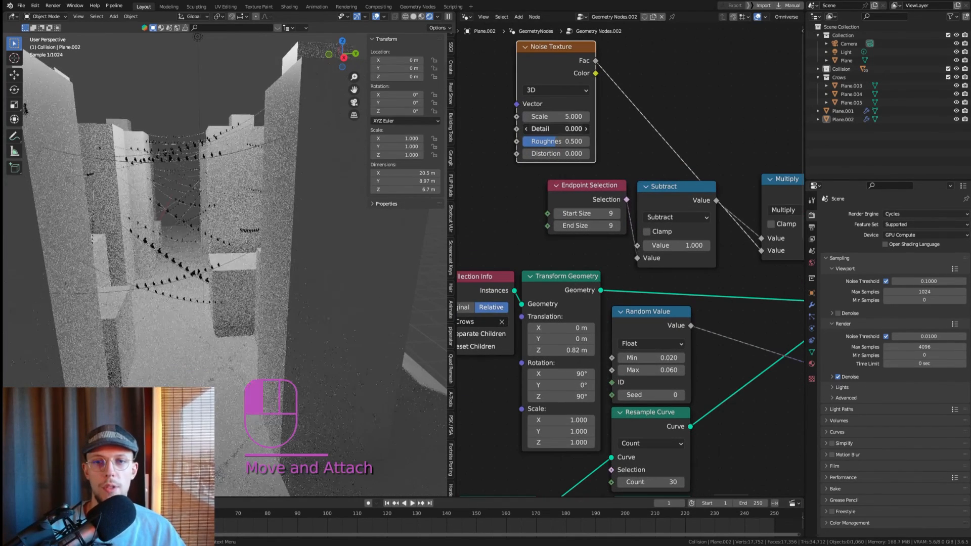
left_click_drag(556, 141, 526, 142)
left_click_drag(556, 116, 590, 88)
middle_click_drag(590, 88, 538, 139)
Insert a Color Ramp between the Noise Texture and Multiply, and try its black stop at about 0.52.
key("shift+a")
type("co")
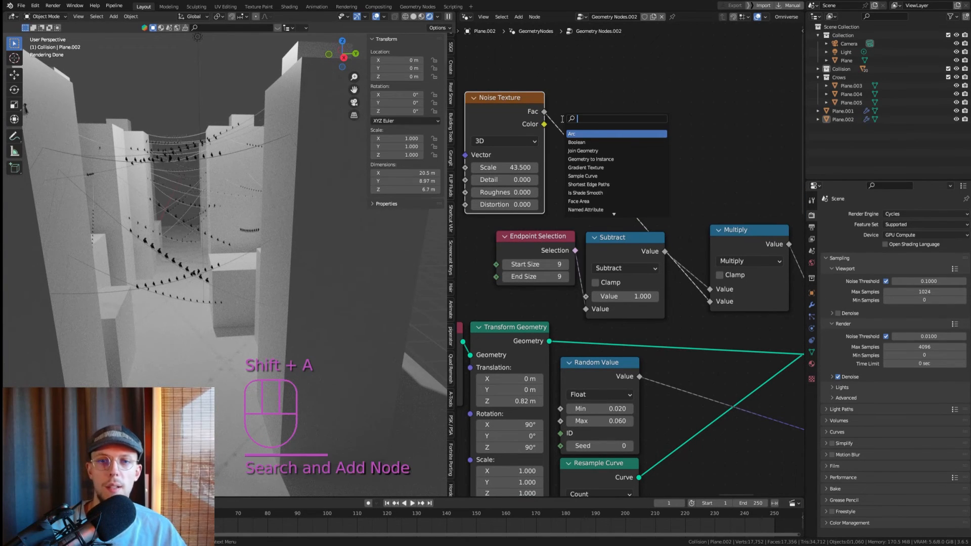
type("lora")
key("Return")
key("shift+a")
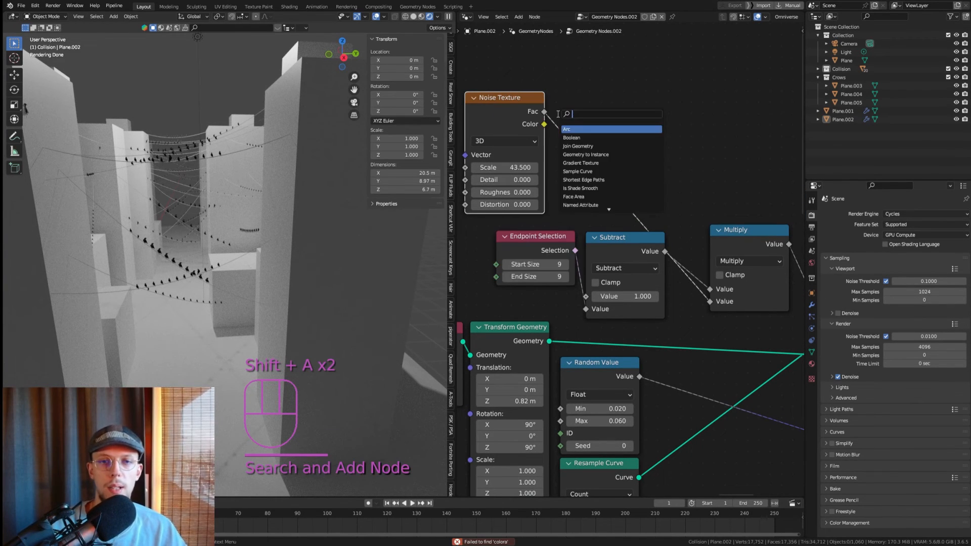
type("co r")
key("Return")
left_click(601, 106)
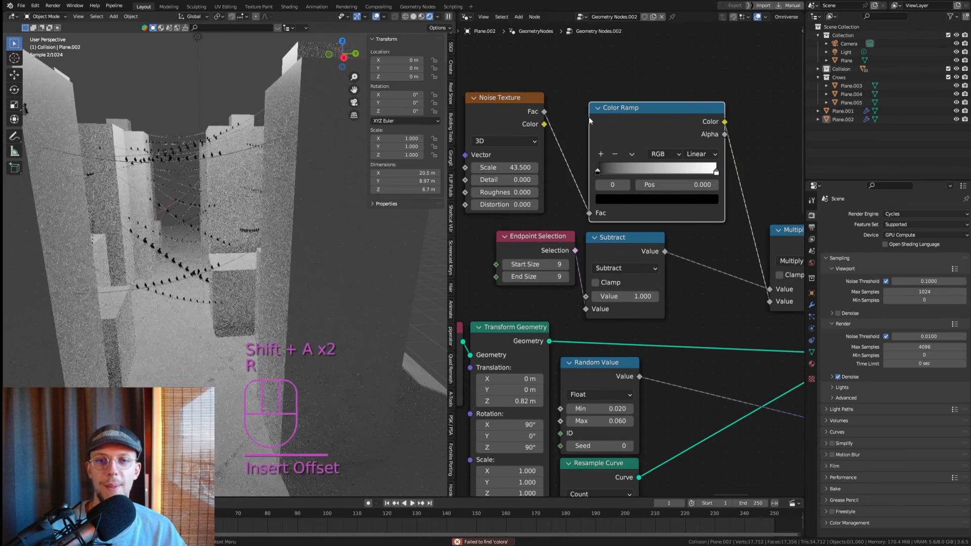
left_click_drag(576, 153, 639, 153)
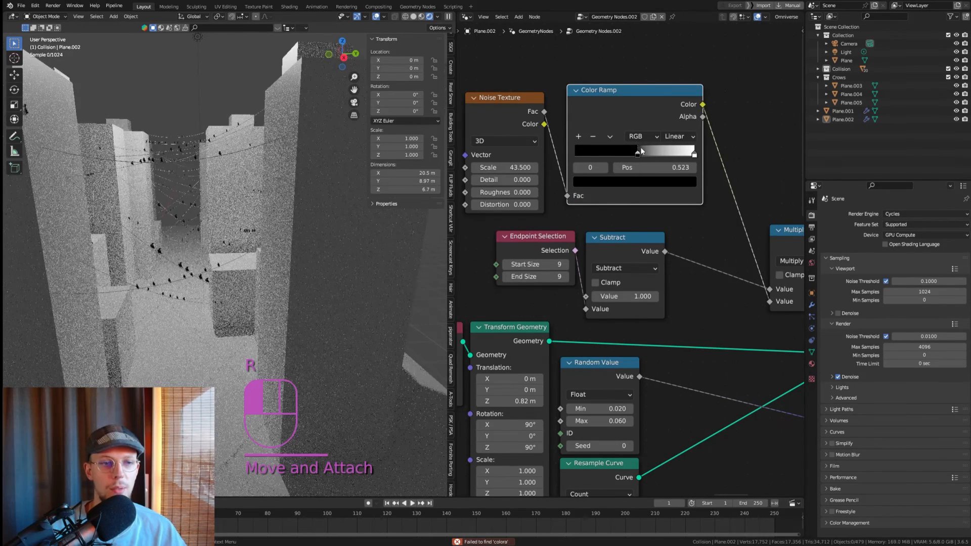
left_click(681, 154)
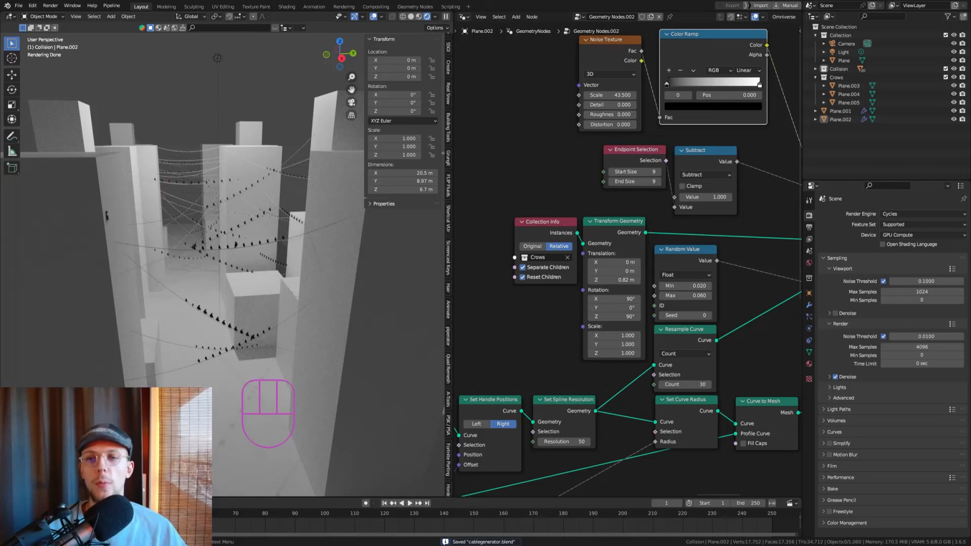
Try a Count of 100 on the Resample Curve node and check the crow density from the side.
left_click(613, 331)
scroll(575, 303, "down", 2, "shift")
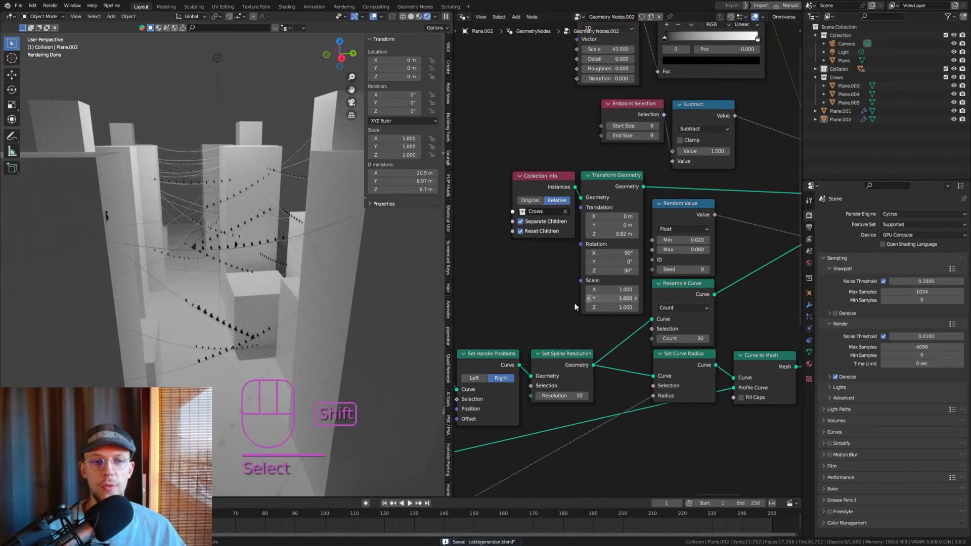
key("KP_1")
key("KP_3")
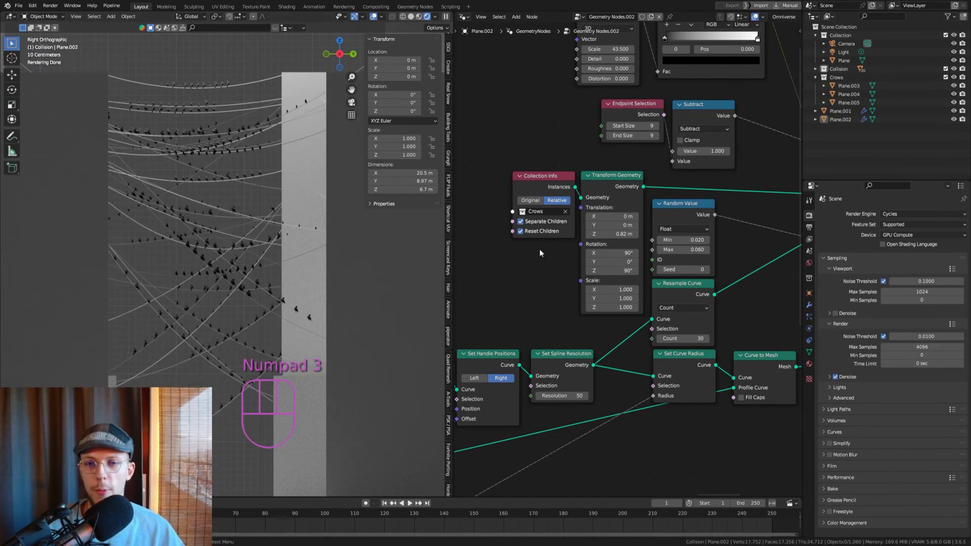
scroll(660, 317, "up", 2)
left_click_drag(659, 317, 660, 317)
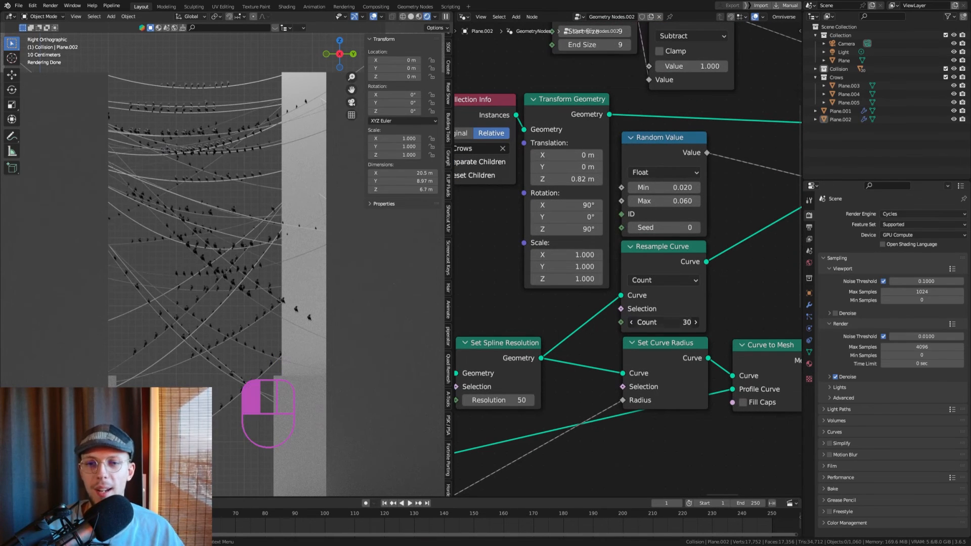
type("100")
key("Return")
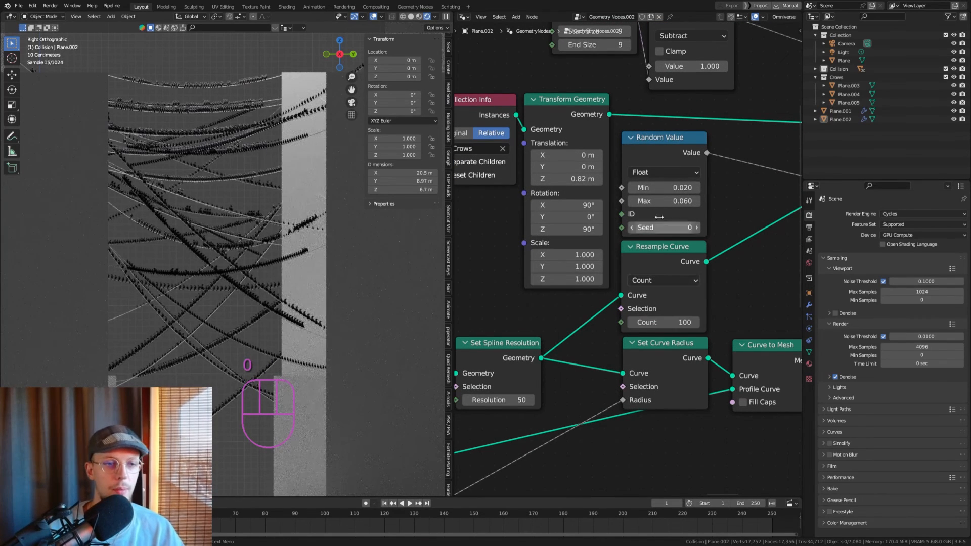
scroll(206, 98, "up", 3)
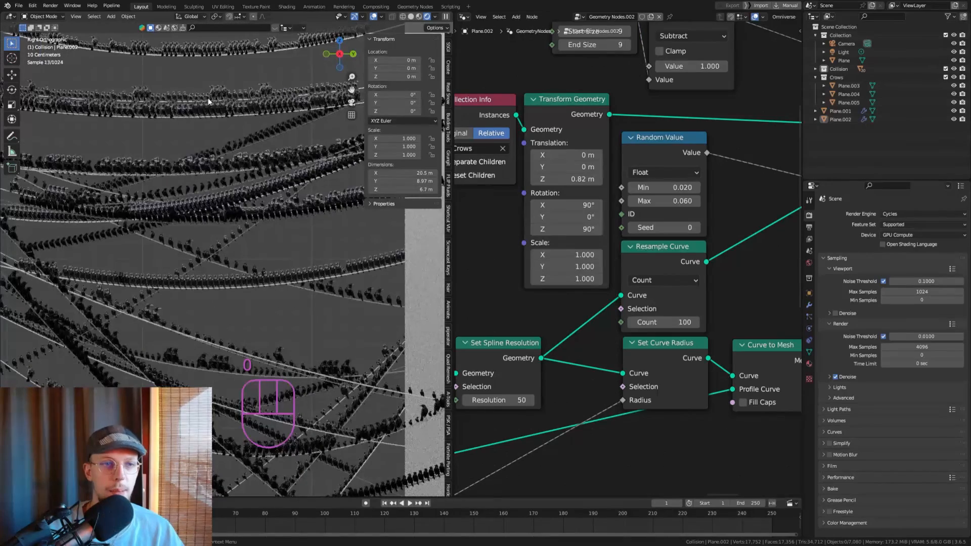
Set the Resample Curve node's Count to 60.
left_click(669, 323)
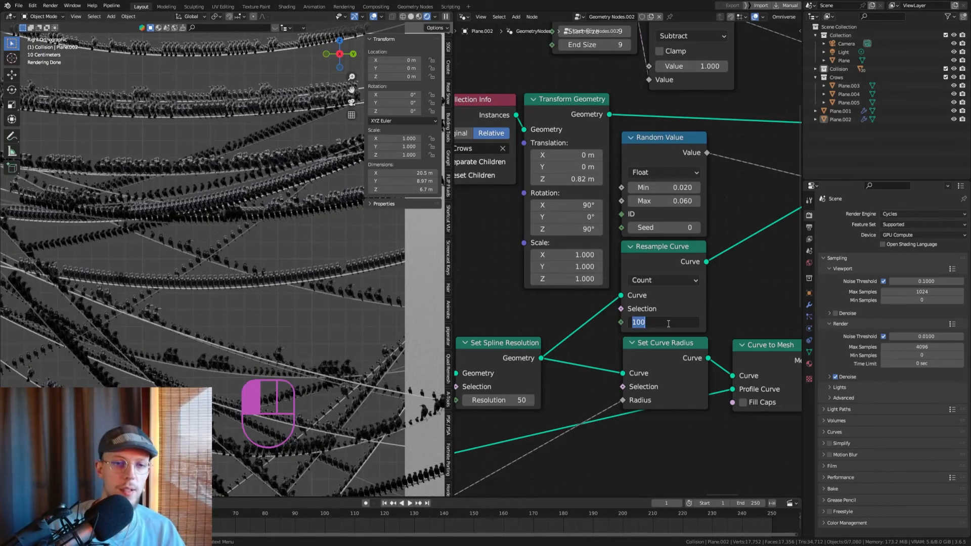
type("60")
key("Return")
scroll(298, 167, "down", 2)
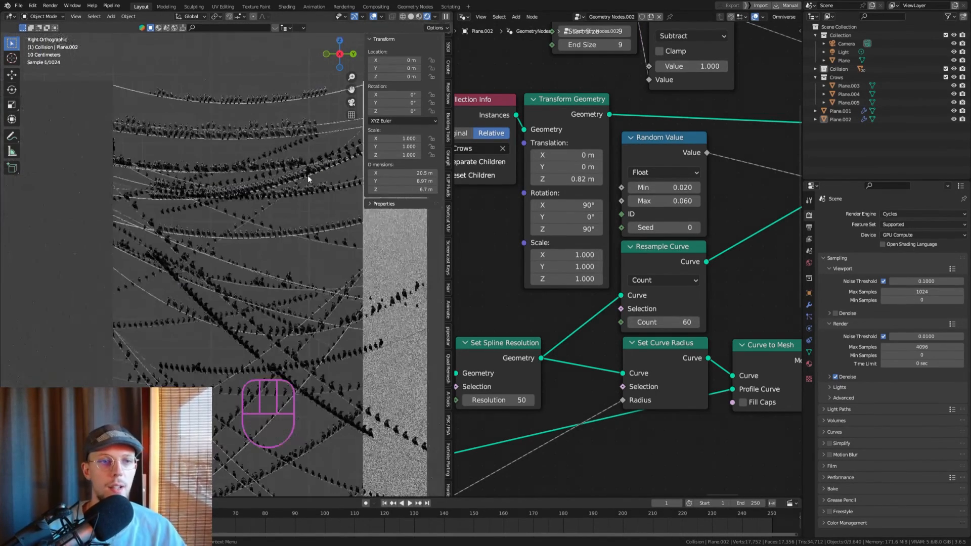
Move the Color Ramp's black stop to about 0.541 to thin out the crows, and check the cables in perspective.
scroll(607, 126, "down", 4)
scroll(632, 95, "up", 2)
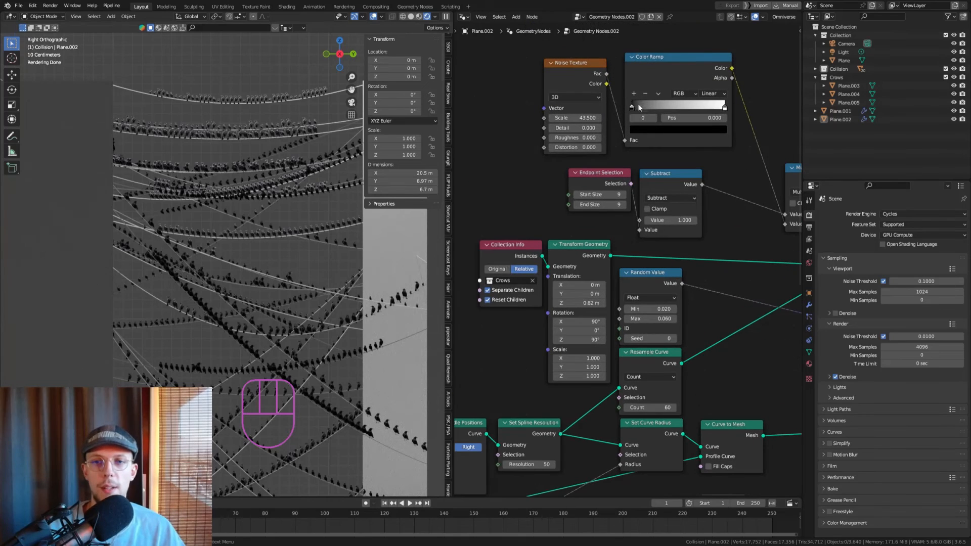
left_click_drag(636, 105, 687, 102)
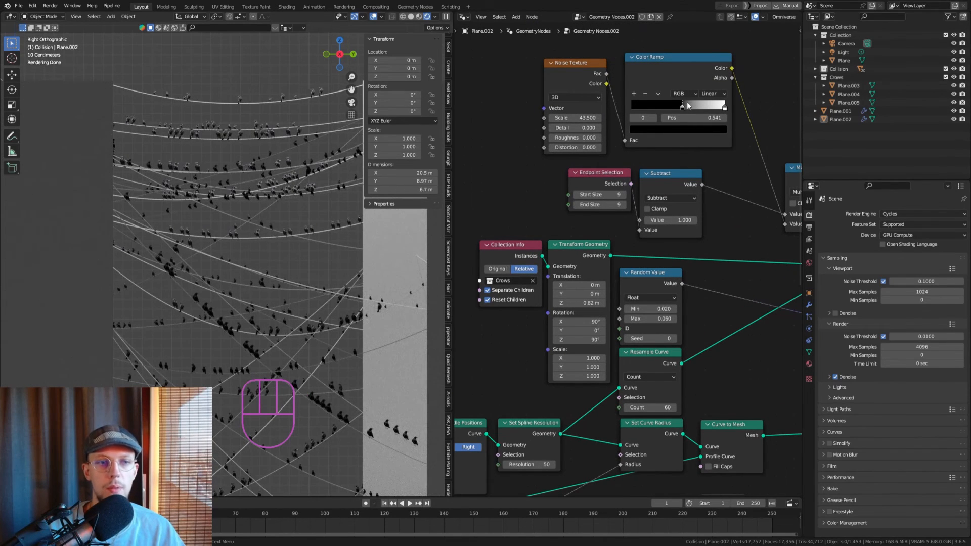
scroll(647, 145, "down", 2)
middle_click_drag(288, 395, 257, 281, "shift")
scroll(332, 289, "down", 2)
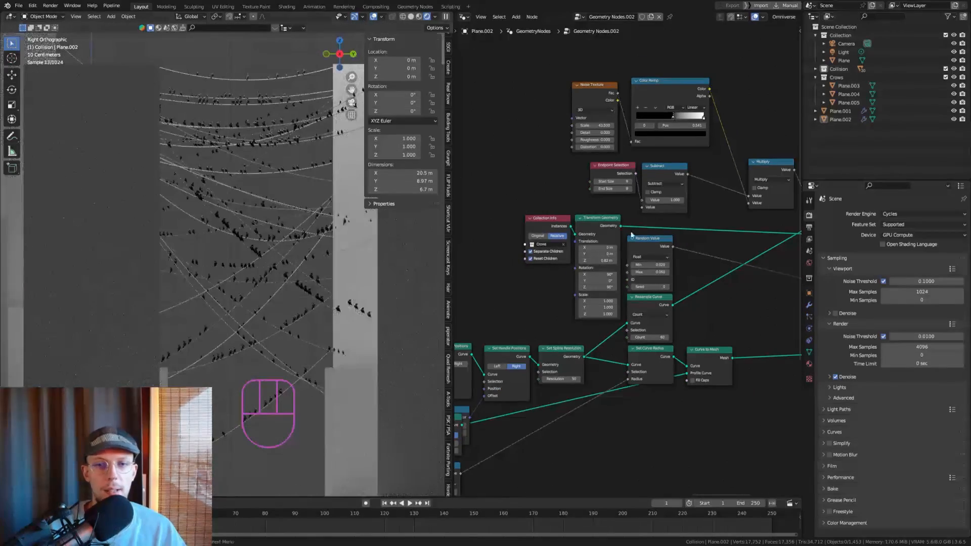
scroll(617, 187, "up", 2)
middle_click_drag(232, 172, 246, 204)
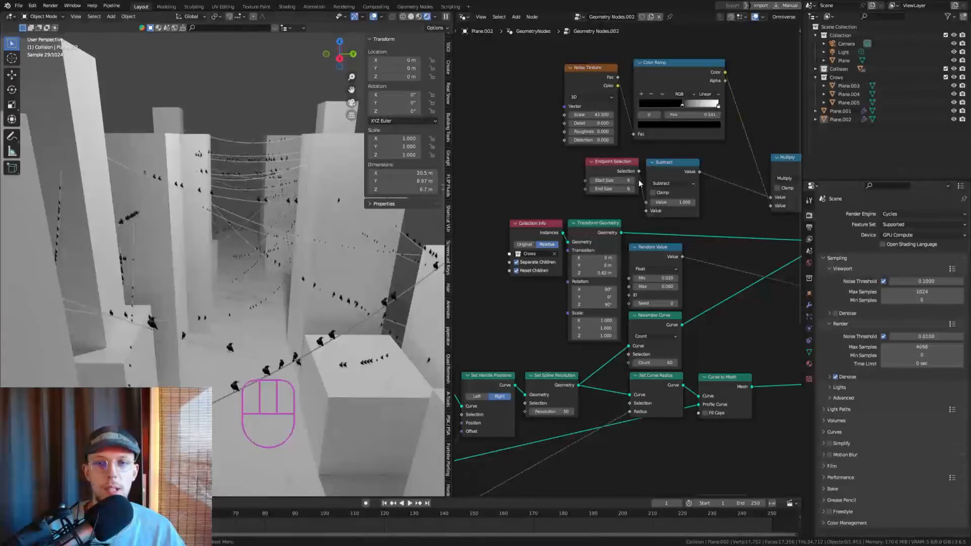
Set both Start Size and End Size of the Endpoint Selection node to 12.
mouse_move(621, 181)
left_mouse_down("shift")
mouse_move(628, 188)
mouse_move(608, 189)
mouse_move(618, 183)
left_mouse_up("shift")
middle_click_drag(532, 209, 568, 178)
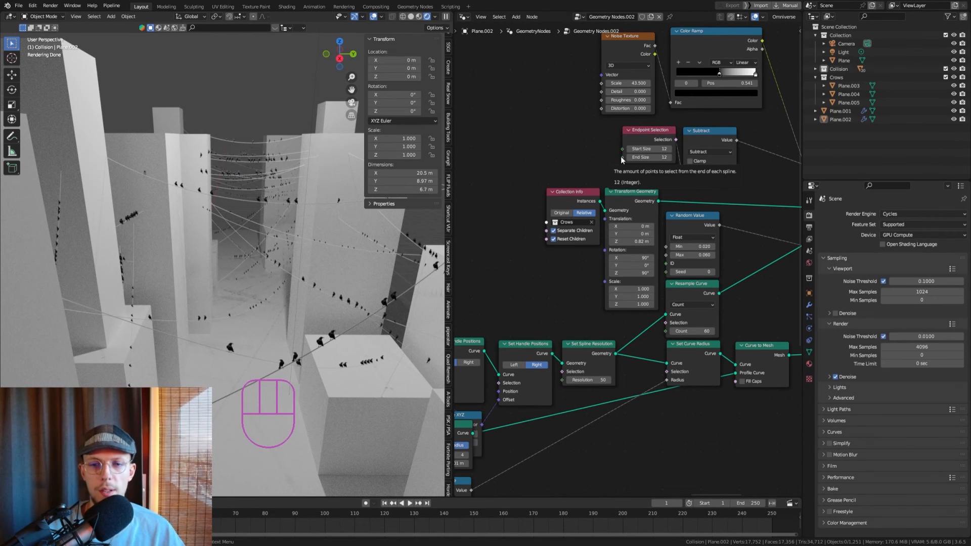
middle_click_drag(532, 228, 566, 202)
Add an Integer node in the empty area below the Collection Info node.
scroll(566, 202, "up", 4)
key("shift+a")
left_click(566, 203)
type("integer")
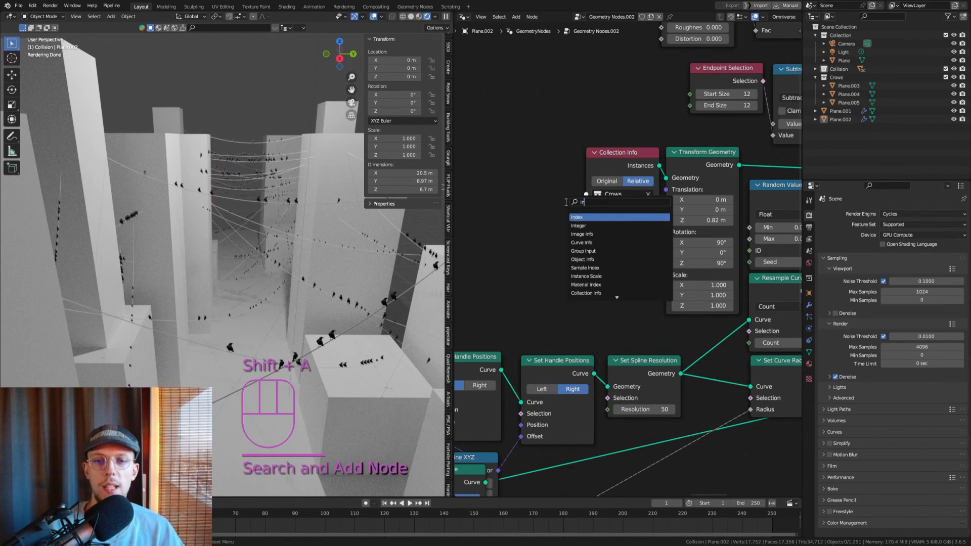
key("Return")
left_click(509, 290)
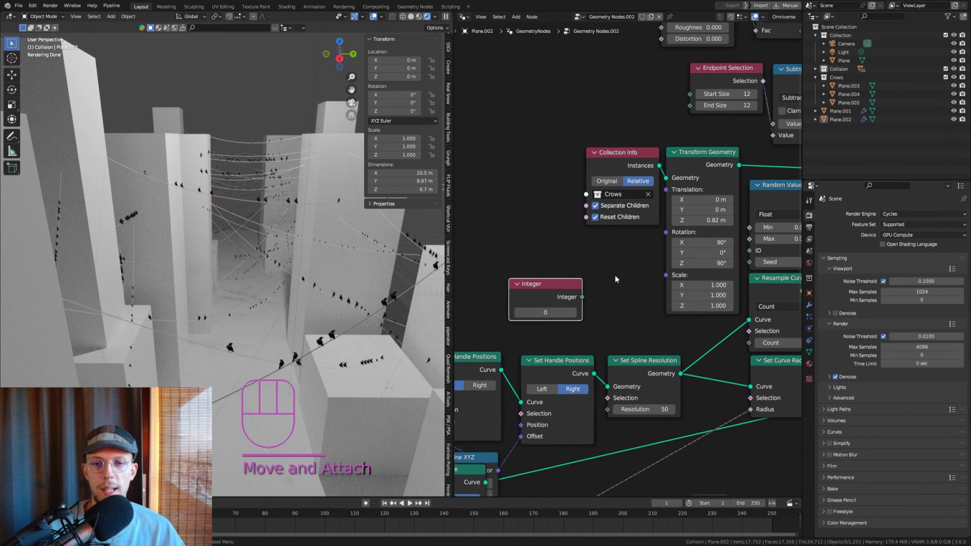
Set the Integer node to 60 and link it to the Resample Curve node's Count.
middle_click_drag(600, 274, 540, 208, "shift")
left_click(494, 224)
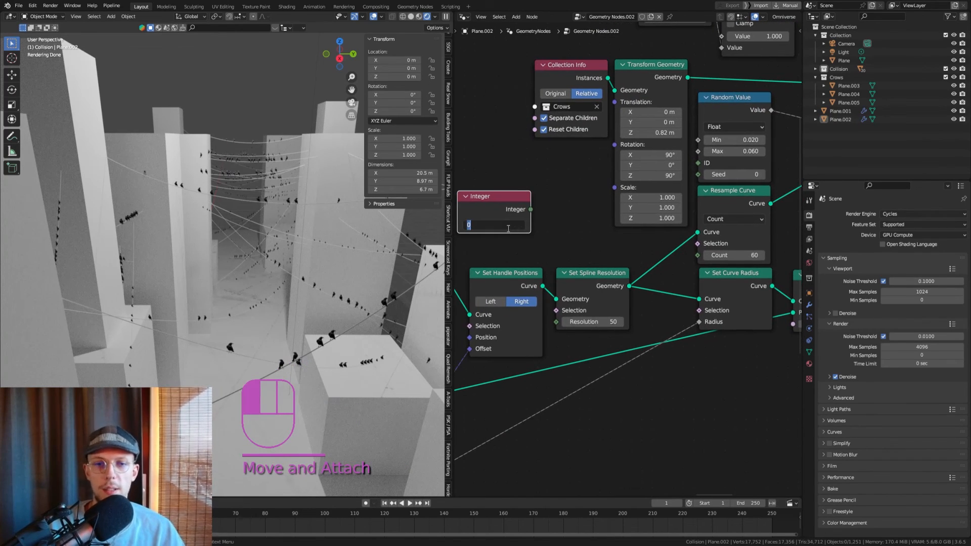
type("60")
key("Return")
left_click_drag(530, 209, 701, 257)
scroll(696, 238, "down", 3)
middle_click_drag(691, 228, 704, 338)
scroll(657, 173, "up", 2)
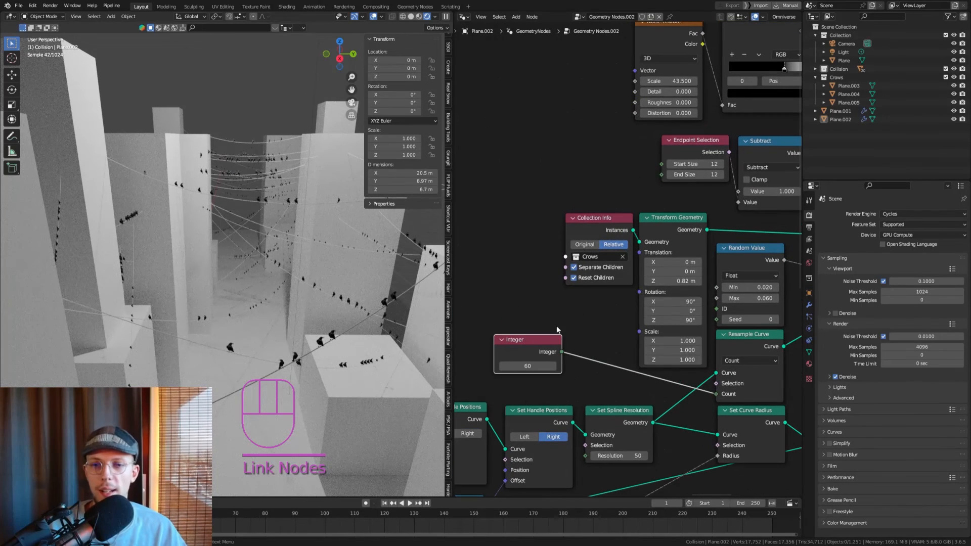
Add a Math node fed by the Integer node's output and make it divide by 5.
left_click_drag(563, 353, 612, 184)
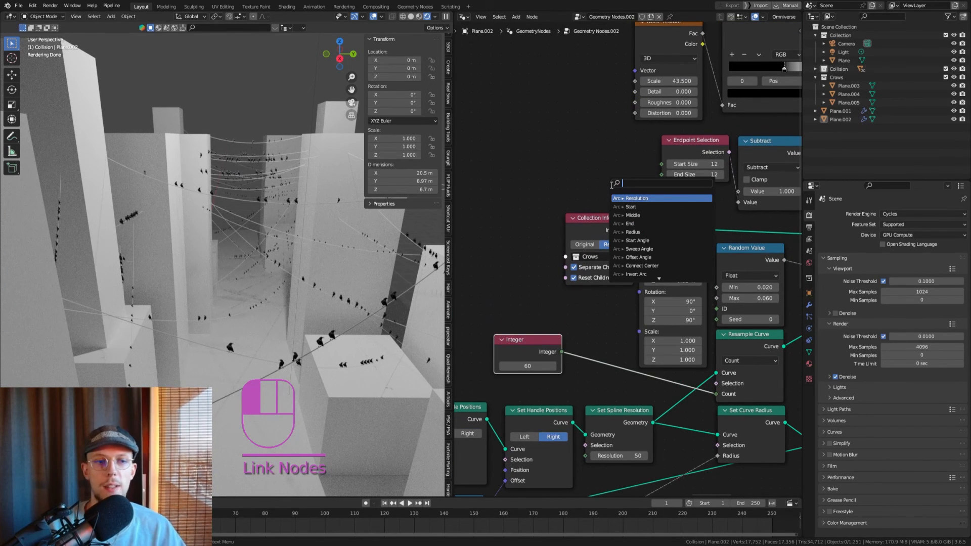
type("math")
key("Return")
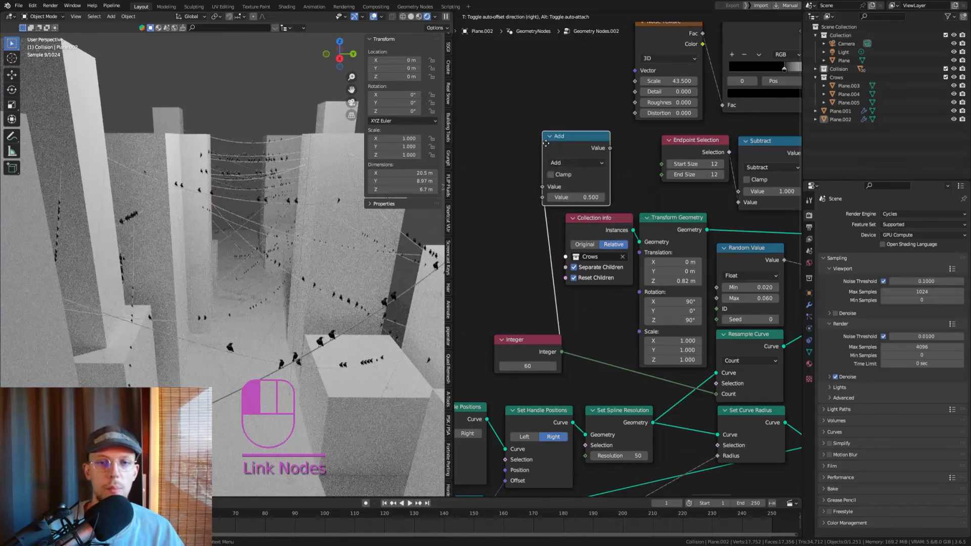
left_click(544, 135)
left_click(565, 153)
left_click(572, 213)
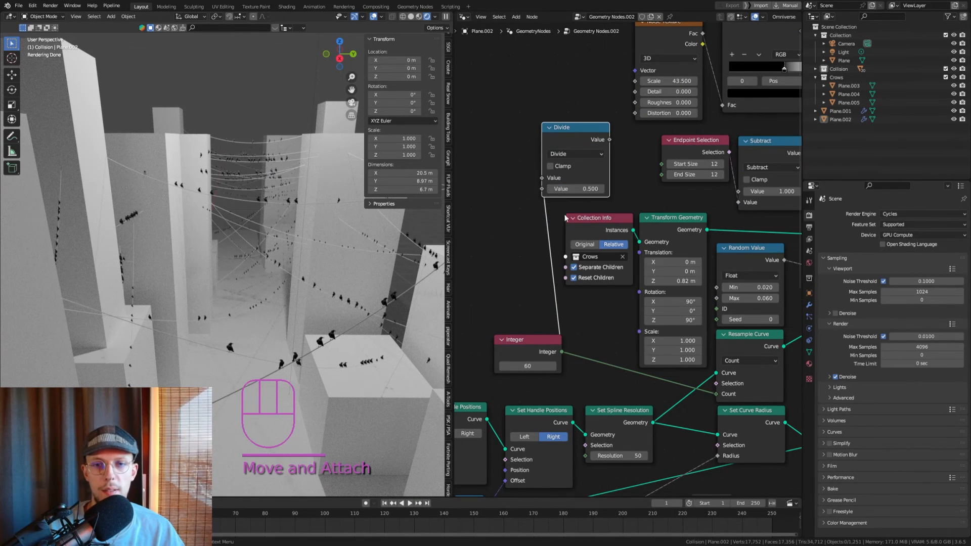
left_click(579, 189)
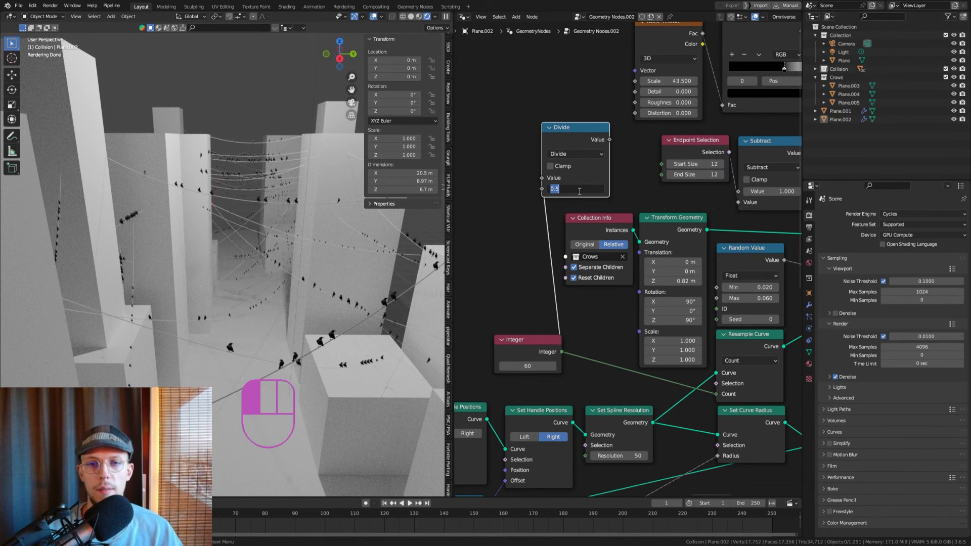
type("5")
key("Return")
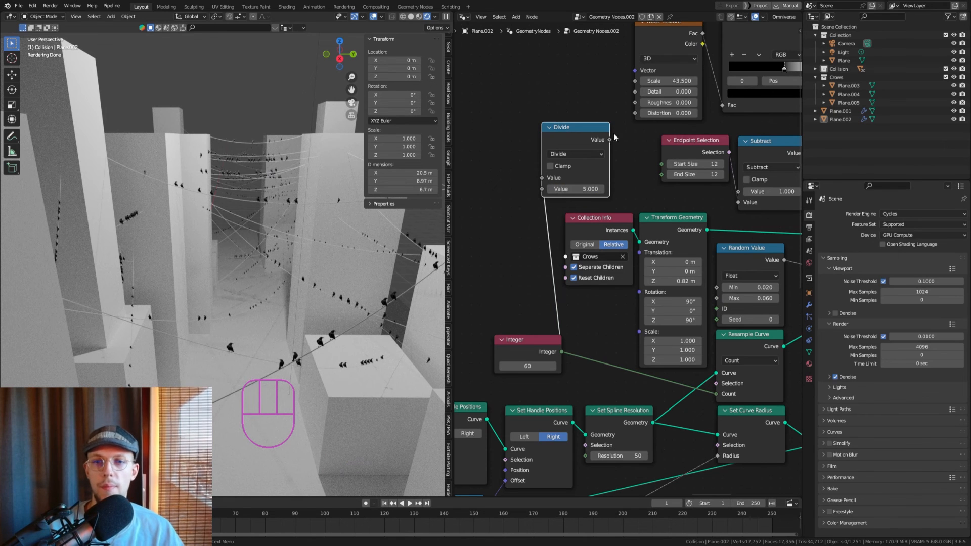
Link the Divide result to both Start Size and End Size of the Endpoint Selection node, and save the file.
left_click_drag(615, 136, 661, 175)
middle_click_drag(267, 320, 265, 314)
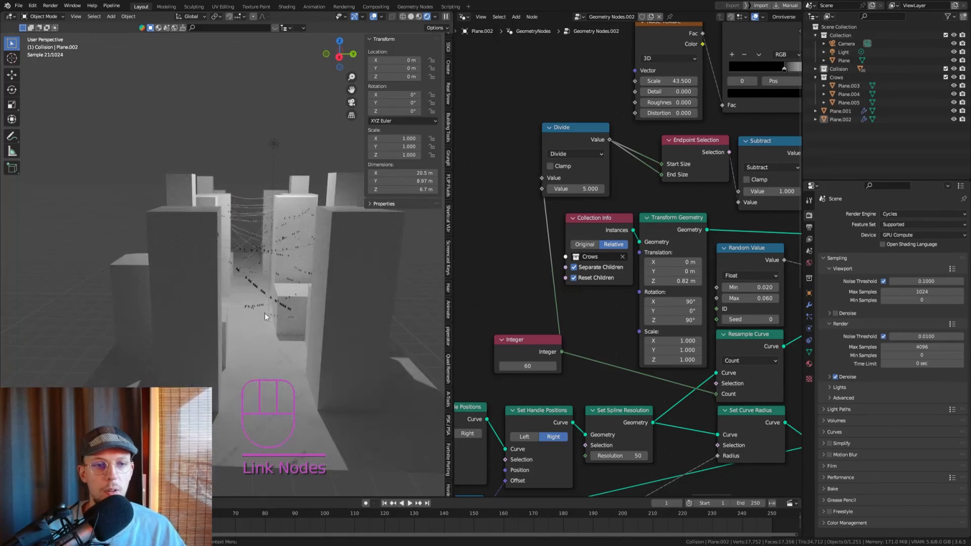
scroll(289, 312, "up", 3)
key("ctrl+s")
Set the Integer node's value to 75 and save the file.
middle_click_drag(581, 307, 586, 237)
scroll(543, 299, "up", 3)
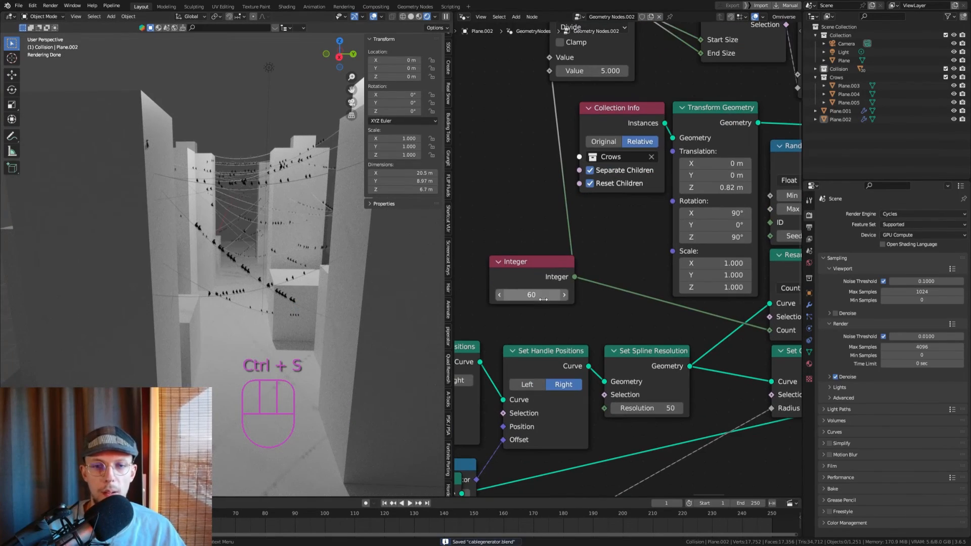
mouse_move(539, 295)
left_mouse_down()
mouse_move(521, 295)
mouse_move(571, 295)
mouse_move(536, 295)
left_mouse_up()
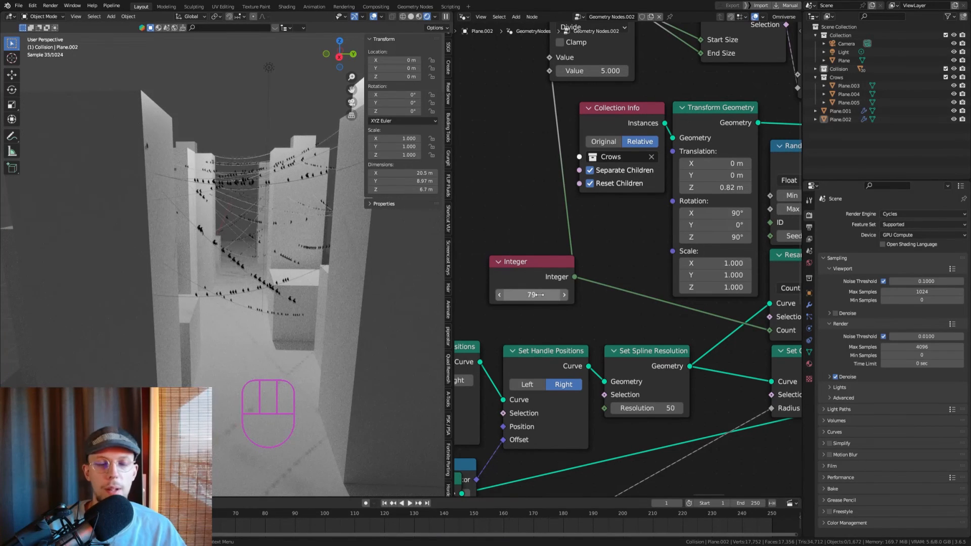
key("ctrl+s")
left_click(537, 294)
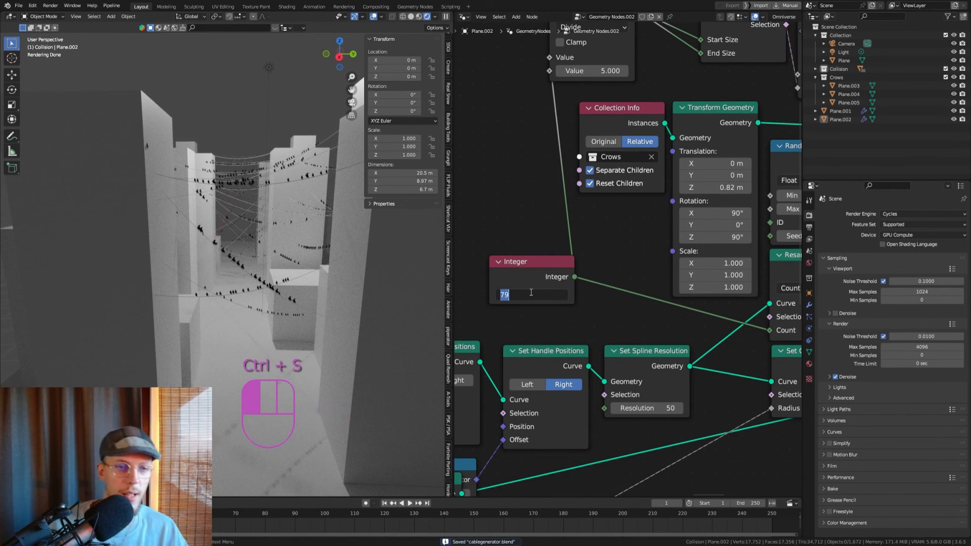
type("75")
key("Return")
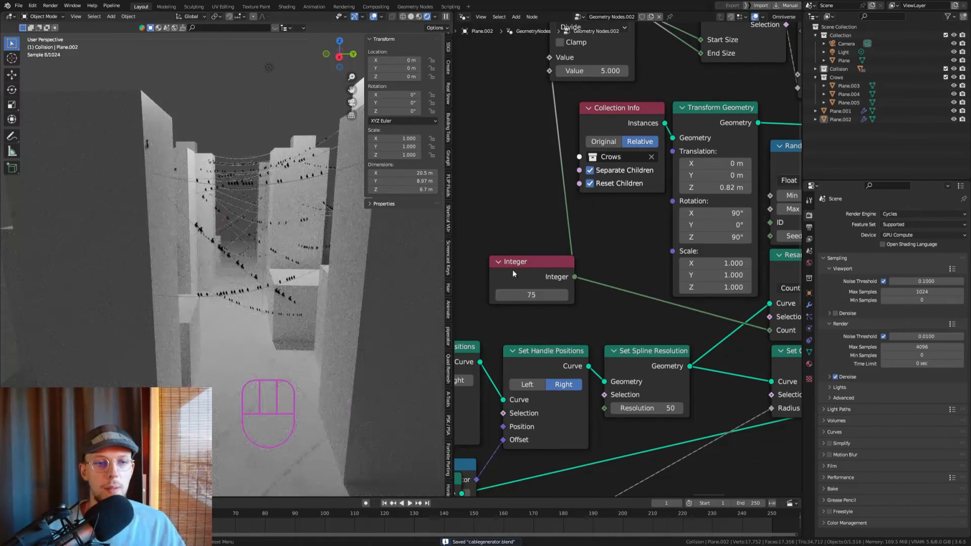
key("ctrl+s")
View the cables orthographically from the right side and move the Divide node closer to the Endpoint Selection node.
middle_click_drag(327, 209, 327, 228)
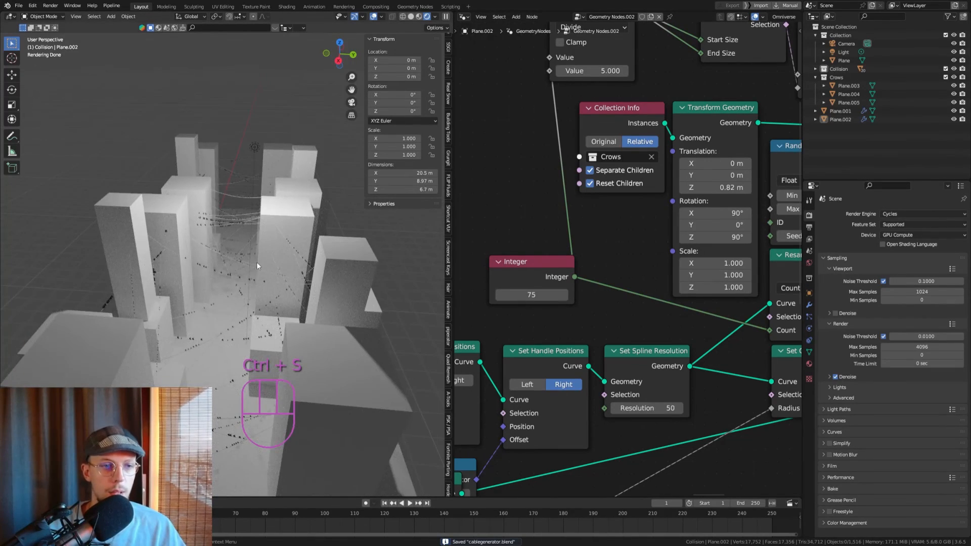
middle_click_drag(256, 262, 211, 188)
key("KP_1")
key("KP_3")
middle_click_drag(94, 154, 360, 144, "shift")
scroll(570, 142, "down", 3)
left_click(570, 132)
key("g")
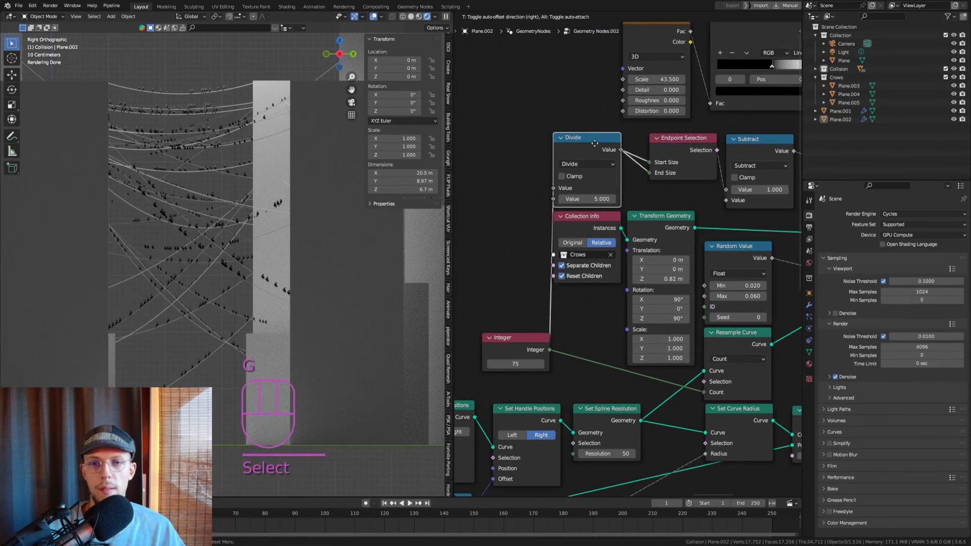
left_click(595, 139)
Set the Noise Texture's Scale to 1.
middle_click_drag(660, 80, 592, 148)
scroll(595, 146, "up", 3)
left_click(599, 148)
left_click_drag(599, 147, 564, 147)
left_click(604, 146)
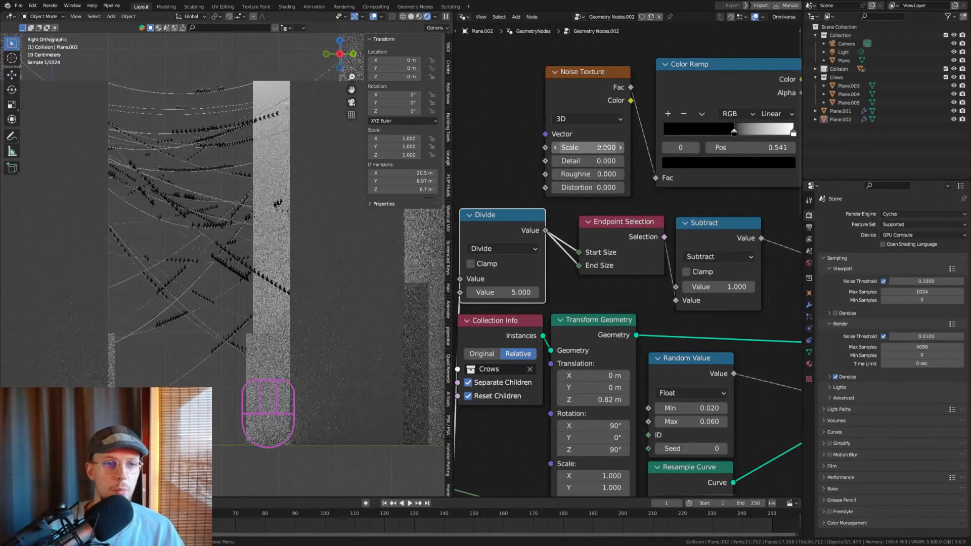
type("1")
key("Return")
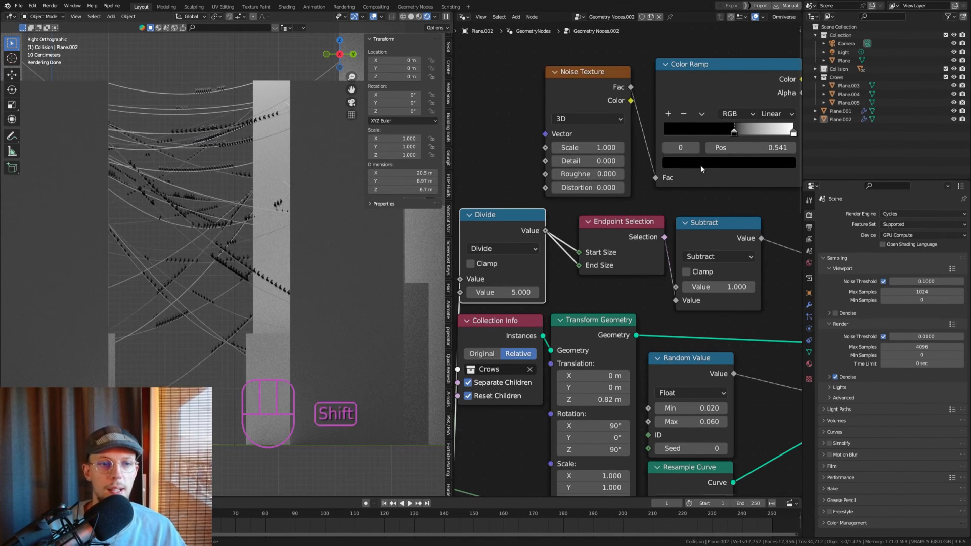
Move the Color Ramp's black stop to about 0.745 and check the remaining crow groups up close.
middle_click_drag(700, 165, 619, 186, "shift")
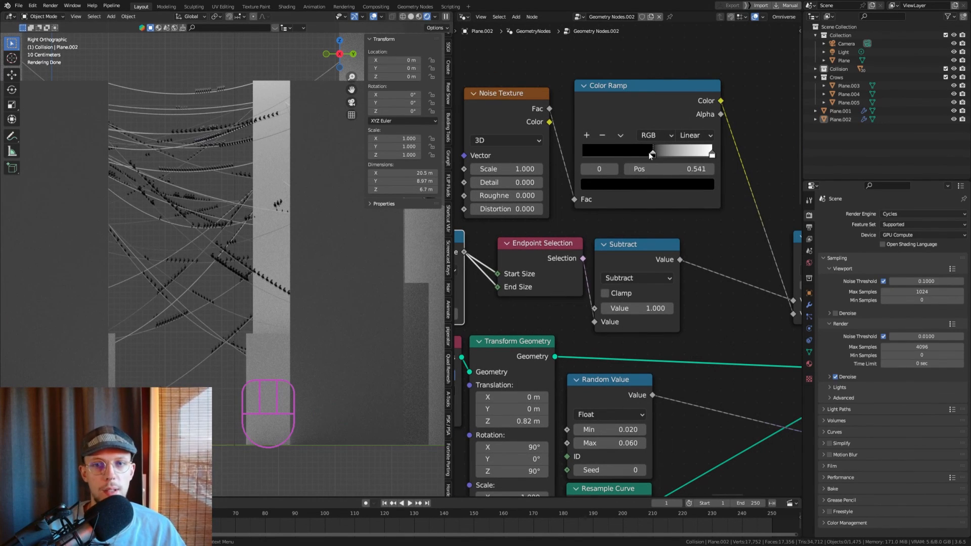
left_click_drag(651, 154, 678, 153)
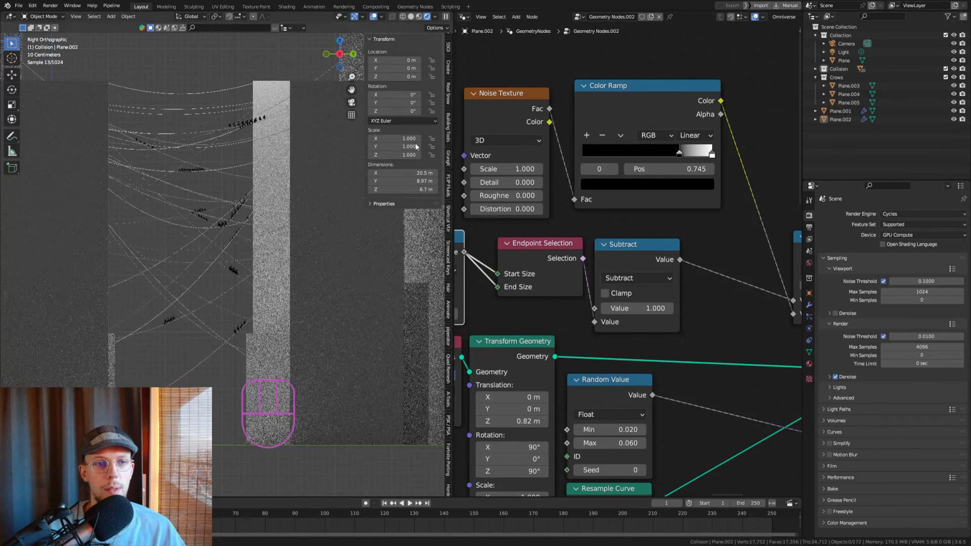
scroll(236, 159, "up", 3)
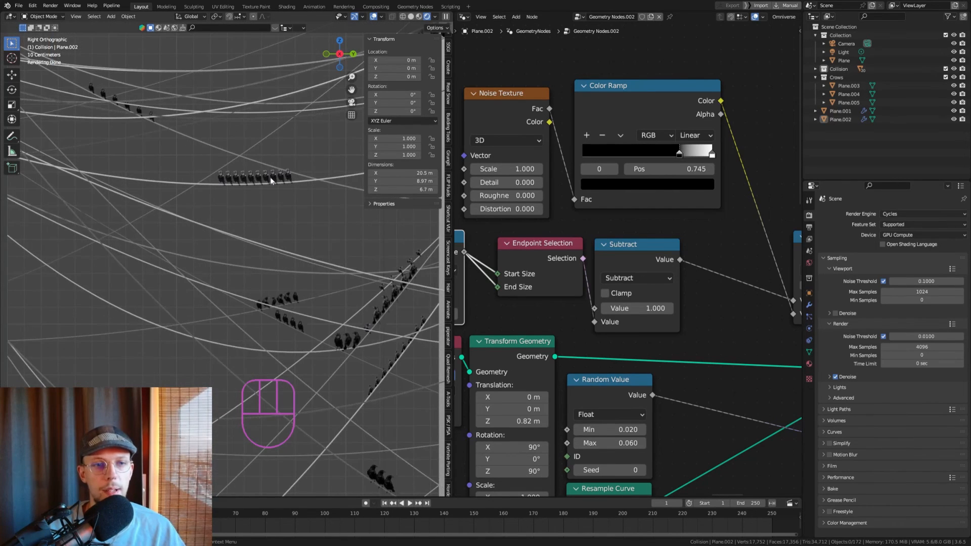
scroll(270, 177, "up", 4)
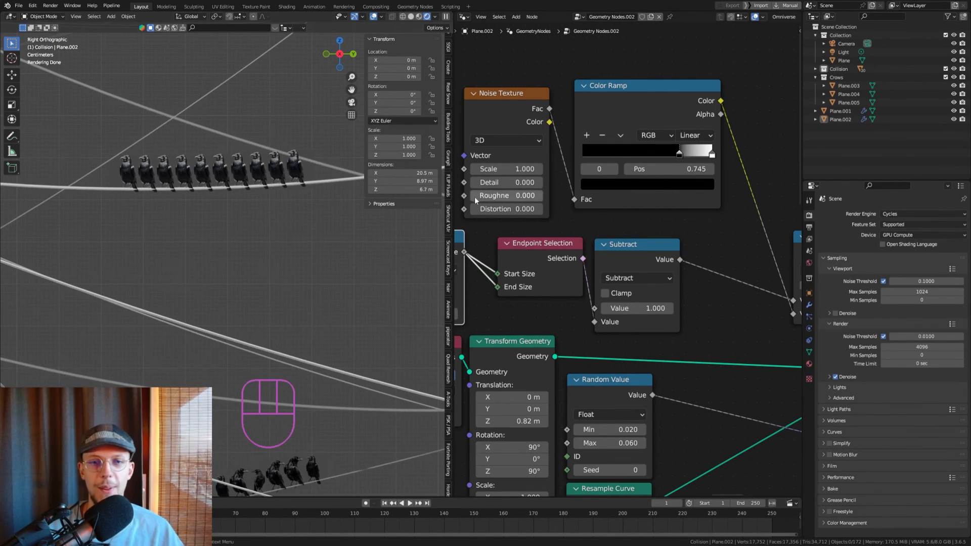
Examine the Instance on Points and Collection Info settings and how the crows line up along the cables.
scroll(610, 188, "down", 5)
middle_click_drag(614, 186, 648, 129)
middle_click_drag(589, 234, 590, 190)
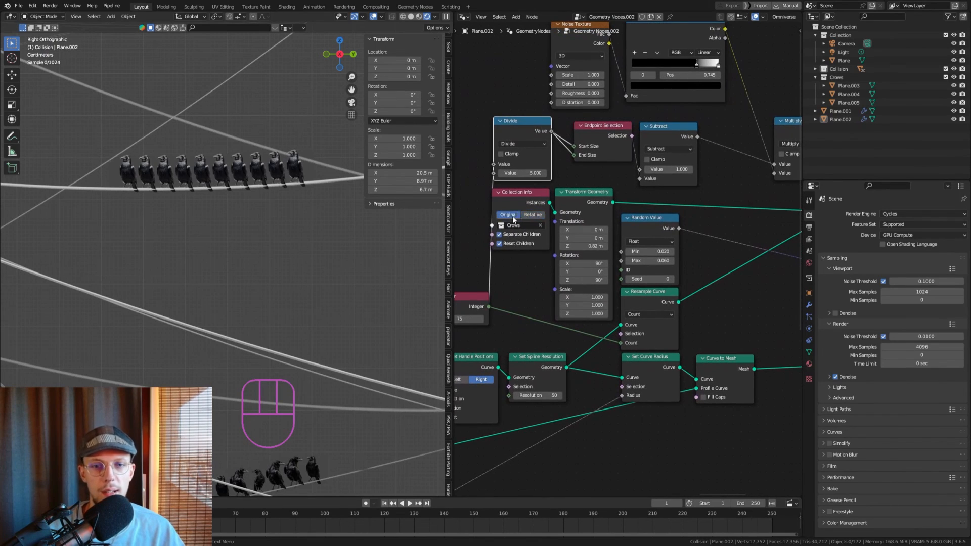
middle_click_drag(711, 195, 609, 203)
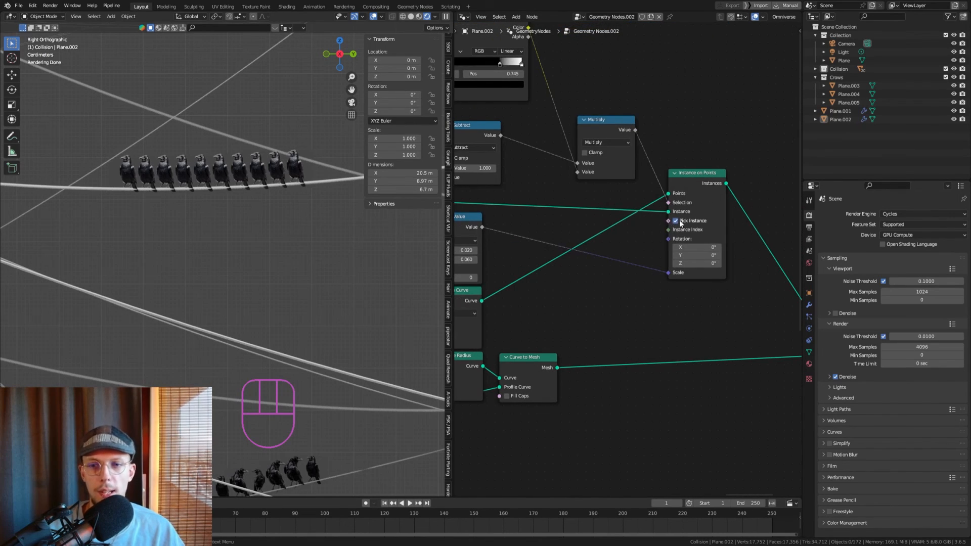
scroll(679, 221, "up", 2)
middle_click_drag(360, 387, 326, 271, "shift")
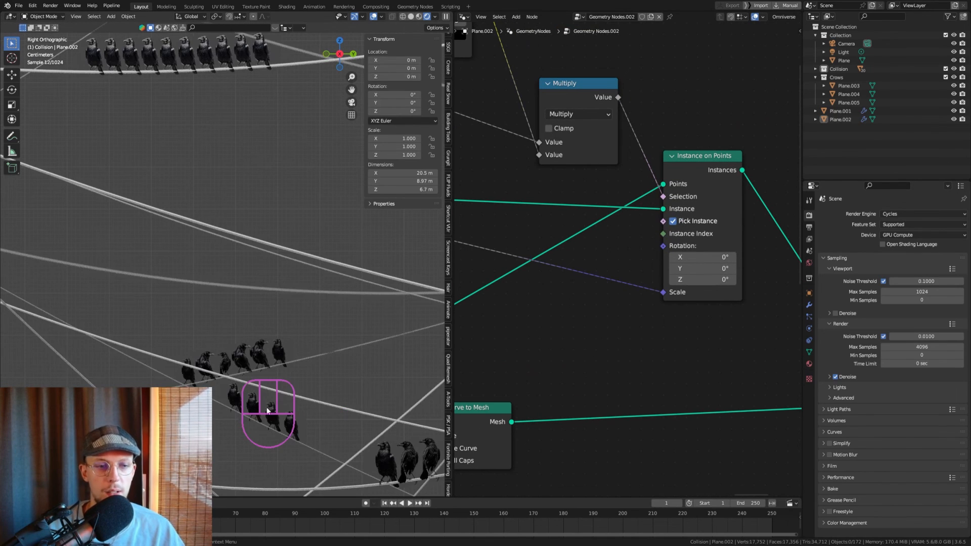
scroll(277, 344, "down", 3)
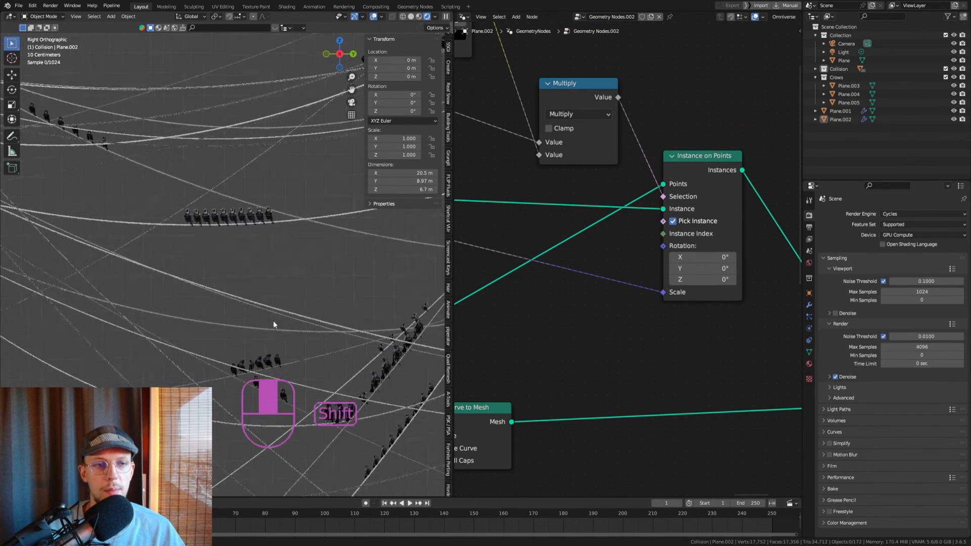
middle_click_drag(287, 196, 320, 204, "shift")
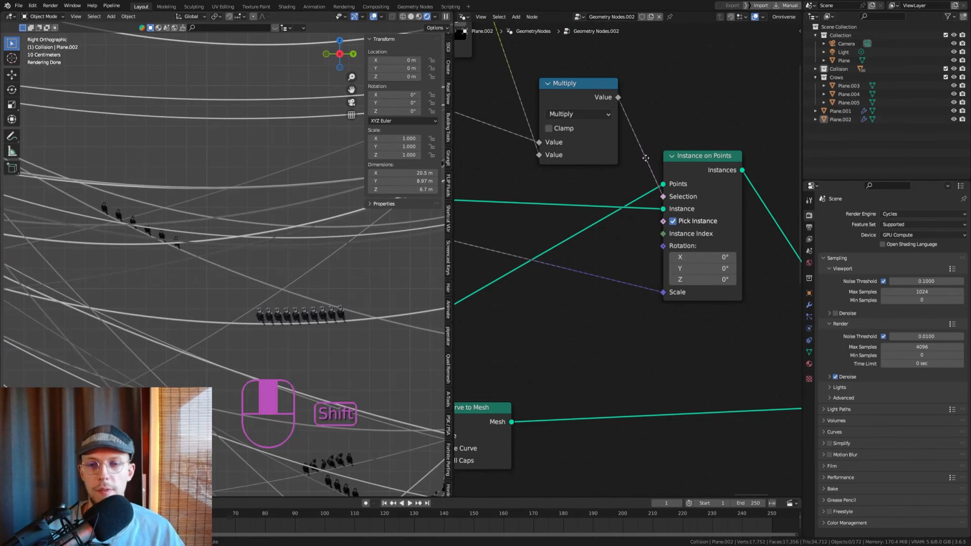
Move the Color Ramp's black stop to about 0.464 to bring back more crows.
middle_click_drag(558, 127, 614, 188, "shift")
scroll(602, 186, "down", 2)
middle_click_drag(556, 177, 670, 233, "shift")
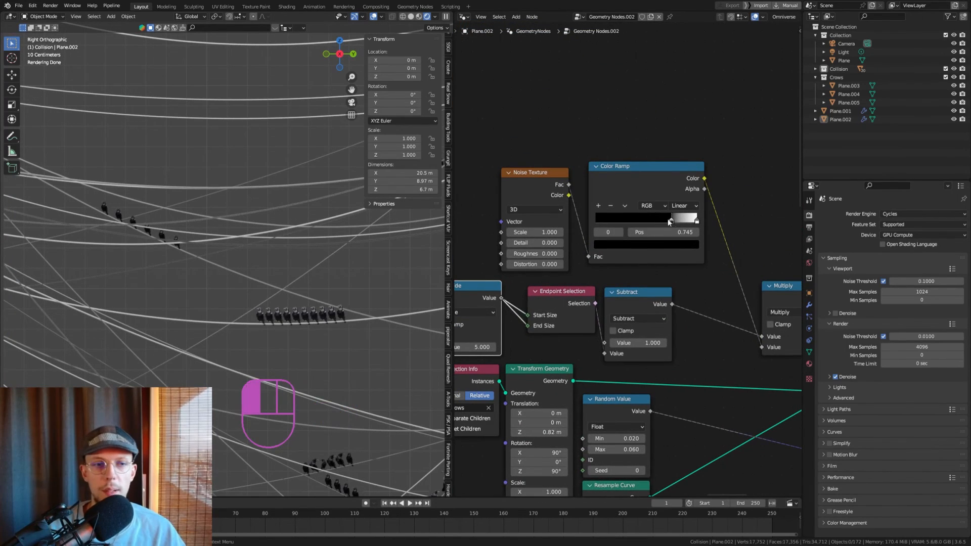
left_click_drag(668, 221, 642, 215)
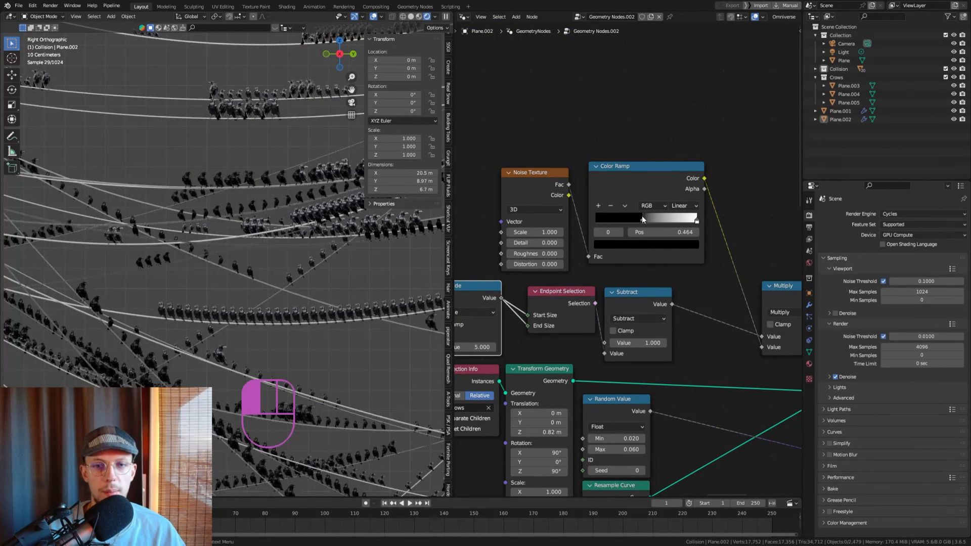
Set the Noise Texture's Scale to 50 and move the Color Ramp's black stop to about 0.61.
mouse_move(533, 232)
left_mouse_down()
mouse_move(586, 231)
mouse_move(533, 232)
left_mouse_up()
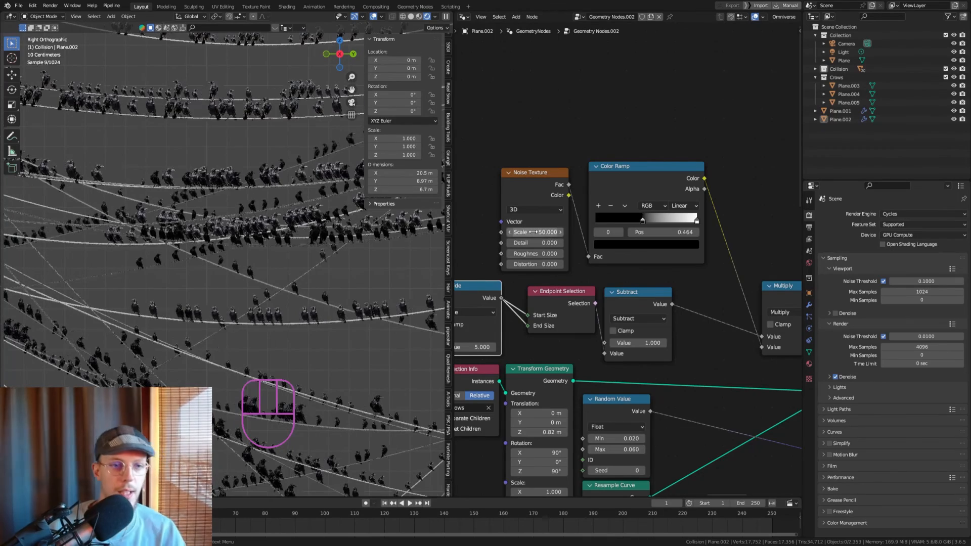
left_click(697, 221)
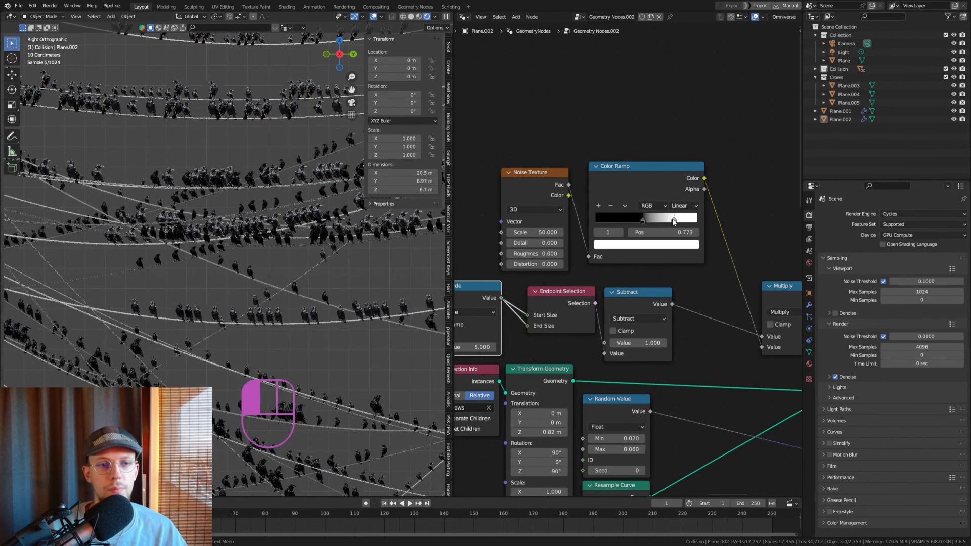
scroll(645, 228, "down", 3)
scroll(338, 257, "down", 3)
scroll(283, 162, "down", 2)
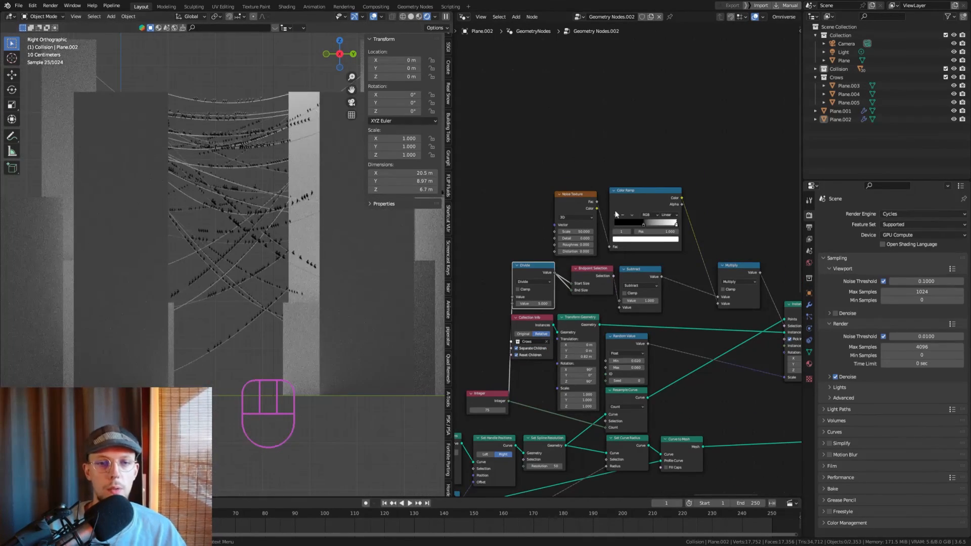
left_click_drag(646, 223, 655, 225)
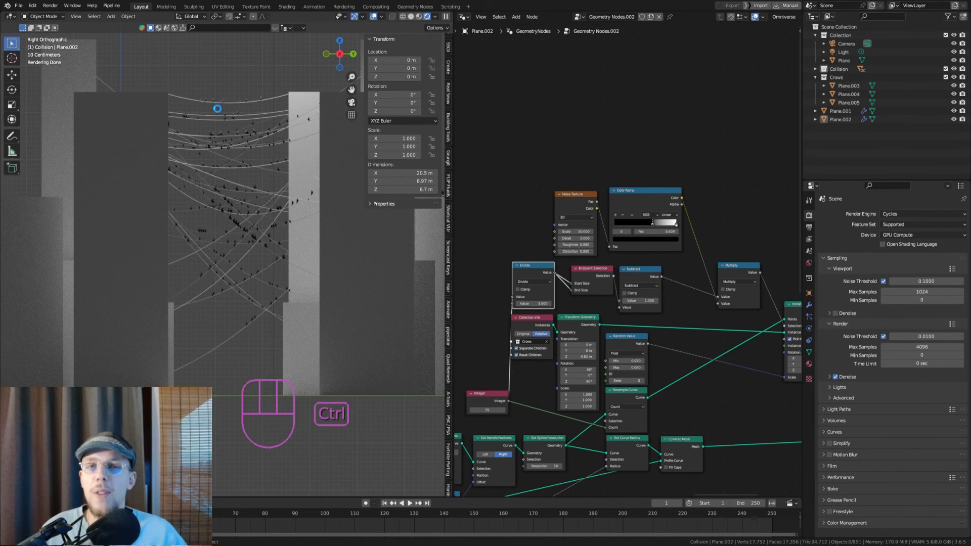